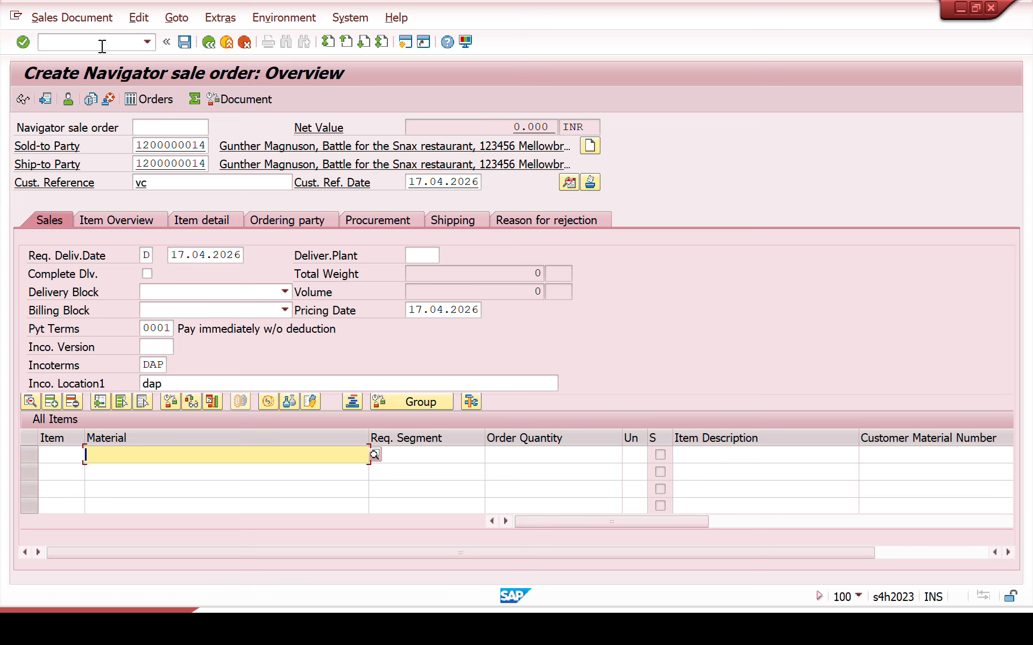
Step: Add the material STEEL_REBAR with an order quantity of 1 as the first item of the sales order
{"action": "type", "text": "ste"}
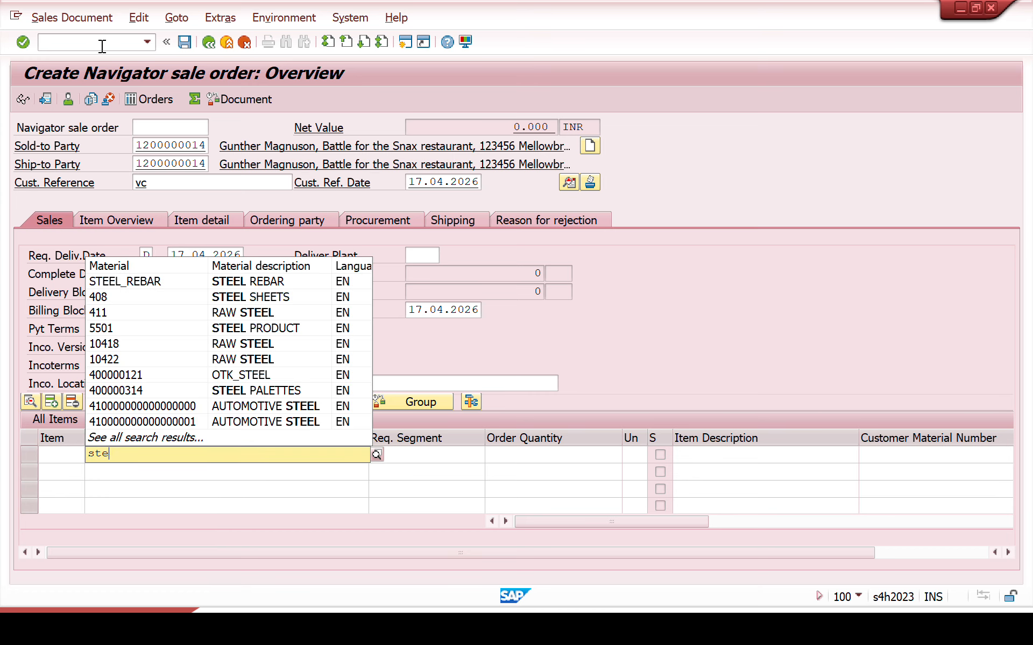
{"action": "type", "text": "el"}
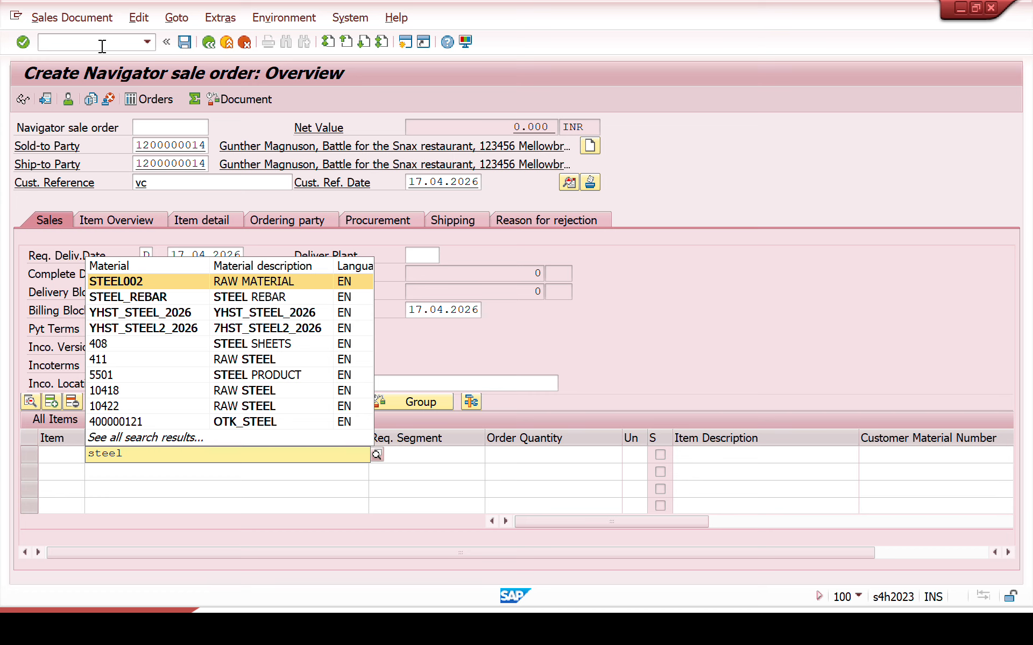
{"action": "key", "text": "Down"}
{"action": "key", "text": "Return"}
{"action": "key", "text": "Tab"}
{"action": "key", "text": "Tab"}
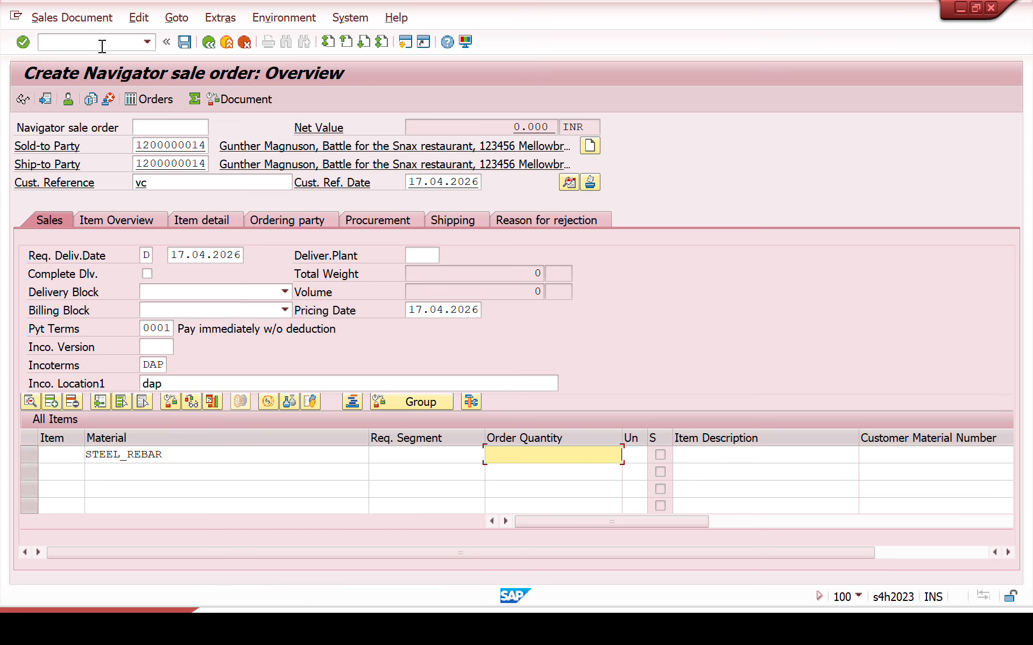
{"action": "type", "text": "1"}
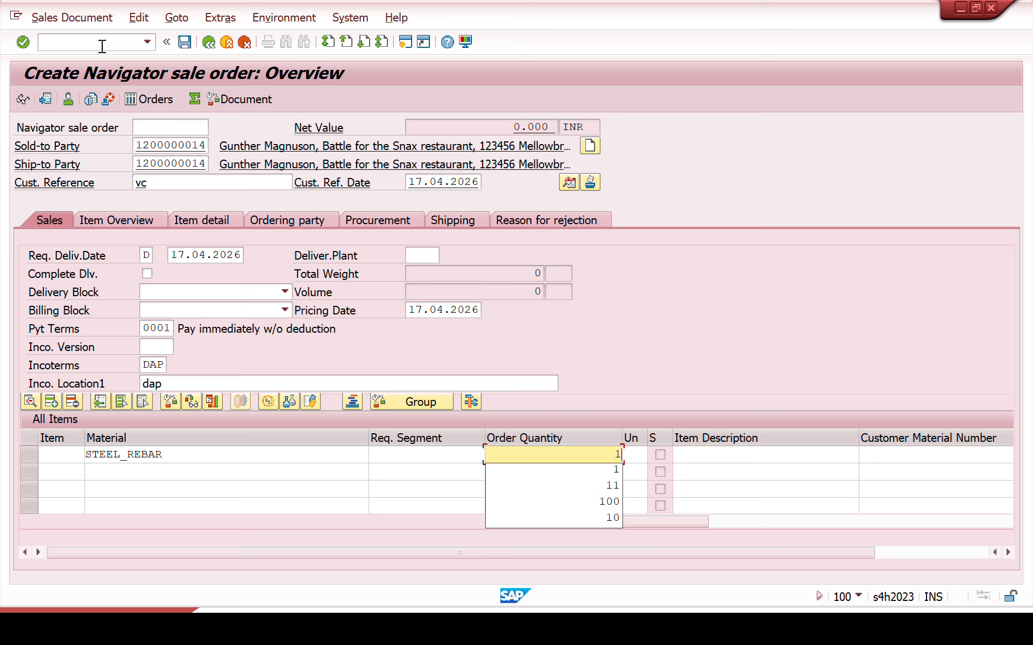
{"action": "key", "text": "Return"}
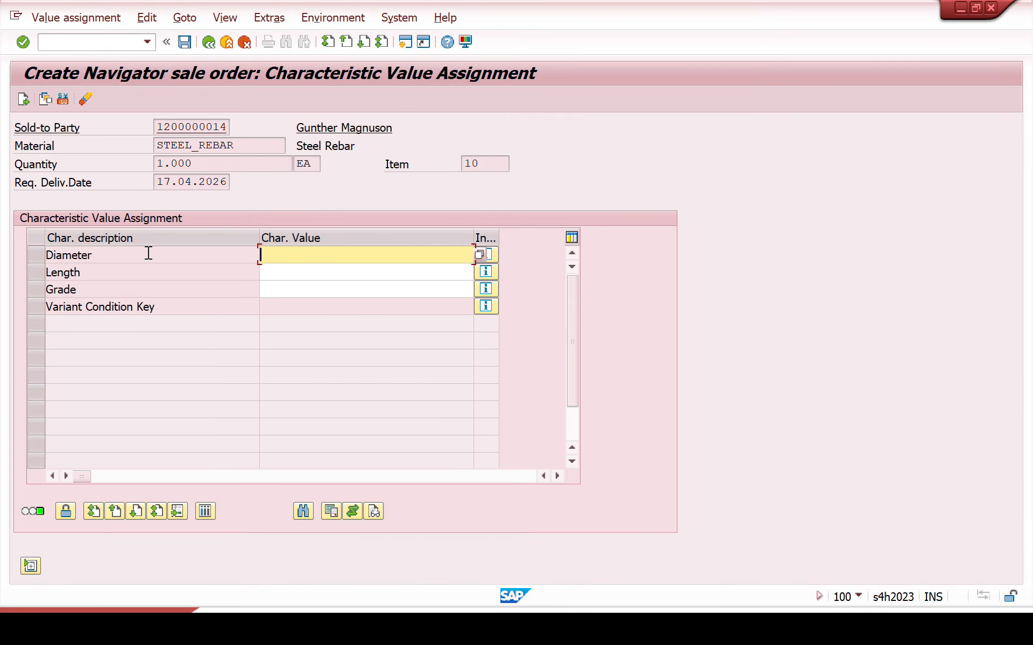
Step: Set the steel rebar's diameter to 4MM and its length to 5 Meter in the characteristic value assignment
{"action": "left_click", "coordinate": [485, 256]}
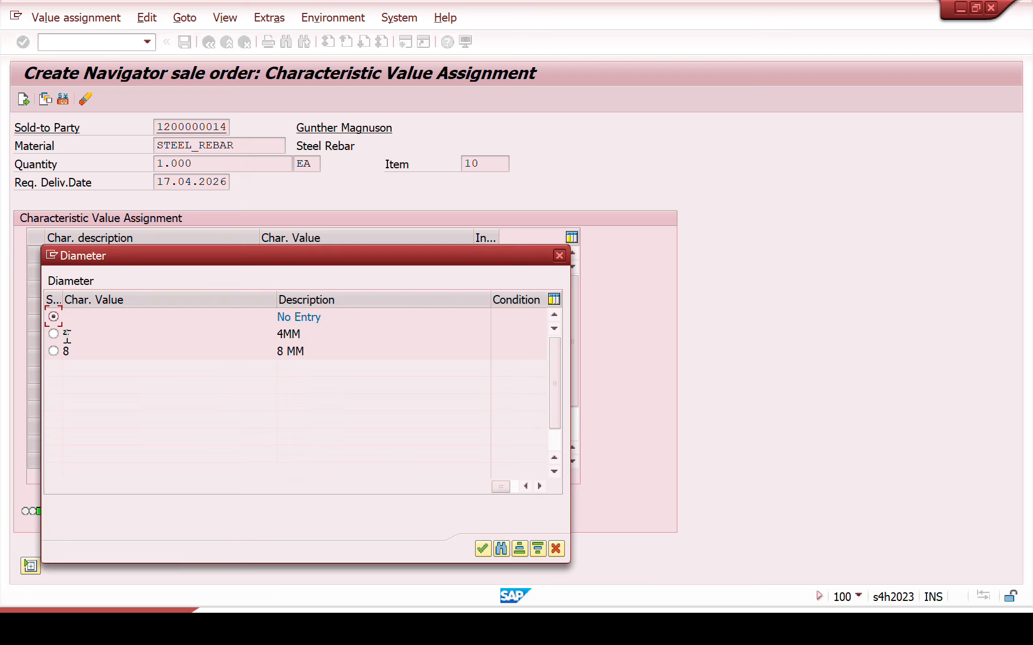
{"action": "left_click", "coordinate": [54, 334]}
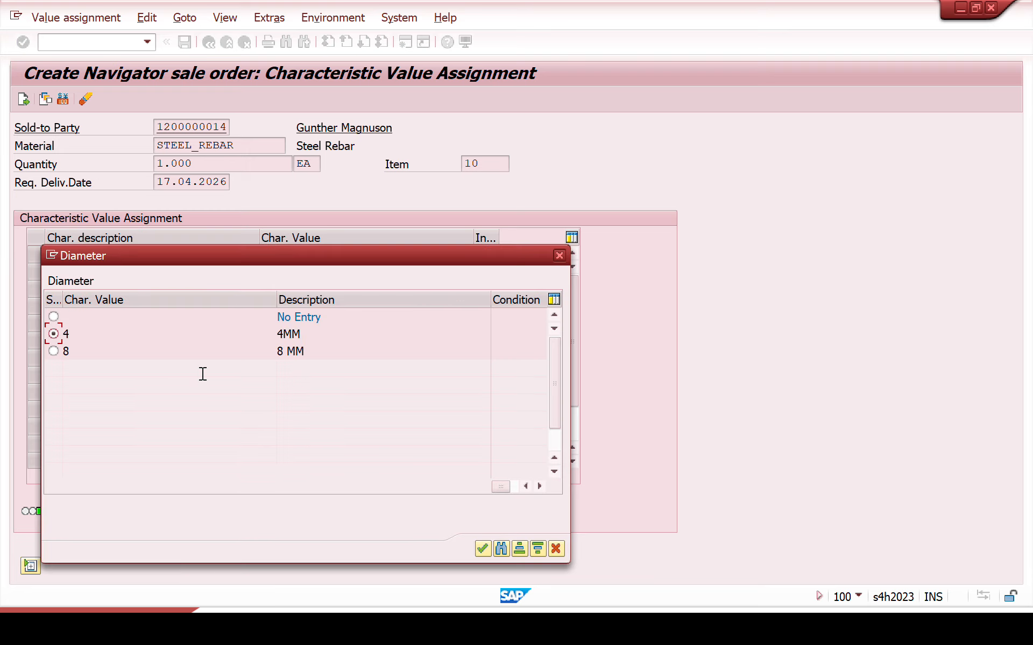
{"action": "left_click", "coordinate": [480, 551]}
{"action": "left_click", "coordinate": [390, 272]}
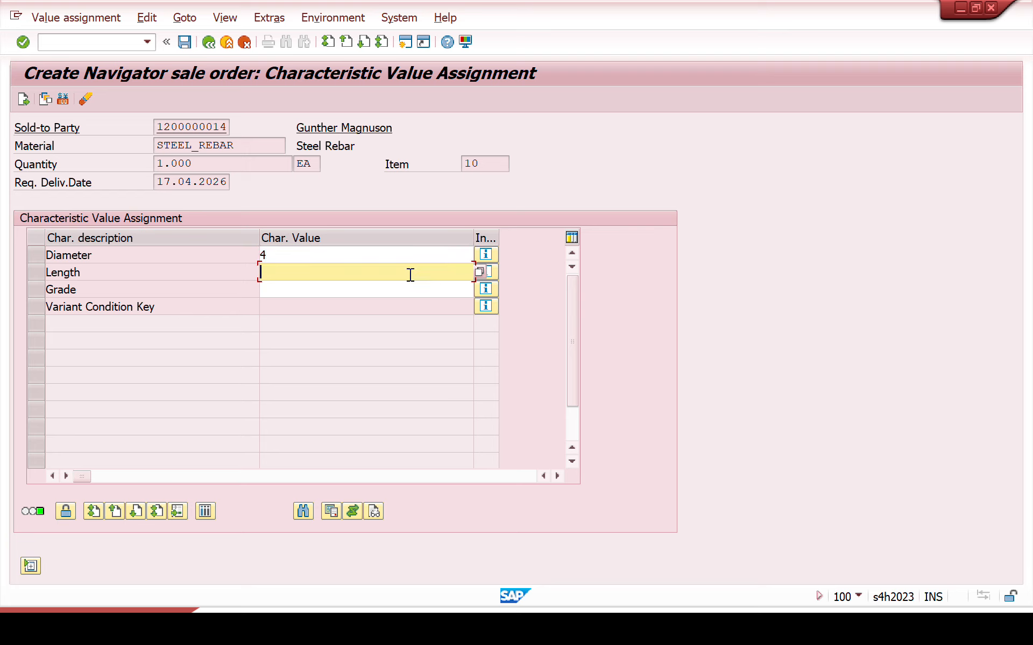
{"action": "left_click", "coordinate": [480, 278]}
{"action": "left_click", "coordinate": [53, 334]}
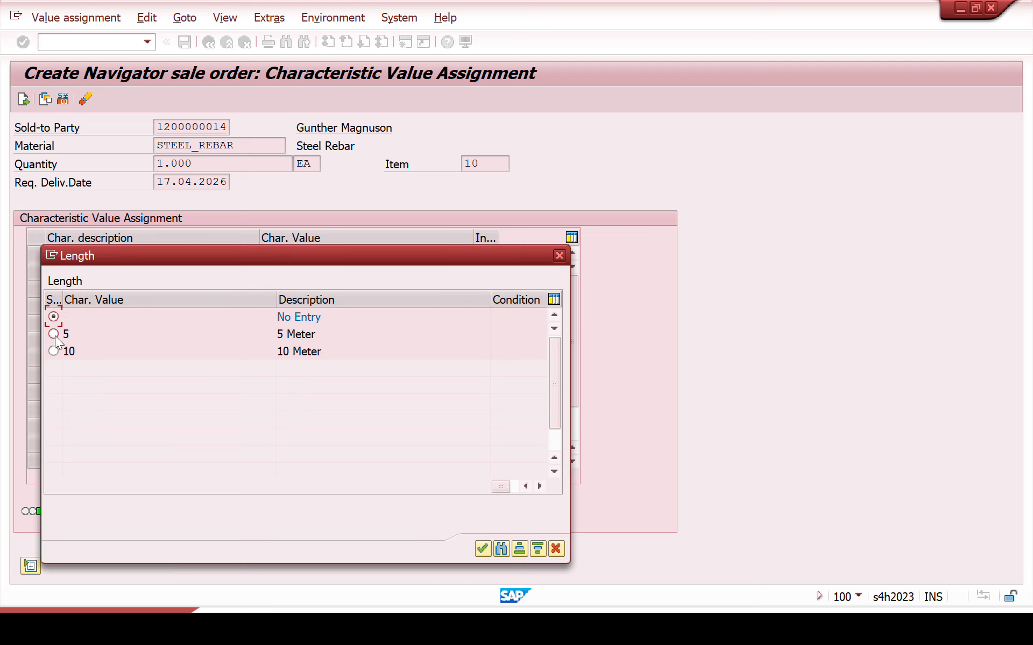
{"action": "left_click", "coordinate": [484, 554]}
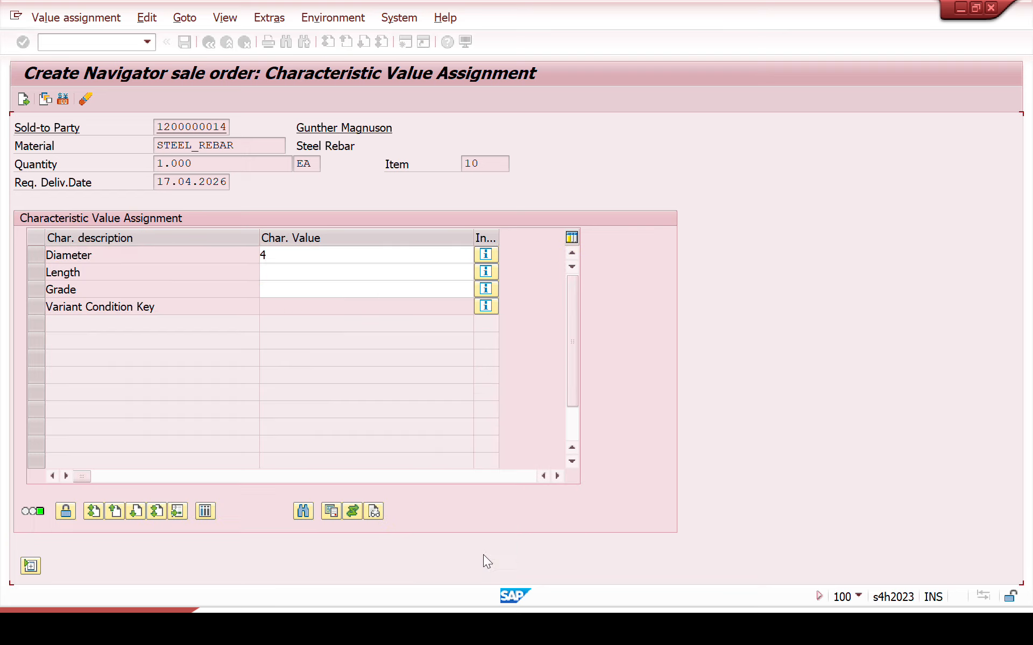
Step: Set the grade to Grade A and apply the configuration to the order, accepting complete delivery
{"action": "left_click", "coordinate": [340, 289]}
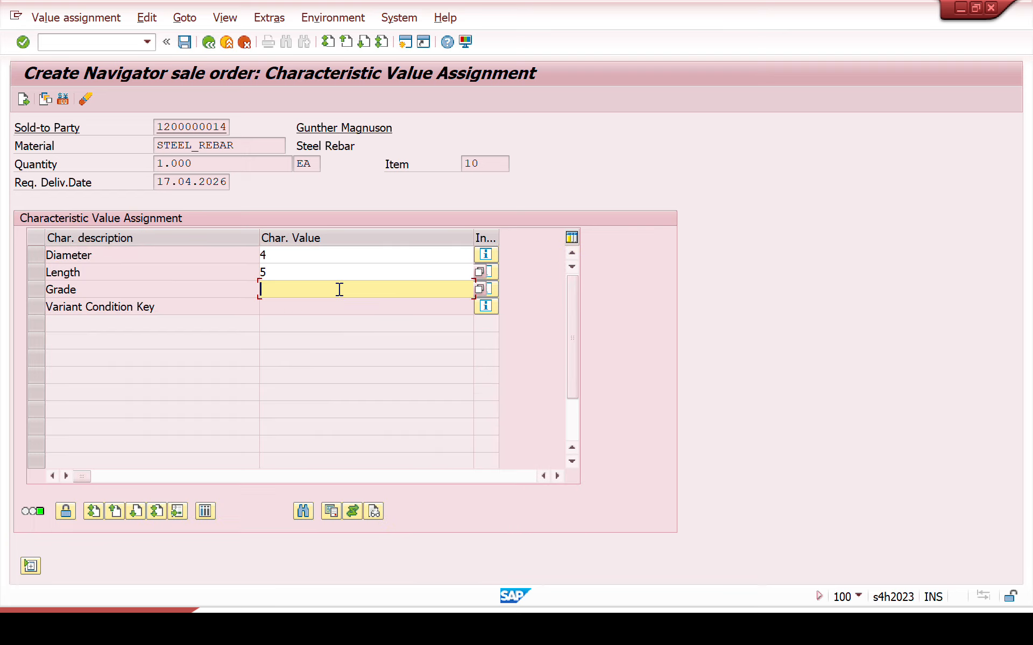
{"action": "left_click", "coordinate": [479, 290]}
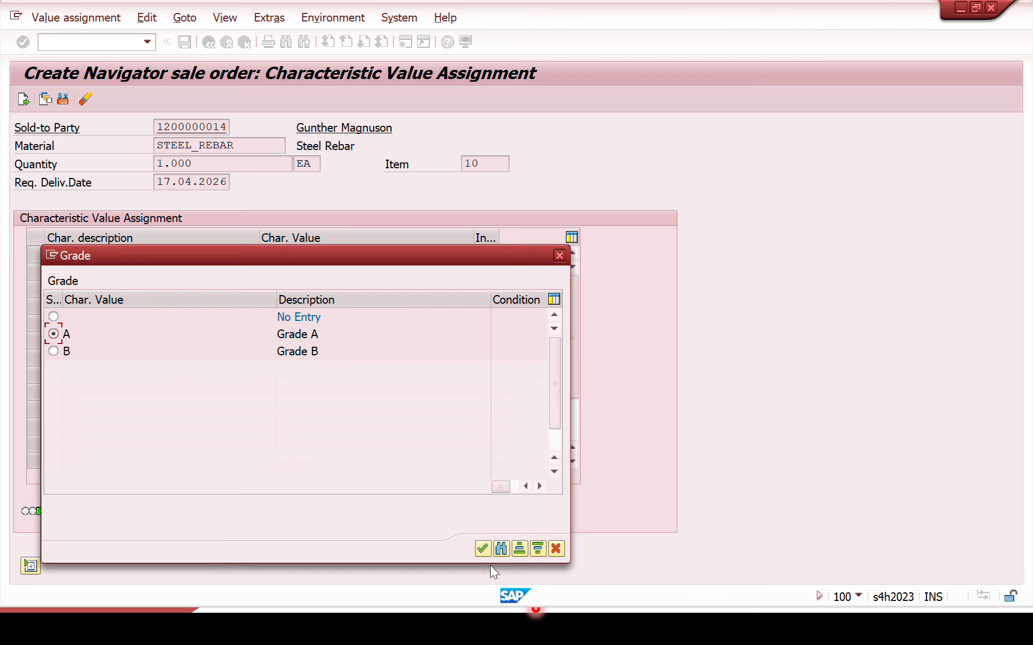
{"action": "left_click", "coordinate": [482, 549]}
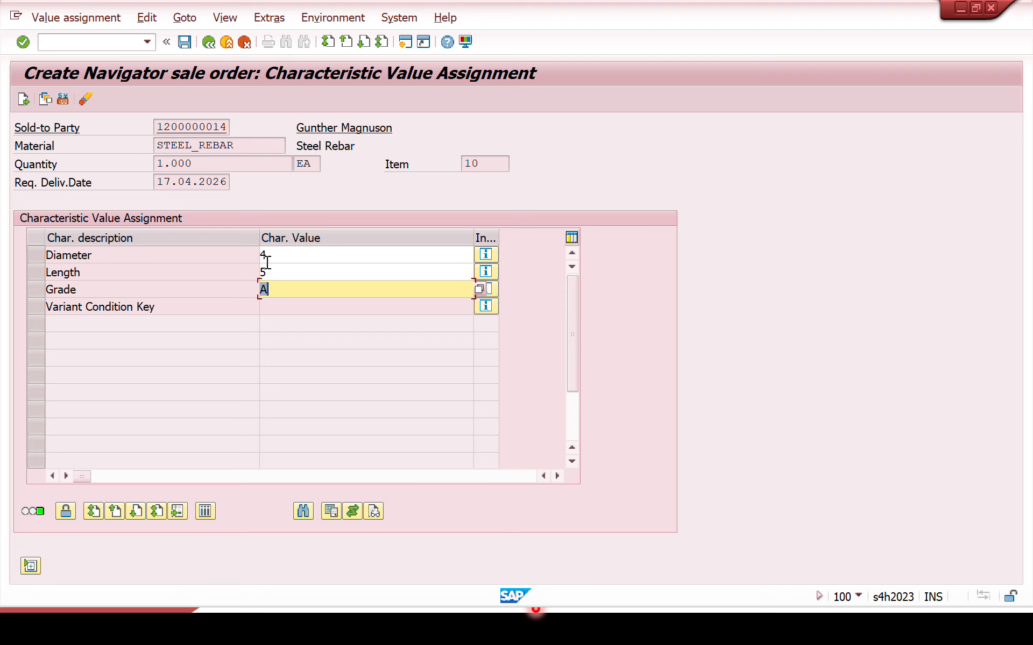
{"action": "left_click", "coordinate": [24, 99]}
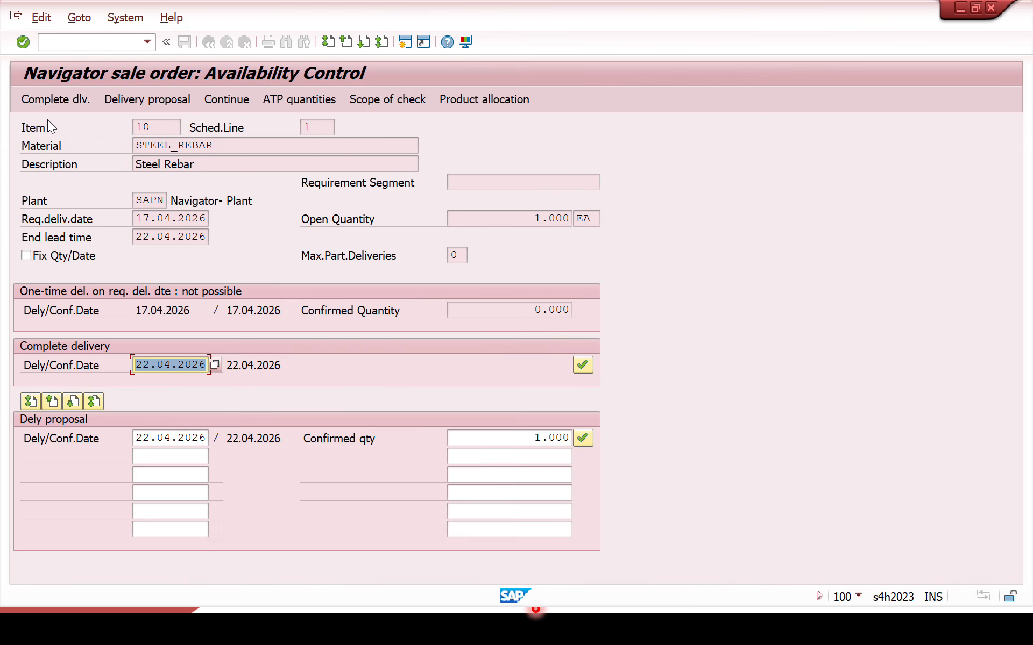
{"action": "left_click", "coordinate": [49, 99]}
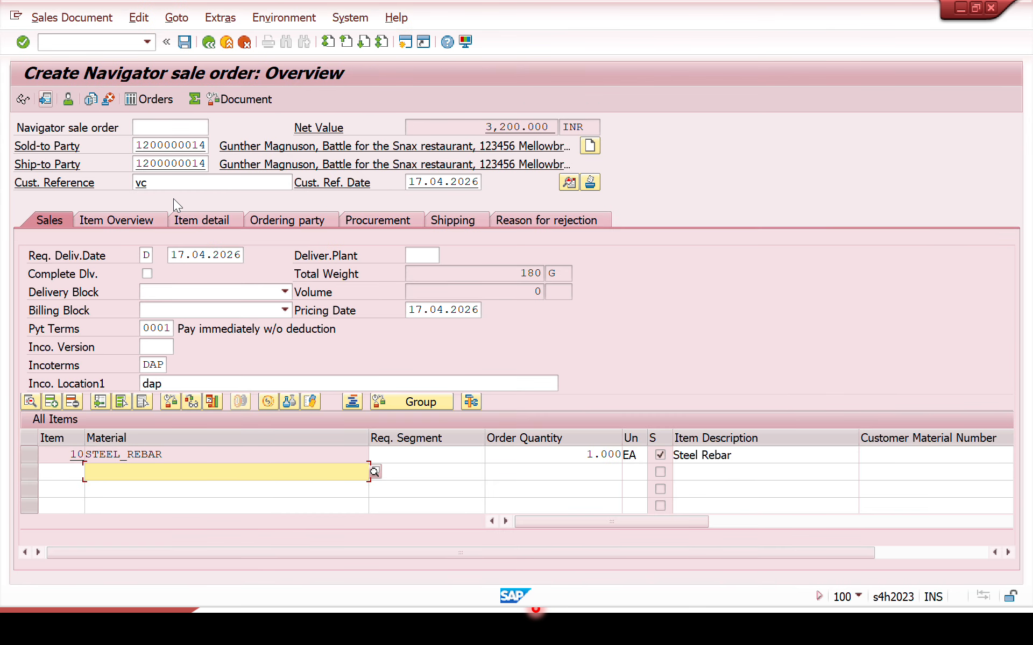
Step: Open the pricing conditions of the STEEL_REBAR item
{"action": "left_click", "coordinate": [307, 454]}
{"action": "double_click", "coordinate": [307, 455]}
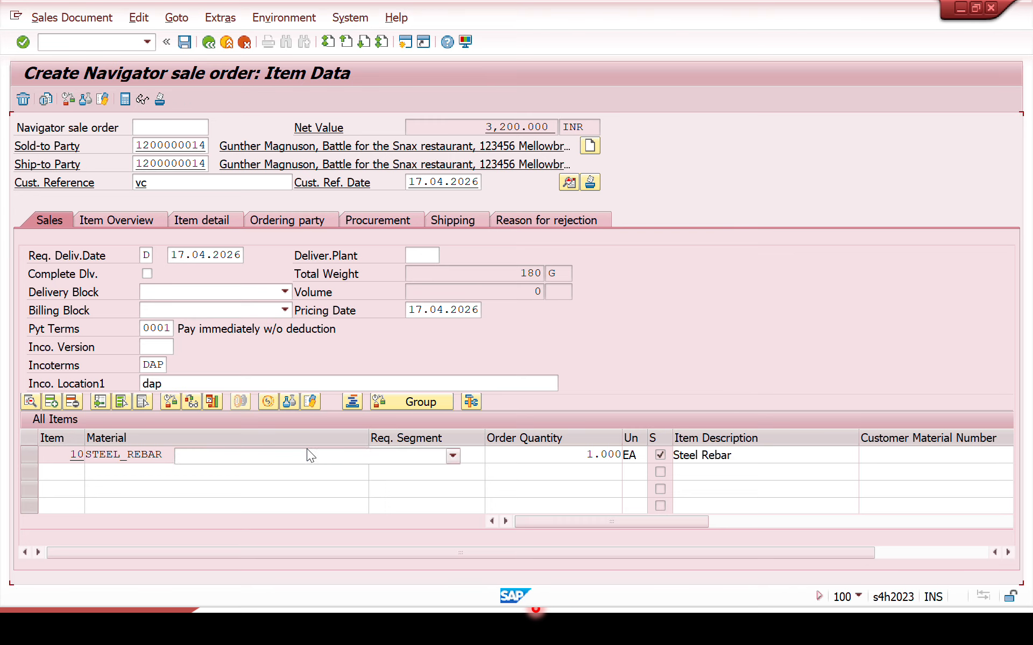
{"action": "left_click", "coordinate": [345, 202]}
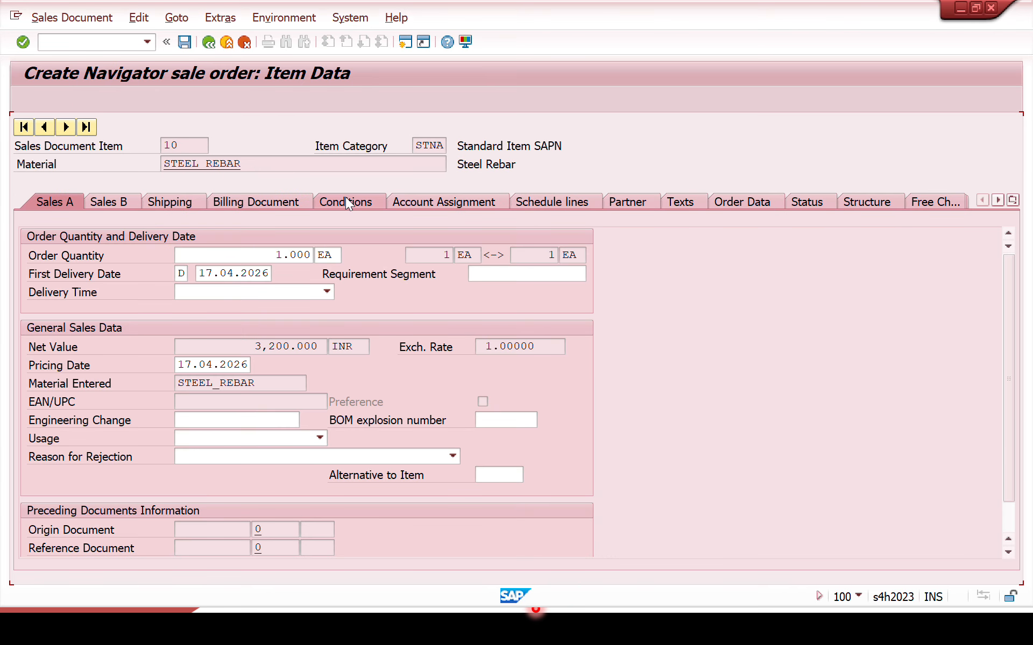
Step: Examine the base price, the VA00 variant surcharges for diameter, length and grade, and the item's net amount
{"action": "double_click", "coordinate": [269, 346]}
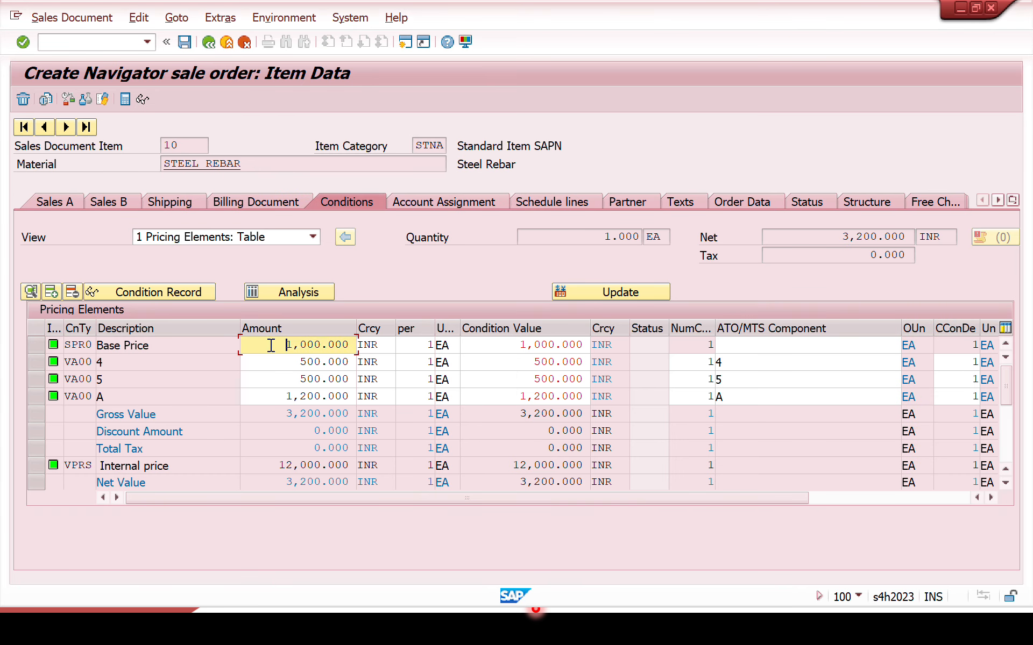
{"action": "left_click", "coordinate": [196, 369]}
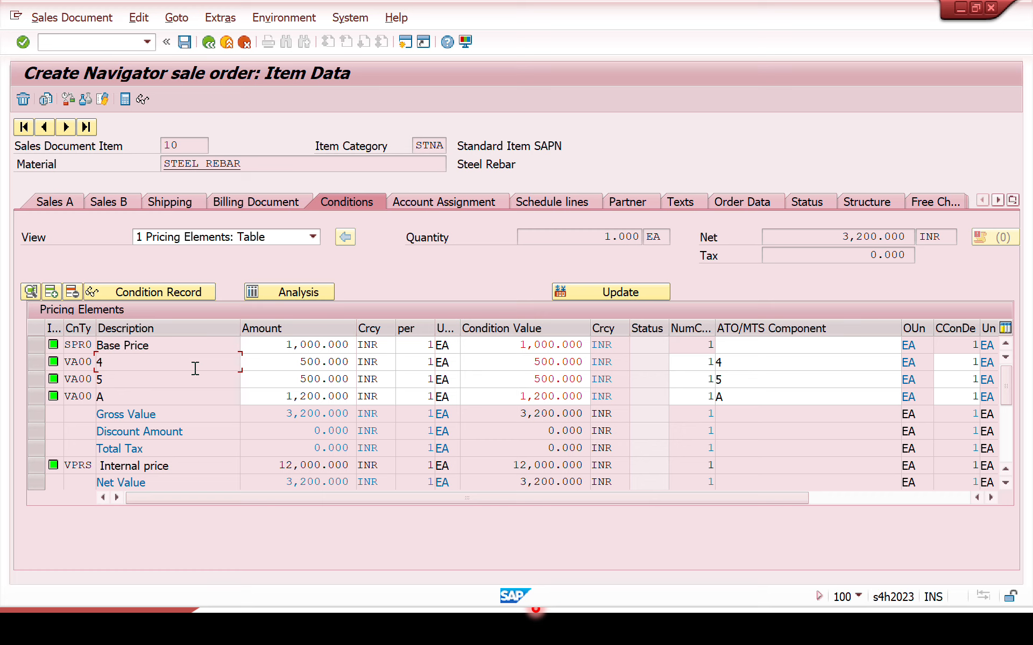
{"action": "double_click", "coordinate": [264, 365]}
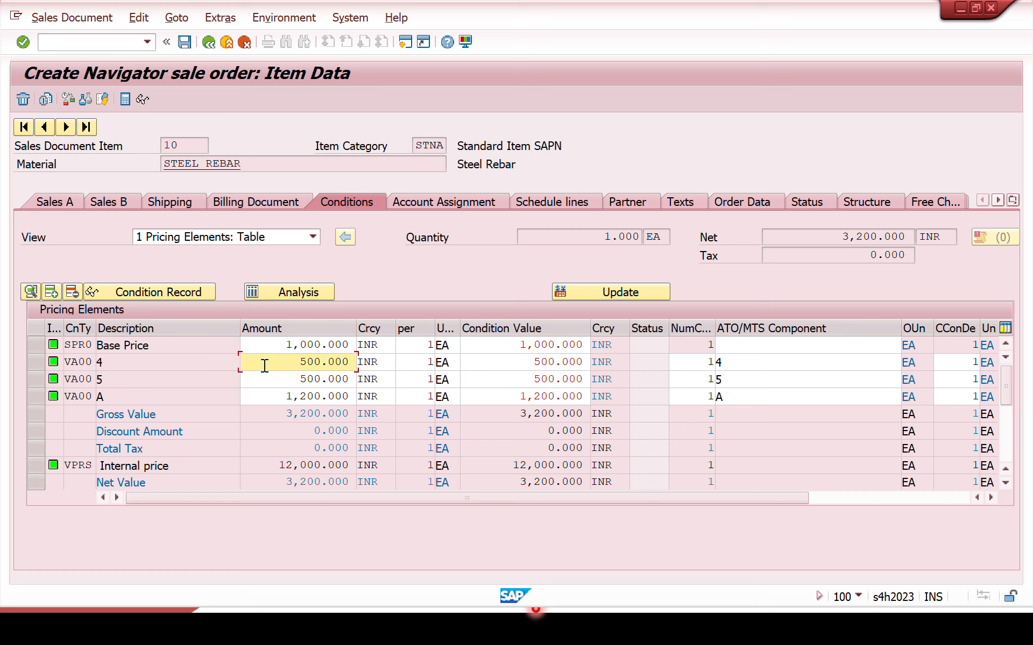
{"action": "left_click_drag", "start_coordinate": [264, 366], "coordinate": [362, 363]}
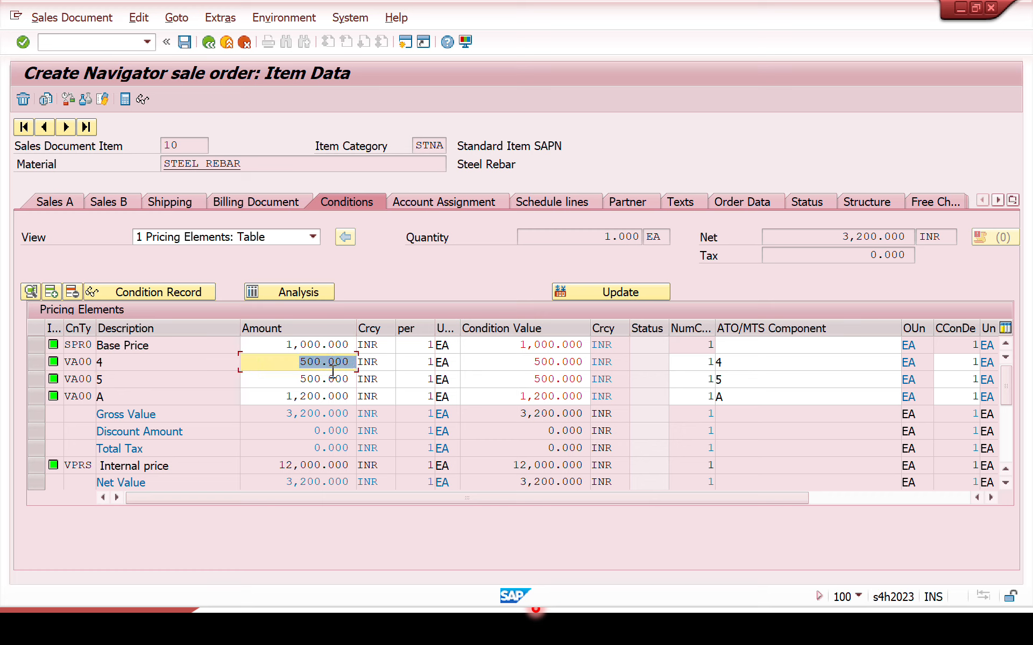
{"action": "left_click", "coordinate": [164, 380]}
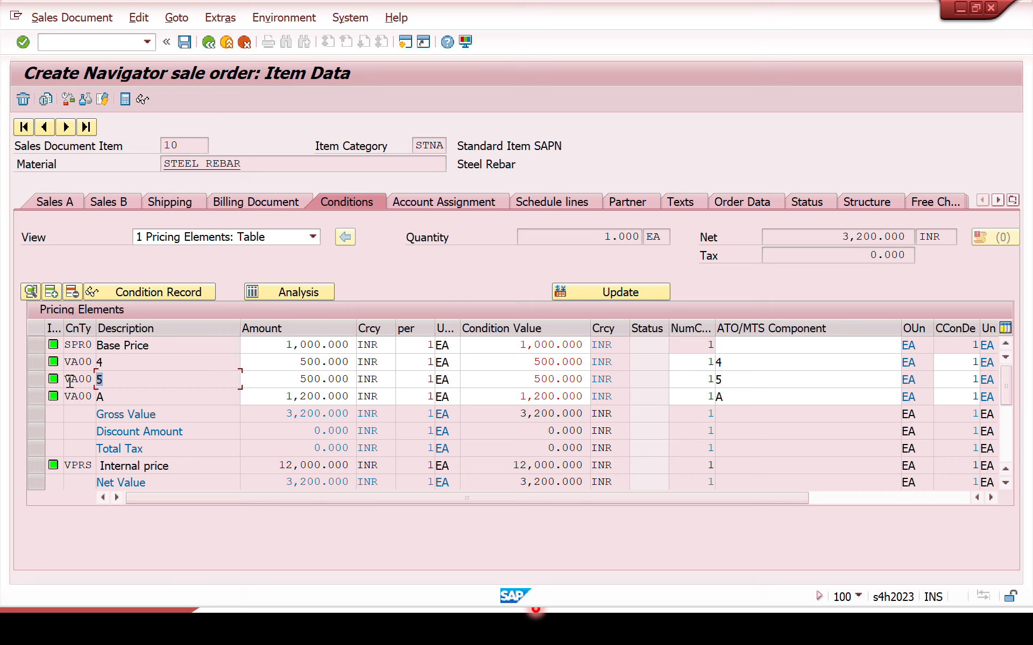
{"action": "left_click_drag", "start_coordinate": [260, 378], "coordinate": [396, 382]}
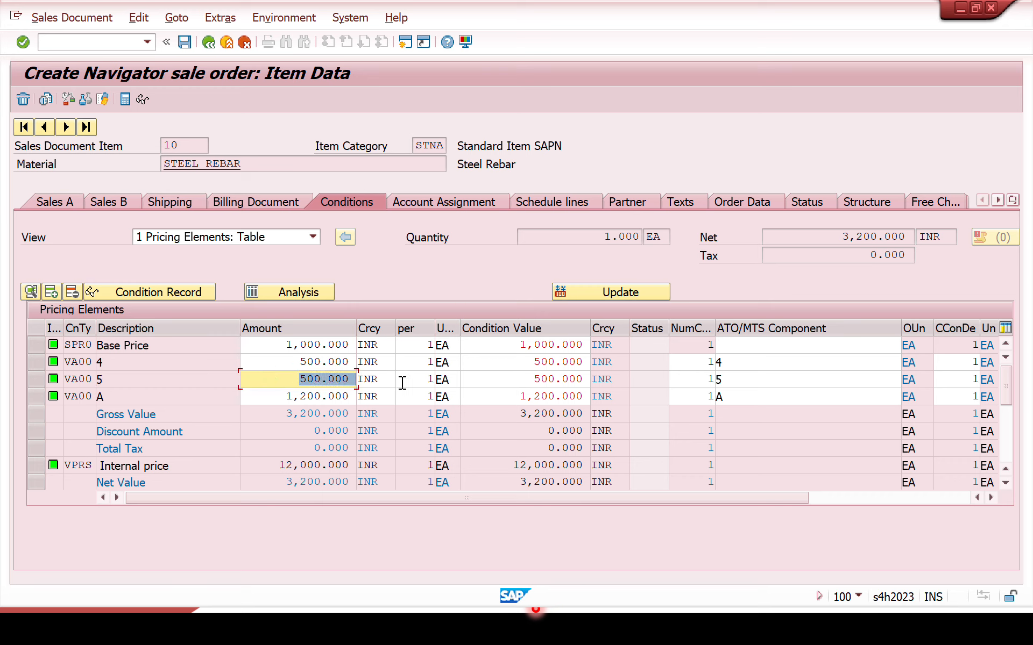
{"action": "left_click_drag", "start_coordinate": [151, 400], "coordinate": [62, 399]}
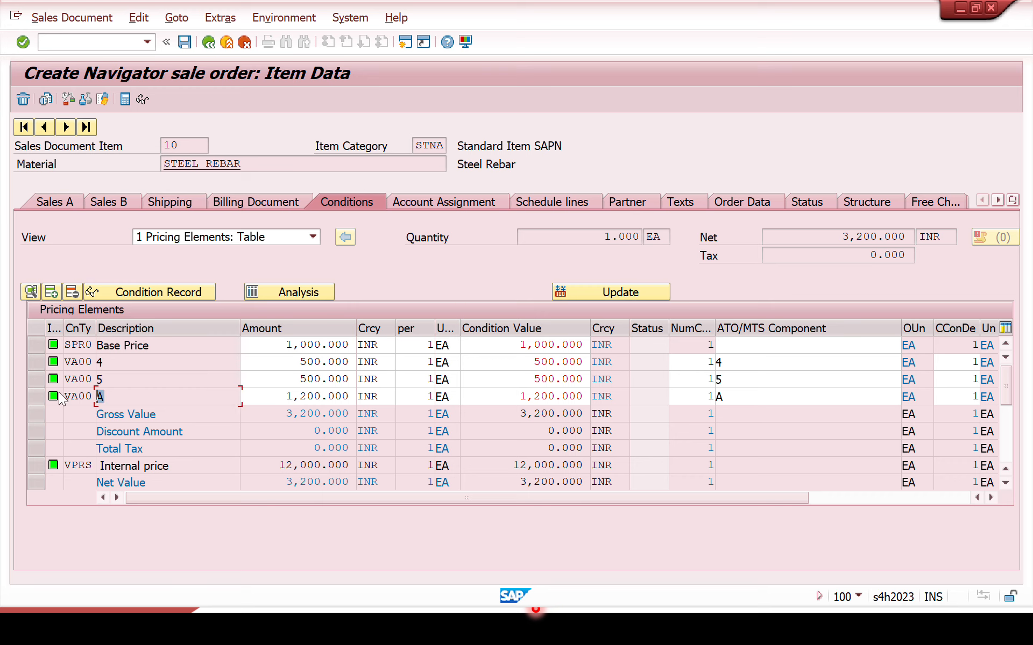
{"action": "left_click_drag", "start_coordinate": [293, 397], "coordinate": [371, 397]}
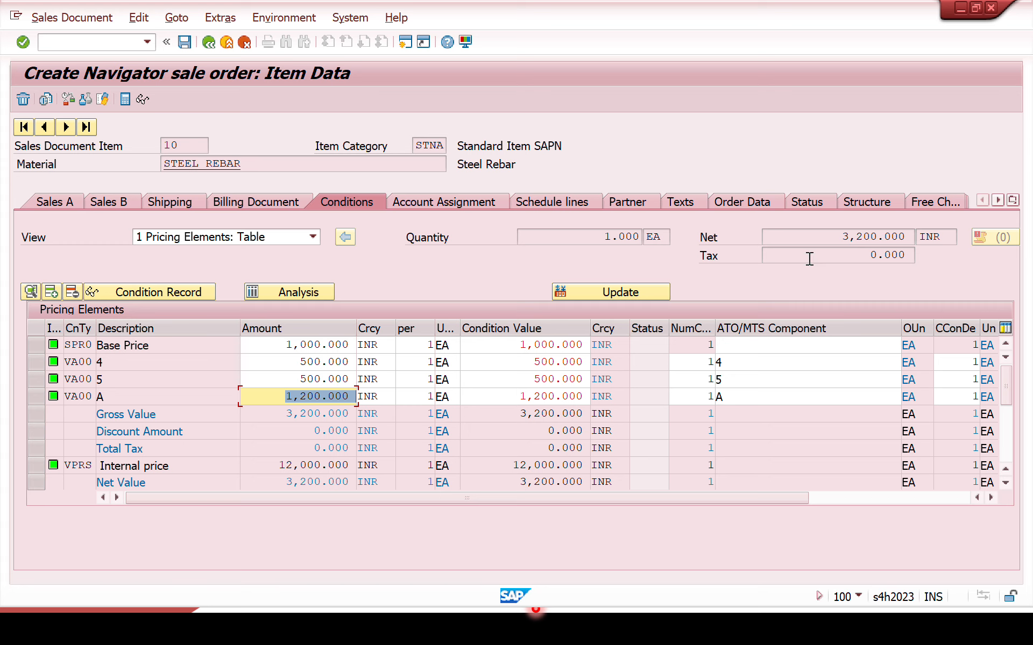
{"action": "left_click_drag", "start_coordinate": [812, 237], "coordinate": [915, 241]}
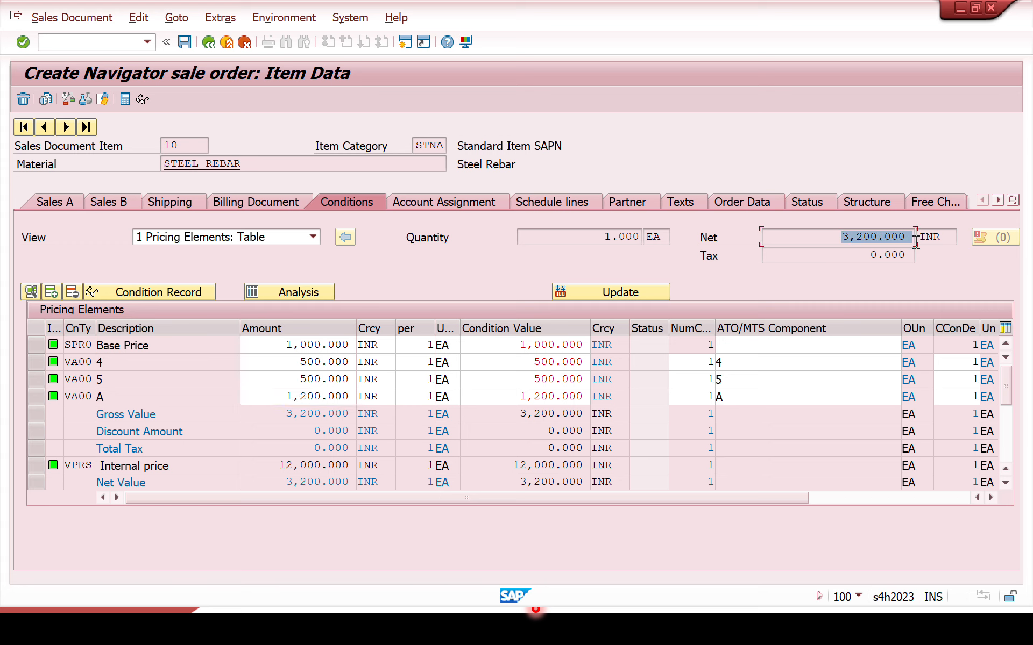
{"action": "left_click", "coordinate": [134, 384]}
{"action": "left_click", "coordinate": [136, 397]}
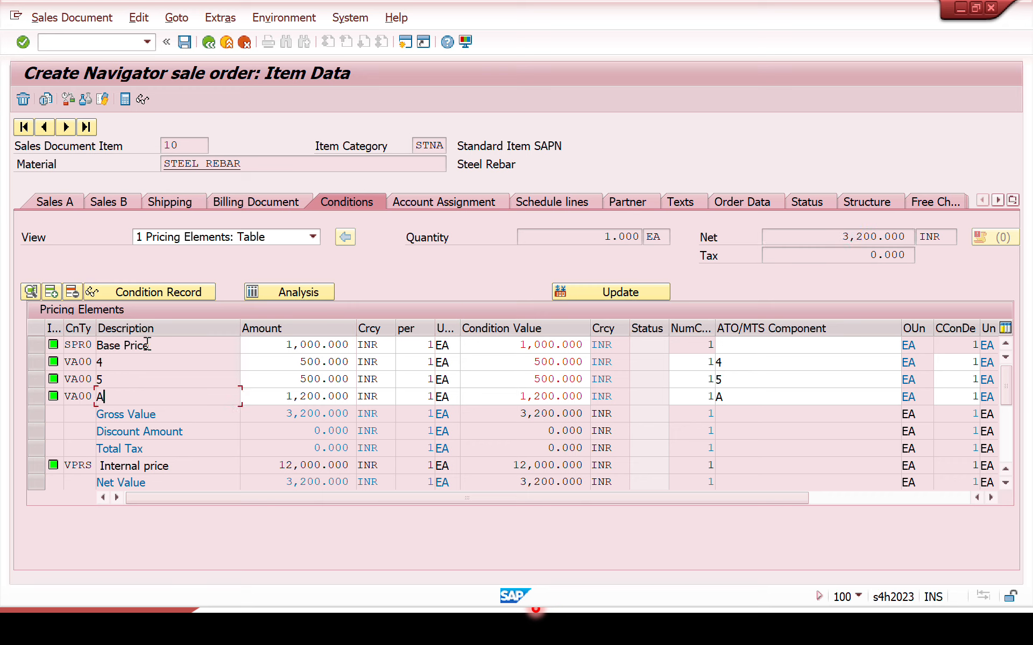
Step: Reopen the item's configuration and set the diameter to 8 MM and the length to 10 Meter
{"action": "left_click", "coordinate": [102, 100]}
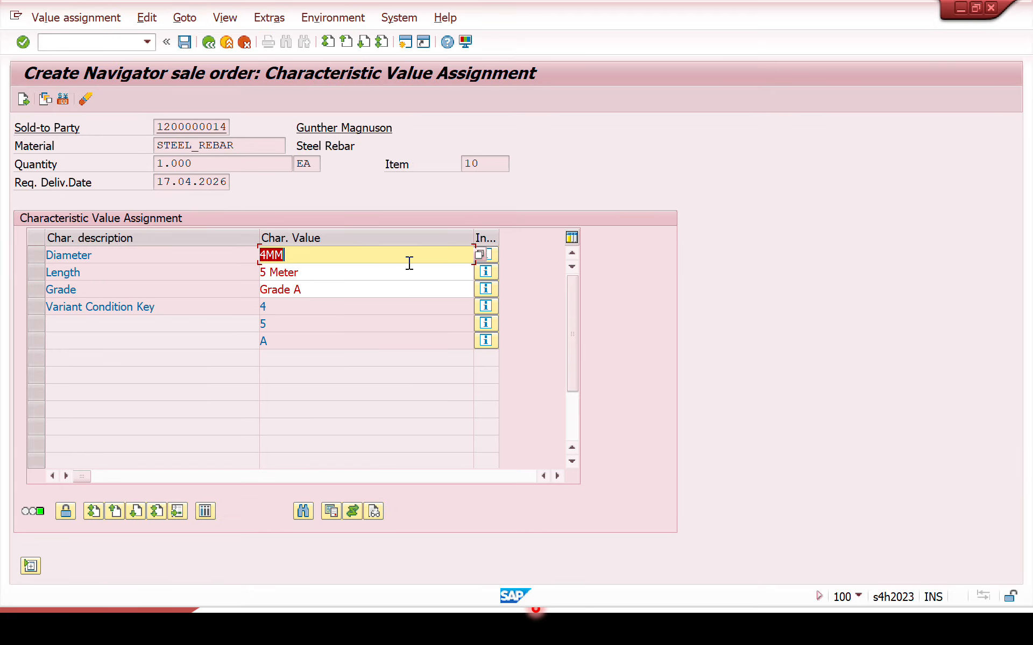
{"action": "left_click", "coordinate": [481, 254]}
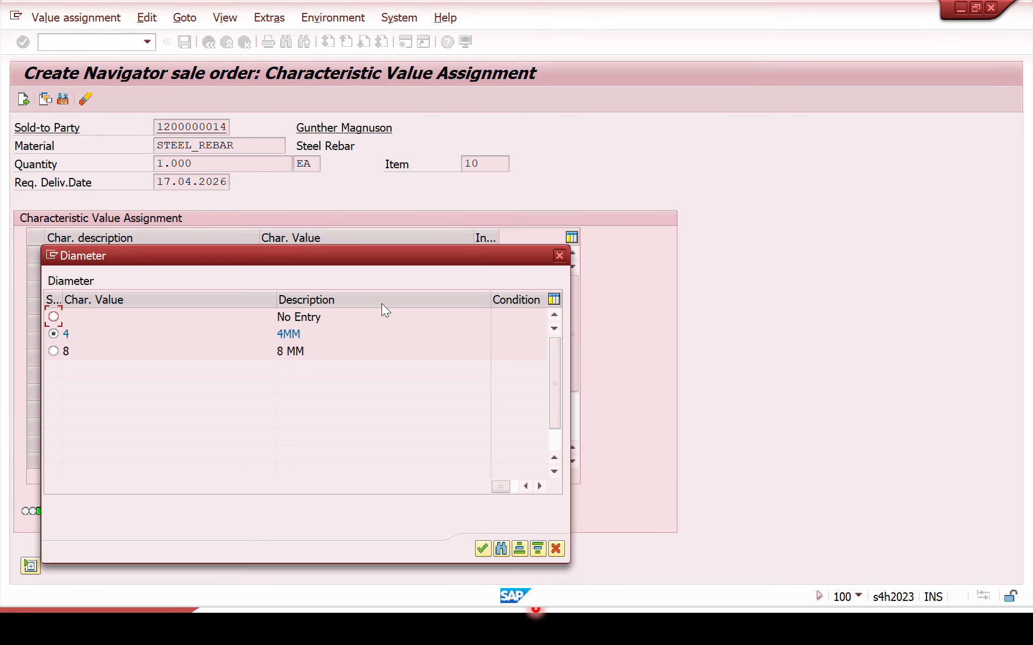
{"action": "left_click", "coordinate": [56, 351]}
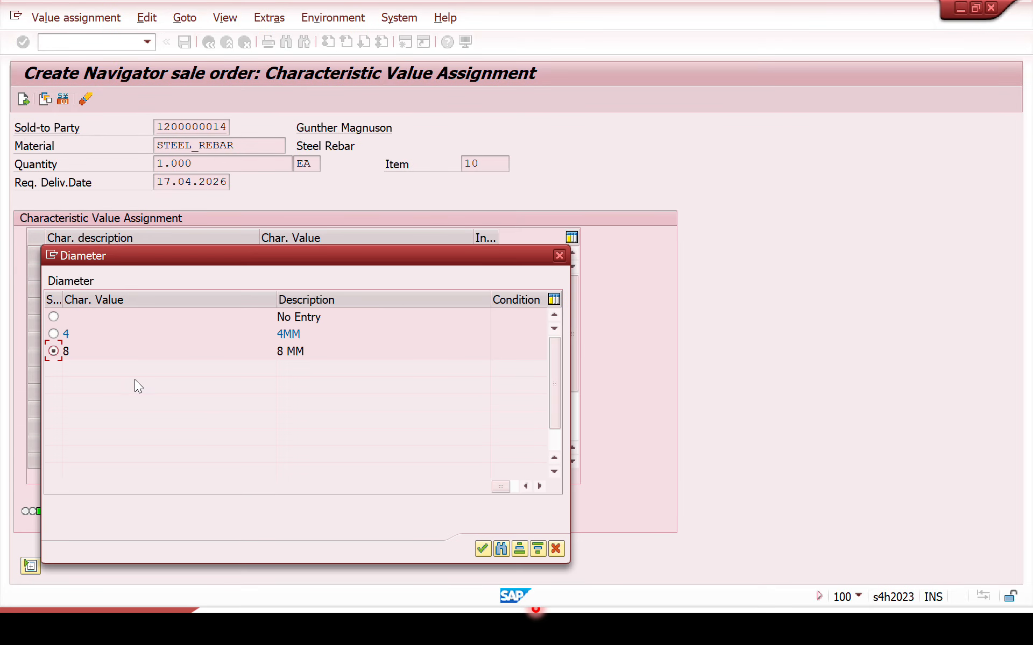
{"action": "left_click", "coordinate": [482, 549]}
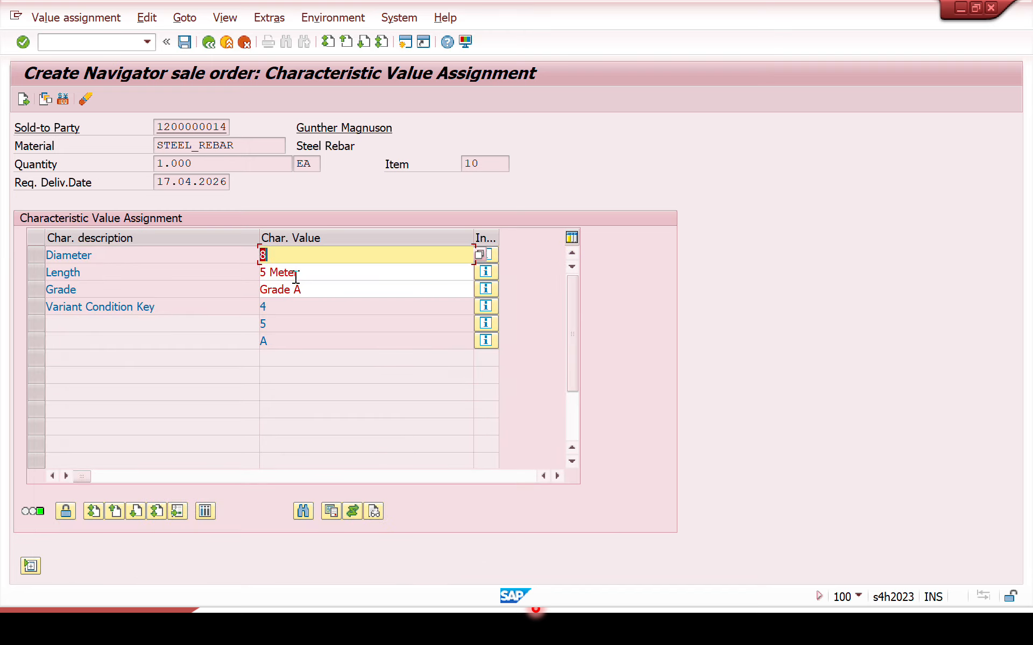
{"action": "left_click", "coordinate": [295, 272]}
{"action": "left_click", "coordinate": [480, 273]}
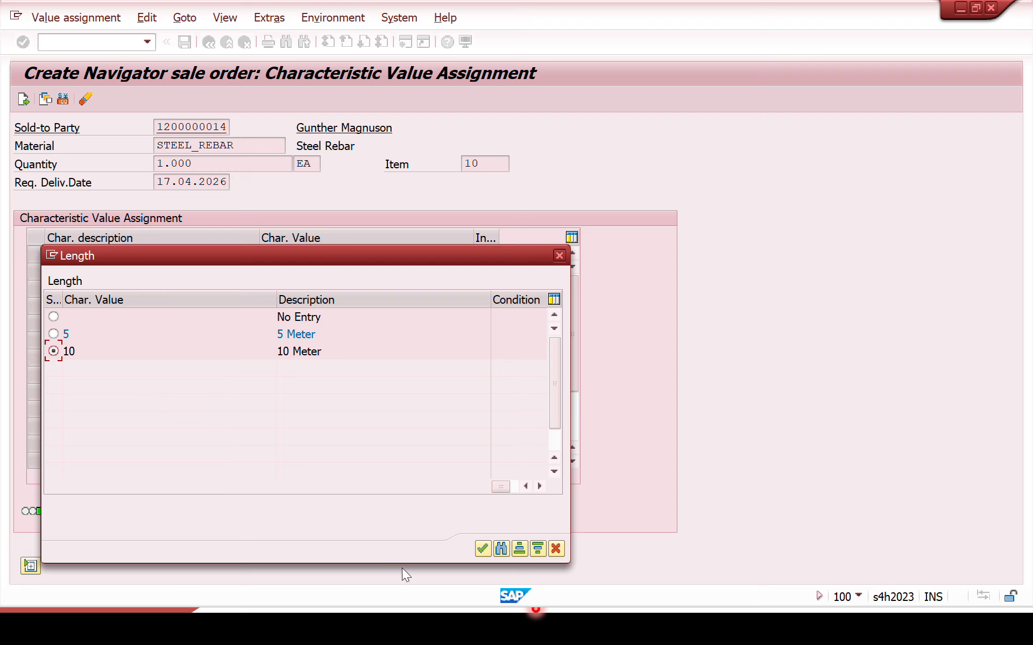
{"action": "left_click", "coordinate": [481, 549]}
Step: Set the steel rebar's grade to Grade B
{"action": "left_click", "coordinate": [325, 291]}
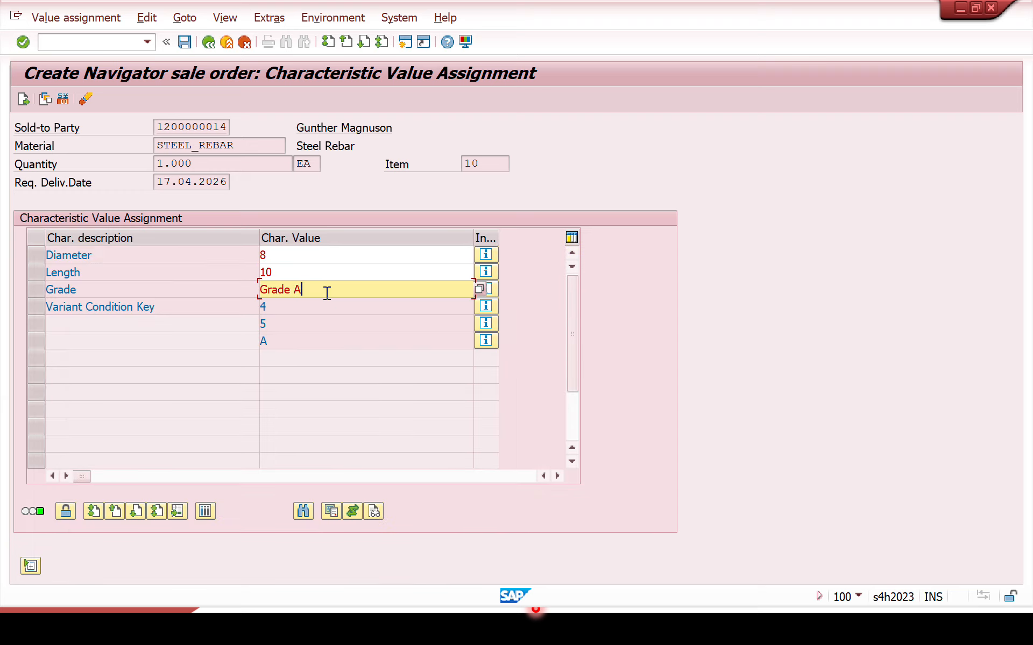
{"action": "left_click", "coordinate": [484, 290]}
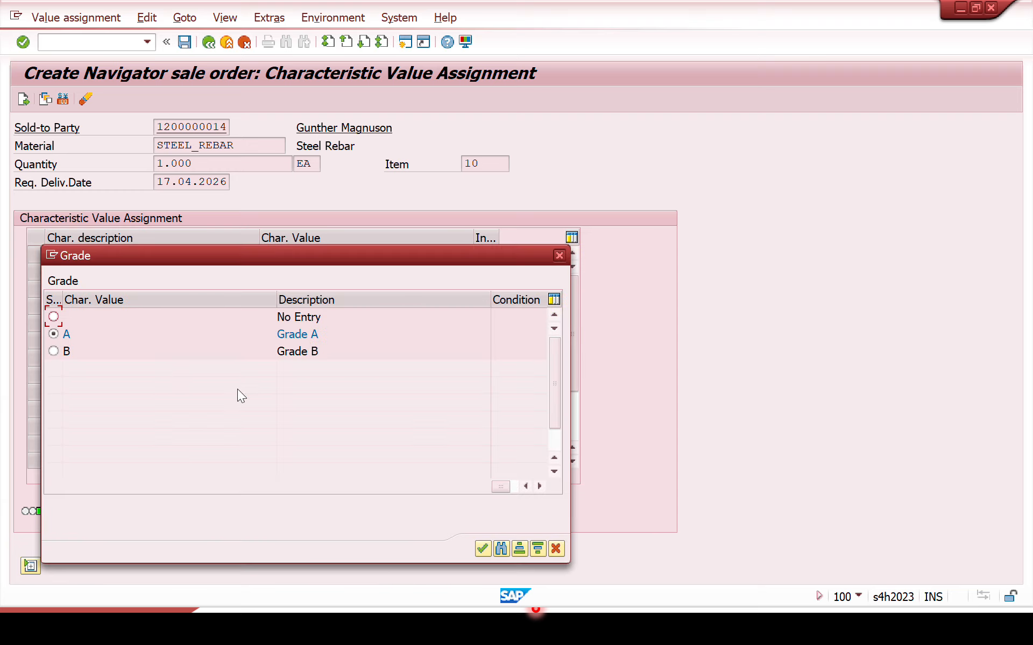
{"action": "left_click", "coordinate": [113, 356]}
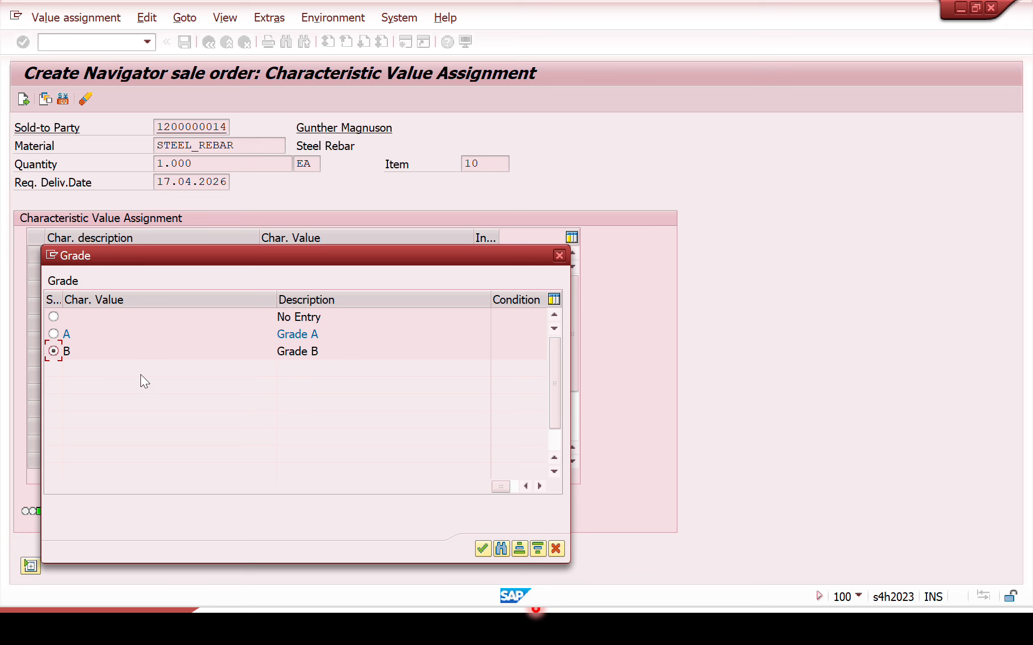
{"action": "left_click", "coordinate": [478, 548]}
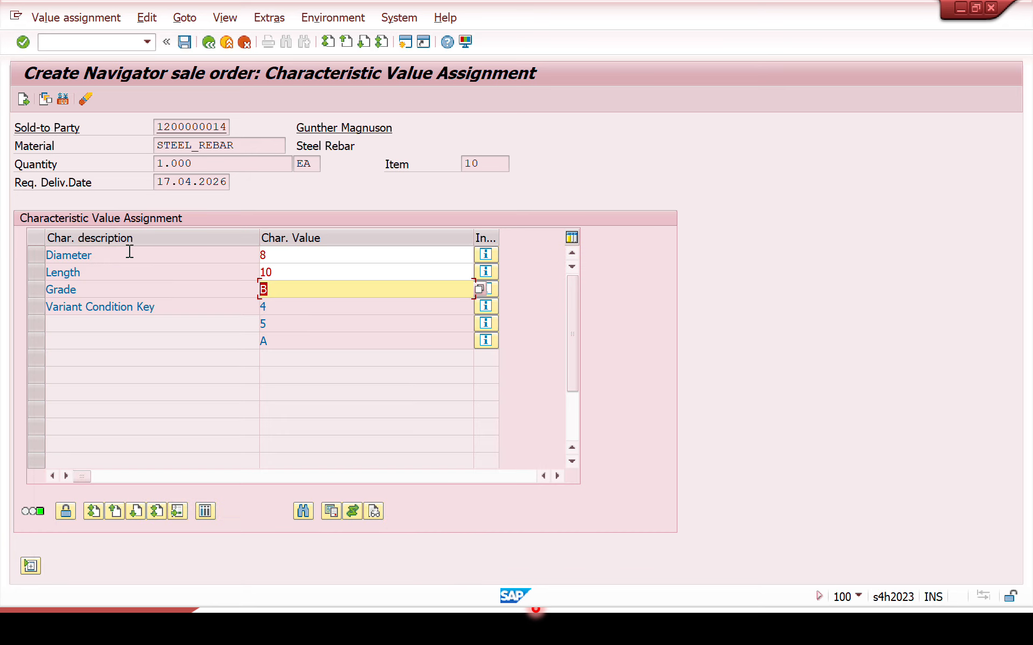
Step: Return to the item's pricing conditions and examine the VA00 surcharges for length 10, diameter 8 and grade B, the base price and the net amount
{"action": "left_click", "coordinate": [22, 100]}
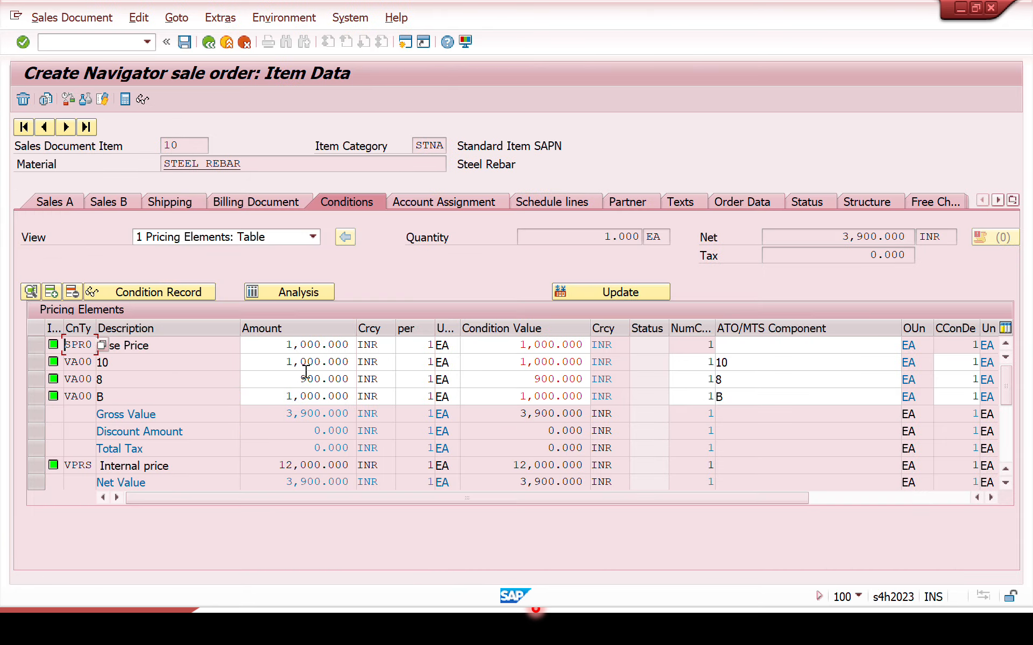
{"action": "left_click", "coordinate": [271, 362]}
{"action": "left_click_drag", "start_coordinate": [271, 361], "coordinate": [385, 356]}
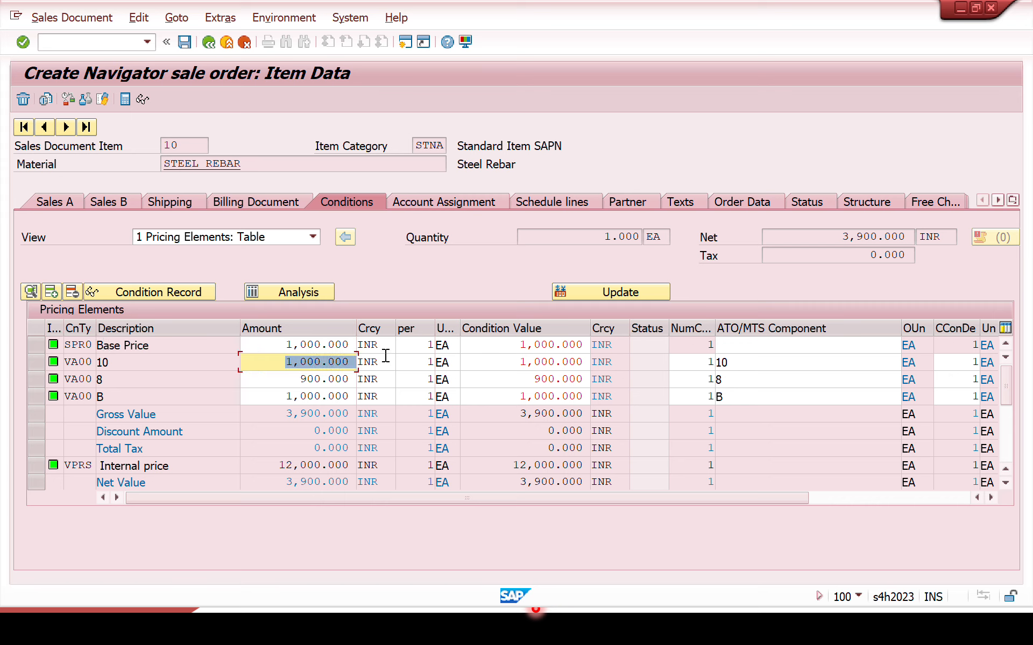
{"action": "left_click", "coordinate": [253, 380]}
{"action": "left_click_drag", "start_coordinate": [246, 380], "coordinate": [405, 384]}
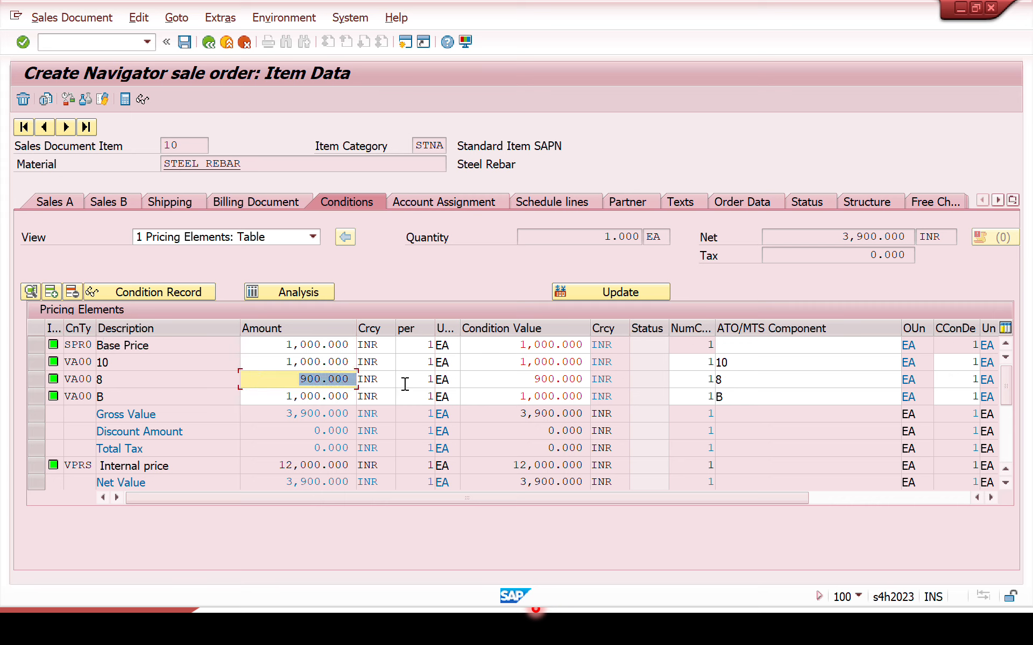
{"action": "left_click", "coordinate": [276, 397]}
{"action": "left_click_drag", "start_coordinate": [281, 395], "coordinate": [408, 413]}
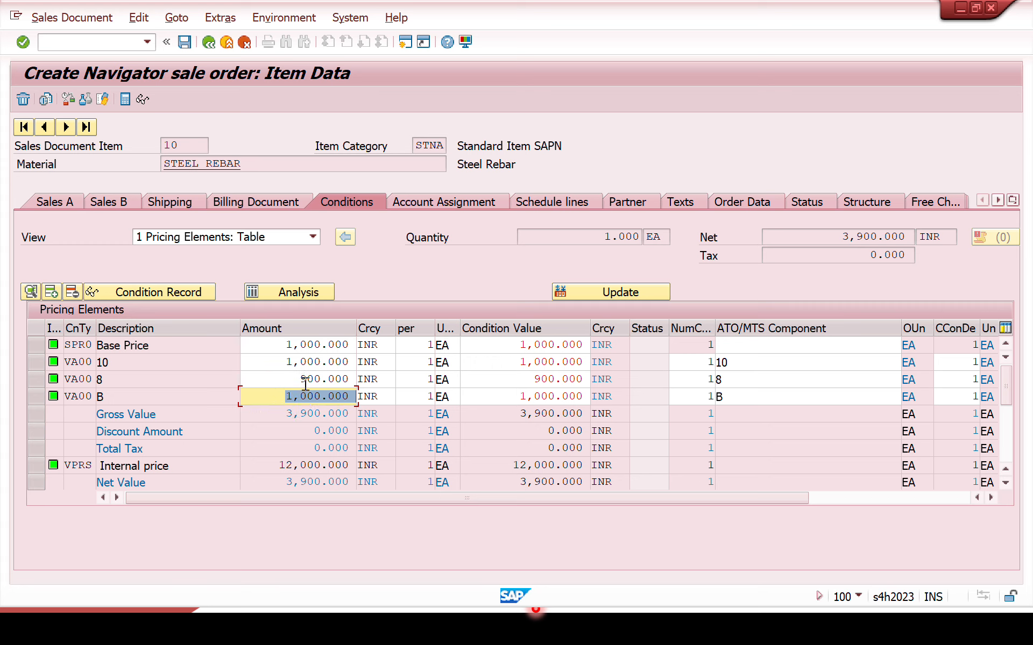
{"action": "left_click", "coordinate": [274, 346]}
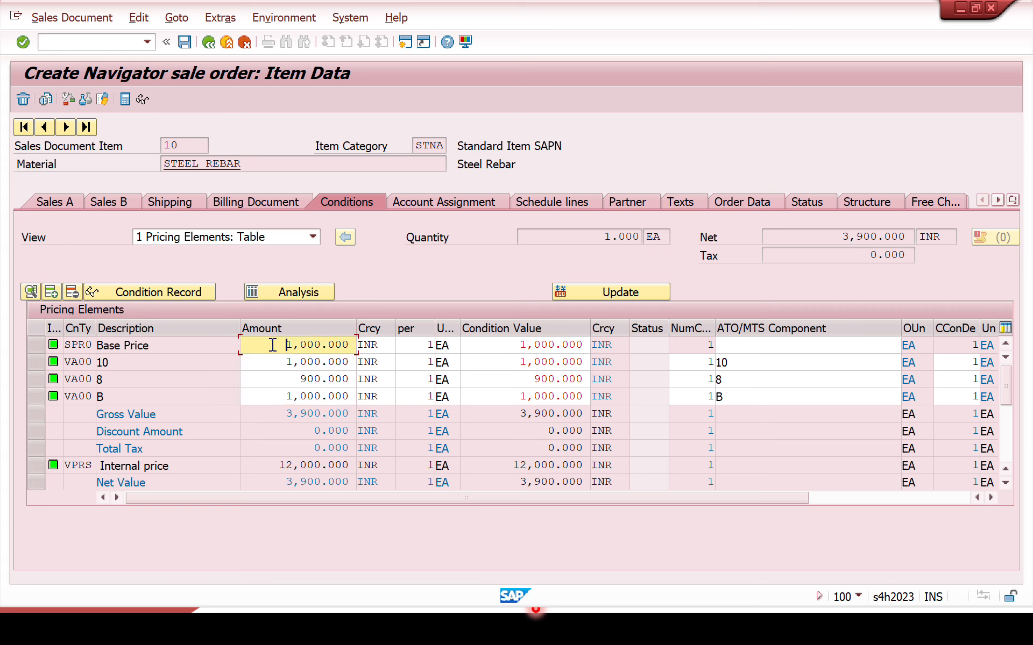
{"action": "left_click_drag", "start_coordinate": [274, 346], "coordinate": [415, 360]}
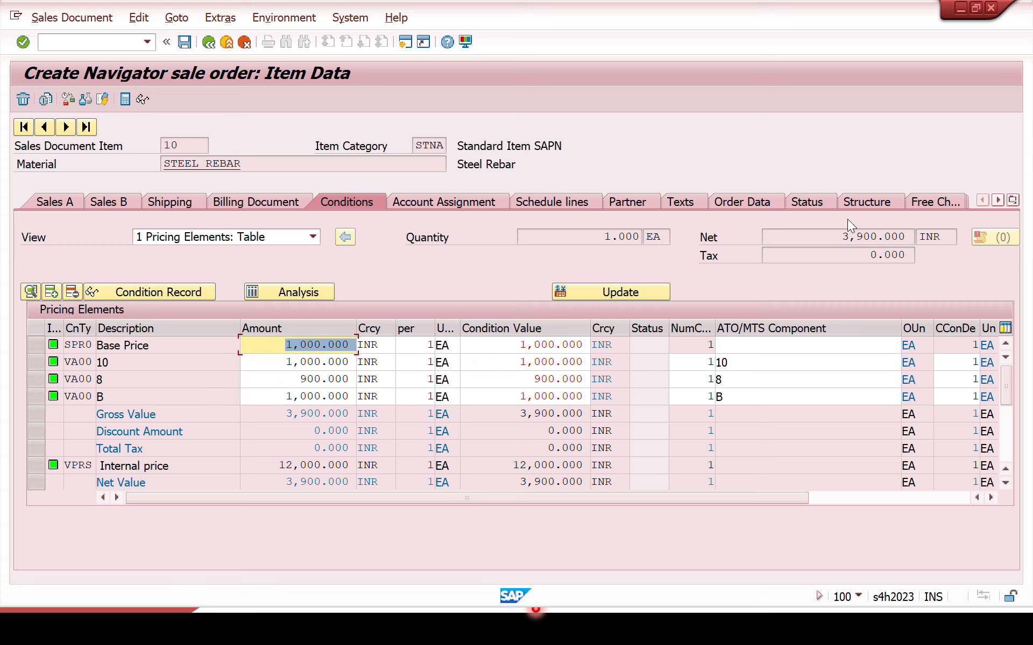
{"action": "left_click_drag", "start_coordinate": [832, 237], "coordinate": [945, 241]}
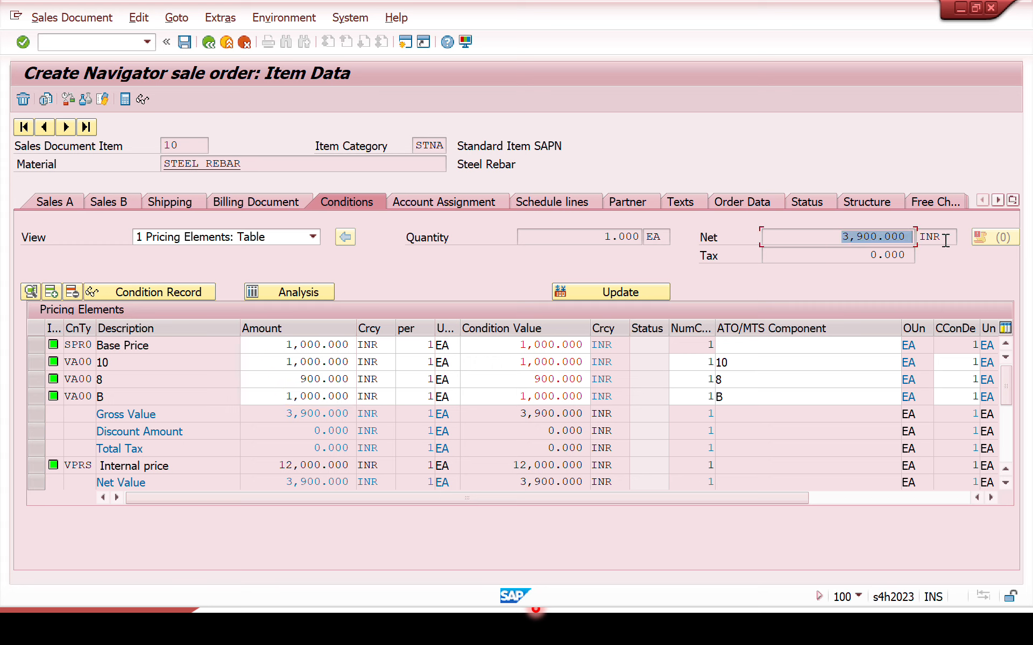
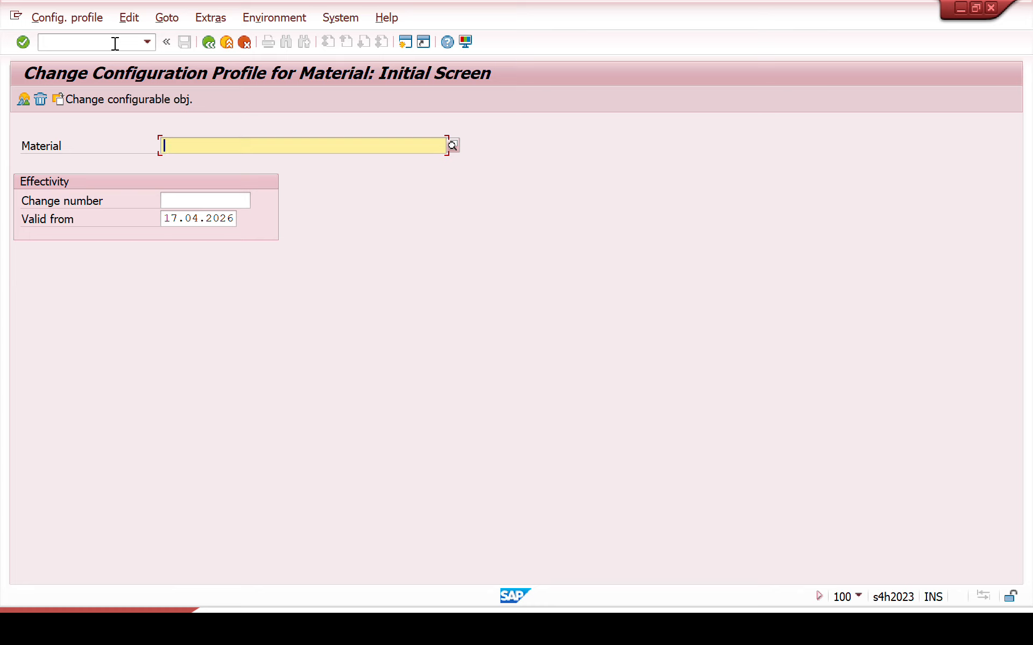
Step: Open the configuration profile overview of material VC_LAPTOP for changes
{"action": "type", "text": "vc"}
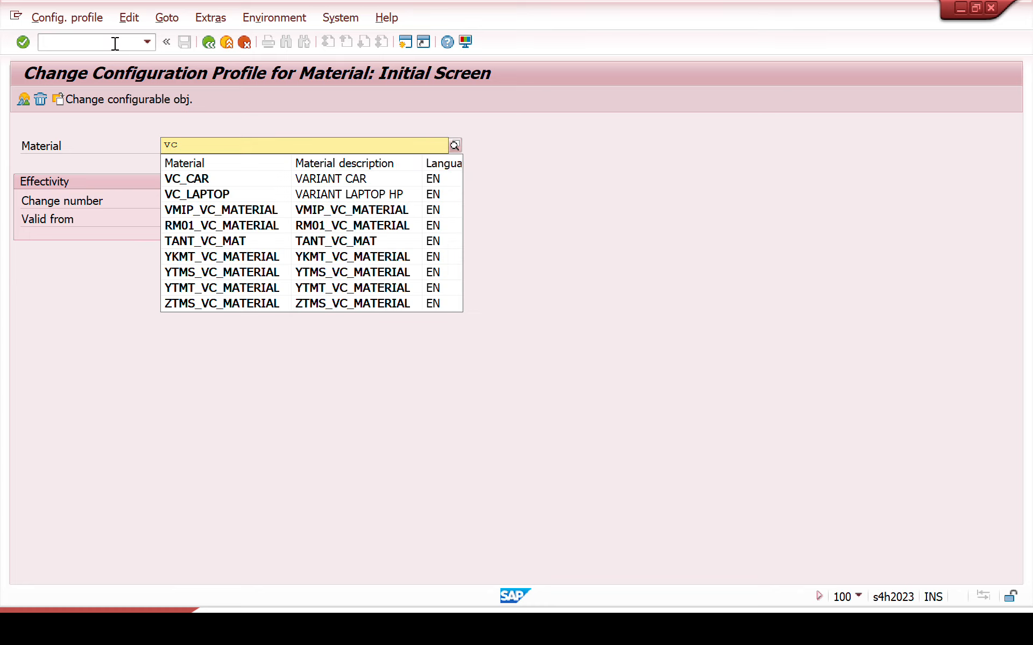
{"action": "key", "text": "Down"}
{"action": "key", "text": "Down"}
{"action": "key", "text": "Return"}
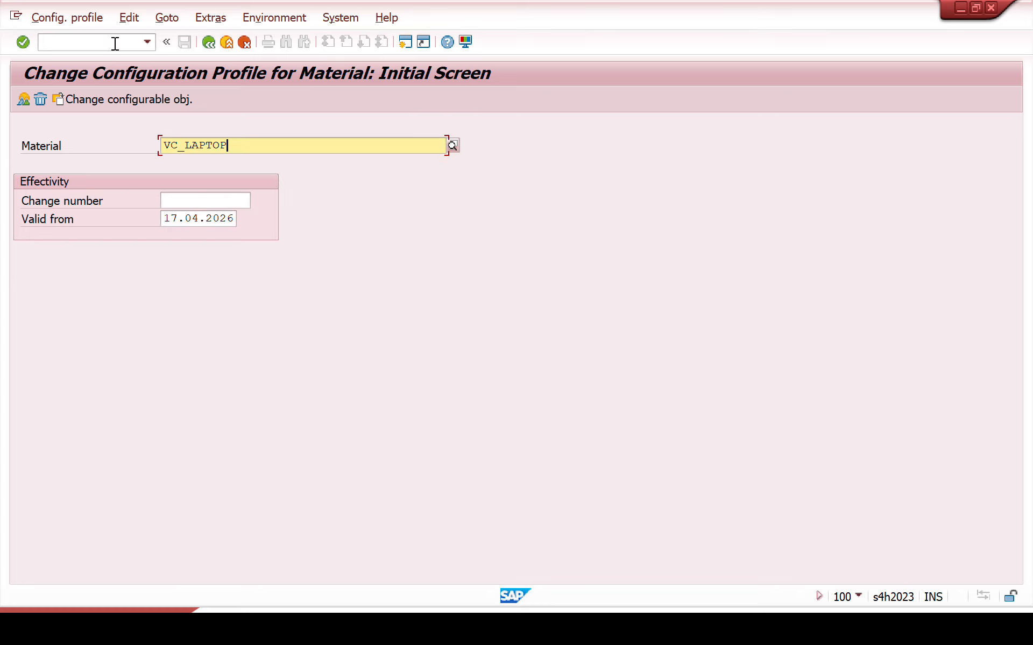
{"action": "key", "text": "Return"}
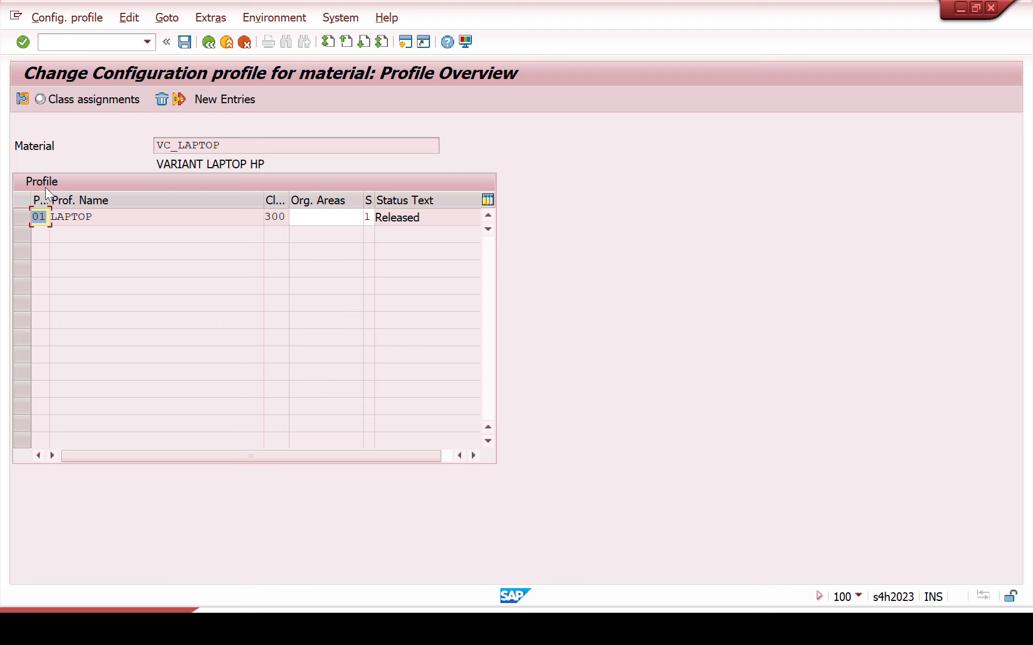
Step: Open the class assignments of the LAPTOP profile and examine the RAM, PROCESSOR and Storage characteristics of class ZLAPTOP
{"action": "left_click", "coordinate": [20, 218]}
{"action": "left_click", "coordinate": [94, 102]}
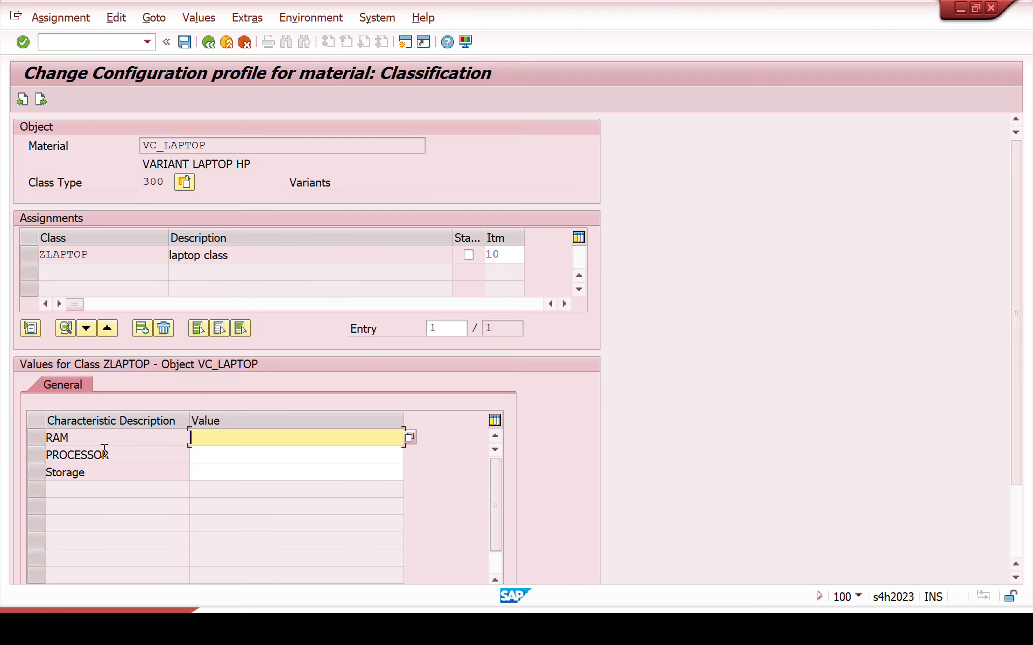
{"action": "left_click", "coordinate": [92, 438]}
{"action": "double_click", "coordinate": [77, 437]}
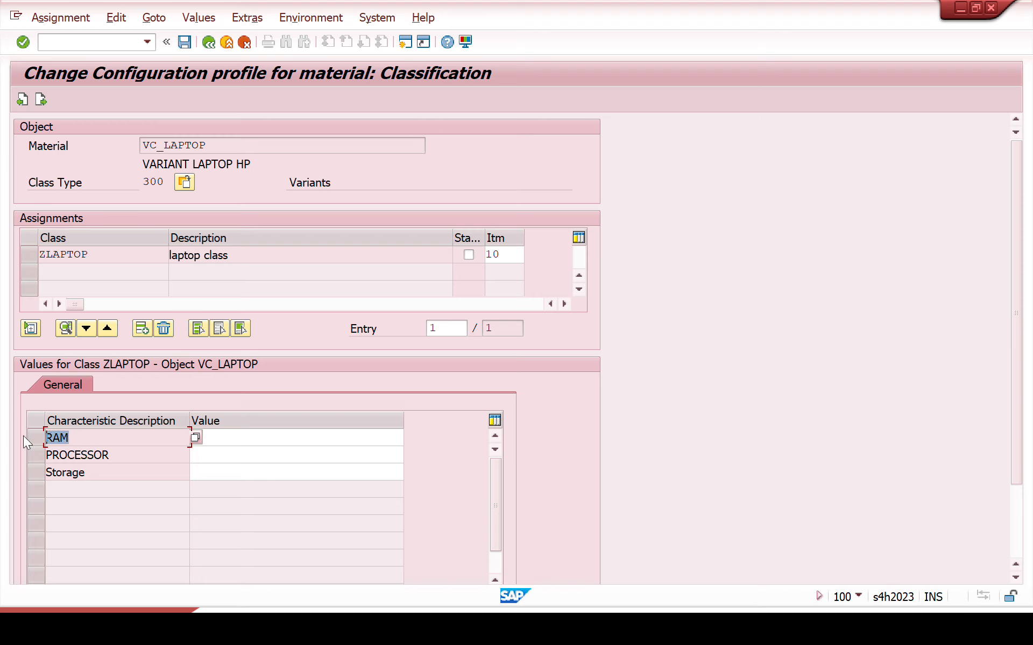
{"action": "double_click", "coordinate": [110, 457]}
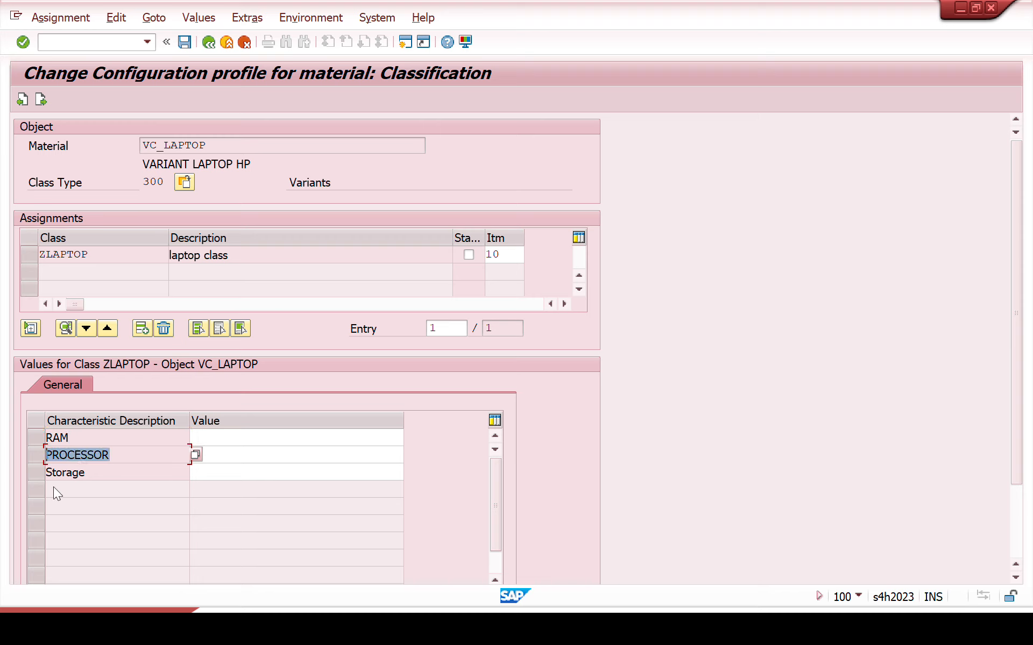
{"action": "double_click", "coordinate": [96, 474]}
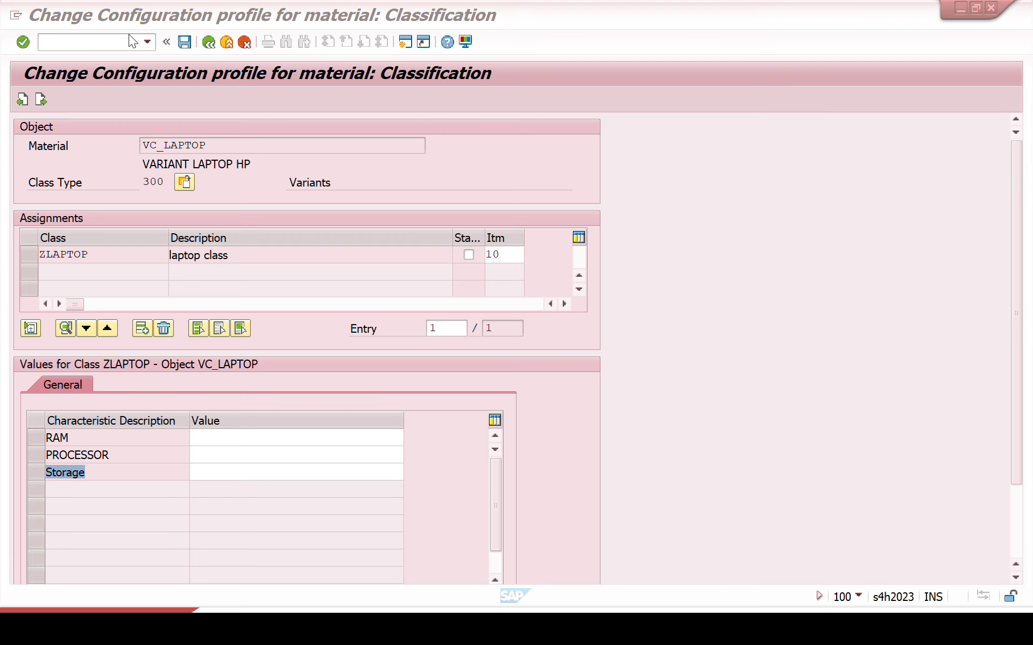
Step: Start transaction CT04 and create a new characteristic named ZPRICE
{"action": "type", "text": "/"}
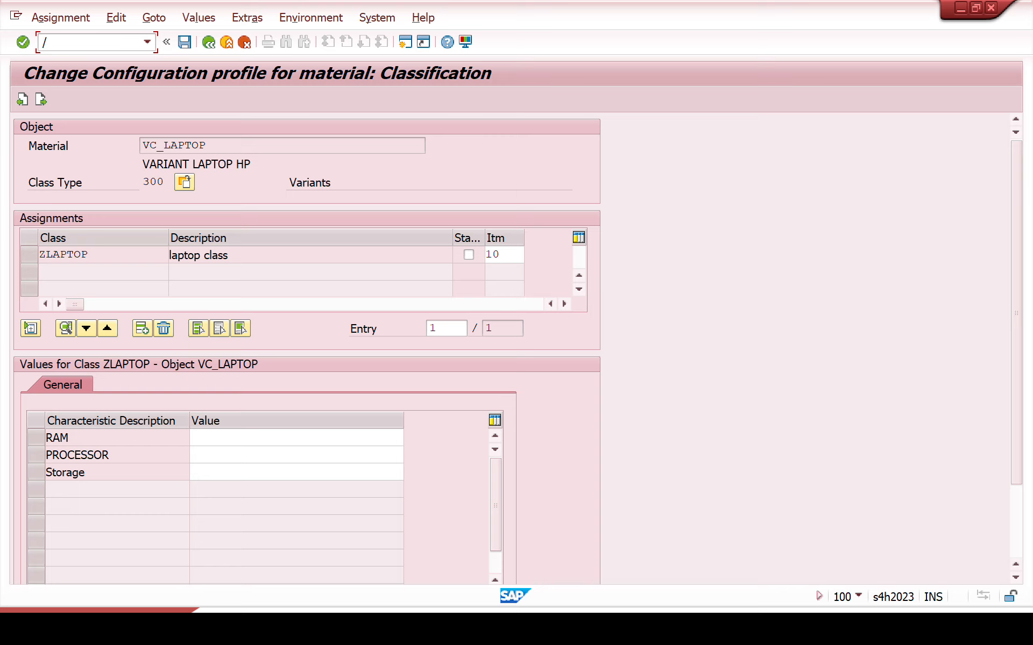
{"action": "key", "text": "Return"}
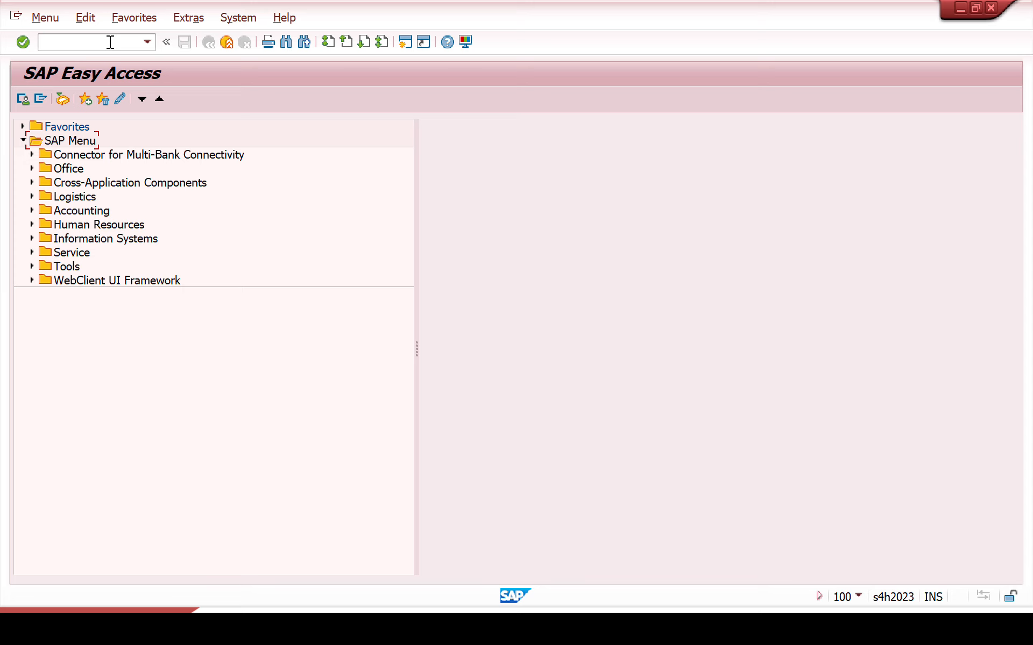
{"action": "type", "text": "ct04"}
{"action": "key", "text": "Return"}
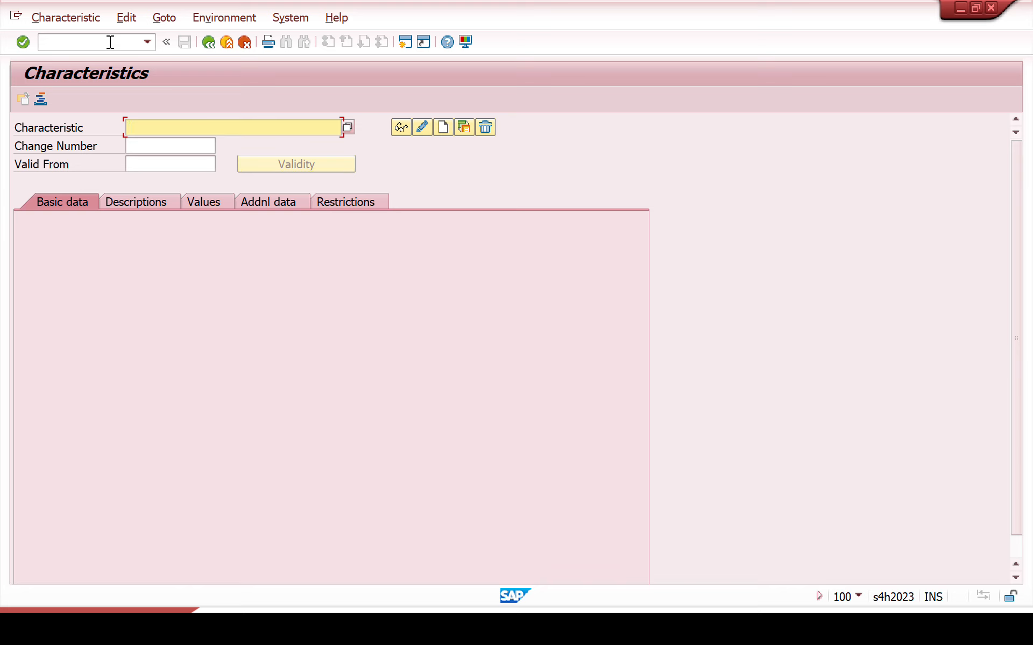
{"action": "type", "text": "zprice"}
{"action": "key", "text": "Return"}
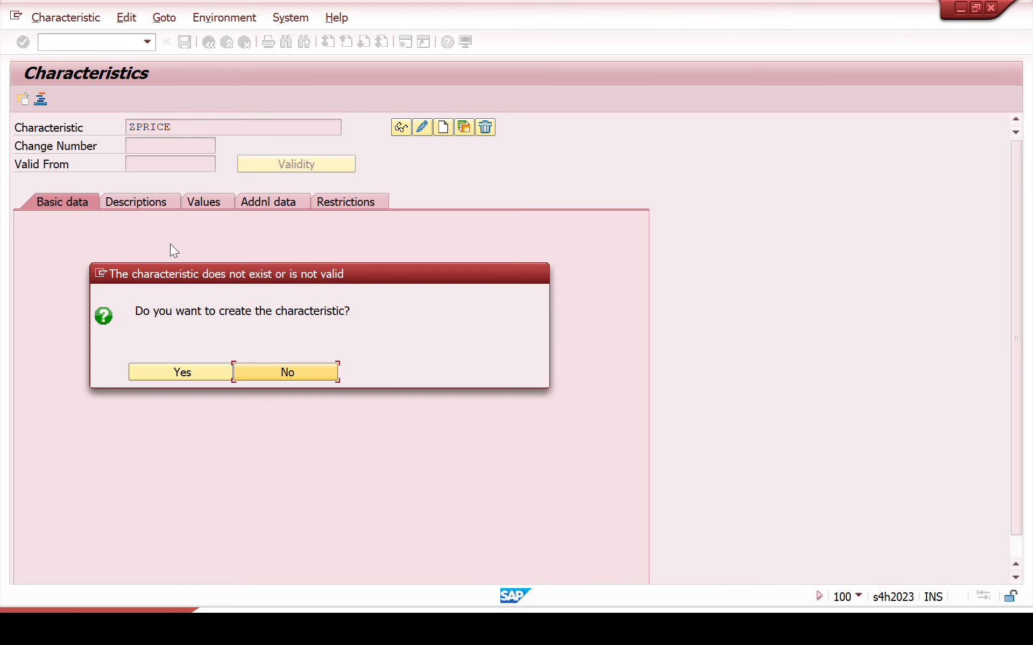
{"action": "left_click", "coordinate": [196, 373]}
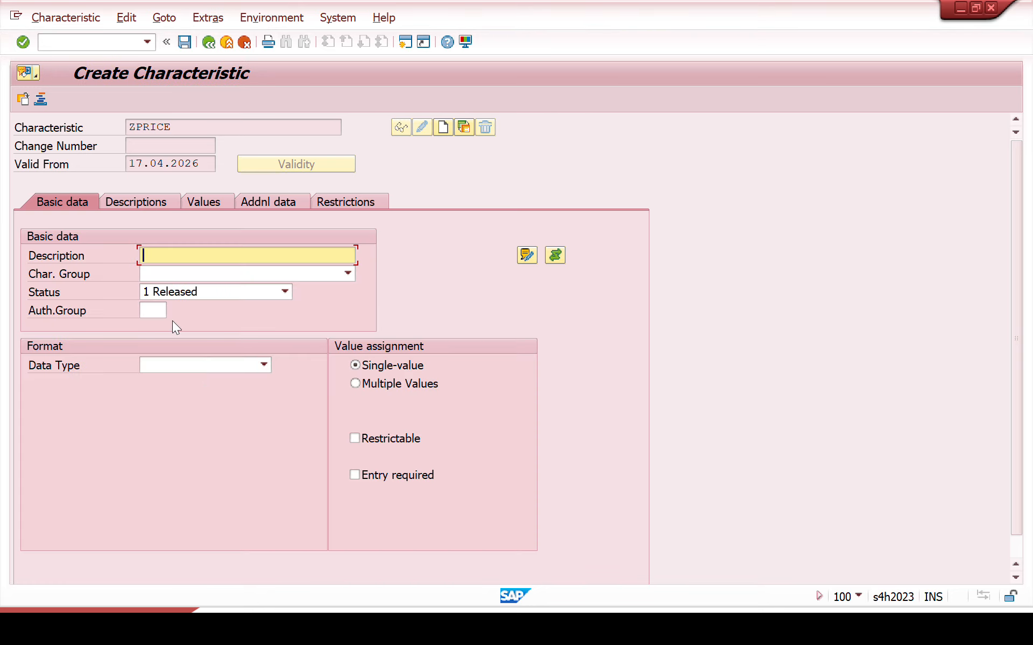
Step: Describe the ZPRICE characteristic as "Variant price for laptop"
{"action": "type", "text": "Variant"}
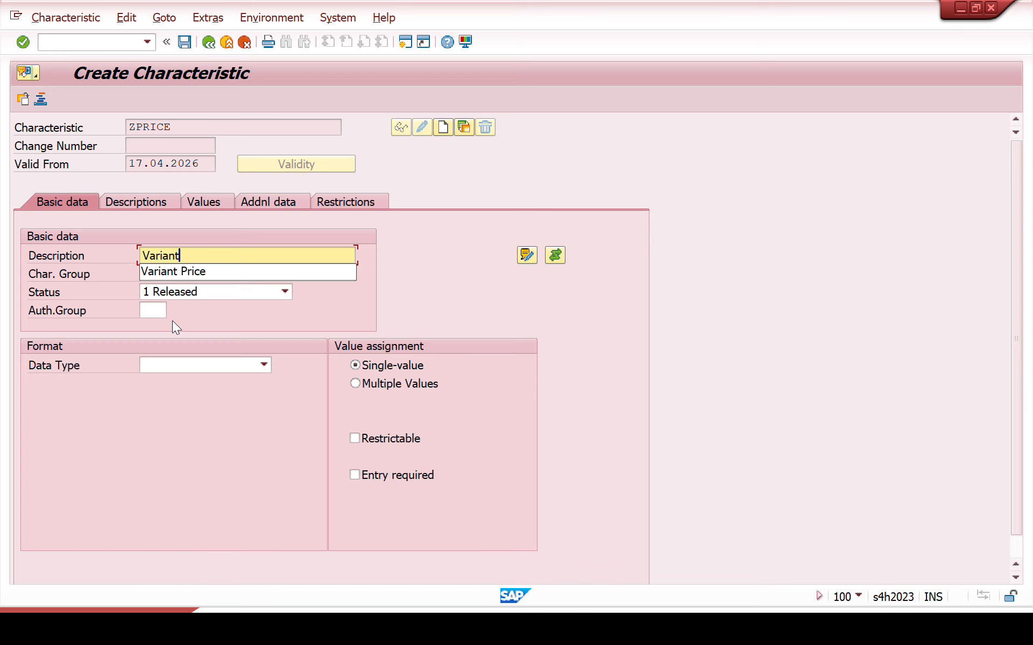
{"action": "type", "text": " price for"}
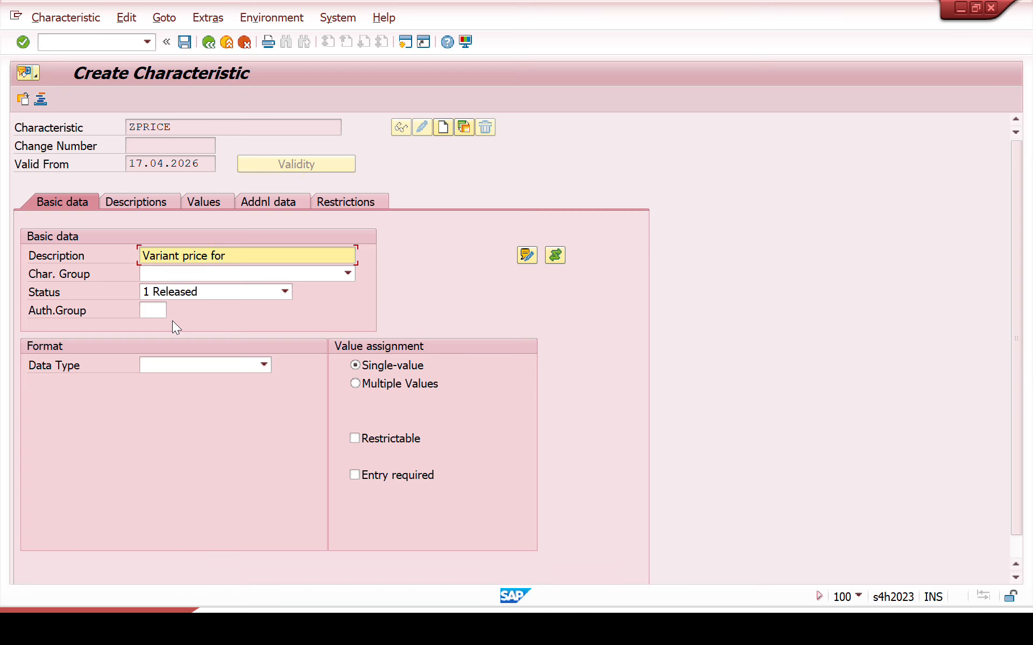
{"action": "type", "text": " lapto"}
{"action": "type", "text": "o"}
{"action": "key", "text": "ctrl+a"}
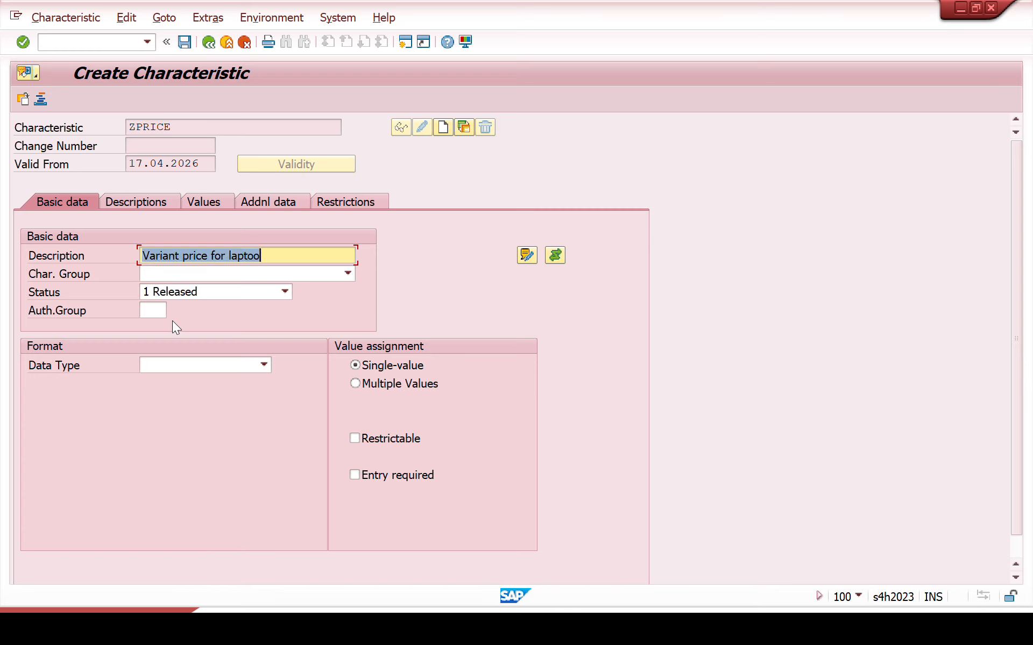
{"action": "left_click", "coordinate": [278, 256]}
{"action": "key", "text": "BackSpace"}
{"action": "type", "text": "p"}
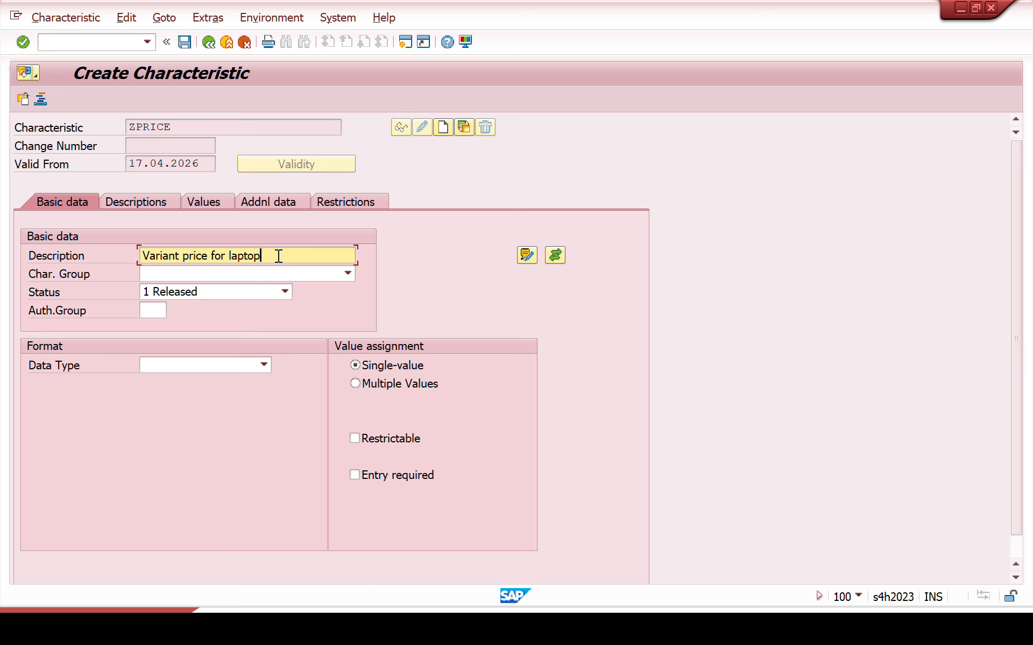
{"action": "key", "text": "Return"}
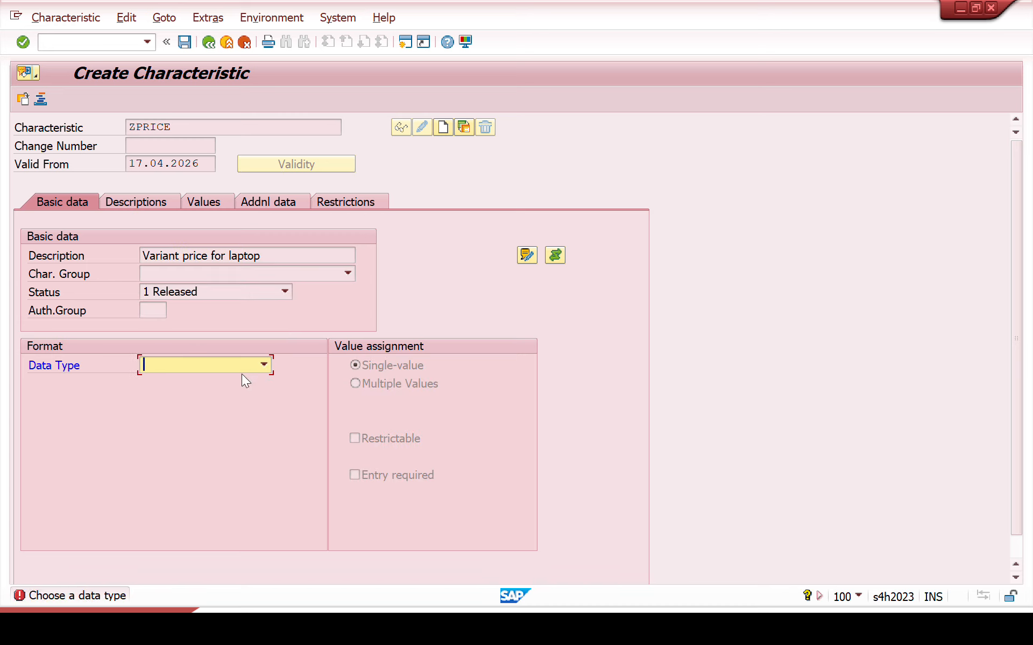
Step: Give ZPRICE the data type CHAR Character Format with 10 characters
{"action": "left_click", "coordinate": [240, 371]}
{"action": "left_click", "coordinate": [222, 377]}
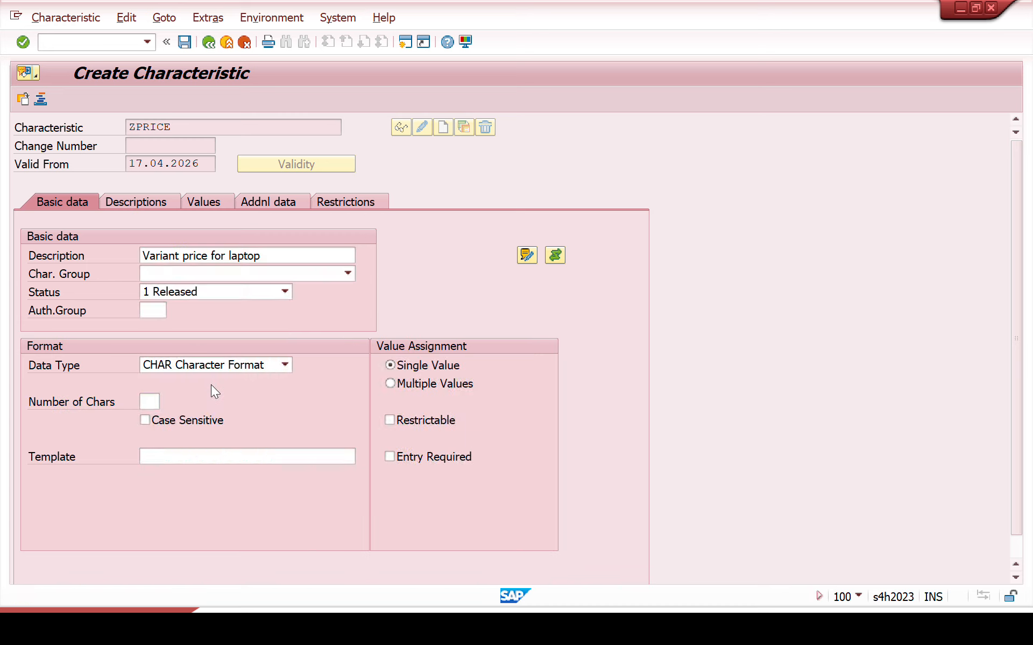
{"action": "type", "text": "10"}
{"action": "key", "text": "Return"}
Step: Reference ZPRICE to table SDCOM and field VKOND in its additional data
{"action": "left_click", "coordinate": [138, 202]}
{"action": "left_click", "coordinate": [211, 203]}
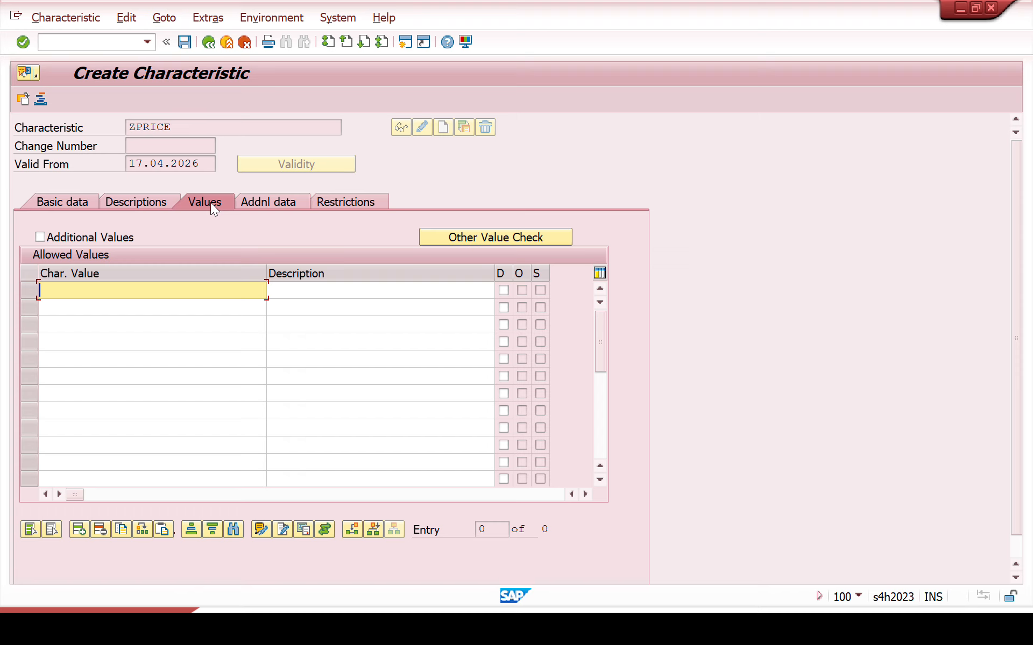
{"action": "left_click", "coordinate": [257, 204]}
{"action": "left_click", "coordinate": [191, 256]}
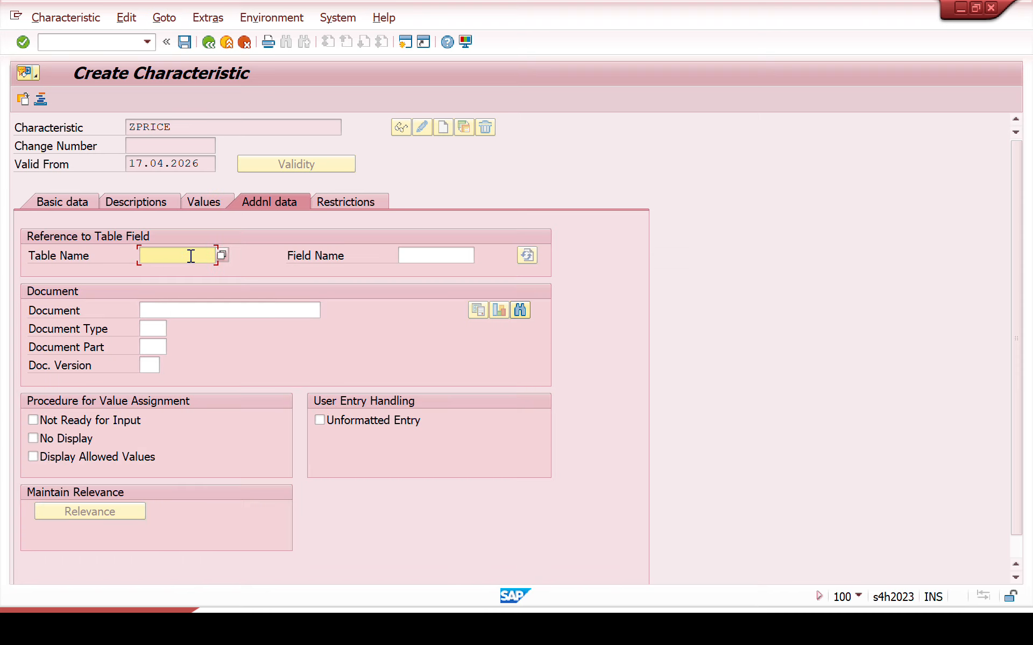
{"action": "type", "text": "sdc"}
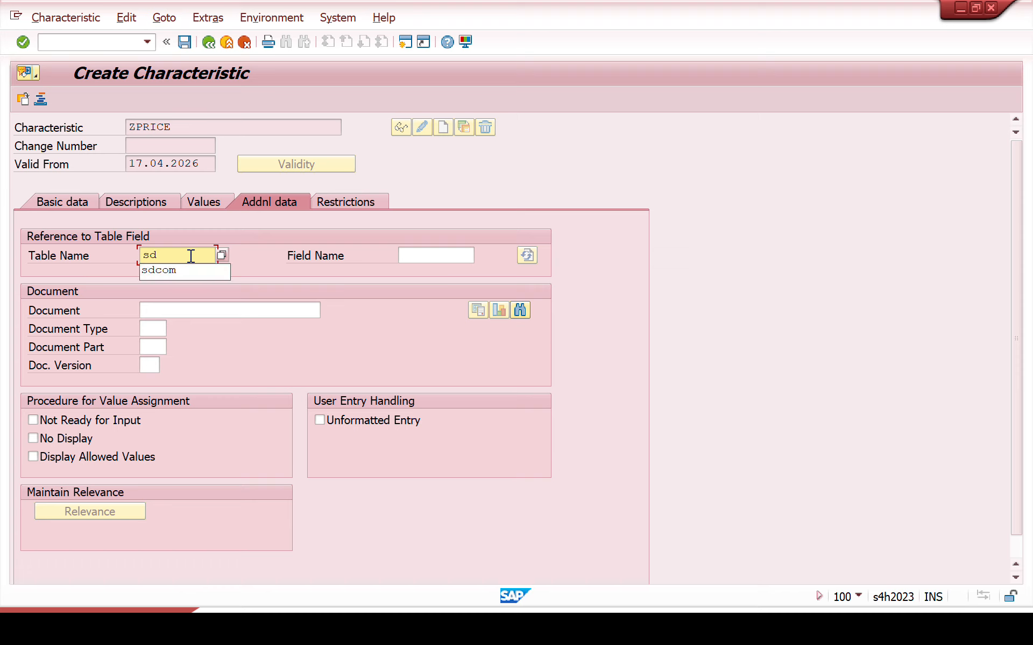
{"action": "left_click", "coordinate": [176, 277]}
{"action": "key", "text": "Return"}
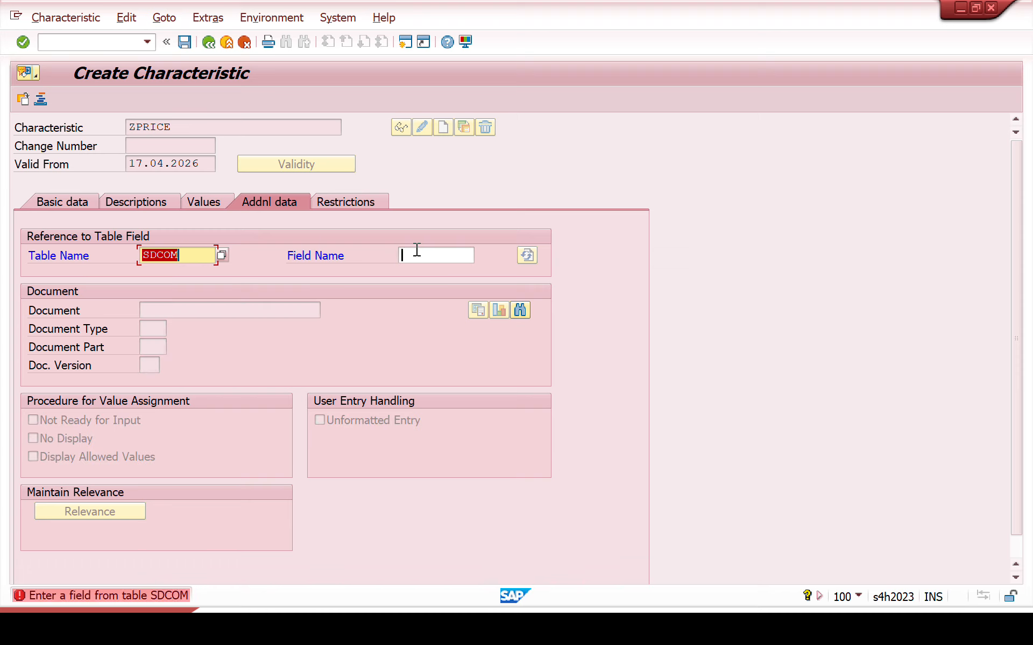
{"action": "left_click", "coordinate": [415, 253]}
{"action": "type", "text": "vkond"}
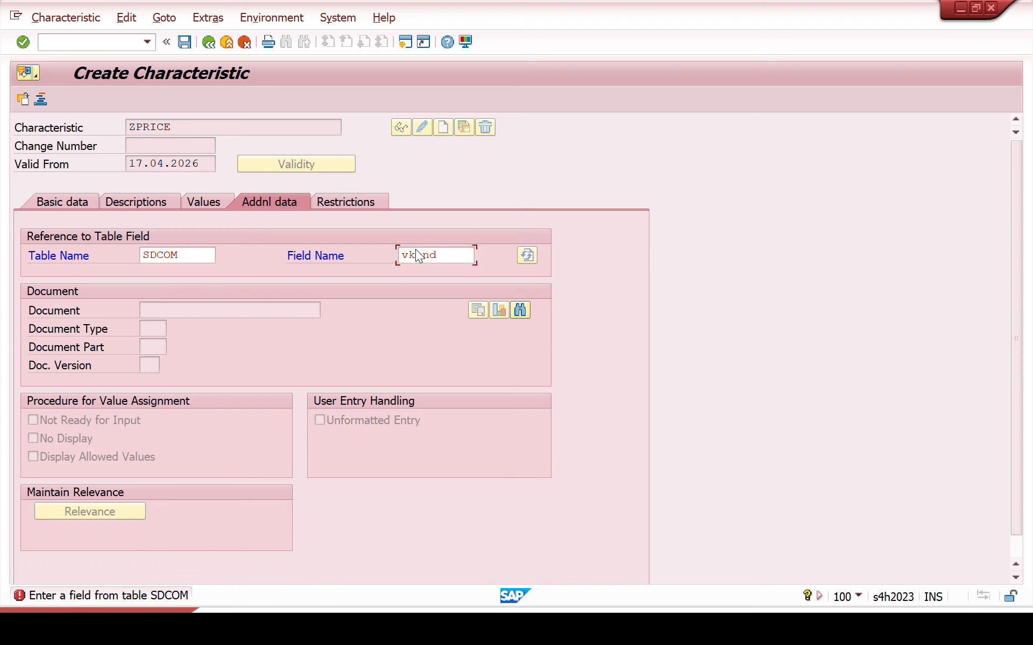
{"action": "key", "text": "Return"}
{"action": "key", "text": "Return"}
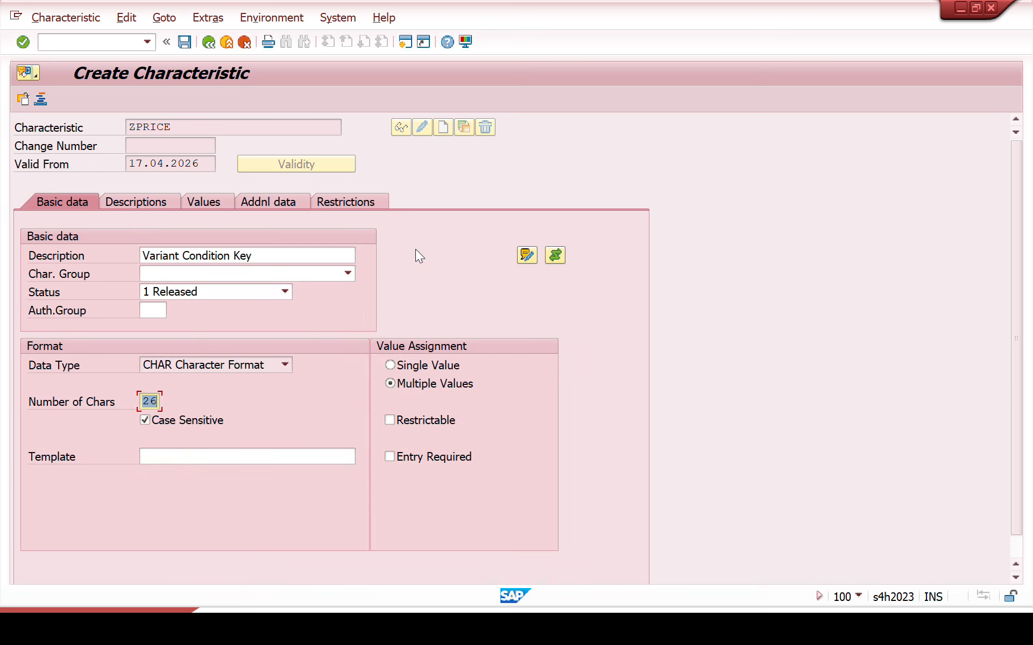
Step: Check the table reference in ZPRICE's additional data and save the characteristic
{"action": "left_click", "coordinate": [258, 203]}
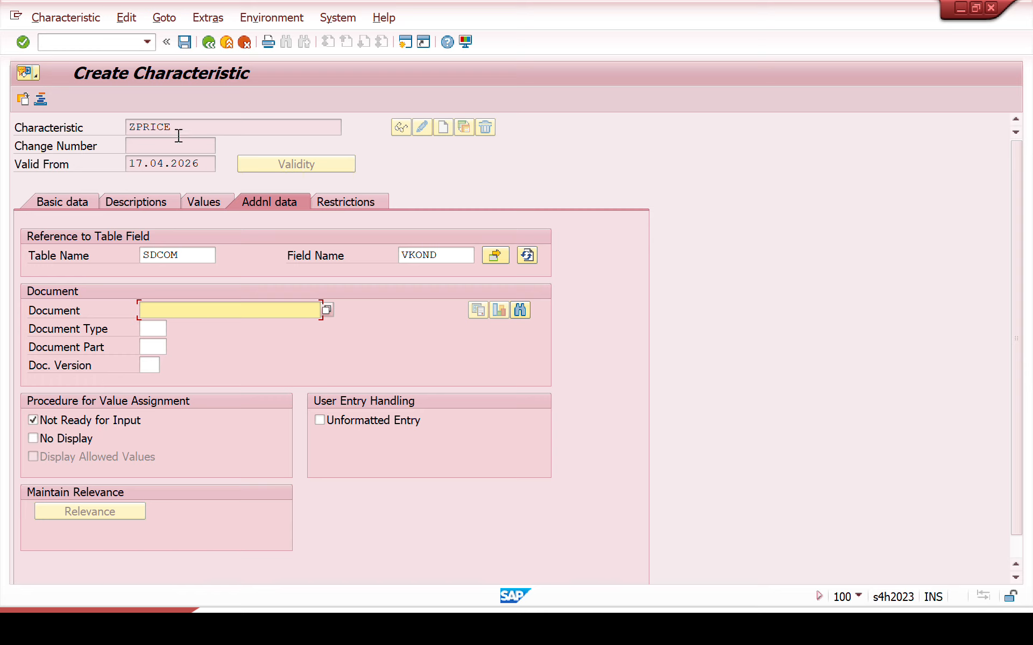
{"action": "left_click_drag", "start_coordinate": [180, 127], "coordinate": [110, 99]}
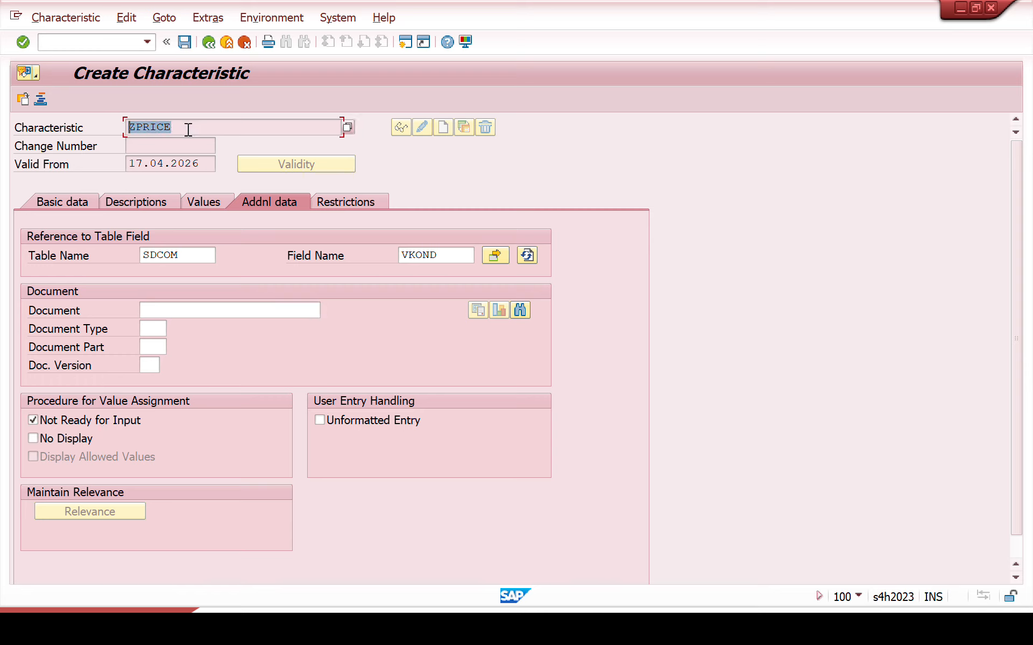
{"action": "left_click_drag", "start_coordinate": [187, 128], "coordinate": [68, 104]}
{"action": "left_click", "coordinate": [184, 42]}
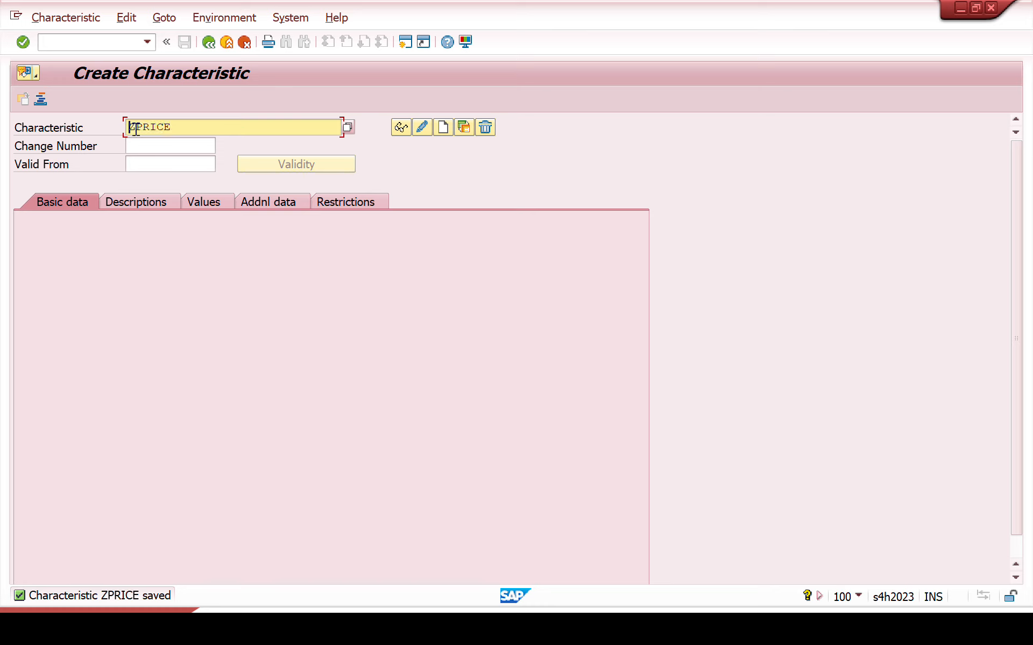
Step: In another session, start transaction CL02 and open class ZLAPTOP of class type 300 for changes
{"action": "key", "text": "alt+Tab"}
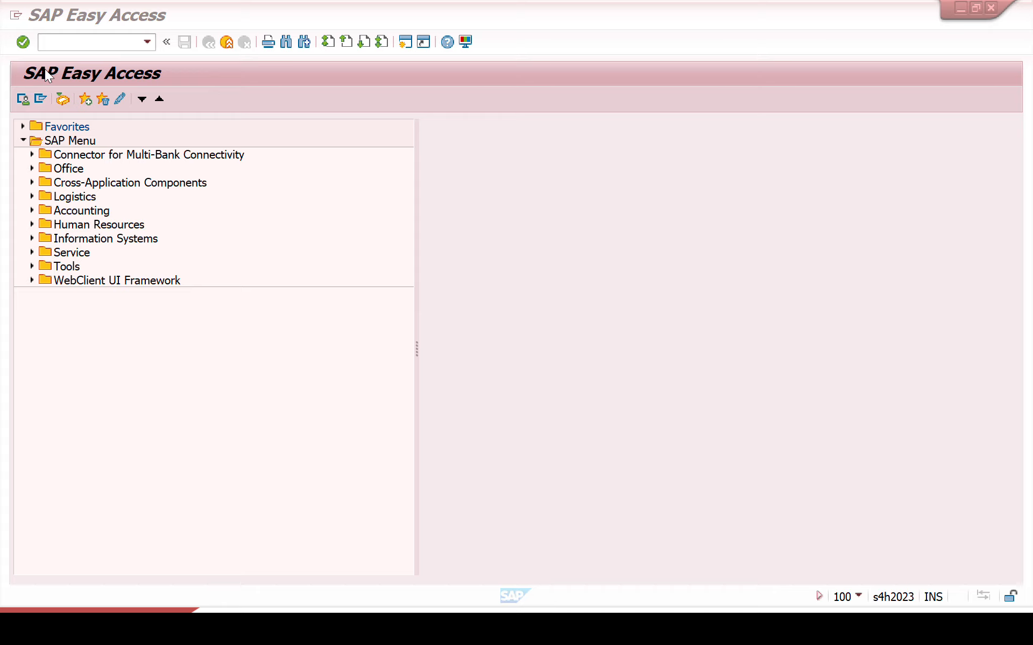
{"action": "left_click", "coordinate": [62, 45]}
{"action": "type", "text": "cl02"}
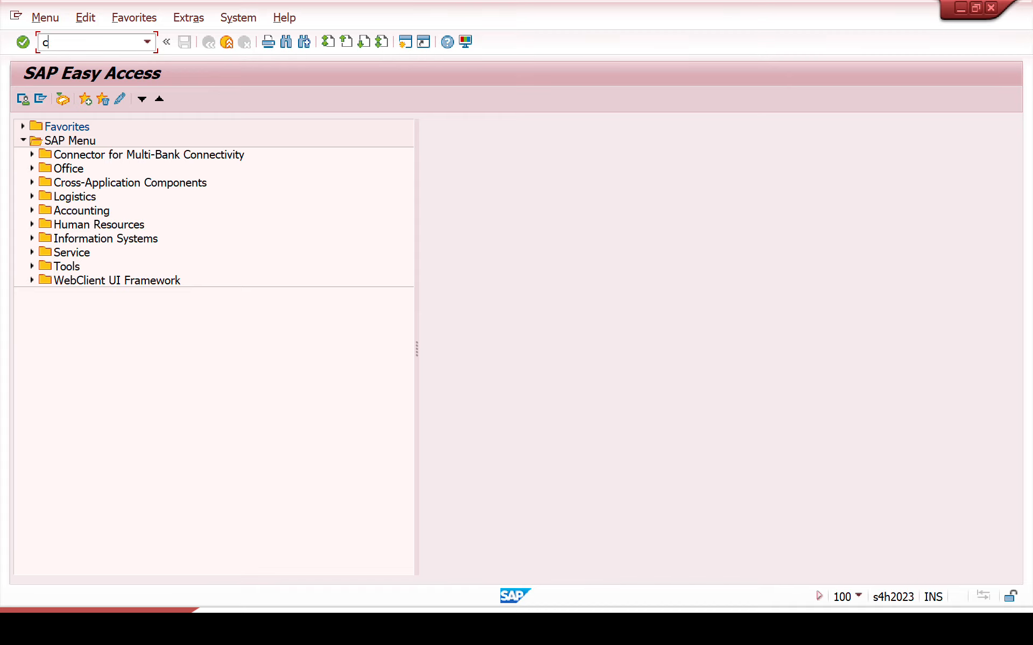
{"action": "key", "text": "Return"}
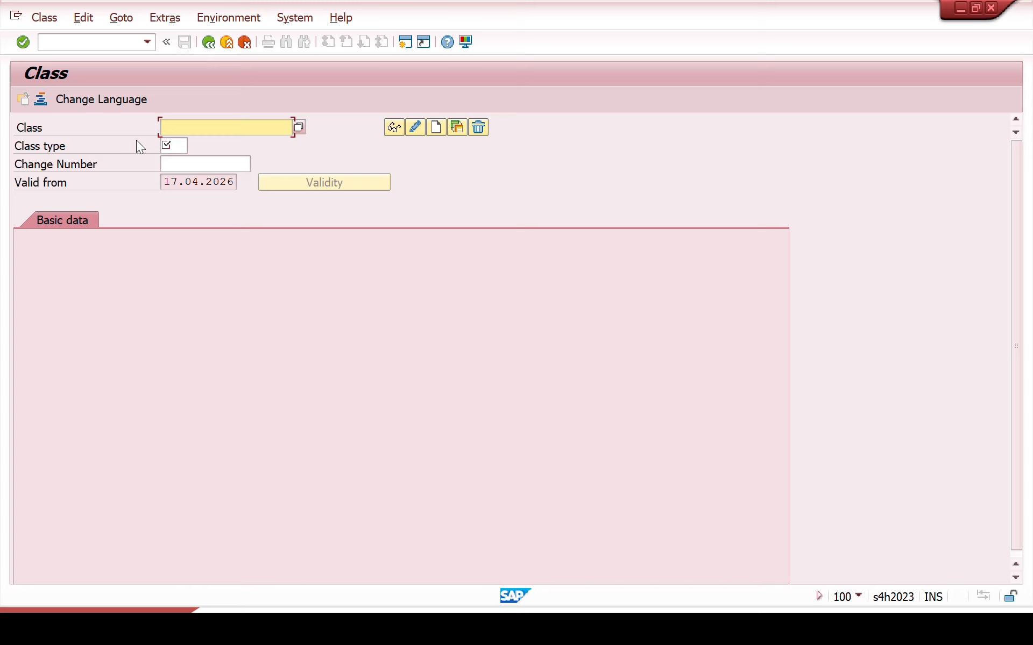
{"action": "type", "text": "zla"}
{"action": "left_click", "coordinate": [188, 142]}
{"action": "left_click", "coordinate": [176, 145]}
{"action": "type", "text": "300"}
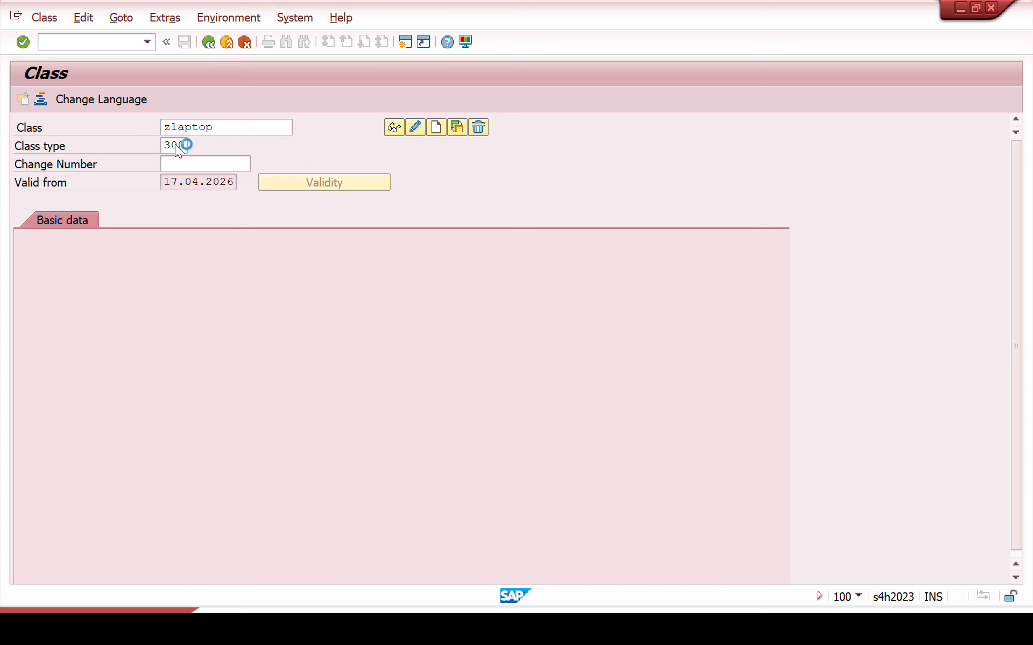
{"action": "key", "text": "Return"}
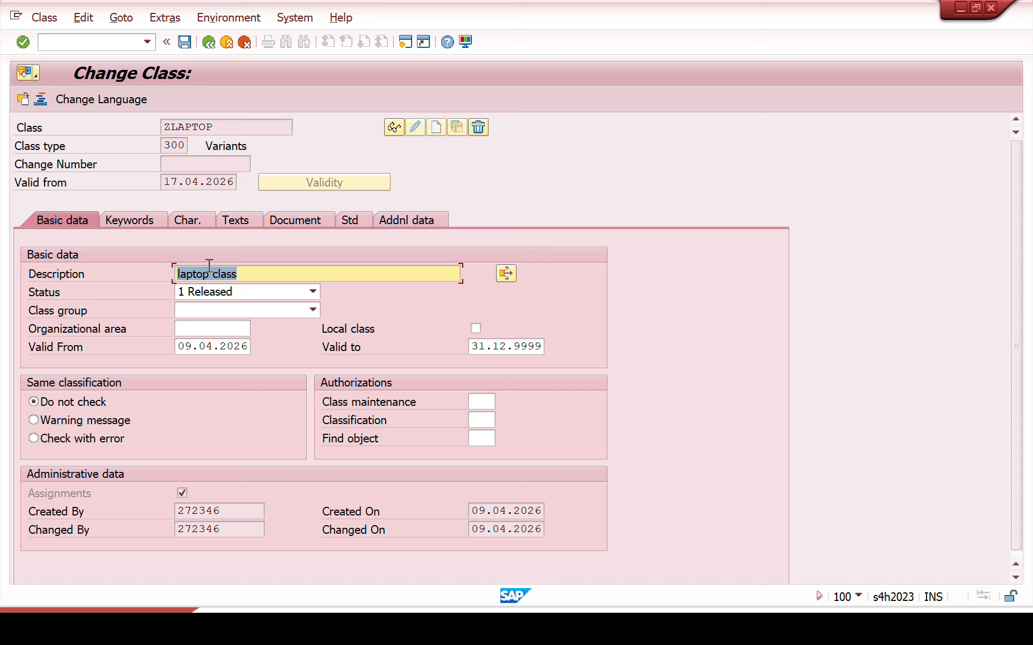
Step: Add the characteristic ZPRICE to class ZLAPTOP below STORAGE
{"action": "left_click", "coordinate": [195, 222]}
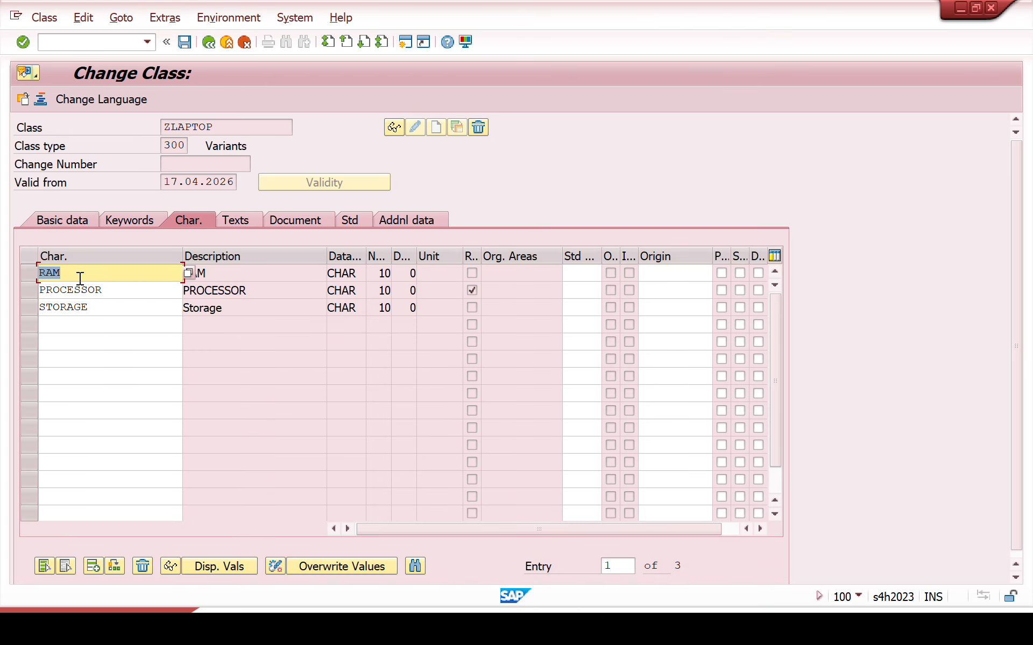
{"action": "left_click", "coordinate": [96, 320]}
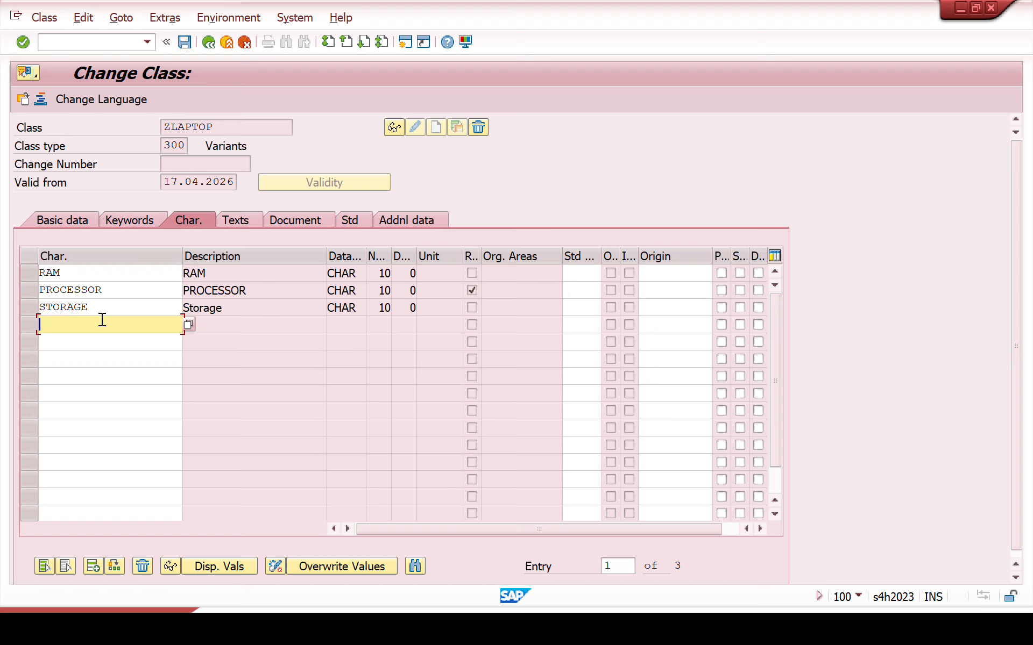
{"action": "type", "text": "zprice"}
{"action": "key", "text": "Return"}
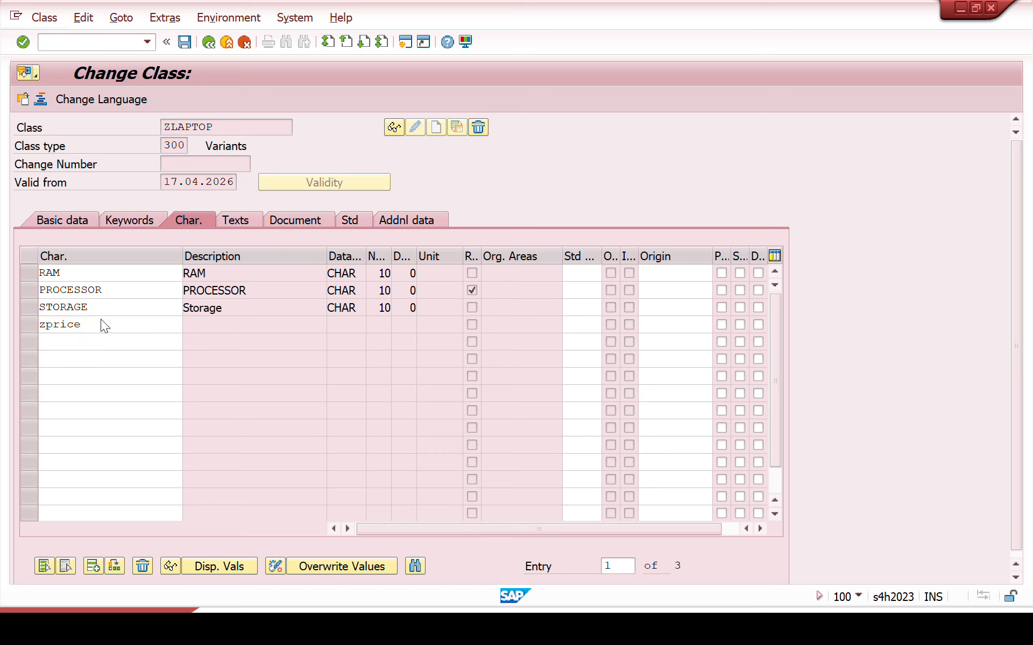
Step: Confirm the ZPRICE entry, save class ZLAPTOP and return to the SAP Easy Access start screen
{"action": "left_click", "coordinate": [267, 325]}
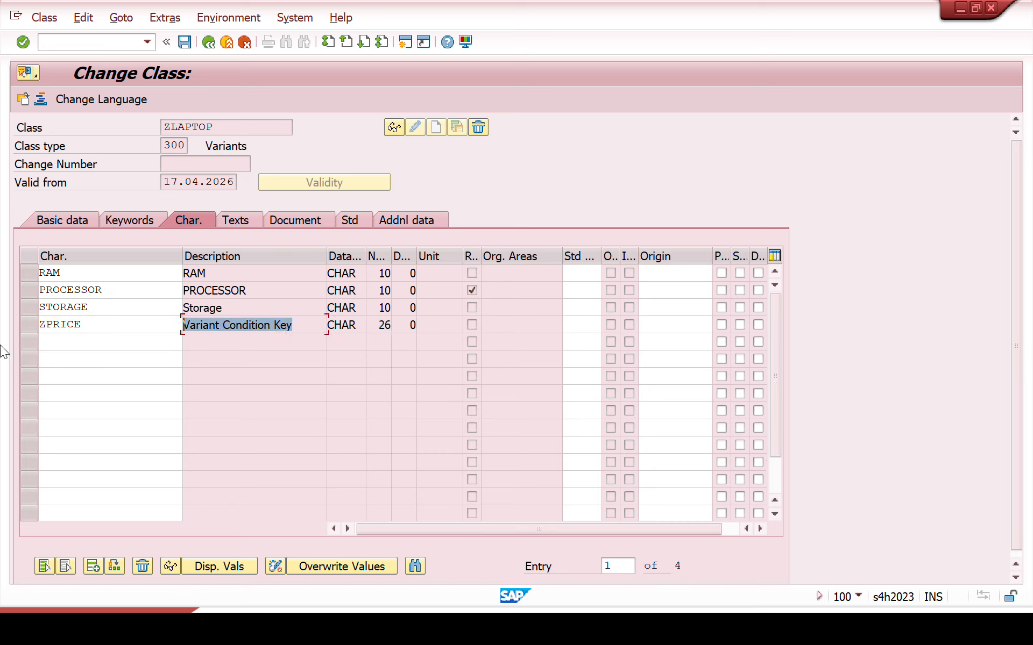
{"action": "left_click", "coordinate": [185, 45]}
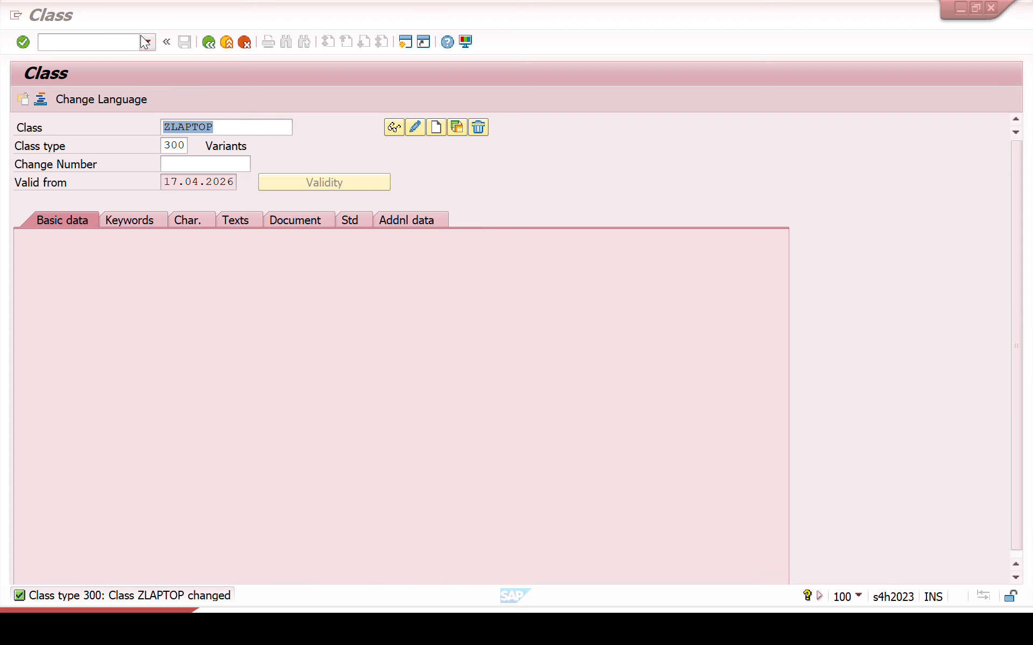
{"action": "left_click", "coordinate": [111, 40]}
{"action": "type", "text": "/n"}
{"action": "key", "text": "Return"}
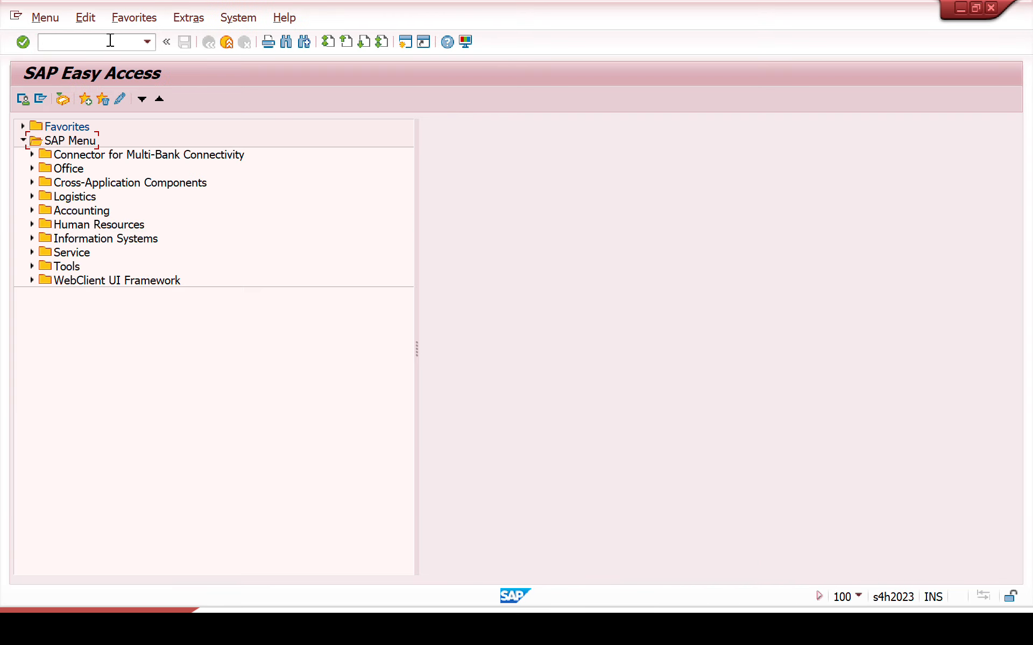
Step: Start transaction CT04, open characteristic RAM for changes and display its allowed values
{"action": "type", "text": "ct04"}
{"action": "key", "text": "Return"}
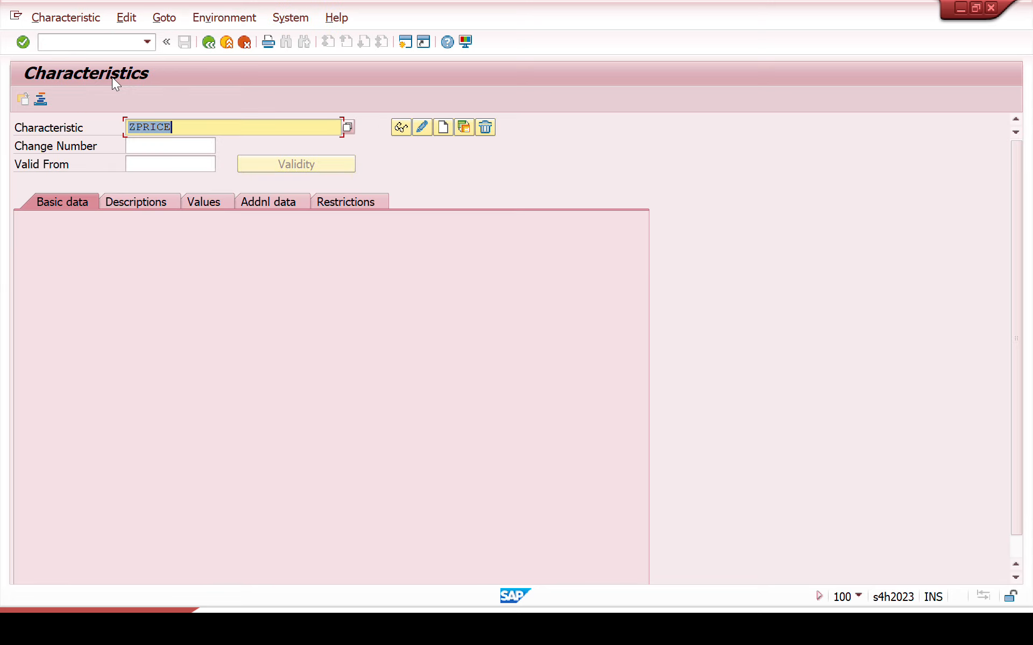
{"action": "key", "text": "Delete"}
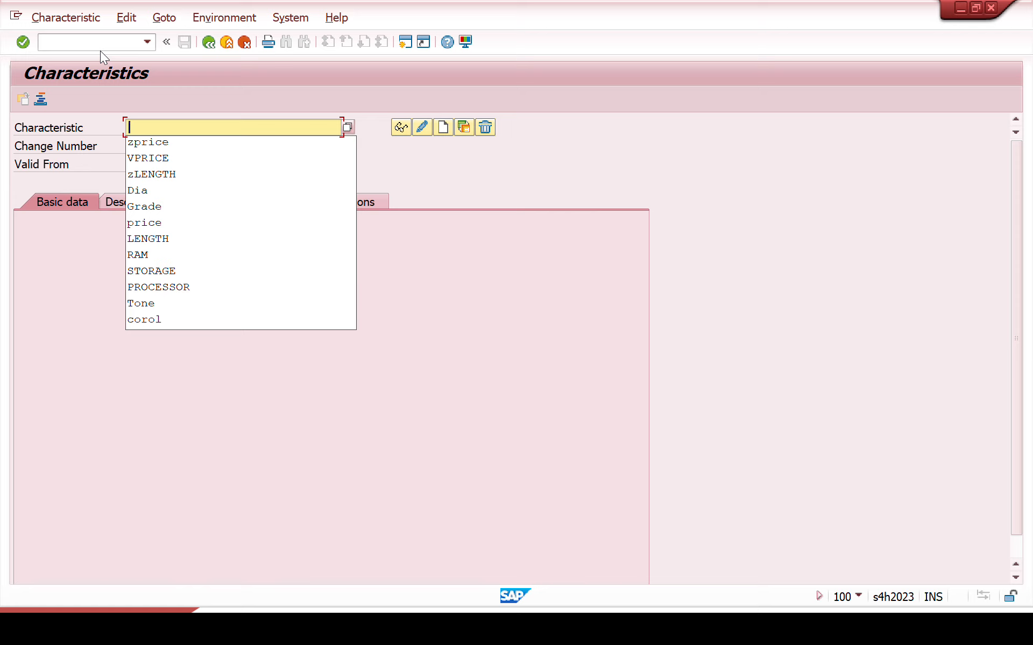
{"action": "left_click", "coordinate": [141, 260]}
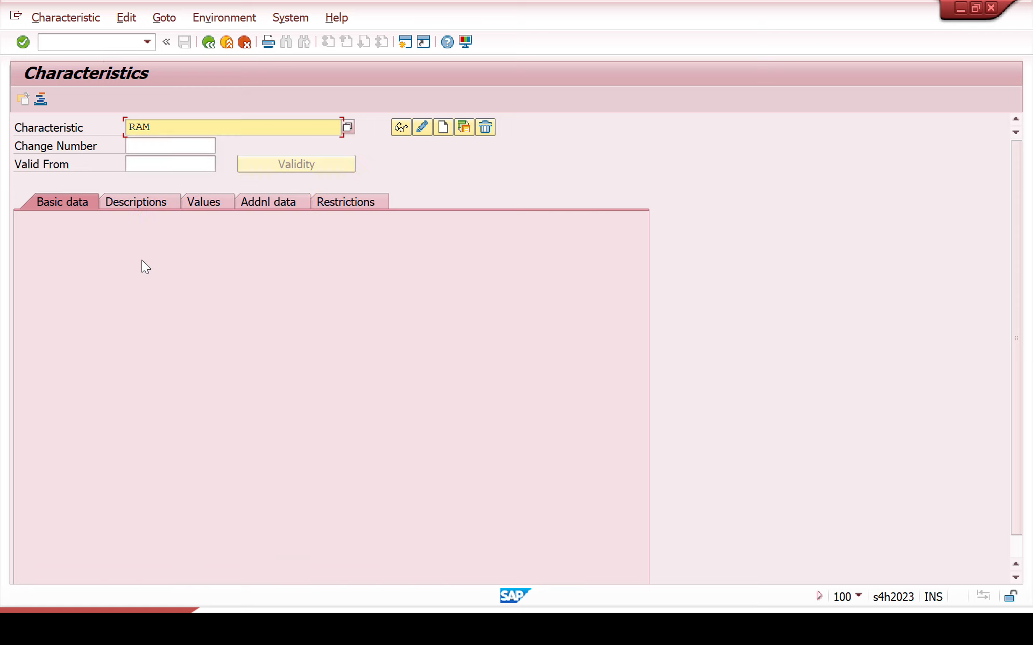
{"action": "key", "text": "Return"}
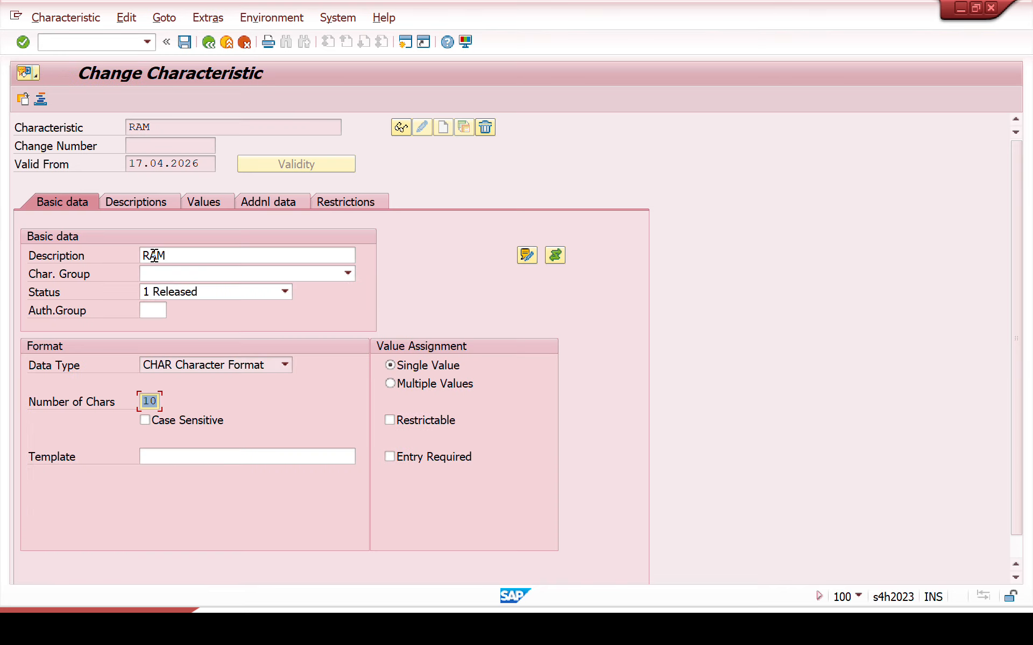
{"action": "left_click", "coordinate": [209, 204]}
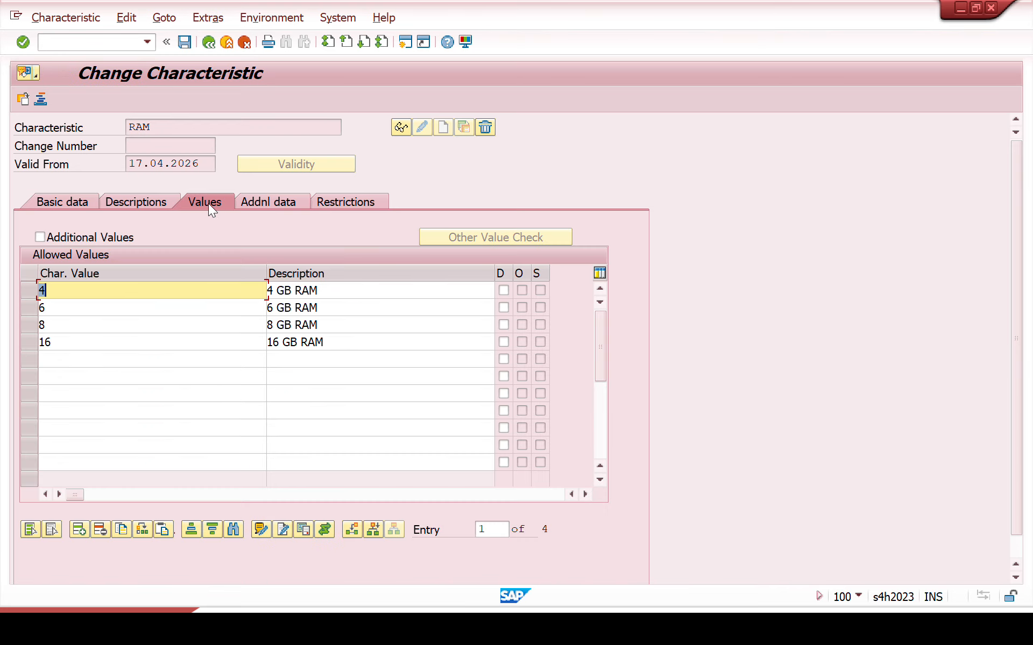
Step: Open the object dependency editor for RAM value 4 with dependency type Procedure
{"action": "left_click", "coordinate": [31, 290]}
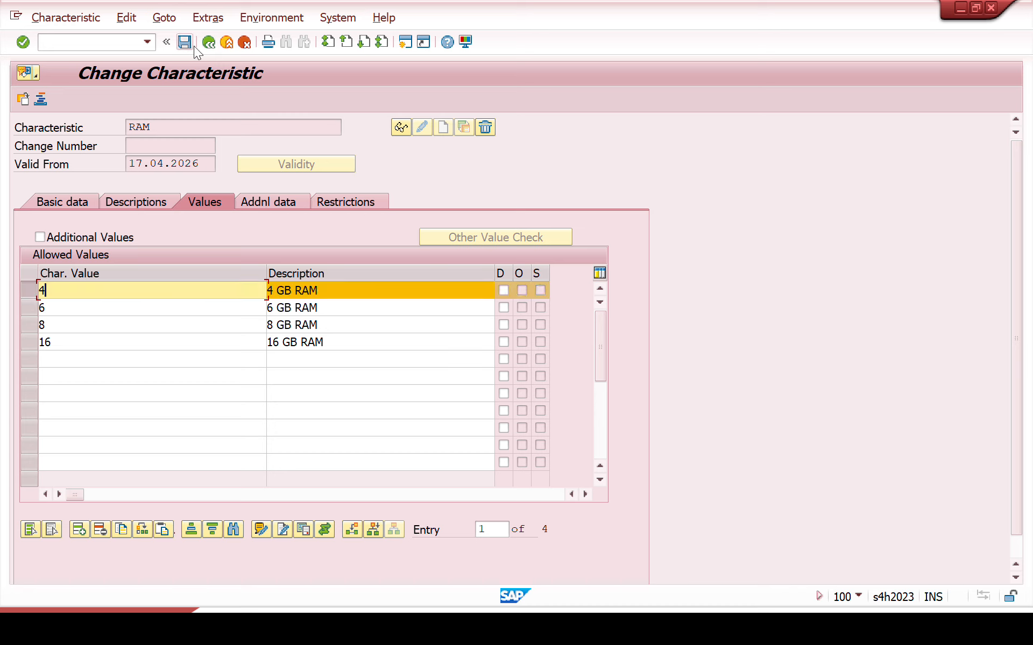
{"action": "left_click", "coordinate": [208, 19]}
{"action": "mouse_move", "coordinate": [238, 56]}
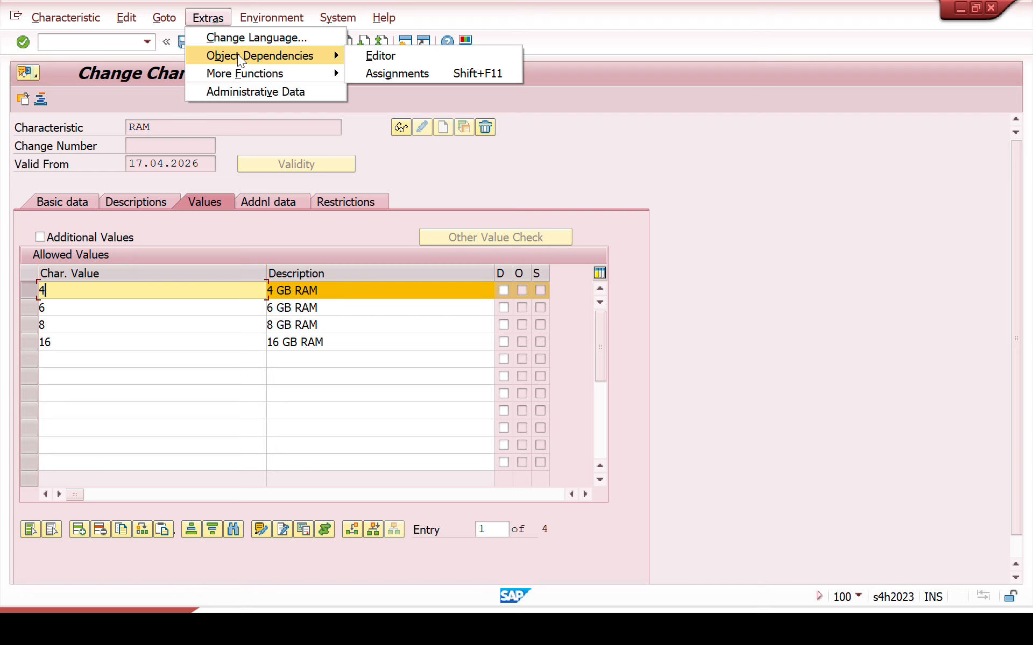
{"action": "left_click", "coordinate": [382, 56]}
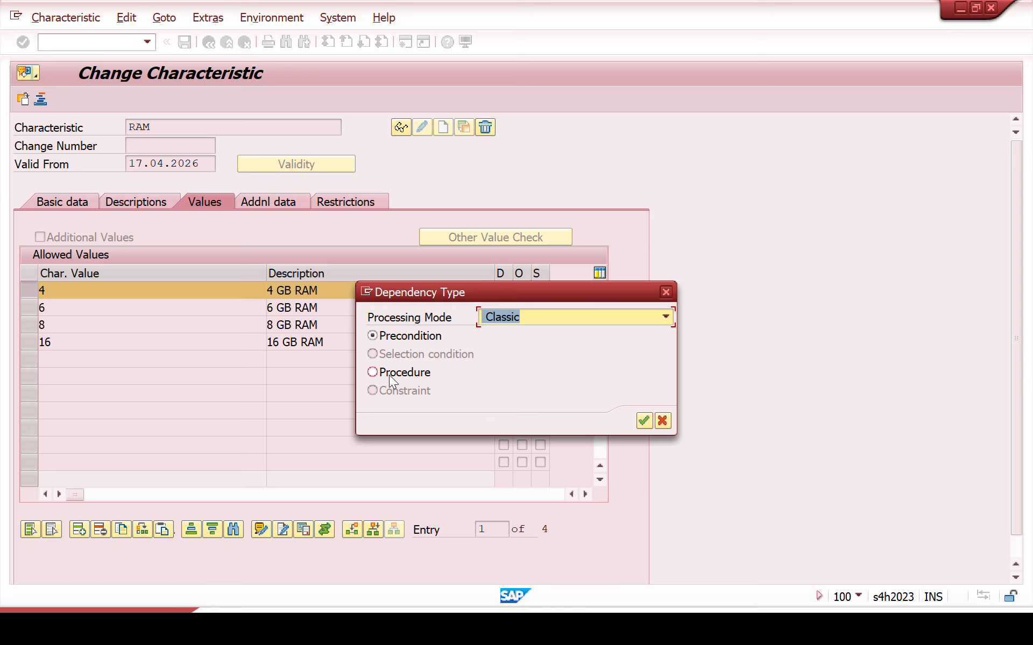
{"action": "left_click", "coordinate": [389, 374]}
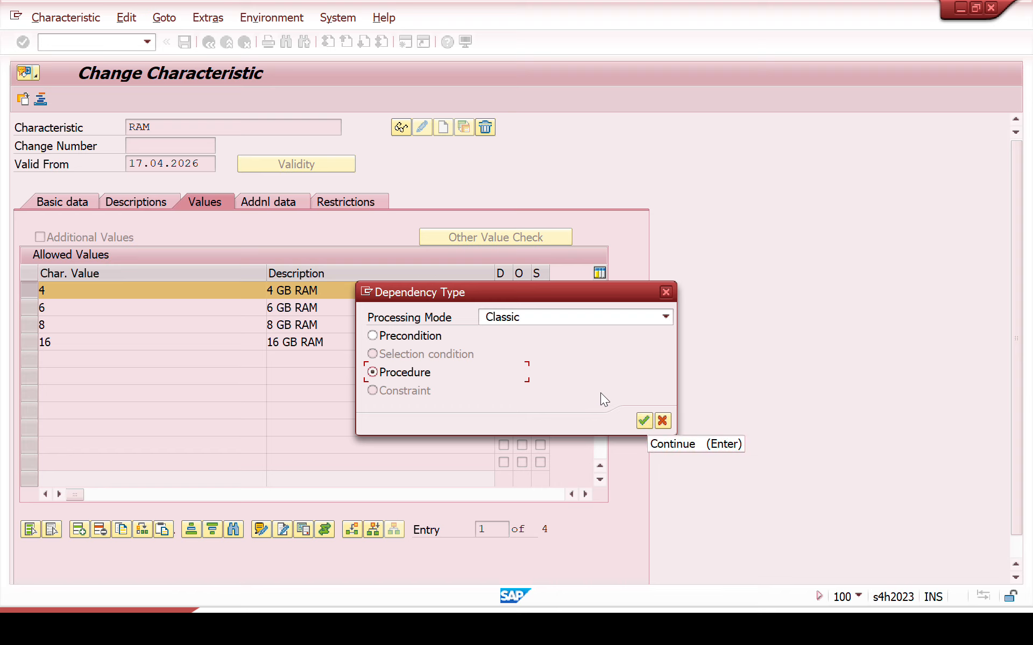
{"action": "left_click", "coordinate": [647, 423]}
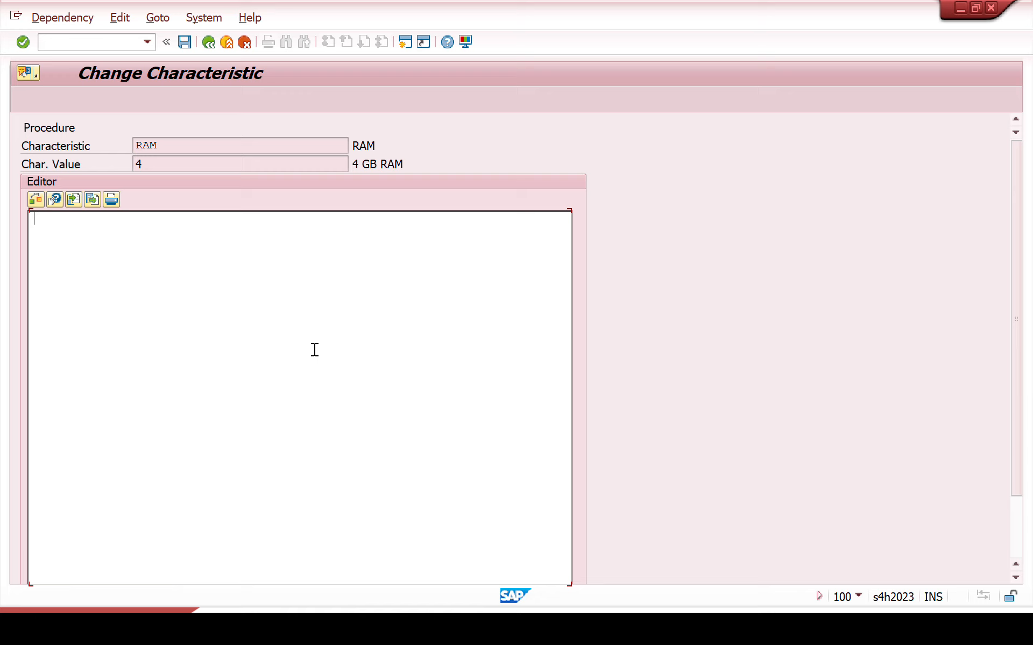
Step: Write the procedure $SELF.ZPRICE = '4' for RAM value 4, copy the statement for reuse and save the dependency
{"action": "type", "text": "$SELF.ZPRICE ="}
{"action": "left_click_drag", "start_coordinate": [184, 164], "coordinate": [62, 170]}
{"action": "key", "text": "ctrl+c"}
{"action": "left_click", "coordinate": [165, 219]}
{"action": "key", "text": "ctrl+v"}
{"action": "type", "text": "'"}
{"action": "key", "text": "Left"}
{"action": "key", "text": "Left"}
{"action": "type", "text": "'"}
{"action": "left_click_drag", "start_coordinate": [165, 219], "coordinate": [4, 225]}
{"action": "key", "text": "ctrl+c"}
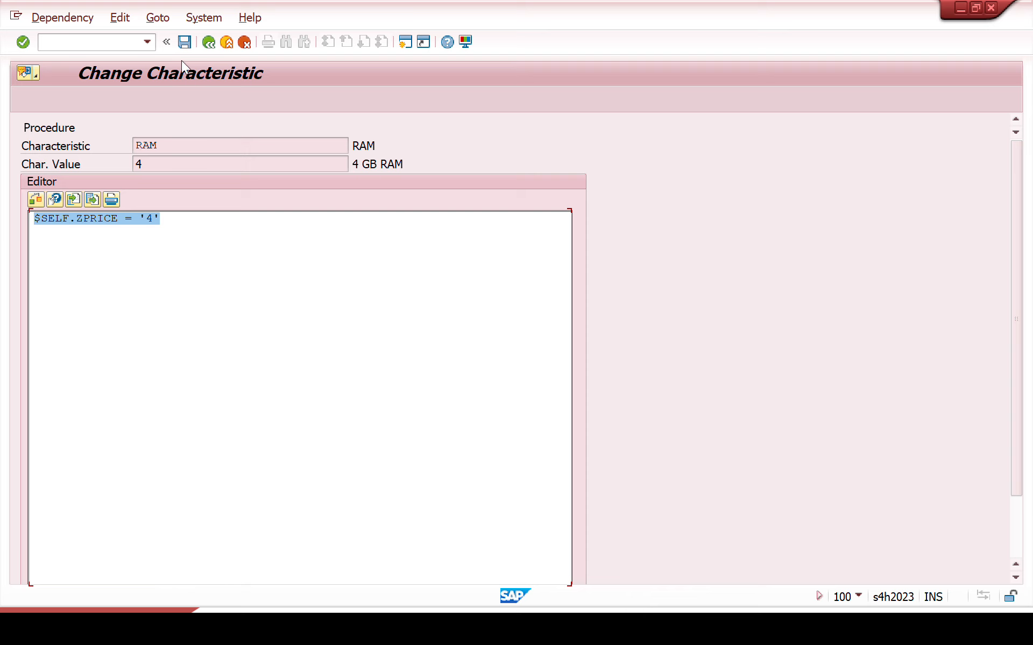
{"action": "left_click", "coordinate": [183, 43]}
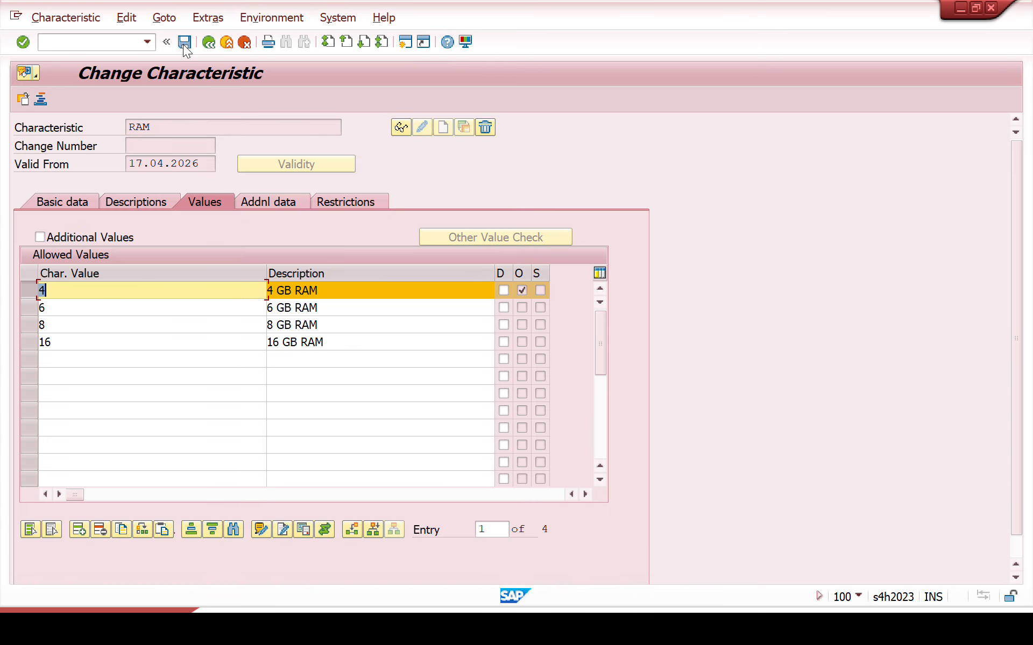
Step: Select only RAM value 6 and open its object dependency editor with dependency type Procedure
{"action": "left_click", "coordinate": [28, 305]}
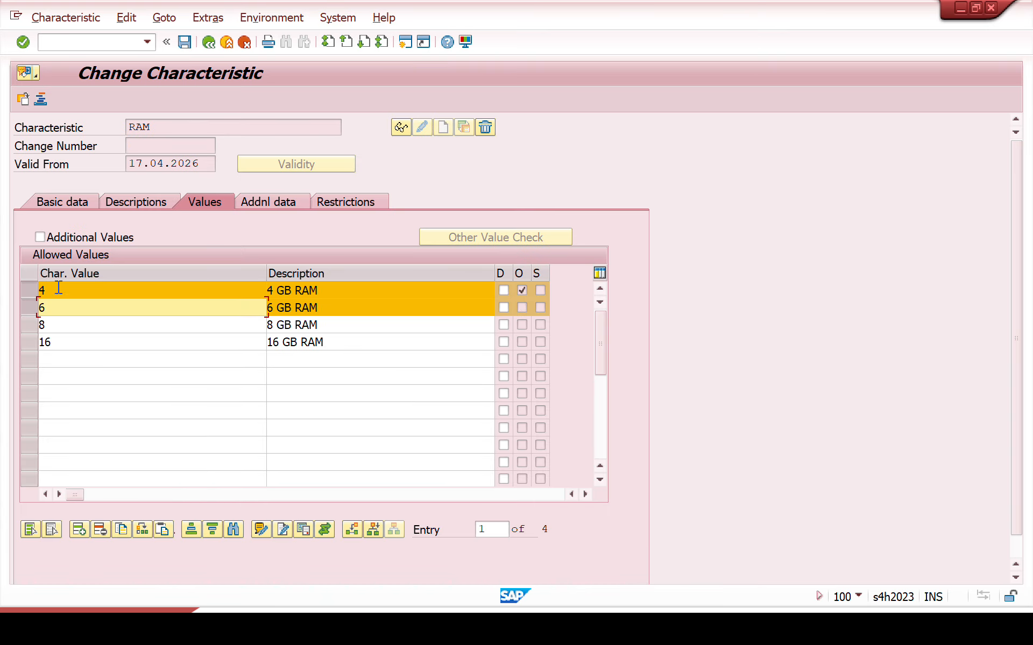
{"action": "left_click", "coordinate": [26, 290]}
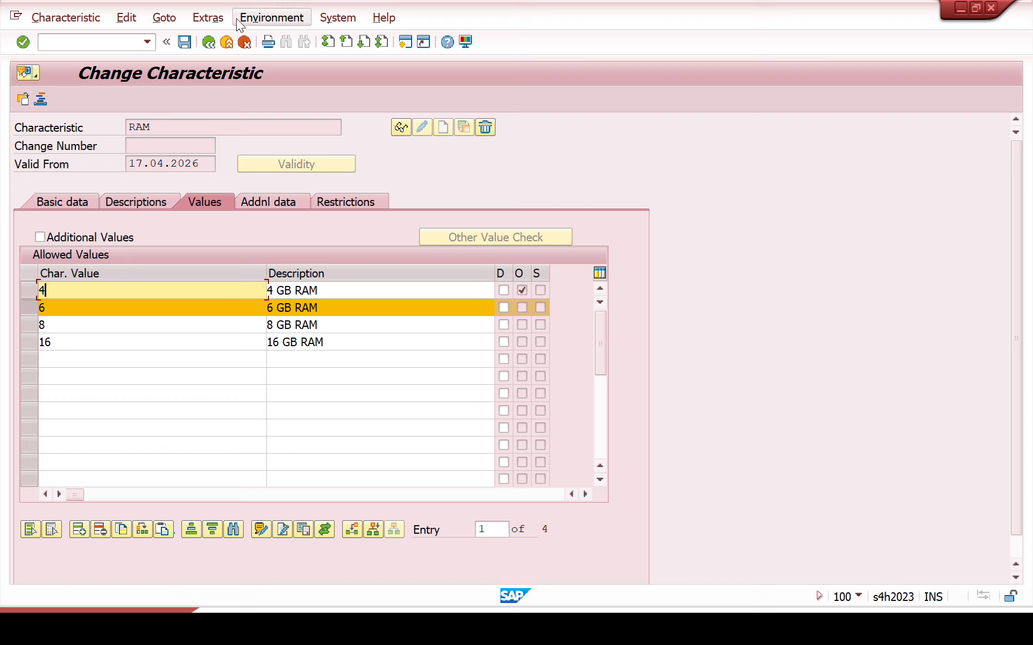
{"action": "left_click", "coordinate": [208, 18]}
{"action": "mouse_move", "coordinate": [238, 61]}
{"action": "left_click", "coordinate": [363, 53]}
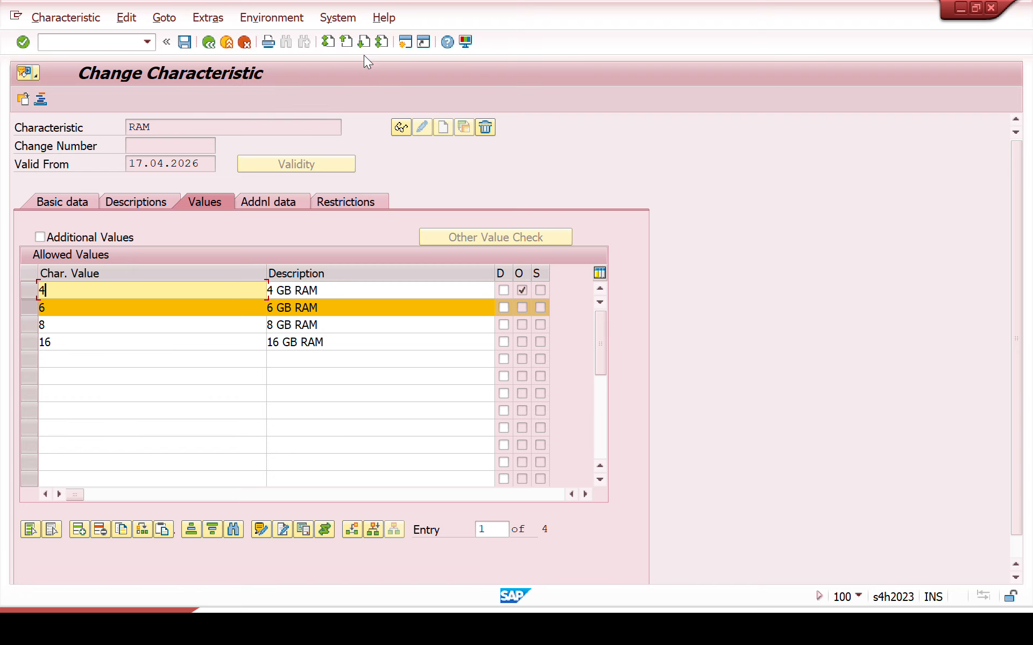
{"action": "left_click", "coordinate": [421, 374]}
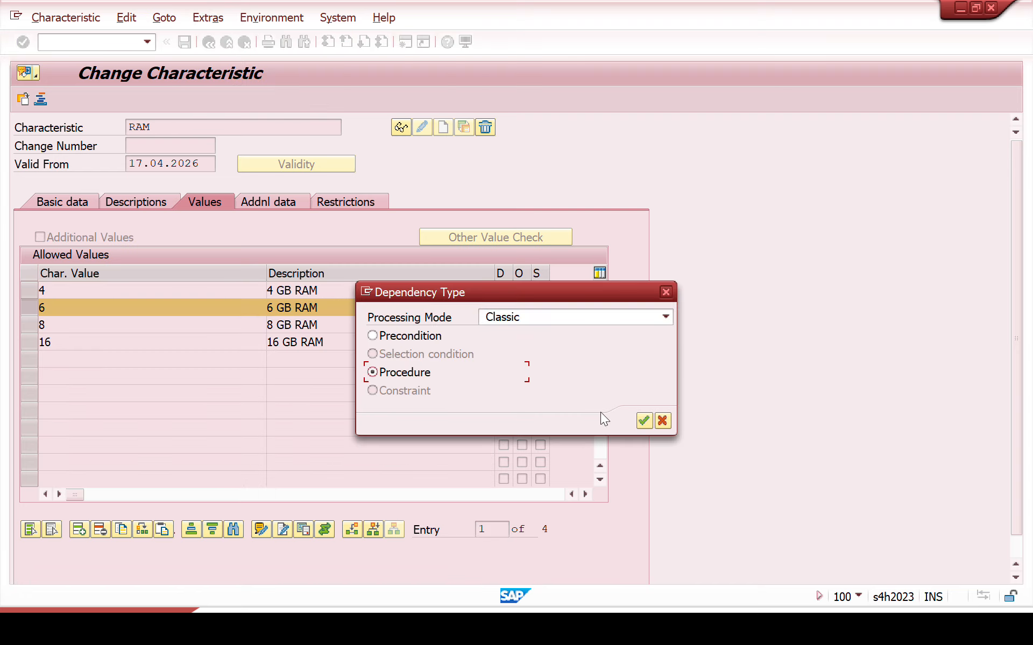
{"action": "left_click", "coordinate": [644, 421]}
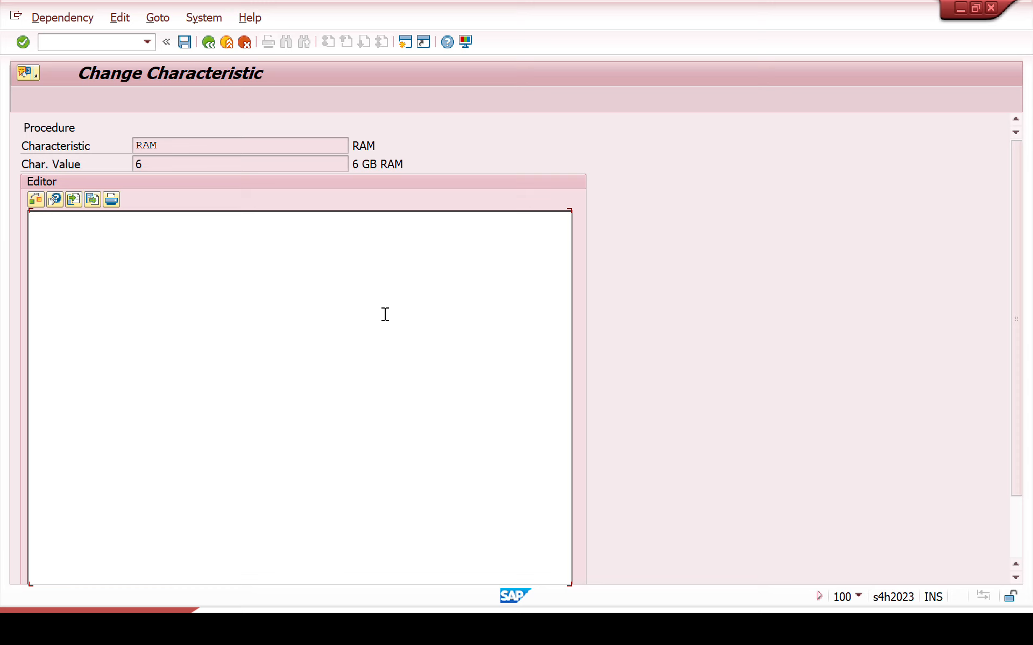
Step: Paste the copied statement for RAM value 6, adapt it to $SELF.ZPRICE = '6' and return to the allowed values
{"action": "key", "text": "ctrl+v"}
{"action": "key", "text": "Left"}
{"action": "key", "text": "BackSpace"}
{"action": "type", "text": "6"}
{"action": "key", "text": "F3"}
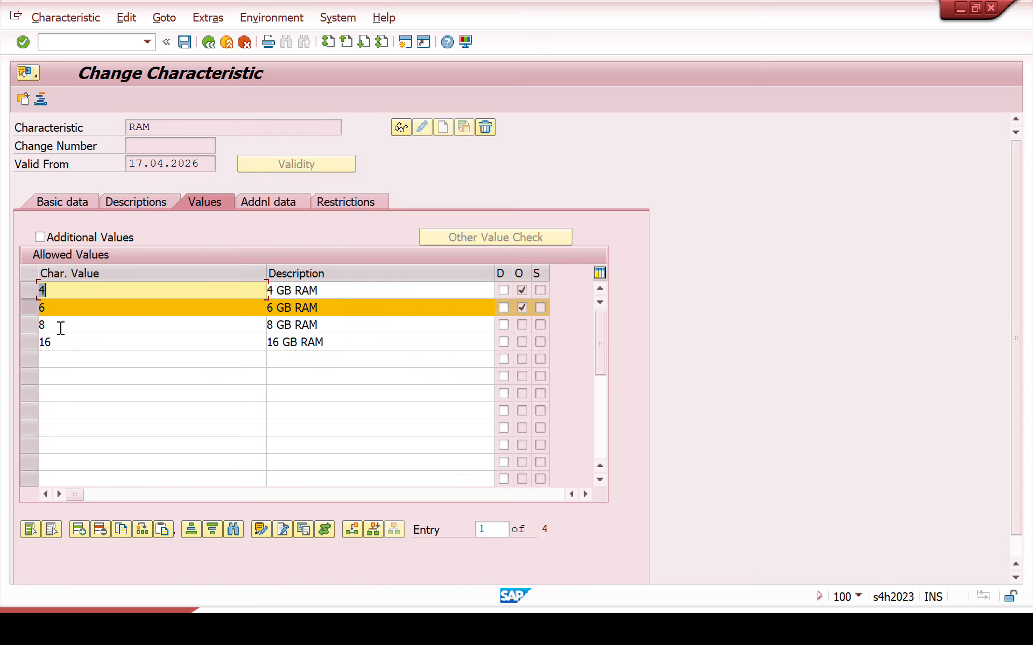
Step: Select only RAM value 8 and open its object dependency editor with dependency type Procedure
{"action": "left_click", "coordinate": [41, 324]}
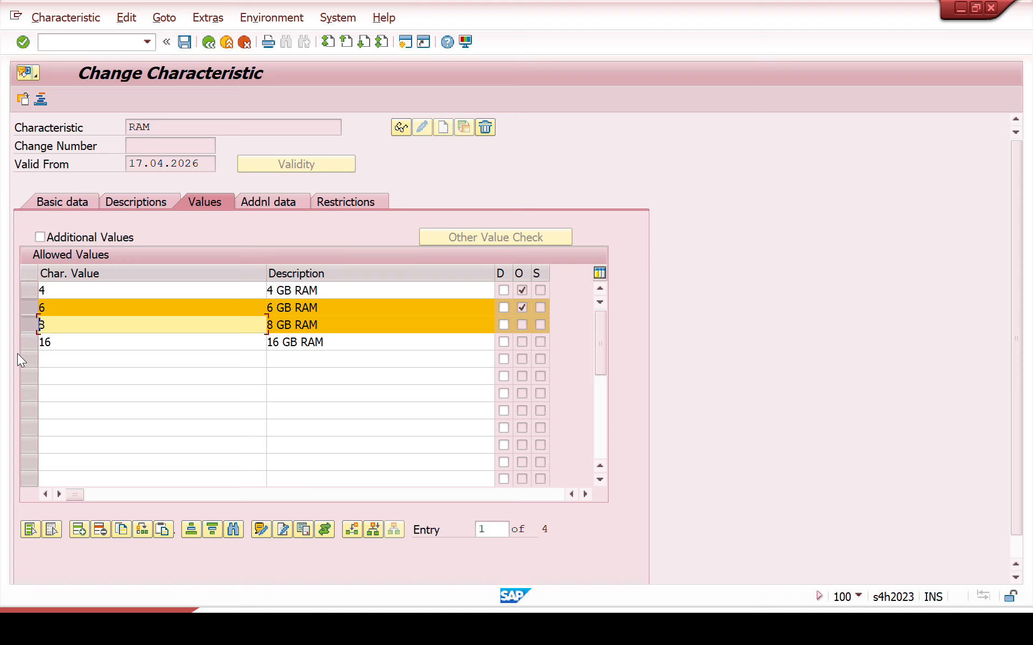
{"action": "left_click", "coordinate": [25, 326]}
{"action": "left_click", "coordinate": [27, 308]}
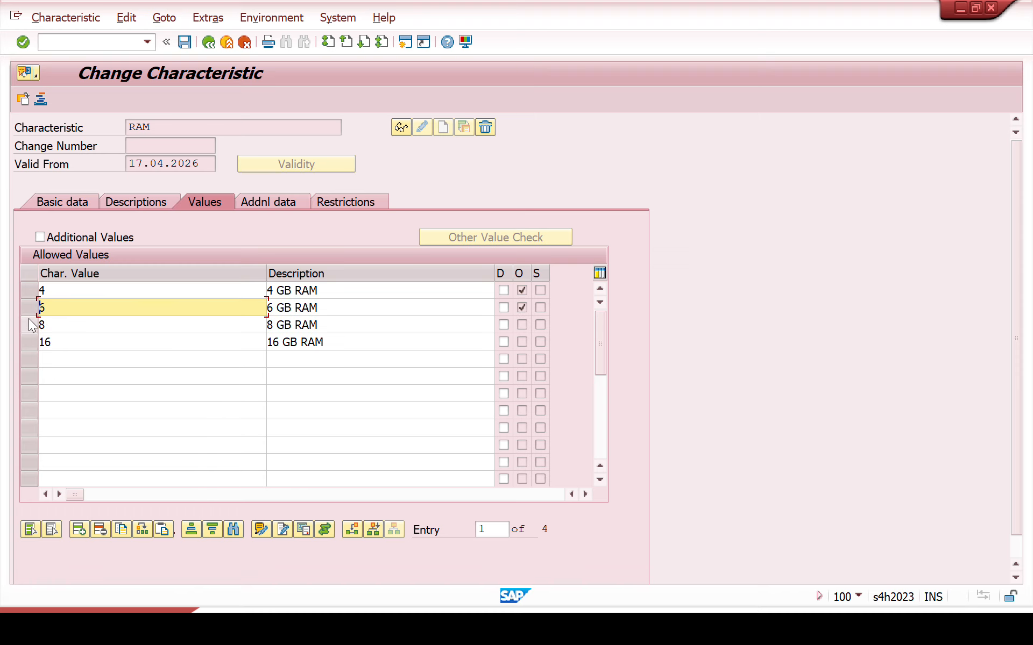
{"action": "left_click", "coordinate": [30, 325]}
{"action": "left_click", "coordinate": [200, 18]}
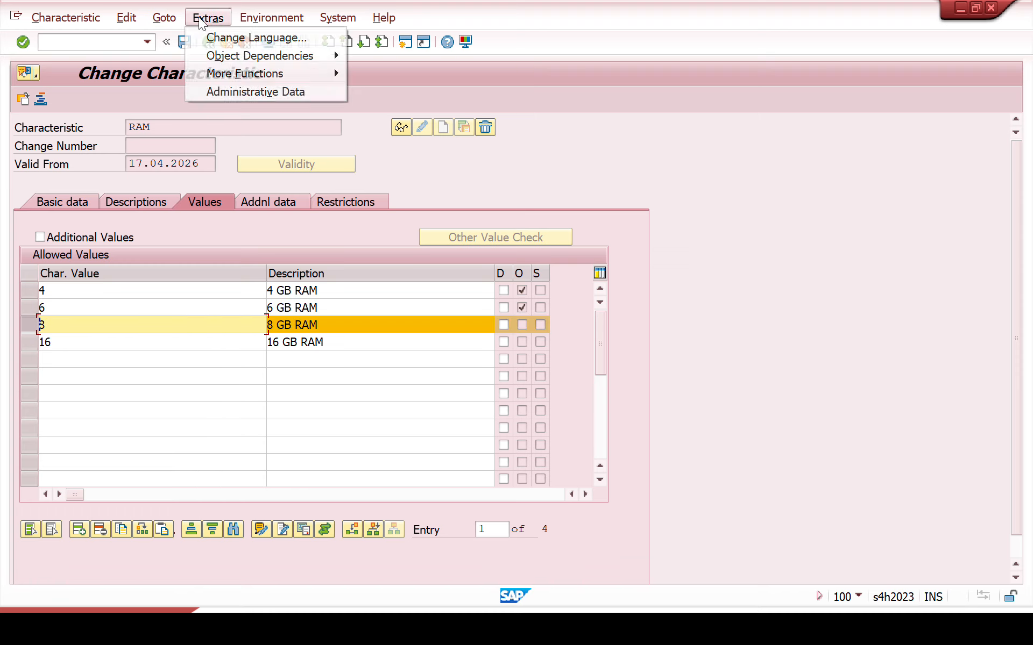
{"action": "mouse_move", "coordinate": [225, 56]}
{"action": "left_click", "coordinate": [381, 56]}
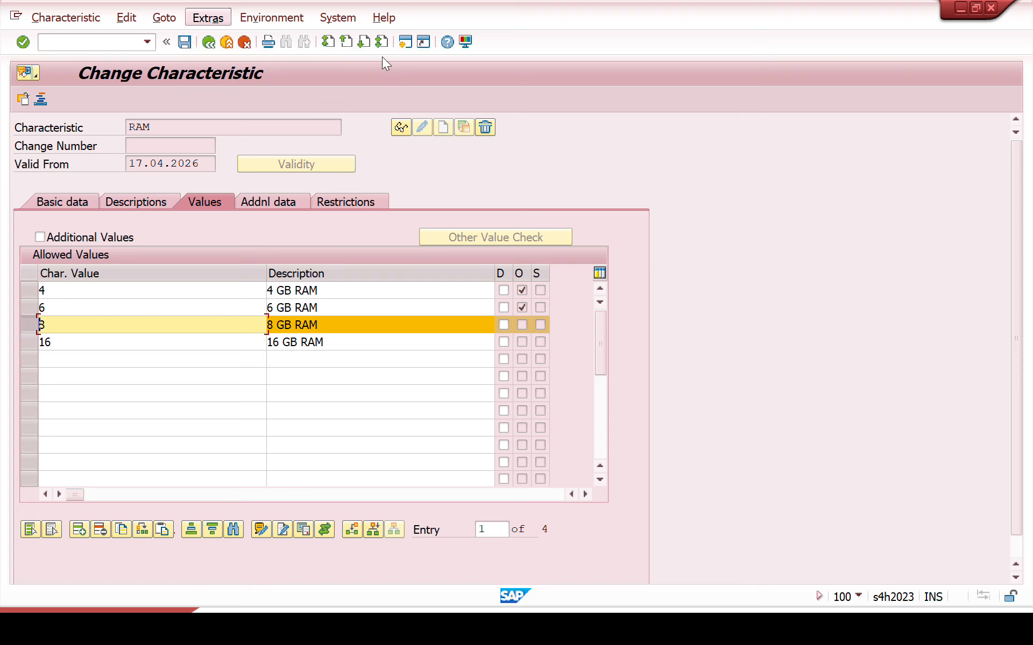
{"action": "left_click", "coordinate": [415, 374]}
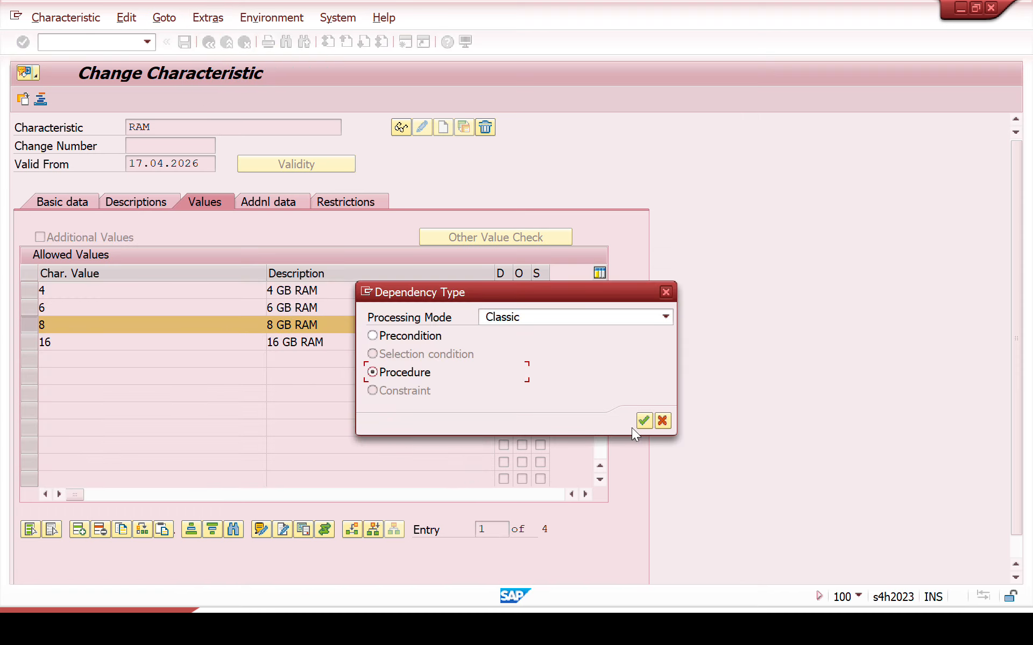
{"action": "left_click", "coordinate": [643, 421]}
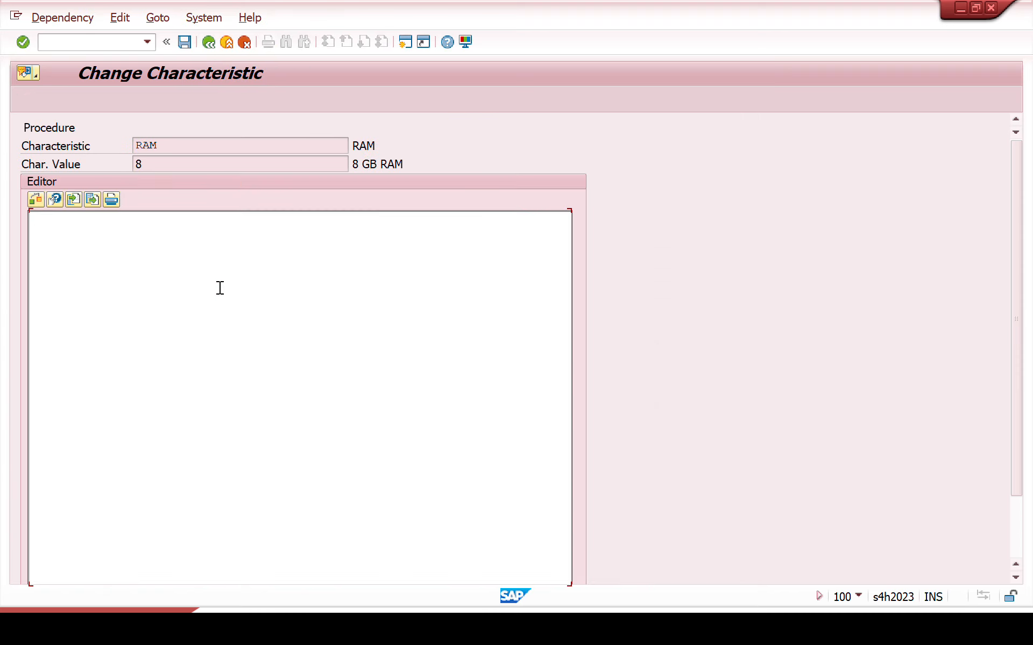
Step: Paste the copied statement for RAM value 8, adapt it to $SELF.ZPRICE = '8' and return to the allowed values
{"action": "key", "text": "ctrl+v"}
{"action": "key", "text": "Left"}
{"action": "key", "text": "BackSpace"}
{"action": "type", "text": "8"}
{"action": "key", "text": "F3"}
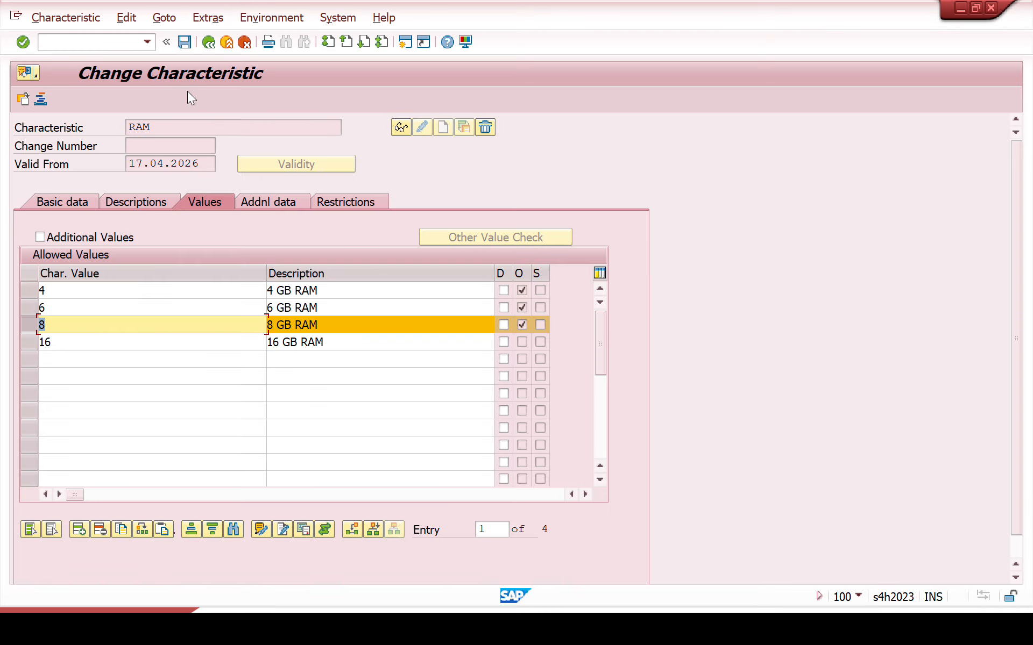
Step: Select only RAM value 16 and open its object dependency editor with dependency type Procedure
{"action": "left_click", "coordinate": [32, 341]}
{"action": "left_click", "coordinate": [28, 322]}
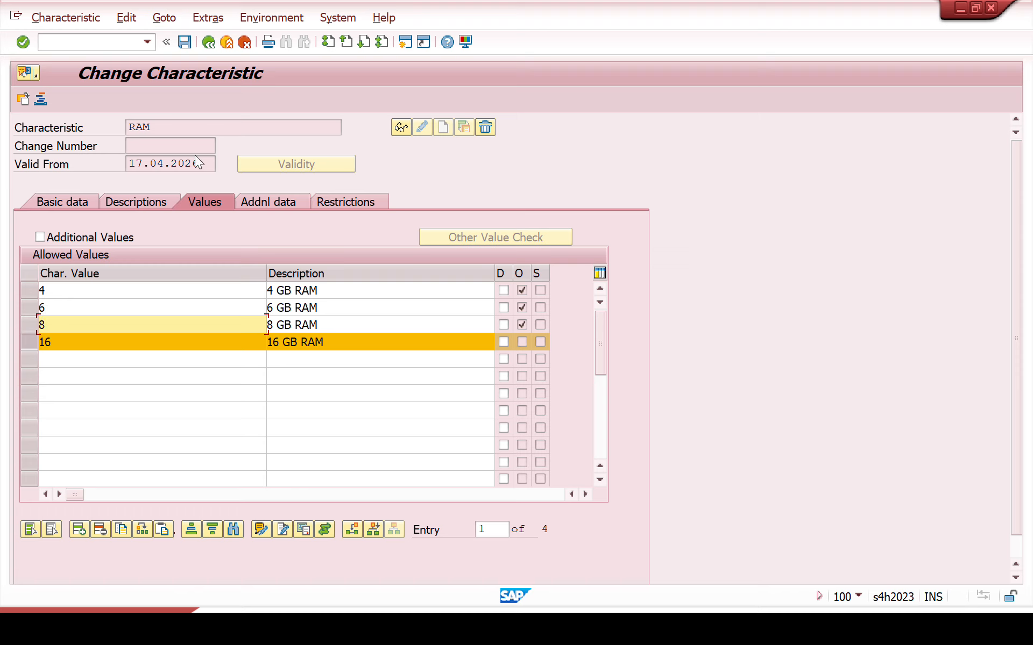
{"action": "left_click", "coordinate": [168, 19]}
{"action": "mouse_move", "coordinate": [209, 24]}
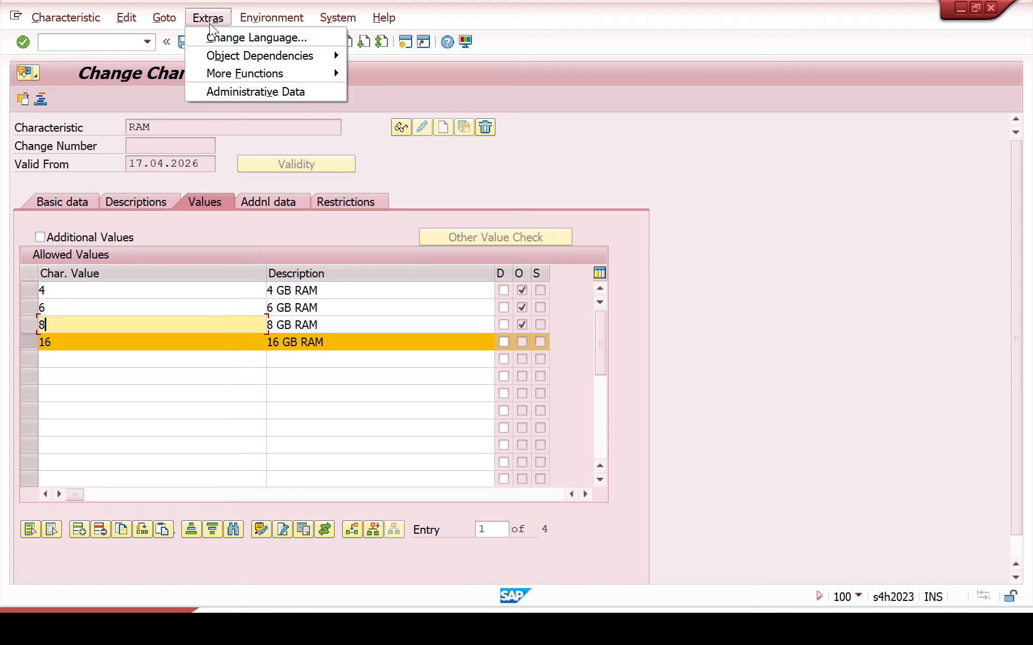
{"action": "mouse_move", "coordinate": [230, 59]}
{"action": "left_click", "coordinate": [364, 56]}
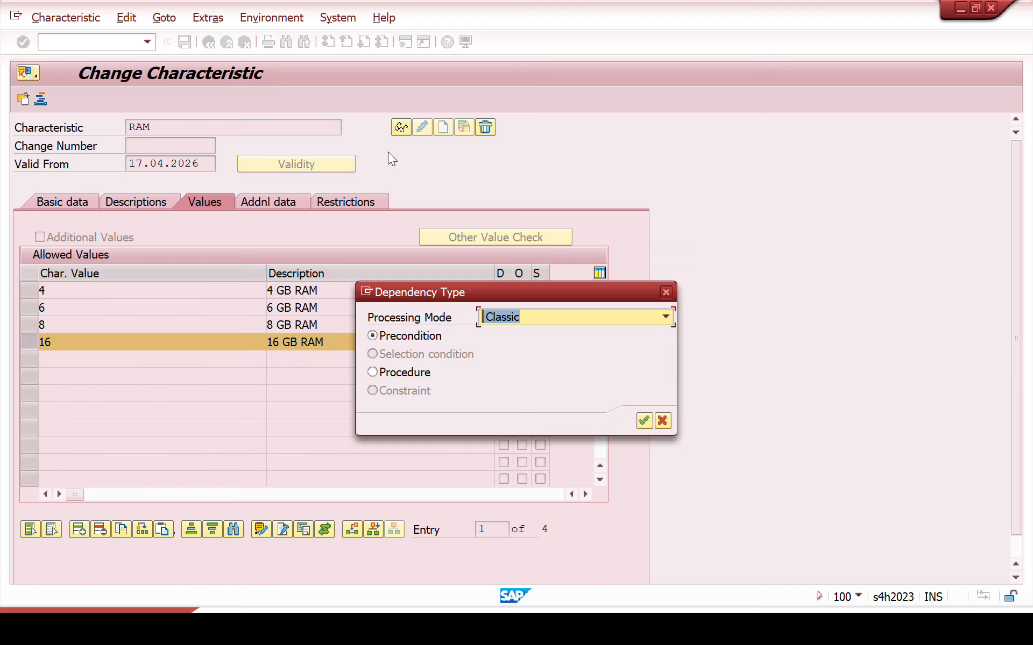
{"action": "left_click", "coordinate": [412, 376]}
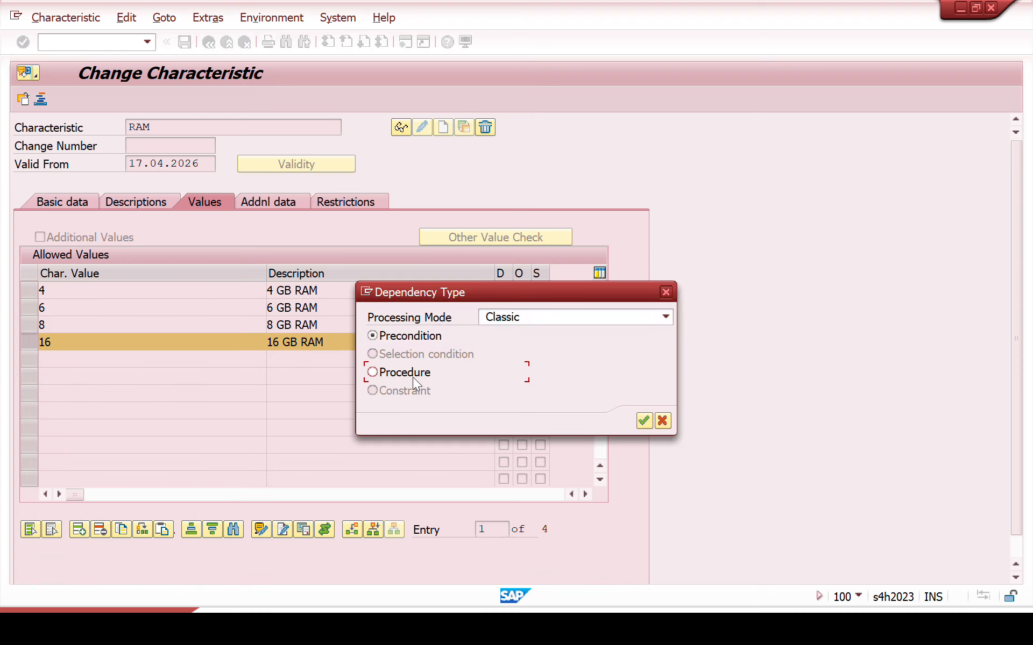
{"action": "left_click", "coordinate": [643, 422]}
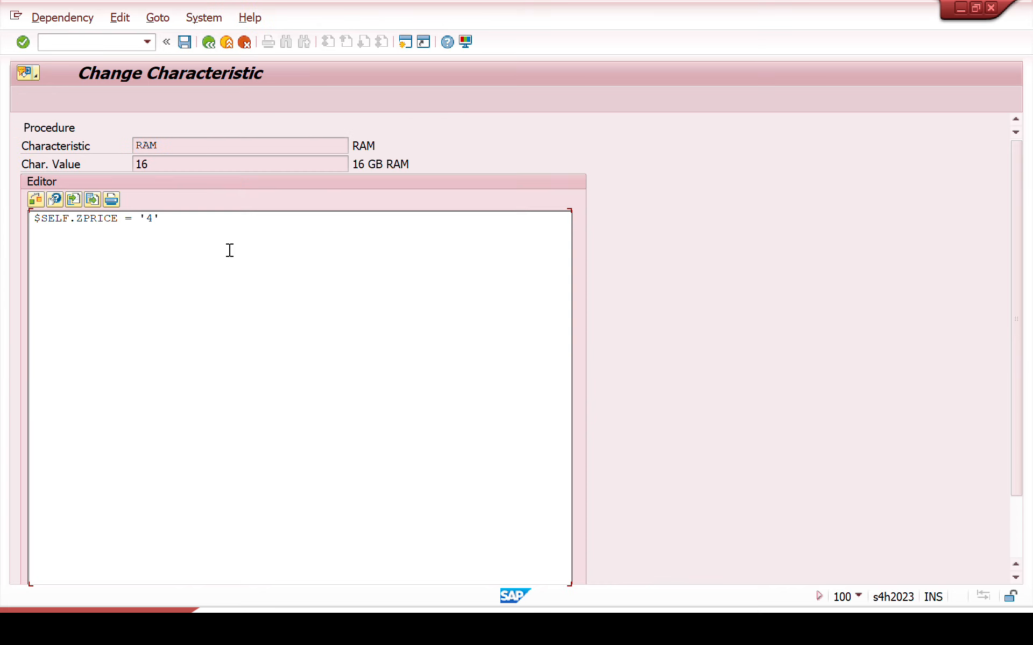
Step: Enter the procedure $SELF.ZPRICE = '16' for RAM value 16 and save the RAM characteristic
{"action": "key", "text": "BackSpace"}
{"action": "type", "text": "16"}
{"action": "double_click", "coordinate": [78, 220]}
{"action": "left_click", "coordinate": [170, 217]}
{"action": "left_click_drag", "start_coordinate": [159, 163], "coordinate": [131, 162]}
{"action": "left_click", "coordinate": [189, 43]}
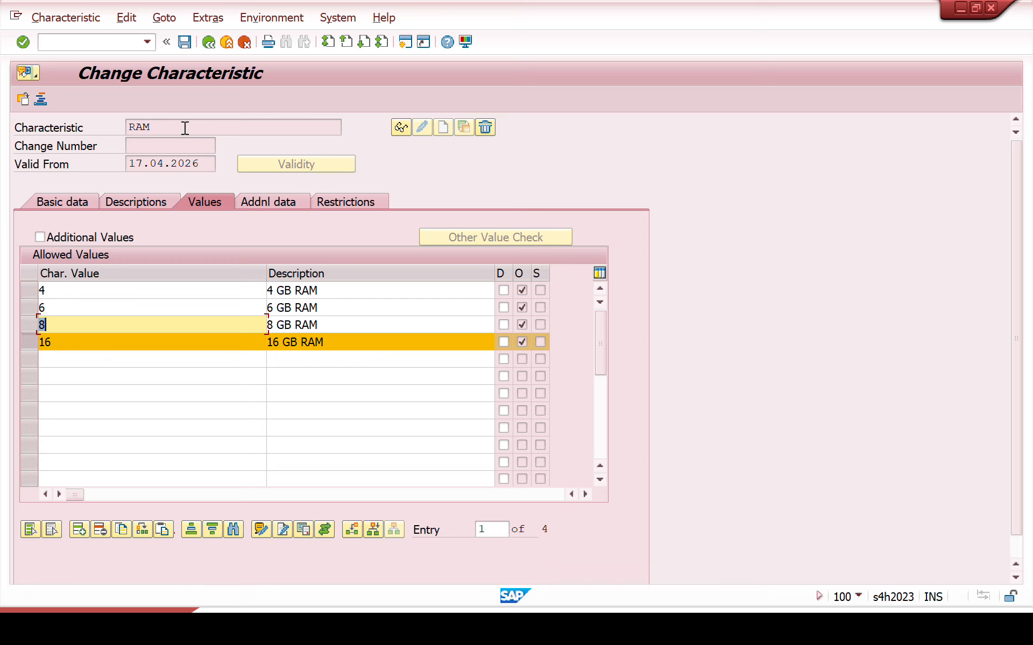
{"action": "left_click", "coordinate": [189, 43]}
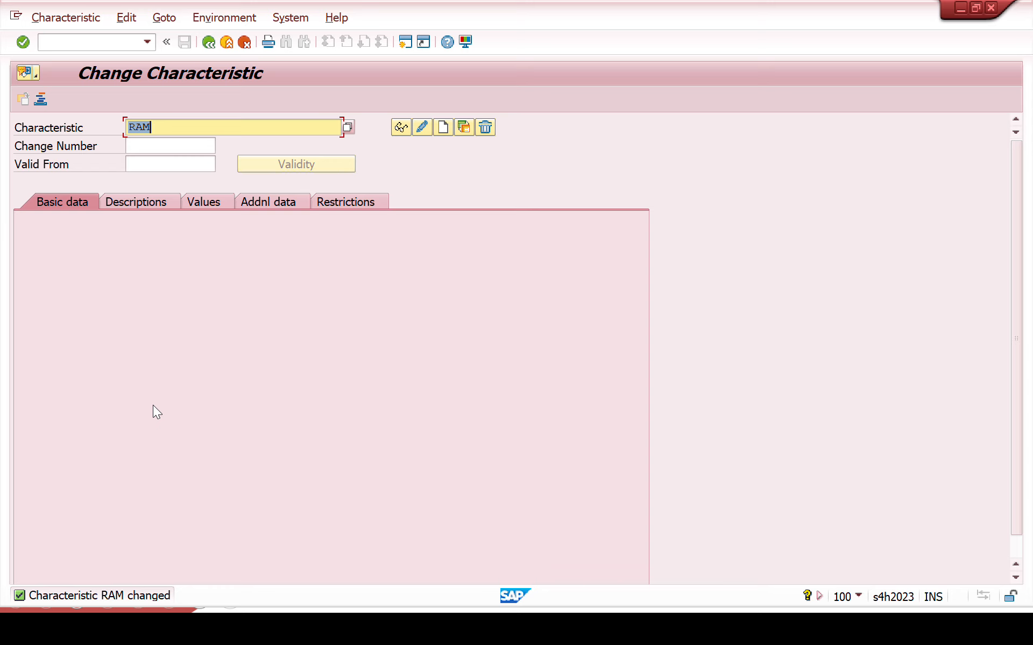
Step: Open the characteristic PROCESSOR for changing and show its allowed values
{"action": "key", "text": "BackSpace"}
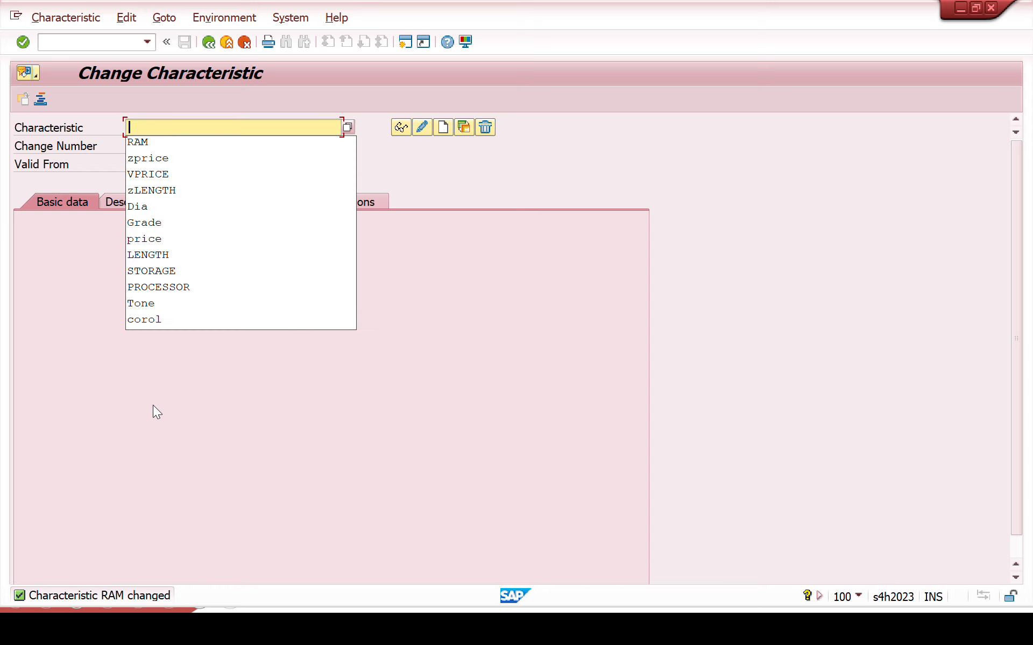
{"action": "left_click", "coordinate": [159, 288]}
{"action": "key", "text": "Return"}
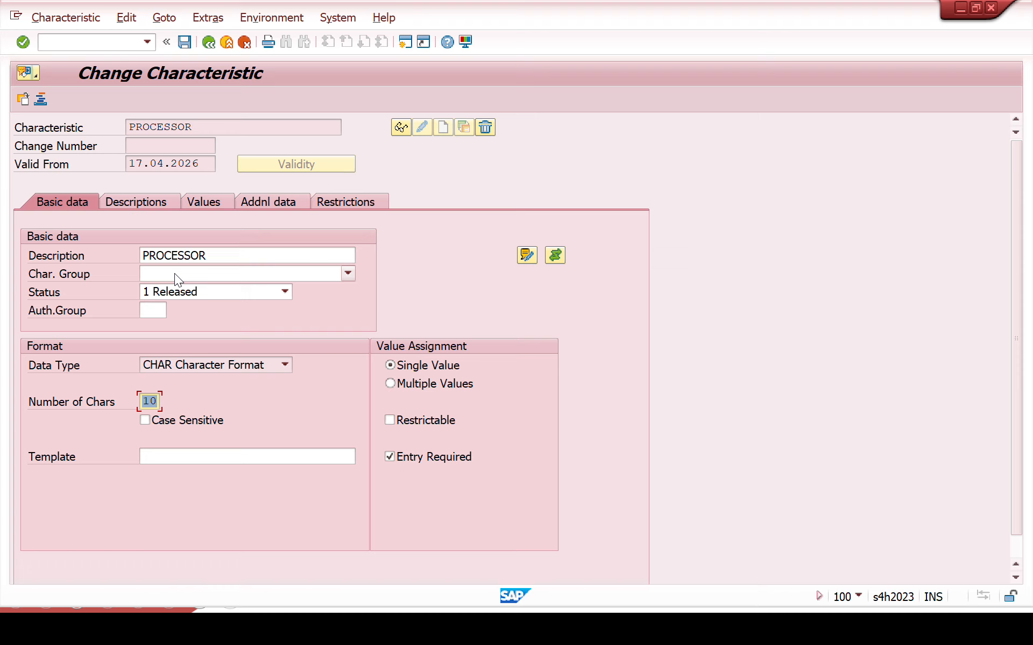
{"action": "left_click", "coordinate": [198, 203]}
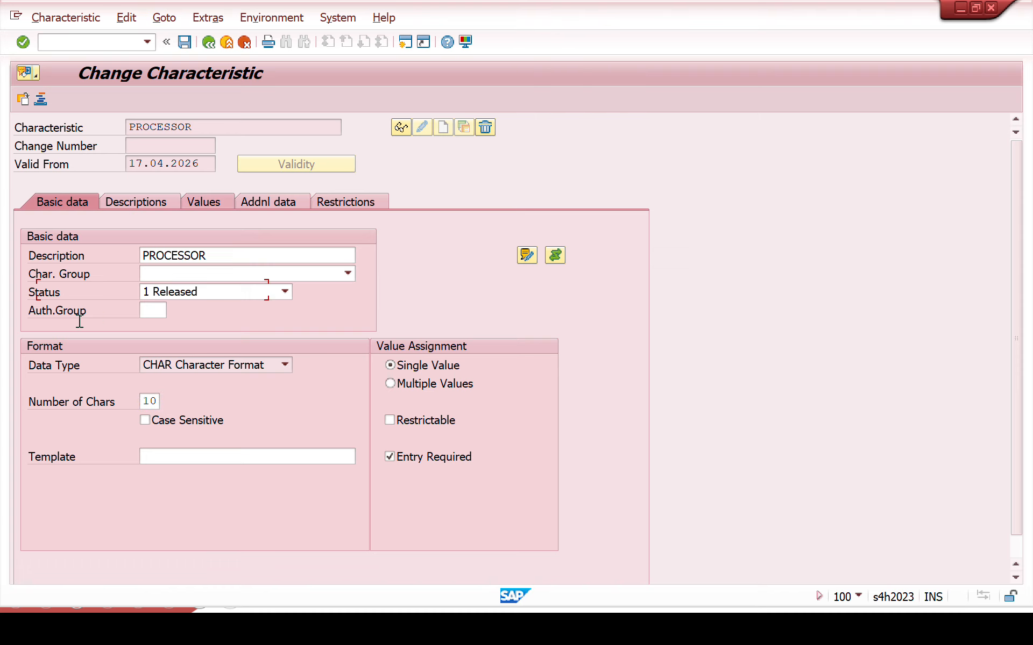
Step: Open the object dependency editor for PROCESSOR value I5 with dependency type Procedure
{"action": "left_click", "coordinate": [28, 286]}
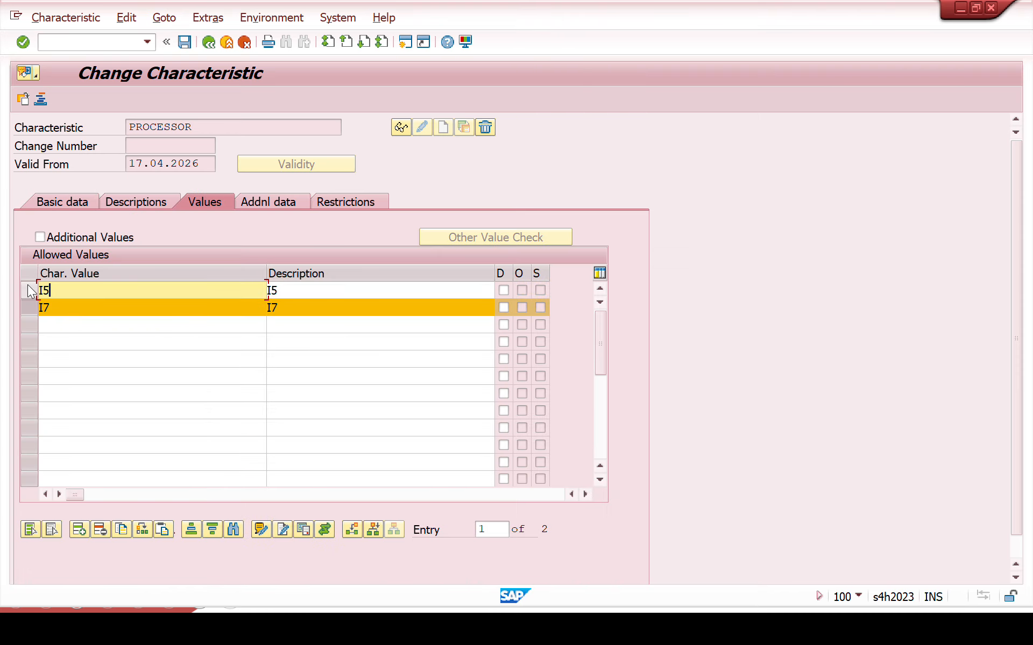
{"action": "left_click", "coordinate": [225, 11]}
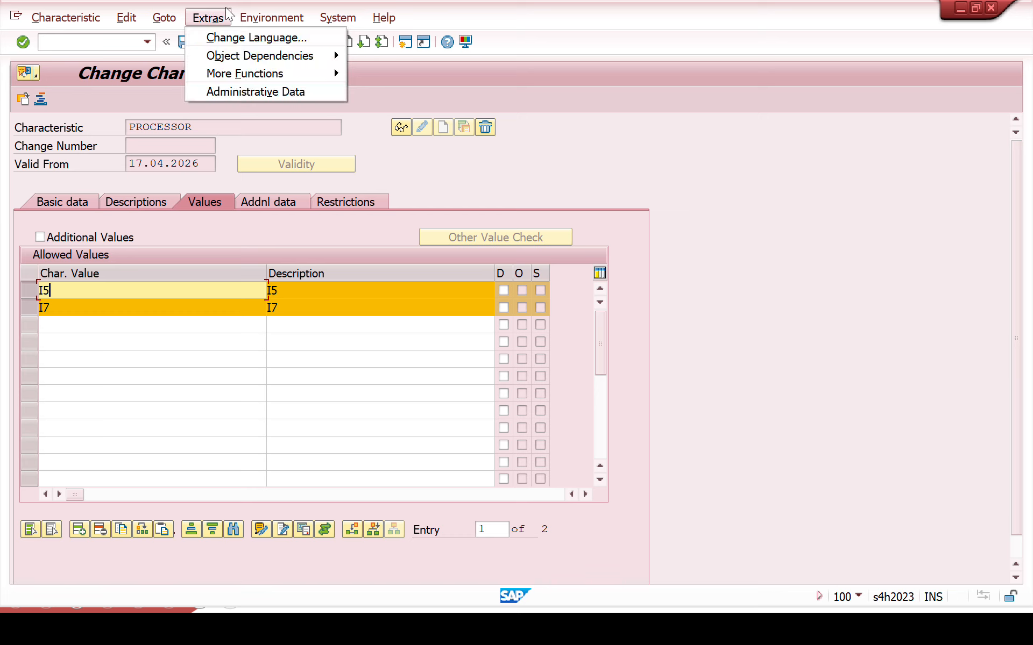
{"action": "mouse_move", "coordinate": [239, 54]}
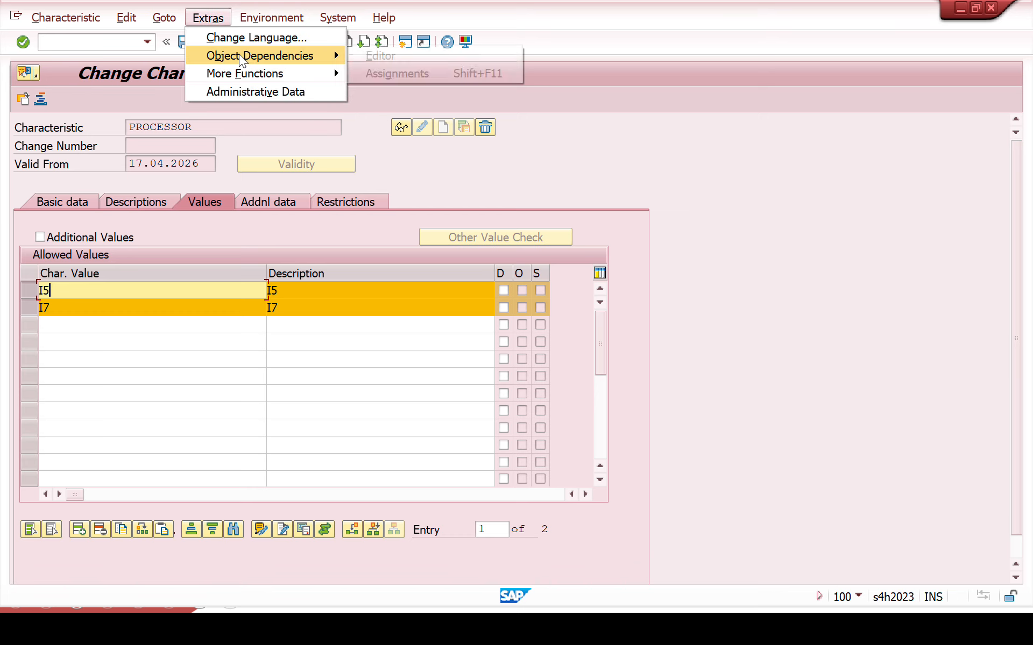
{"action": "left_click", "coordinate": [366, 53]}
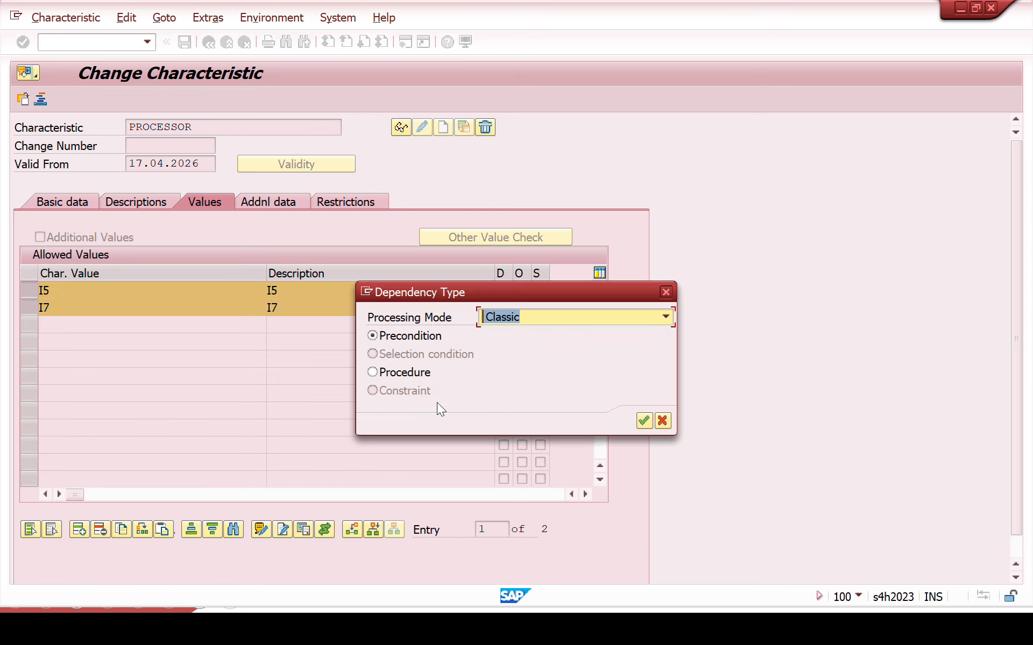
{"action": "left_click", "coordinate": [430, 373]}
{"action": "left_click", "coordinate": [642, 420]}
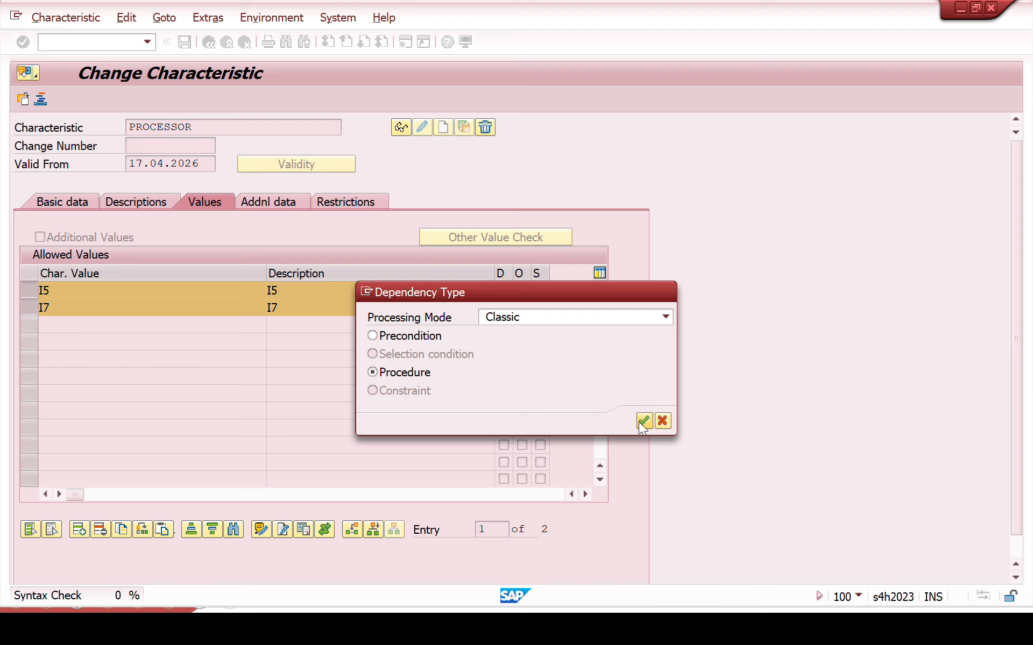
Step: Paste the copied statement for PROCESSOR value I5, adapt it to $SELF.ZPRICE = 'I5' and return to the allowed values
{"action": "type", "text": "$SELF.ZPRICE = '4'"}
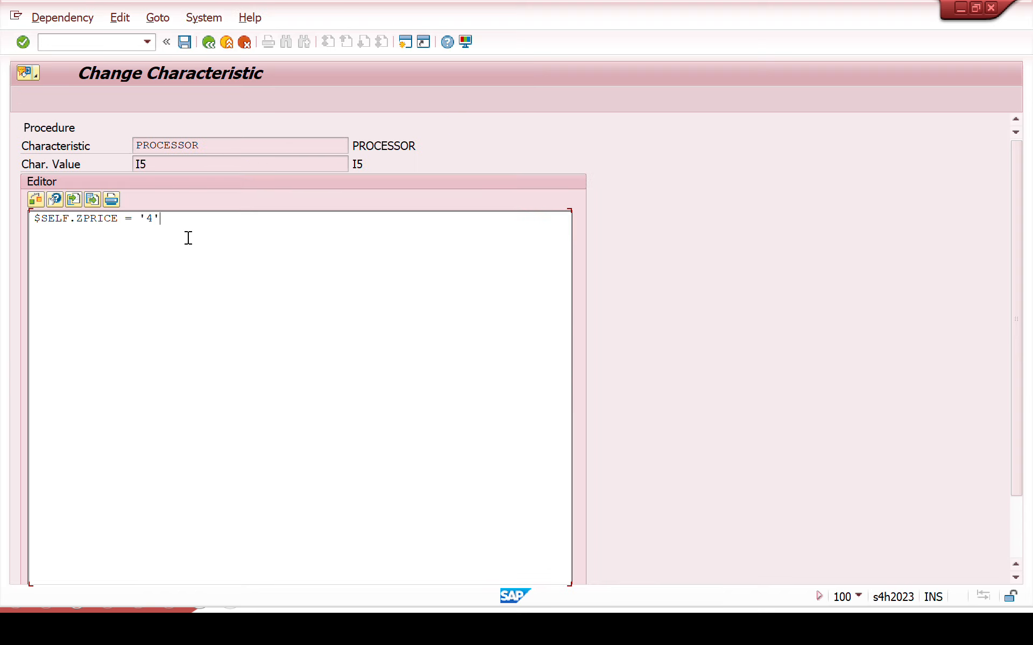
{"action": "left_click", "coordinate": [150, 217]}
{"action": "key", "text": "BackSpace"}
{"action": "left_click_drag", "start_coordinate": [153, 169], "coordinate": [101, 173]}
{"action": "left_click", "coordinate": [143, 219]}
{"action": "left_click", "coordinate": [187, 46]}
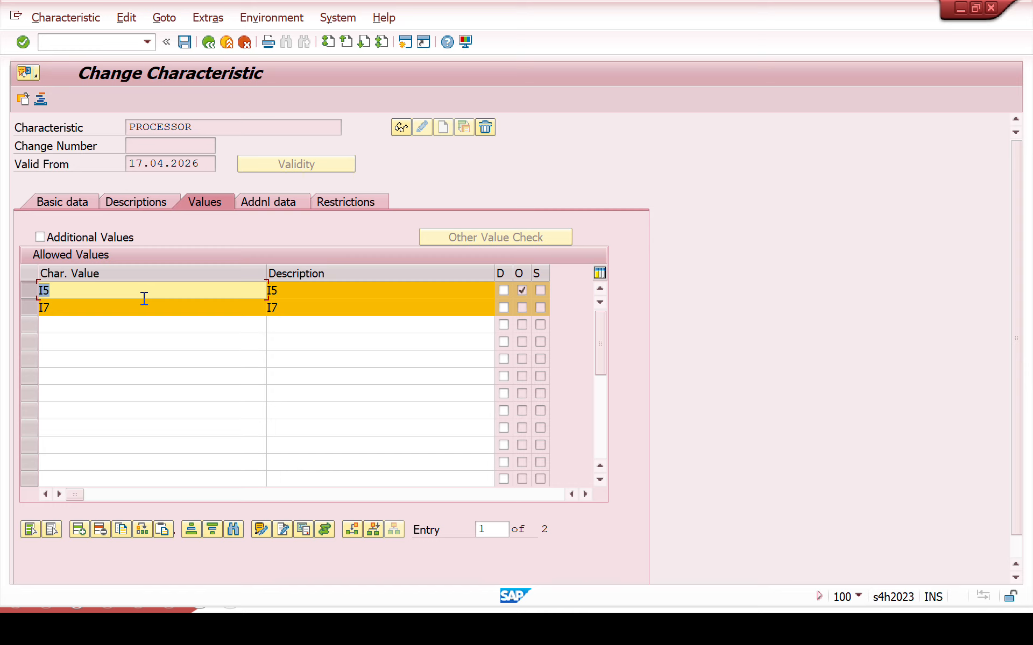
Step: Select only PROCESSOR value I7 and open its object dependency editor with dependency type Procedure
{"action": "left_click", "coordinate": [29, 308]}
{"action": "left_click", "coordinate": [30, 289]}
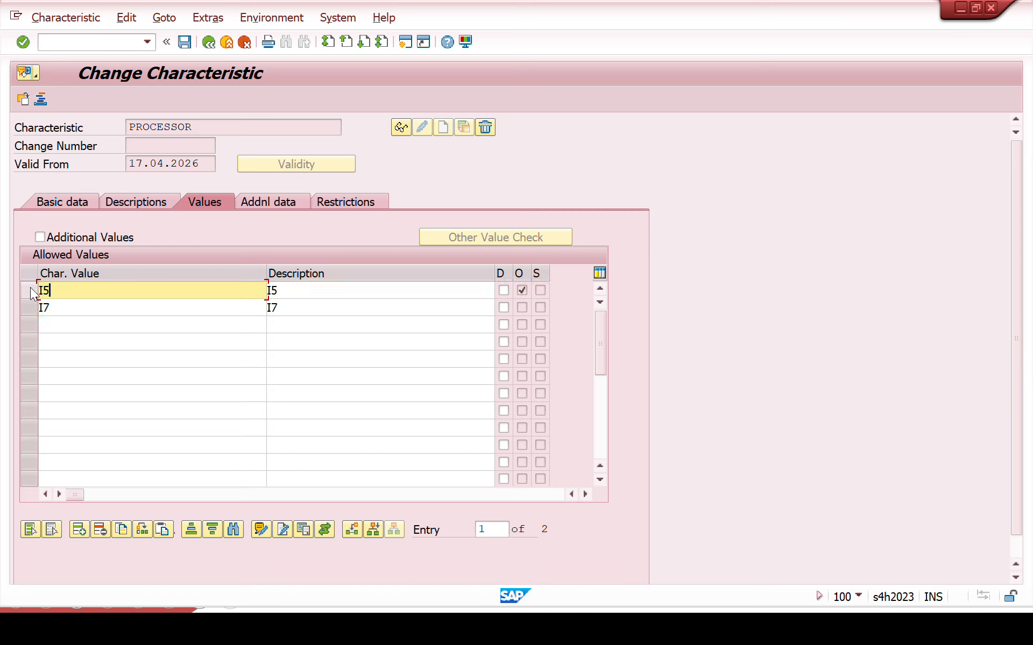
{"action": "left_click", "coordinate": [30, 307]}
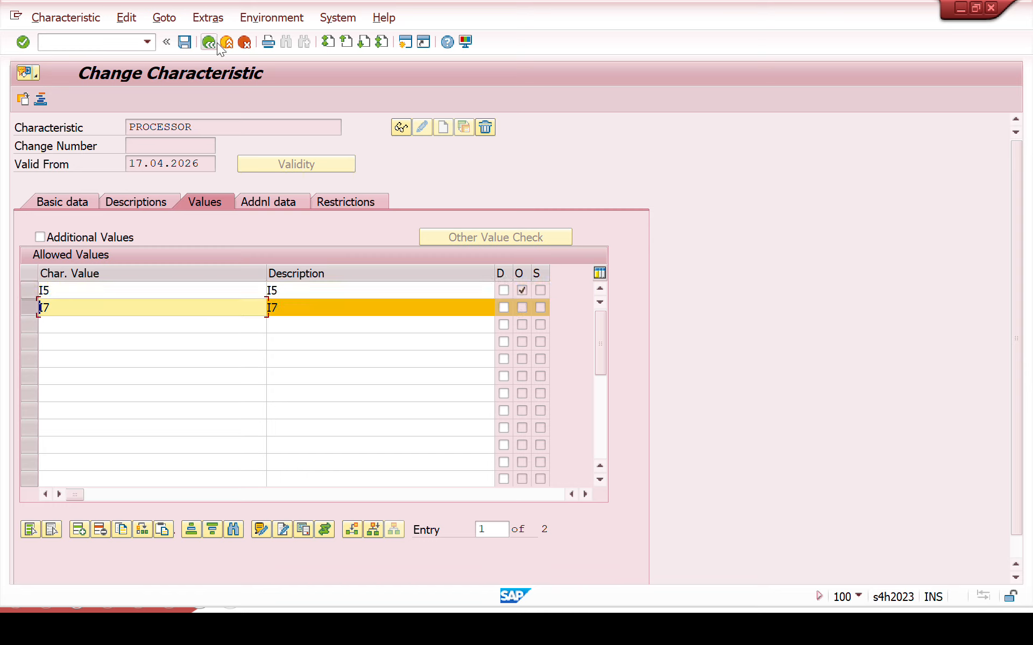
{"action": "left_click", "coordinate": [208, 18]}
{"action": "mouse_move", "coordinate": [243, 53]}
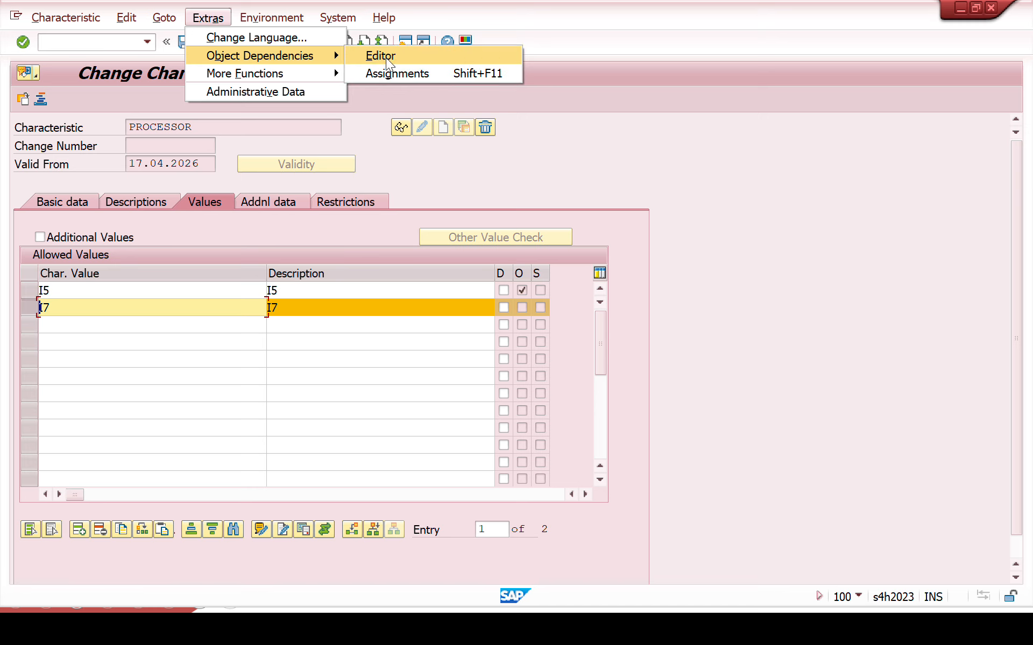
{"action": "left_click", "coordinate": [357, 59]}
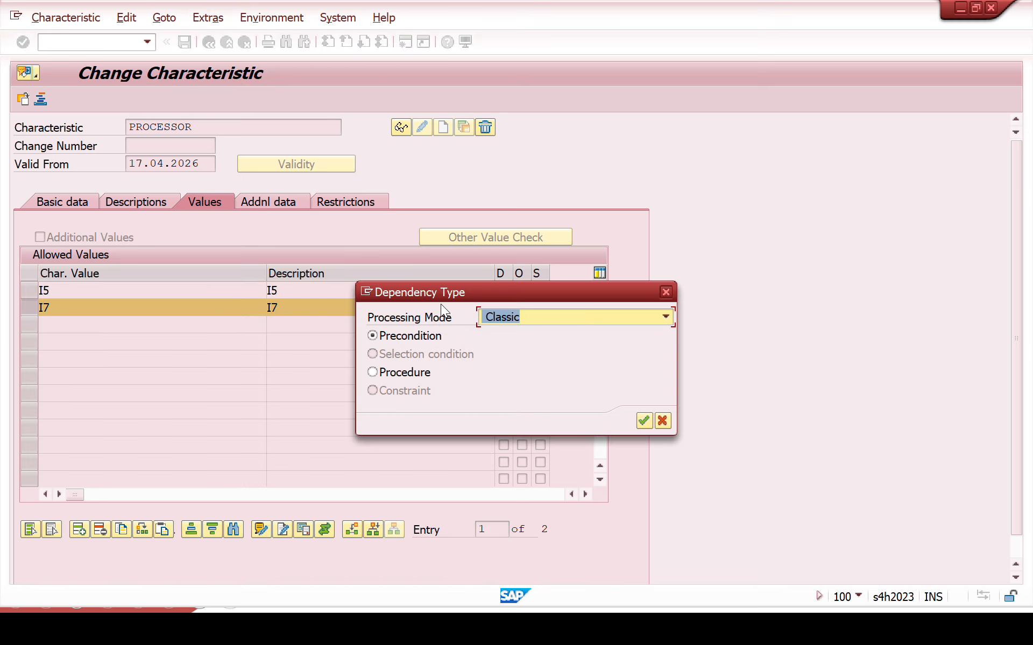
{"action": "left_click", "coordinate": [399, 375]}
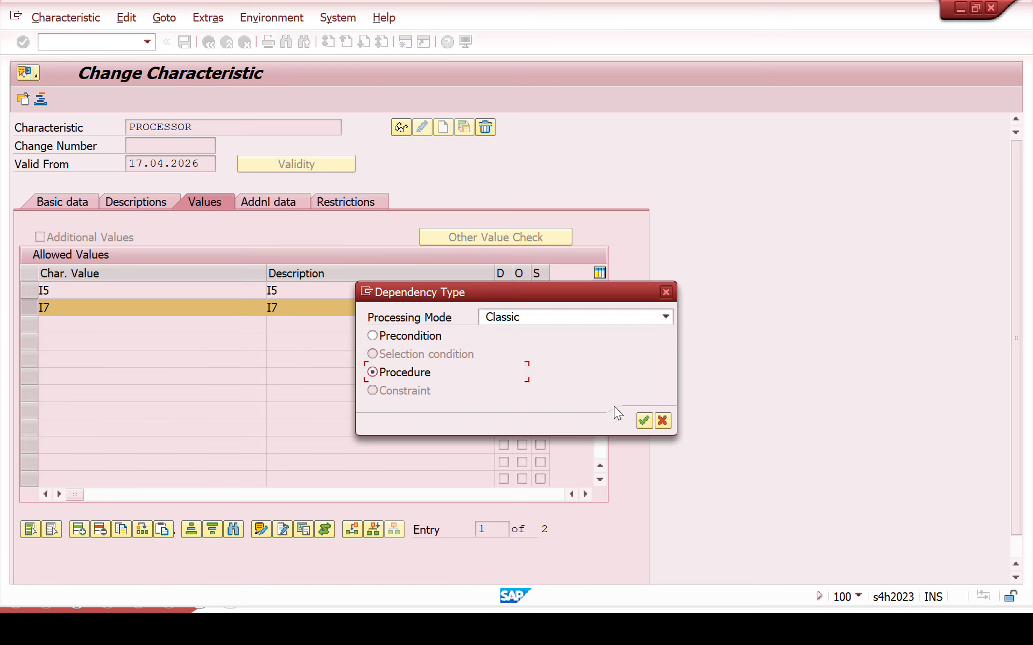
{"action": "left_click", "coordinate": [646, 421]}
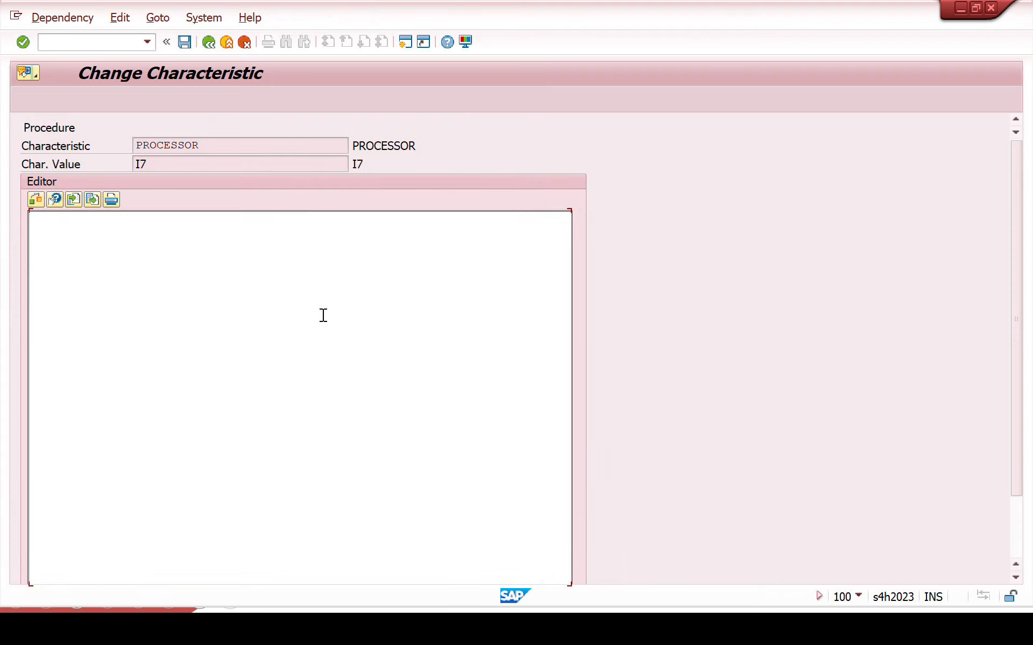
Step: Write the statement $SELF.ZPRICE = 'I7' for PROCESSOR value I7 and return to the allowed values
{"action": "type", "text": "I5"}
{"action": "key", "text": "BackSpace"}
{"action": "key", "text": "BackSpace"}
{"action": "type", "text": "$SELF.ZPRICE='I7"}
{"action": "key", "text": "F3"}
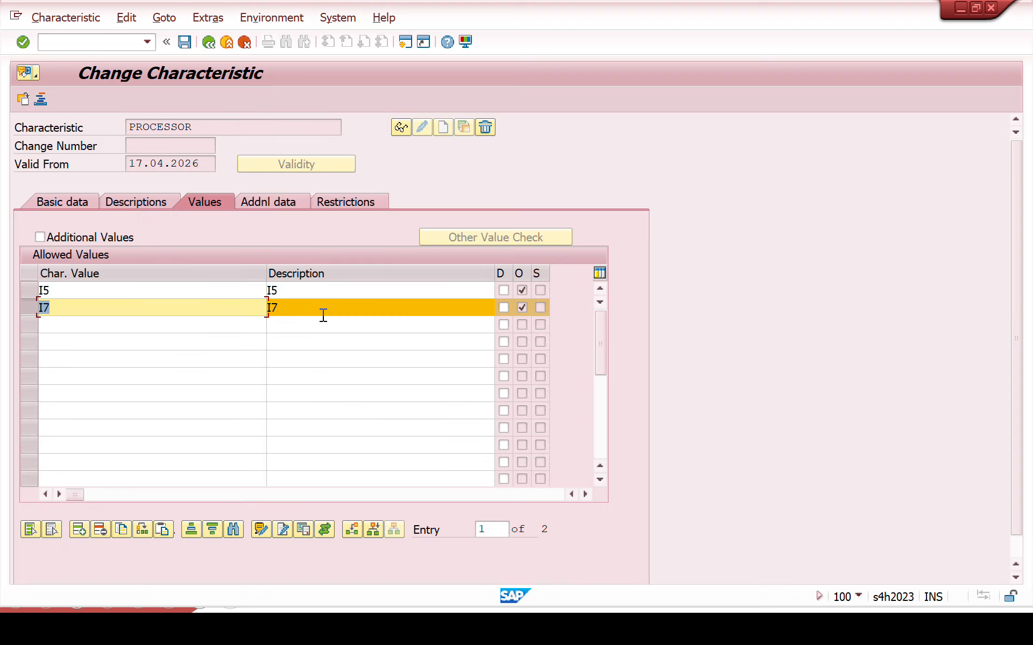
Step: Save the PROCESSOR characteristic and open the allowed values of the characteristic STORAGE
{"action": "left_click", "coordinate": [185, 43]}
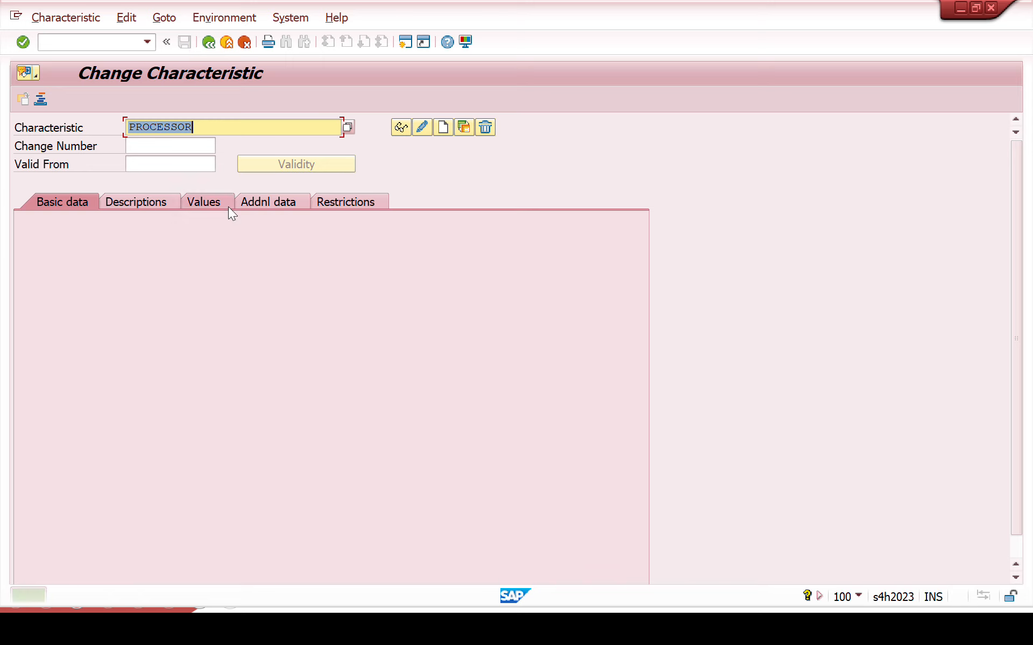
{"action": "key", "text": "BackSpace"}
{"action": "key", "text": "Down"}
{"action": "key", "text": "Down"}
{"action": "key", "text": "Down"}
{"action": "key", "text": "Down"}
{"action": "key", "text": "Down"}
{"action": "key", "text": "Down"}
{"action": "key", "text": "Down"}
{"action": "key", "text": "Down"}
{"action": "key", "text": "Down"}
{"action": "key", "text": "Down"}
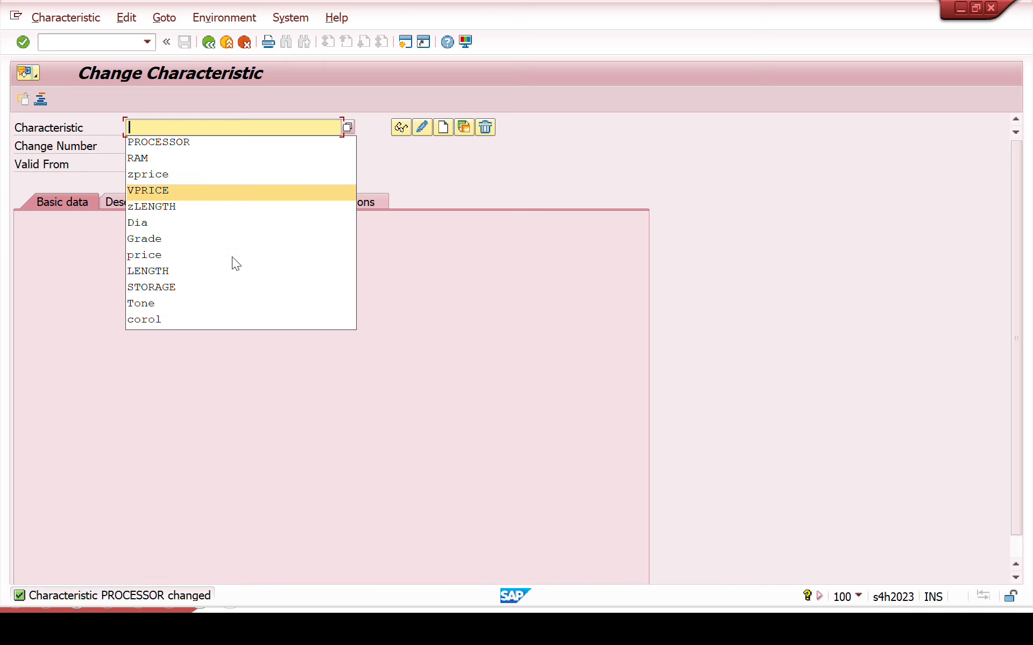
{"action": "key", "text": "Return"}
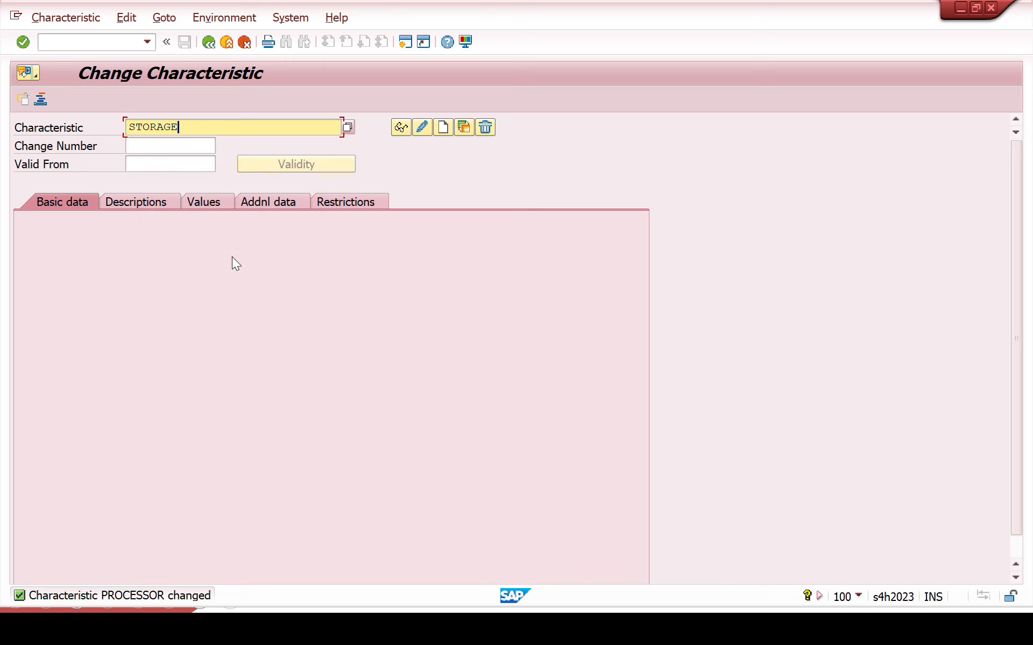
{"action": "key", "text": "Return"}
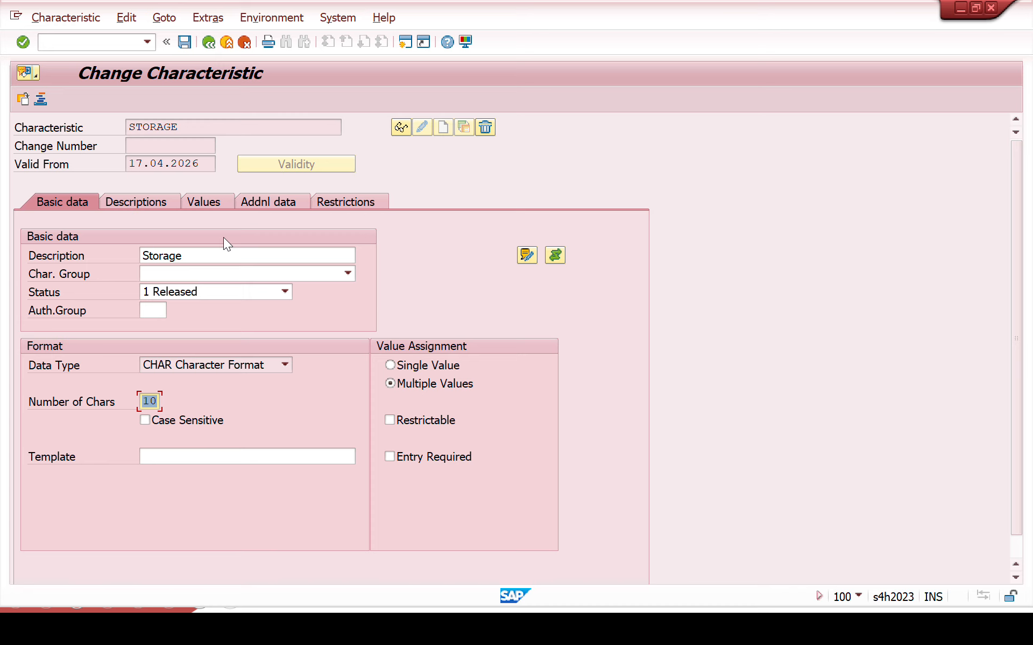
{"action": "left_click", "coordinate": [208, 203]}
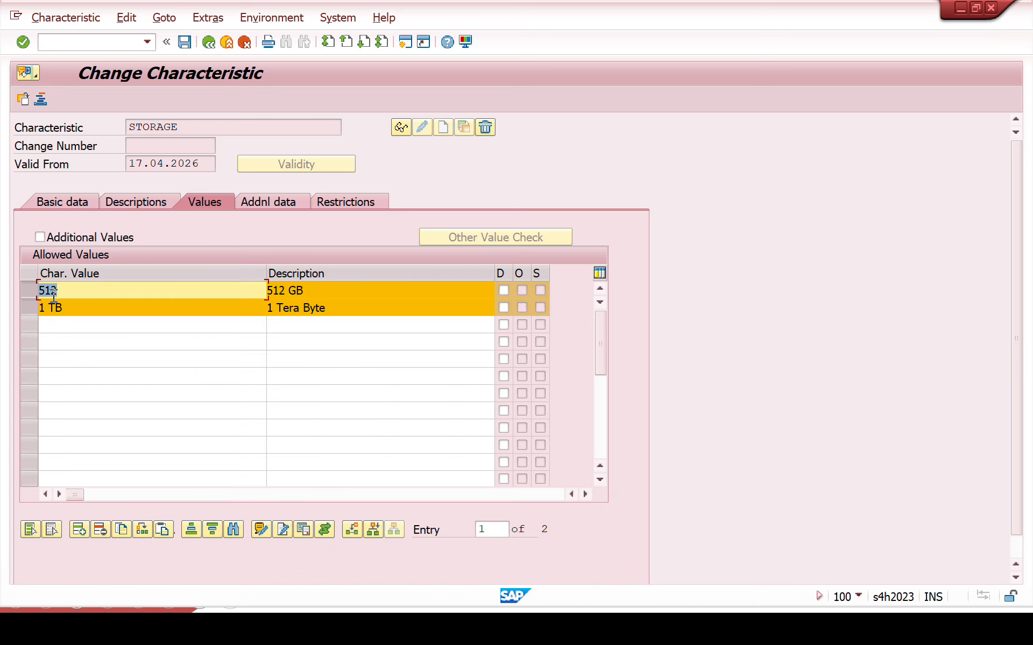
Step: Select only STORAGE value 512 and open its object dependency editor with dependency type Procedure
{"action": "left_click", "coordinate": [29, 308]}
{"action": "left_click", "coordinate": [23, 289]}
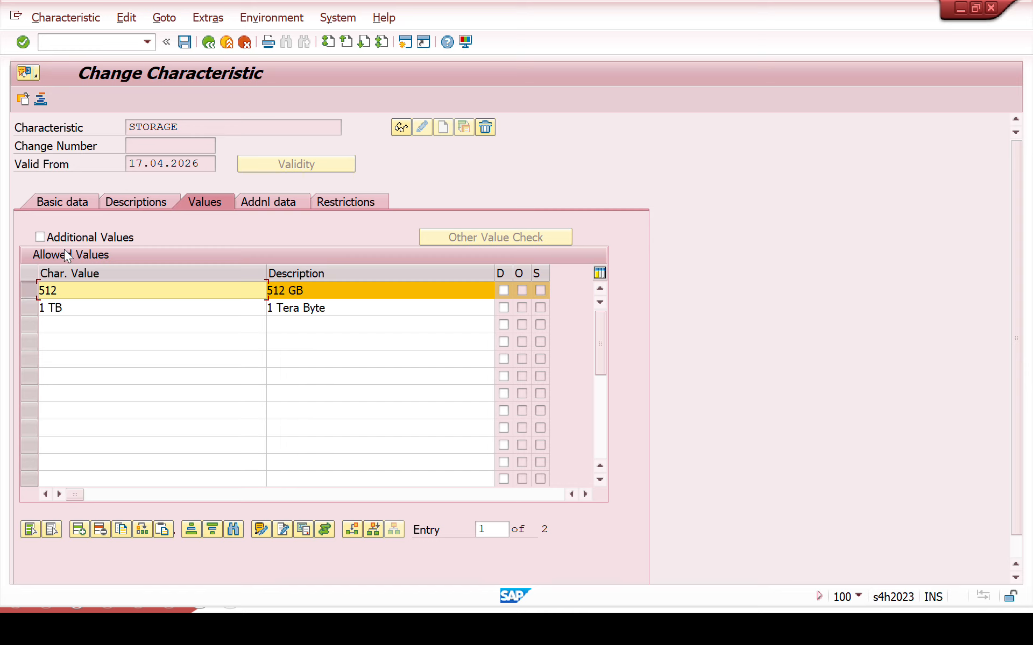
{"action": "left_click", "coordinate": [207, 17]}
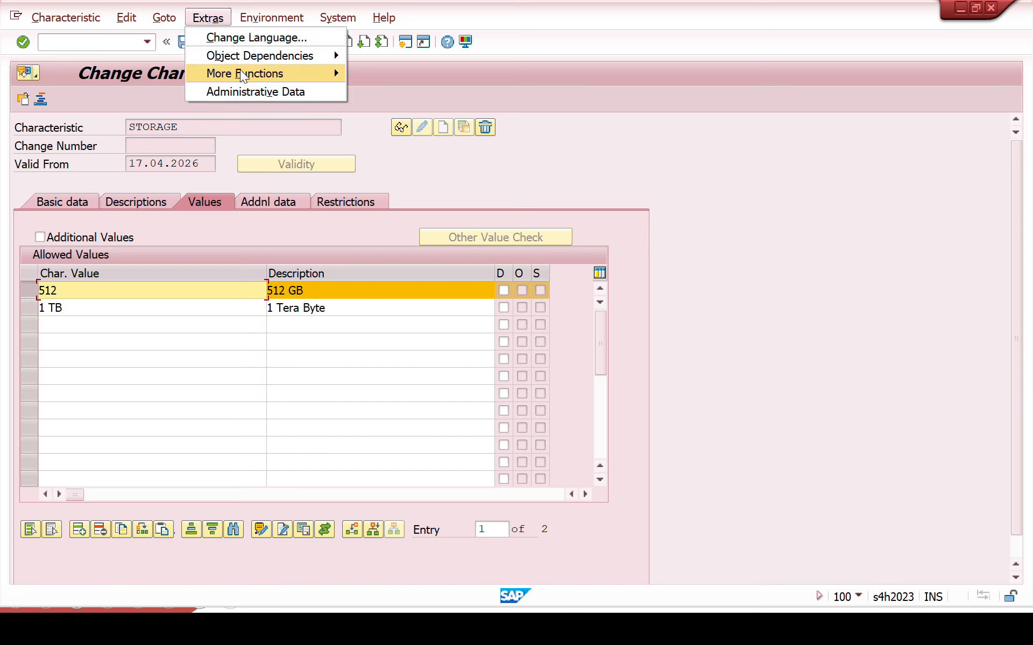
{"action": "mouse_move", "coordinate": [278, 56]}
{"action": "left_click", "coordinate": [369, 56]}
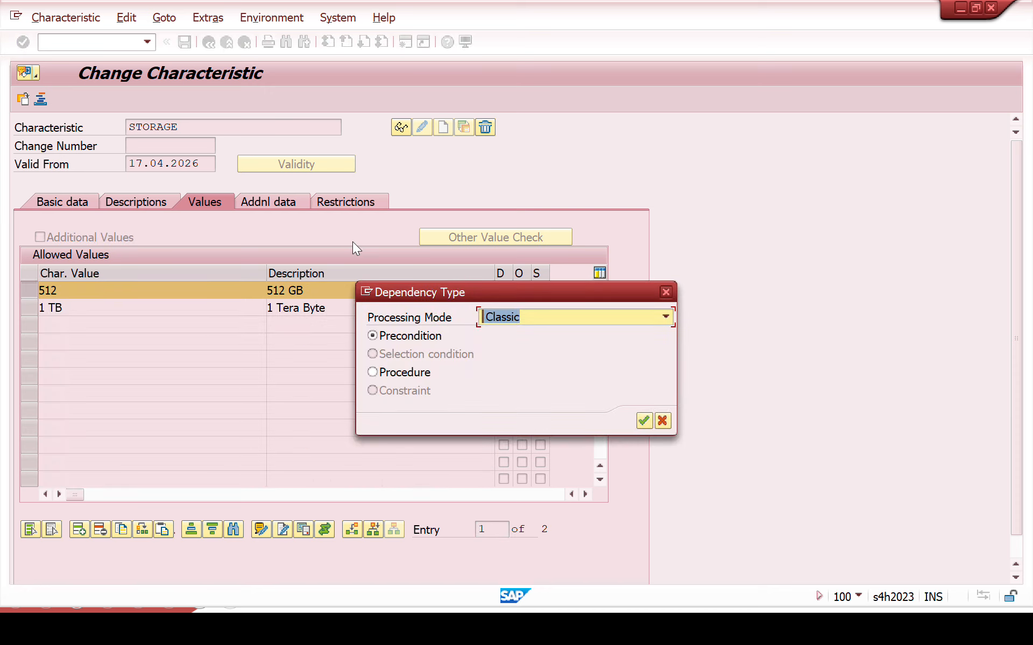
{"action": "left_click", "coordinate": [407, 374]}
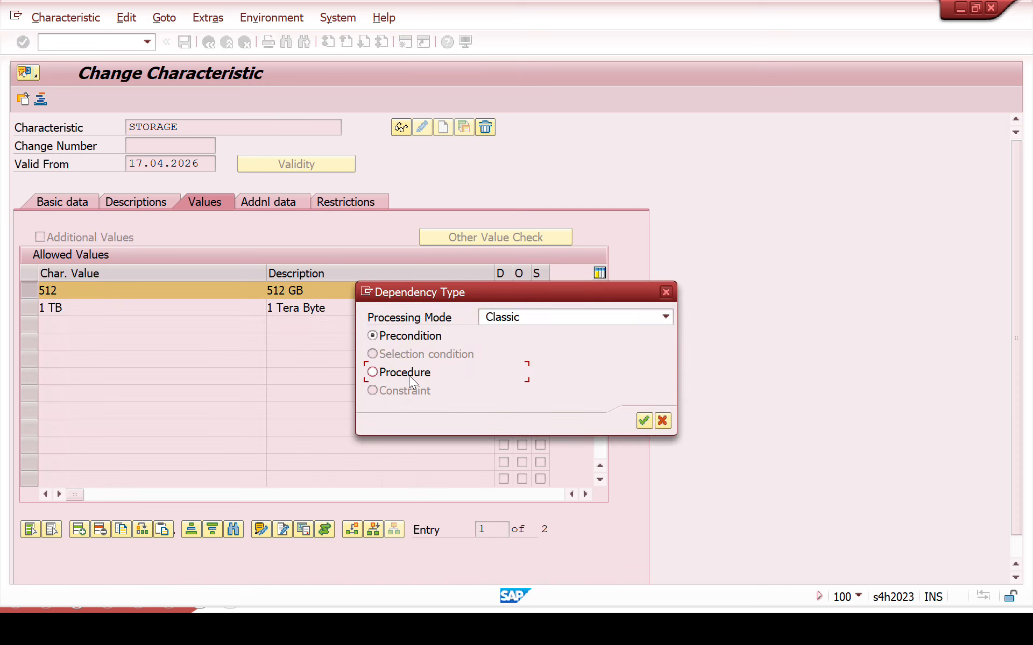
{"action": "left_click", "coordinate": [644, 421]}
Step: Paste the ZPRICE statement from the clipboard history for STORAGE value 512, adapt it to '512' and return to the allowed values
{"action": "type", "text": "I5"}
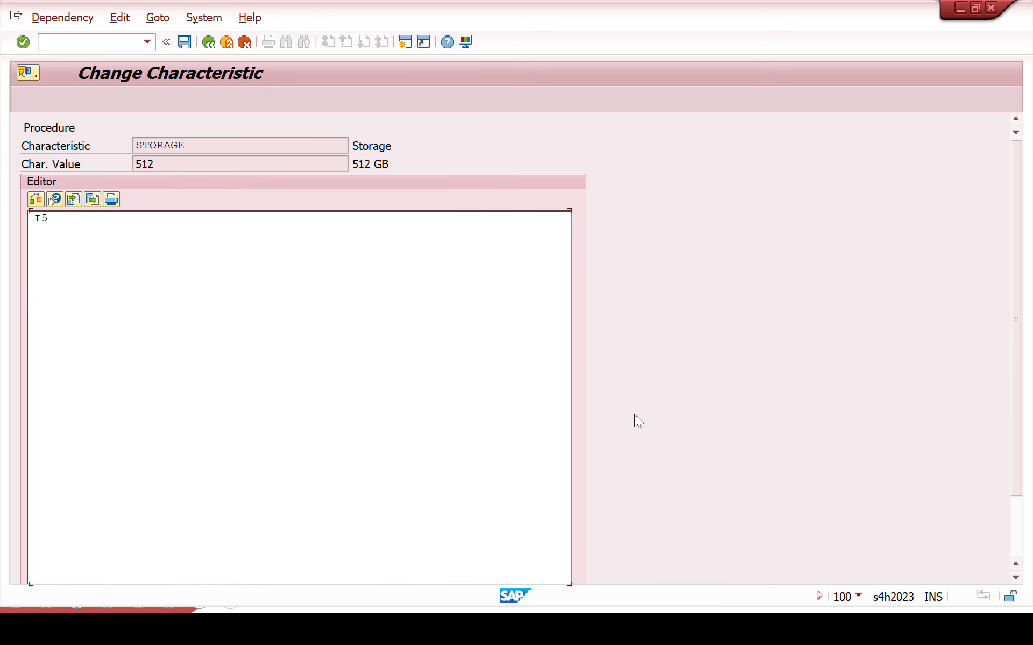
{"action": "key", "text": "BackSpace"}
{"action": "key", "text": "BackSpace"}
{"action": "key", "text": "super+v"}
{"action": "left_click", "coordinate": [310, 442]}
{"action": "key", "text": "BackSpace"}
{"action": "type", "text": "512"}
{"action": "left_click", "coordinate": [185, 43]}
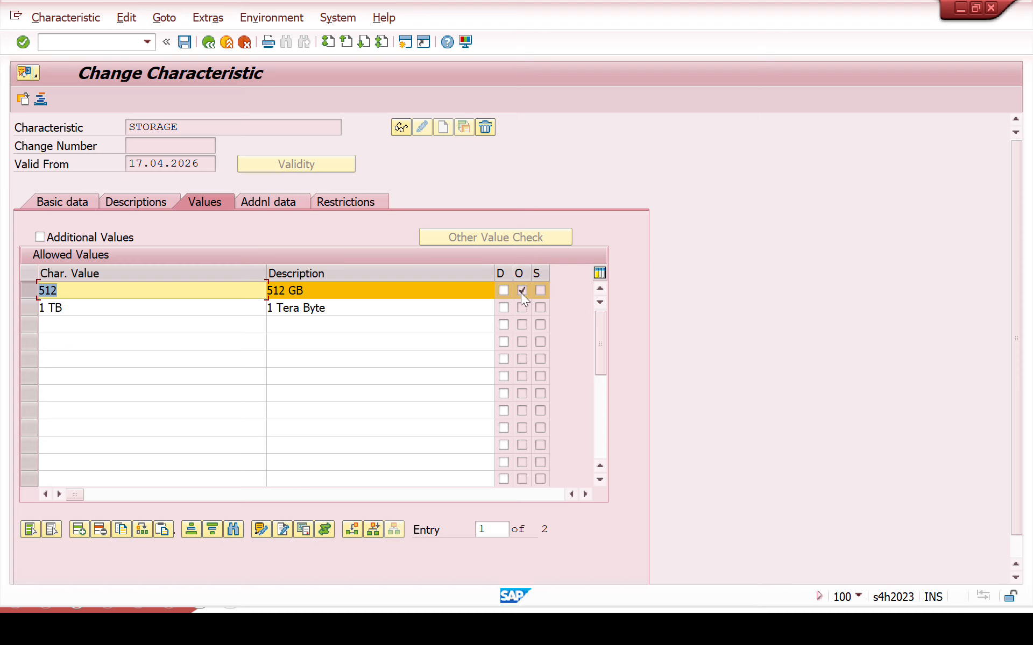
Step: Select only STORAGE value 1 TB and open its object dependency editor with dependency type Procedure
{"action": "left_click", "coordinate": [522, 306]}
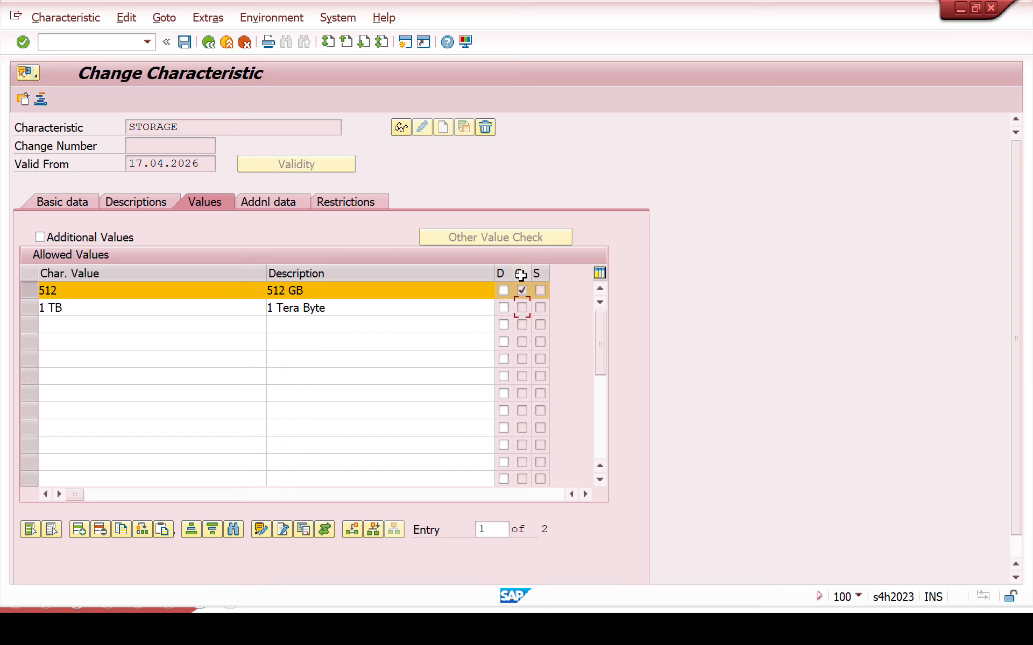
{"action": "left_click", "coordinate": [522, 291]}
{"action": "left_click_drag", "start_coordinate": [94, 308], "coordinate": [4, 299]}
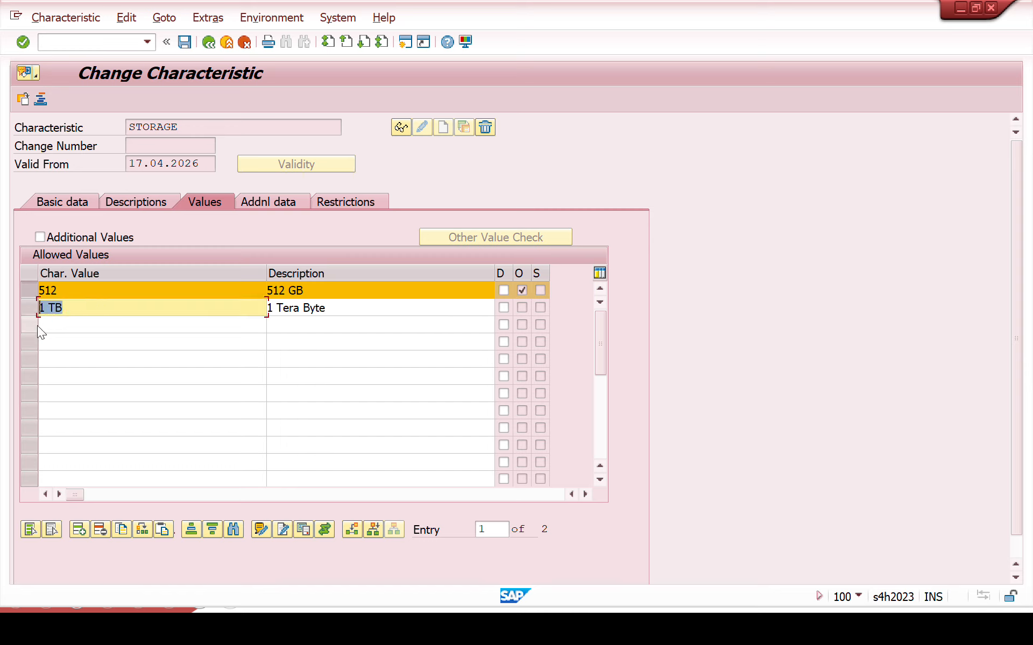
{"action": "left_click", "coordinate": [30, 303]}
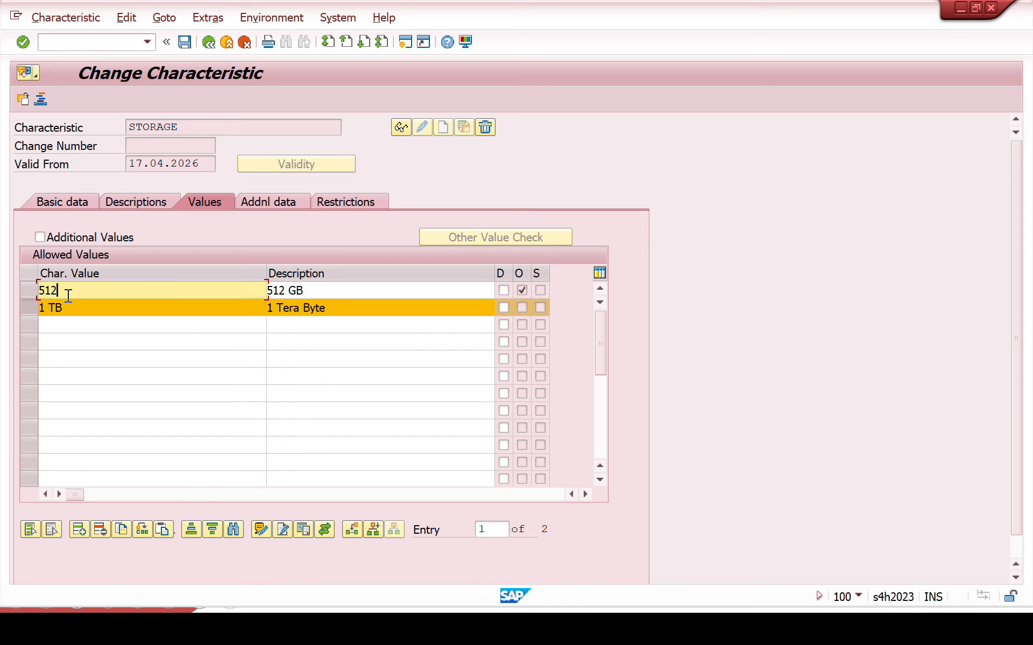
{"action": "left_click", "coordinate": [207, 20]}
{"action": "mouse_move", "coordinate": [227, 58]}
{"action": "left_click", "coordinate": [377, 56]}
{"action": "left_click", "coordinate": [404, 372]}
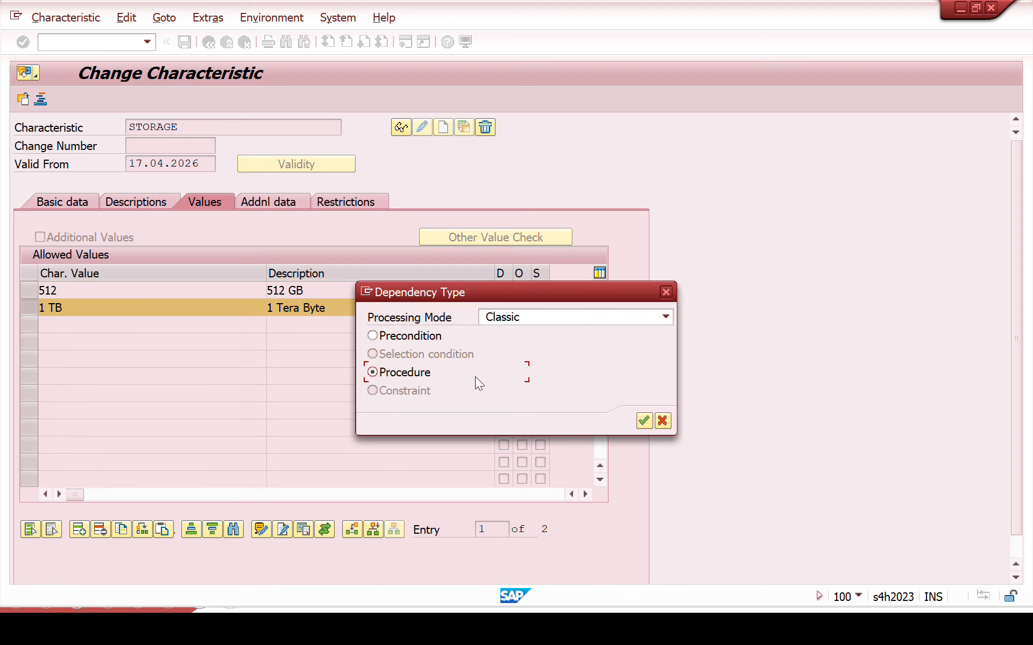
{"action": "left_click", "coordinate": [644, 421]}
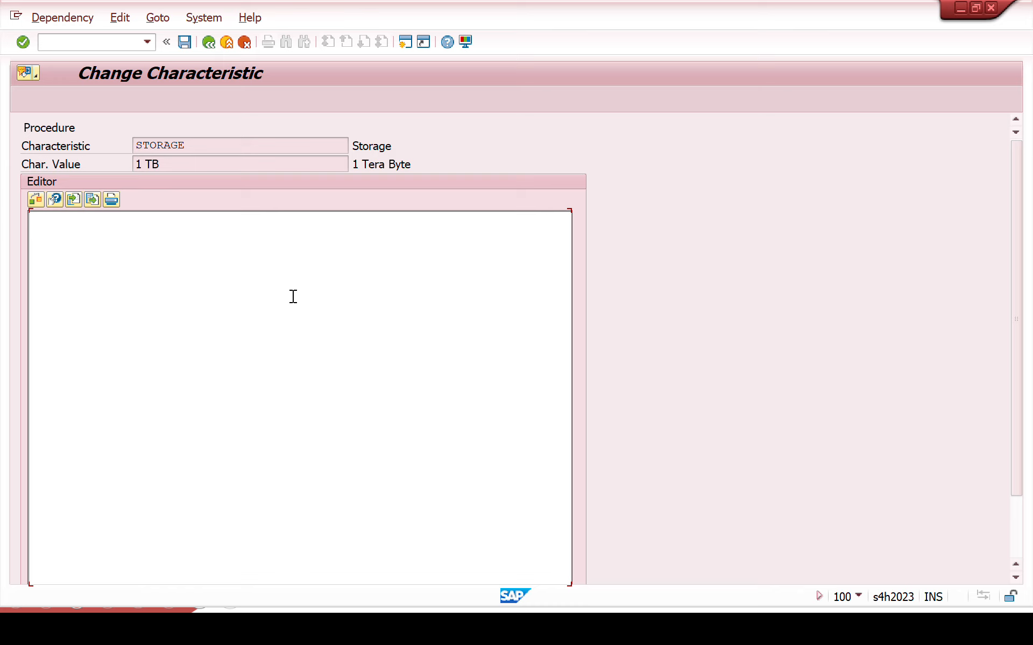
Step: Write the statement $SELF.ZPRICE = '1 TB' for STORAGE value 1 TB, then save the dependency and the characteristic
{"action": "type", "text": "$SELF.ZPRICE = '4'"}
{"action": "key", "text": "BackSpace"}
{"action": "type", "text": "1 TB"}
{"action": "left_click", "coordinate": [187, 43]}
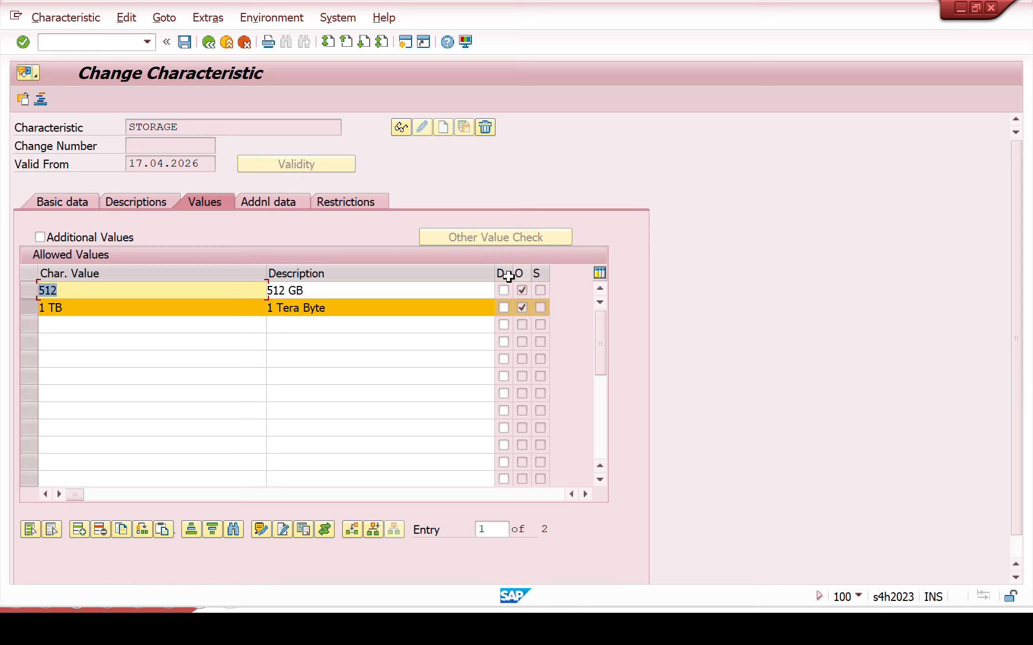
{"action": "left_click", "coordinate": [184, 42]}
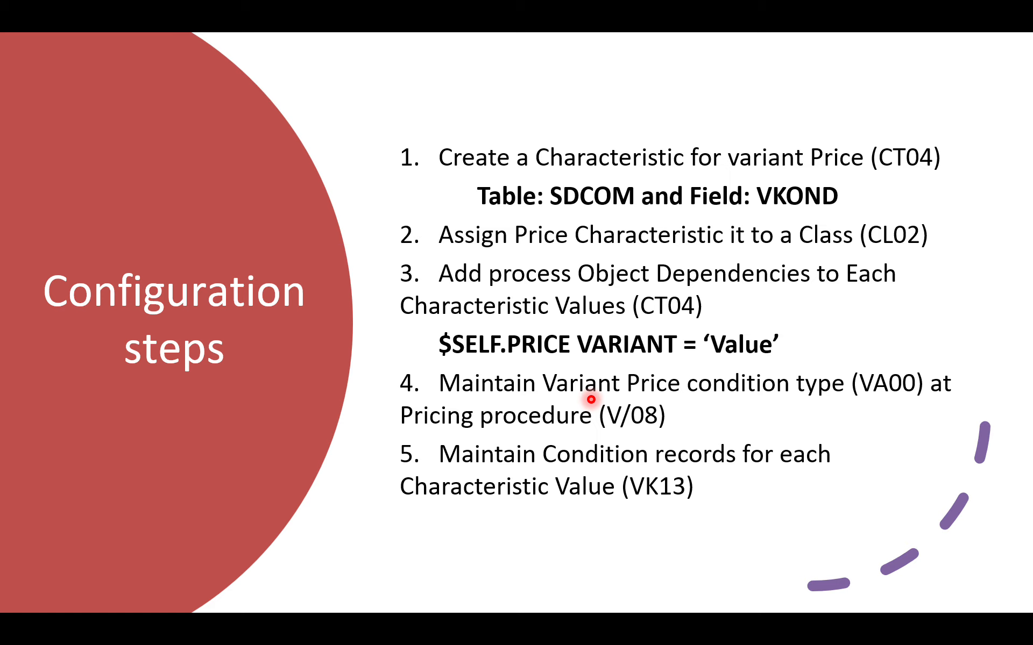
Step: Switch from the slides to SAP GUI and open the condition type maintenance with transaction V/06
{"action": "key", "text": "alt+Tab"}
{"action": "left_click", "coordinate": [93, 43]}
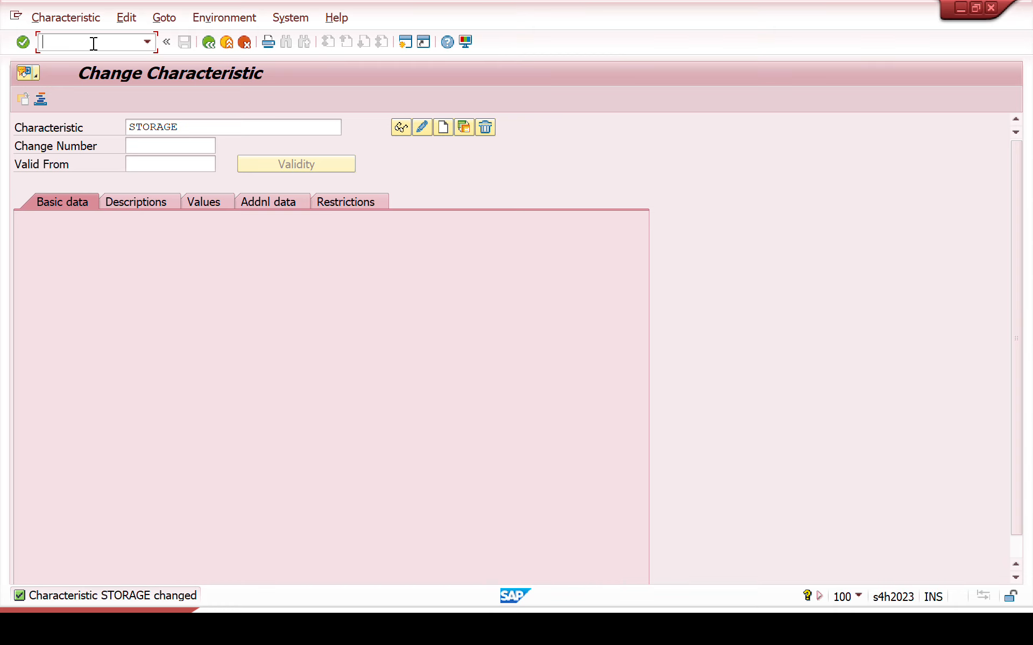
{"action": "type", "text": "/NV/06"}
{"action": "key", "text": "Return"}
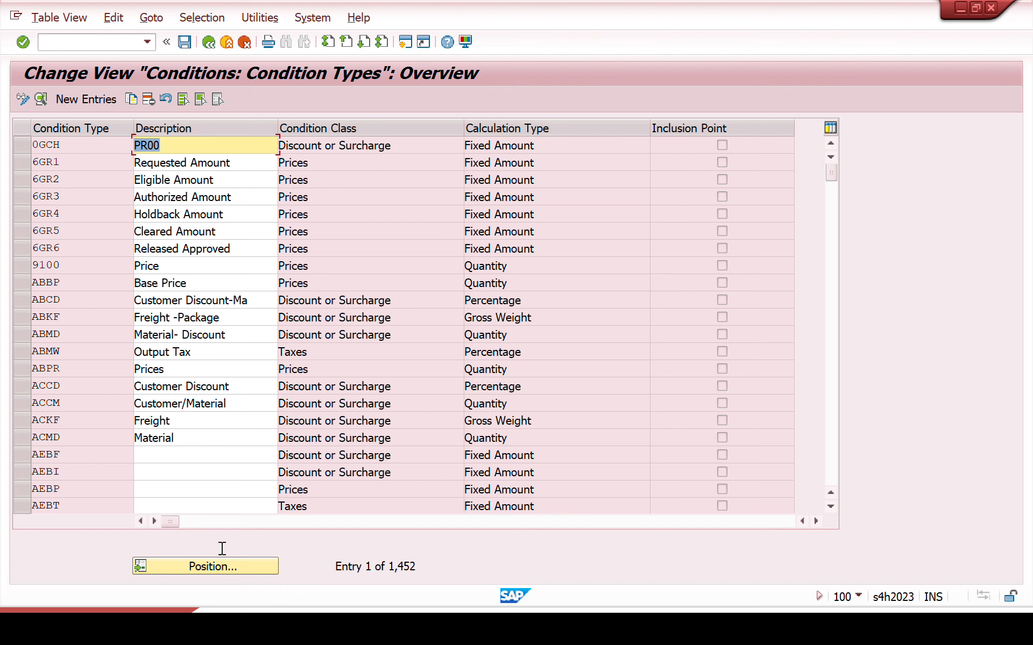
Step: Position the condition types list at the entry VA00
{"action": "left_click", "coordinate": [221, 567]}
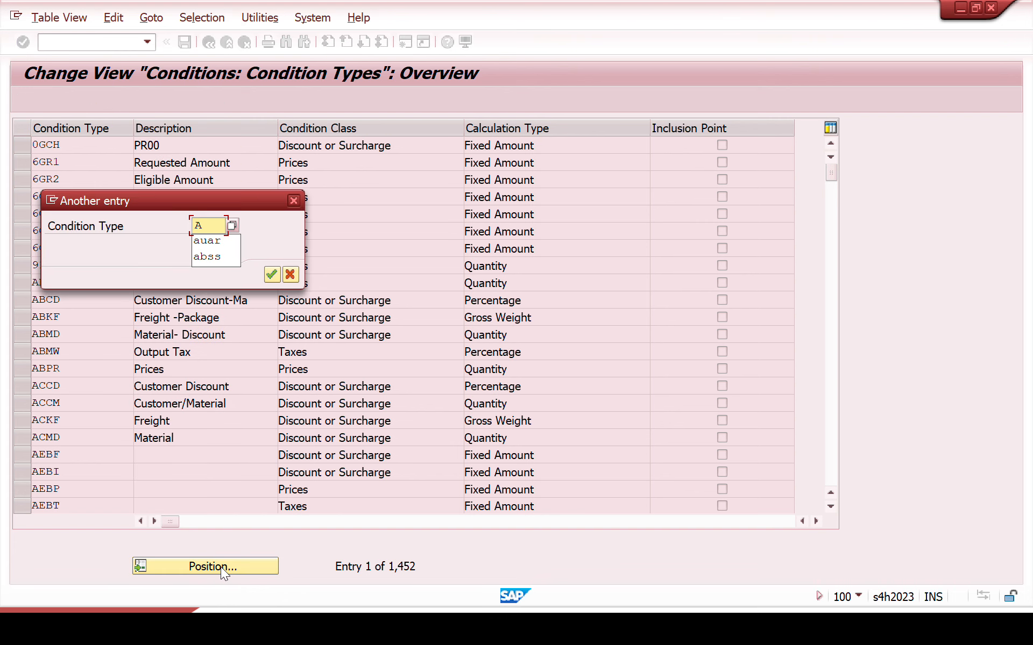
{"action": "key", "text": "Return"}
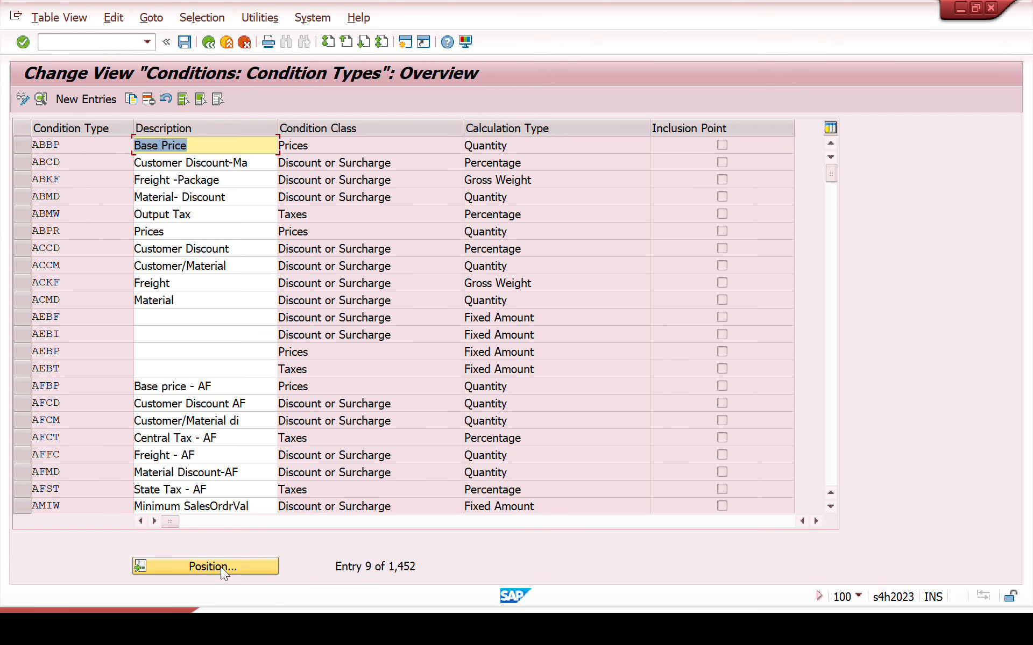
{"action": "left_click", "coordinate": [220, 567]}
{"action": "type", "text": "VA00"}
{"action": "key", "text": "Return"}
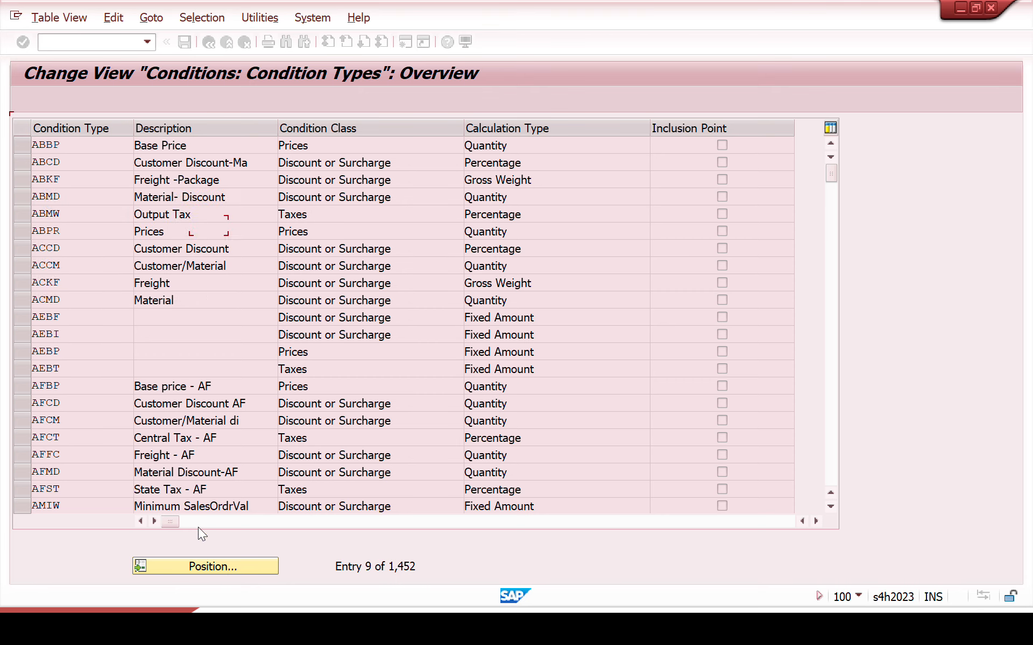
Step: Open the details of condition type VA00, examine its settings through Control Data 2 and return to the overview
{"action": "double_click", "coordinate": [56, 150]}
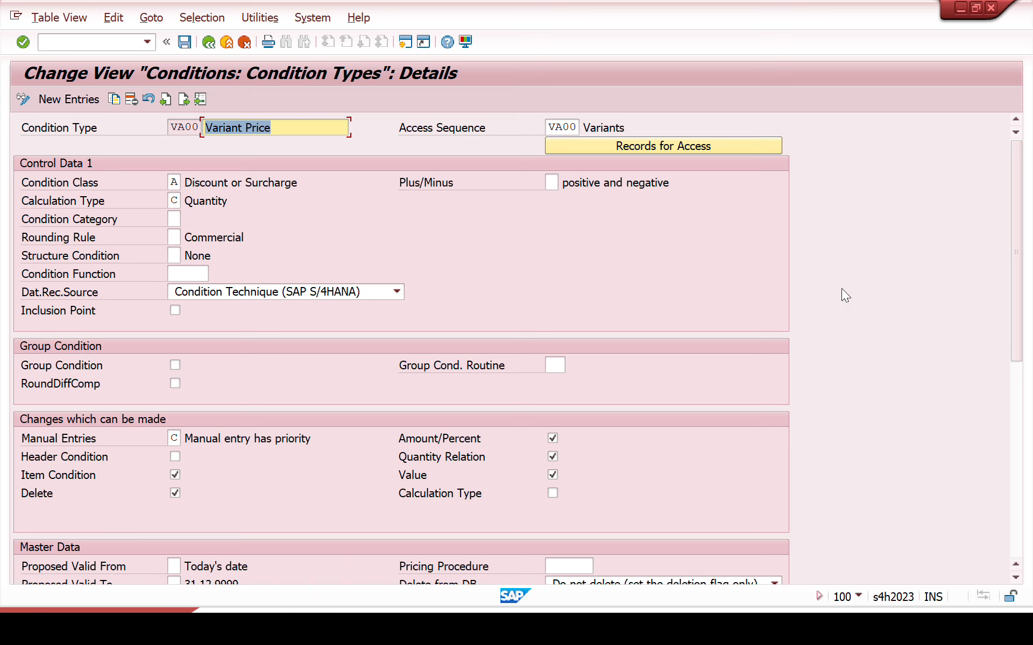
{"action": "left_click_drag", "start_coordinate": [1018, 280], "coordinate": [1029, 475]}
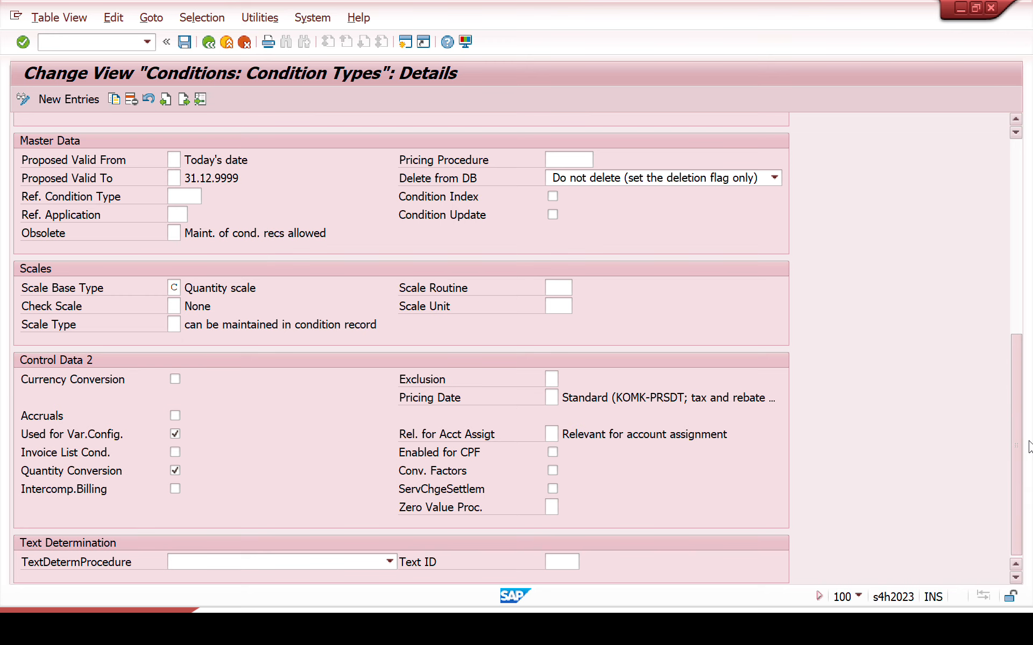
{"action": "left_click_drag", "start_coordinate": [1029, 446], "coordinate": [1029, 252]}
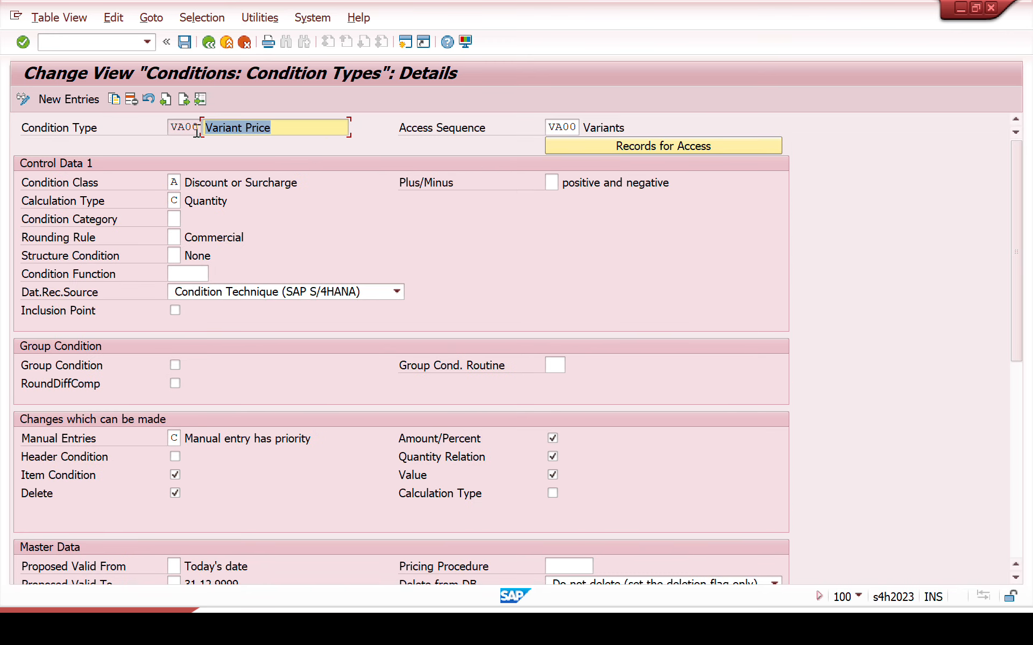
{"action": "left_click", "coordinate": [210, 43]}
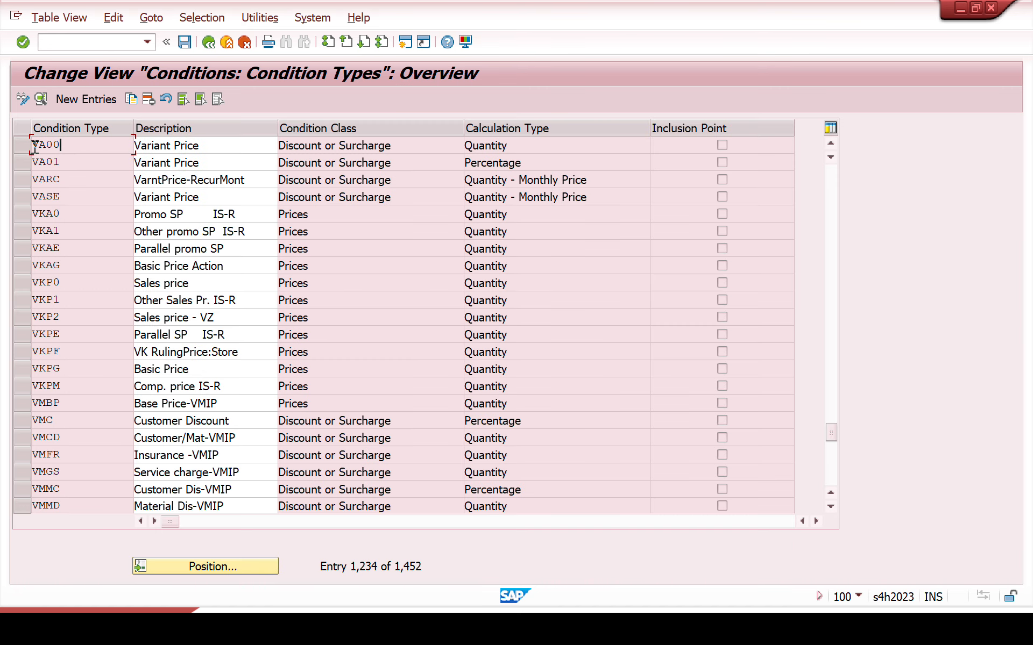
Step: Copy condition type VA00 as YVA0 with the description Variant Price SAPN
{"action": "left_click", "coordinate": [21, 144]}
{"action": "left_click", "coordinate": [132, 99]}
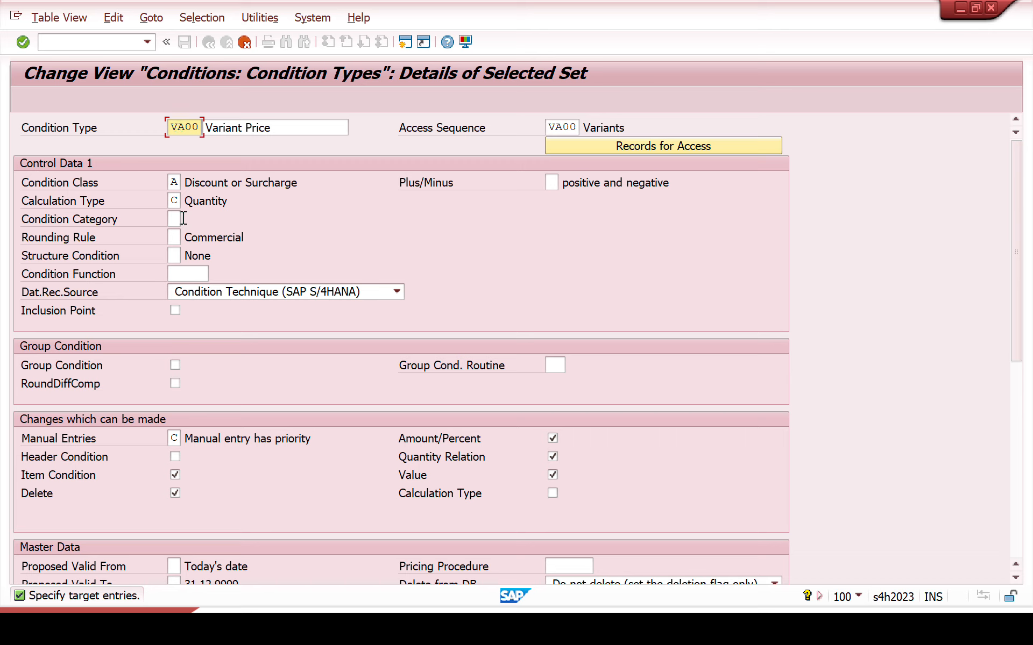
{"action": "key", "text": "BackSpace"}
{"action": "key", "text": "Home"}
{"action": "type", "text": "Y"}
{"action": "left_click", "coordinate": [304, 127]}
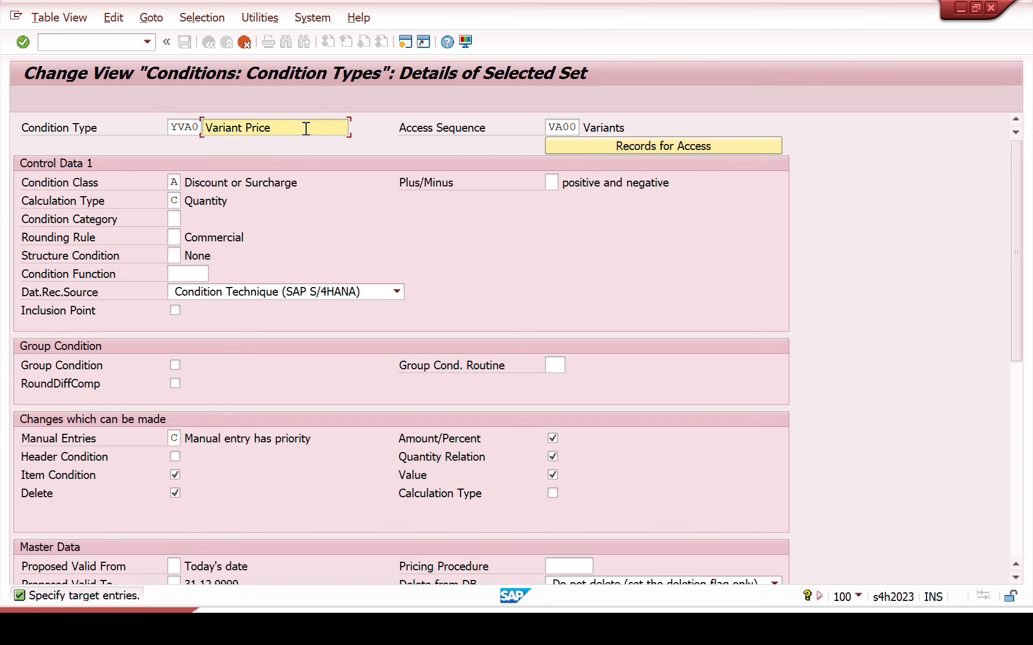
{"action": "type", "text": "SAPN"}
{"action": "key", "text": "Return"}
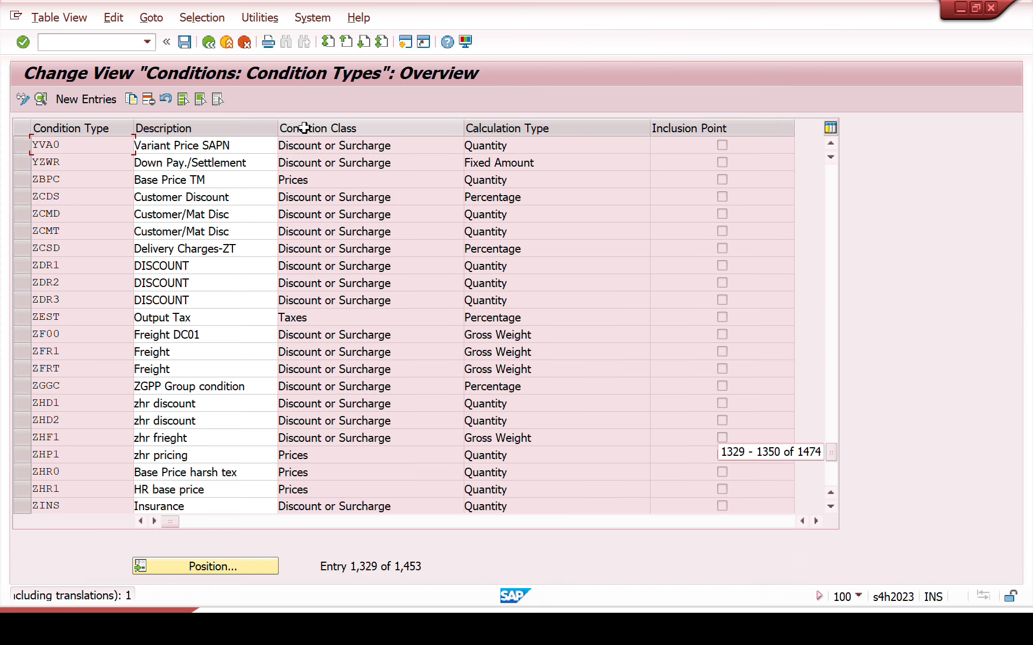
Step: Copy the name YVA0 to the clipboard and save the new condition type in the proposed customizing request
{"action": "left_click_drag", "start_coordinate": [70, 147], "coordinate": [2, 127]}
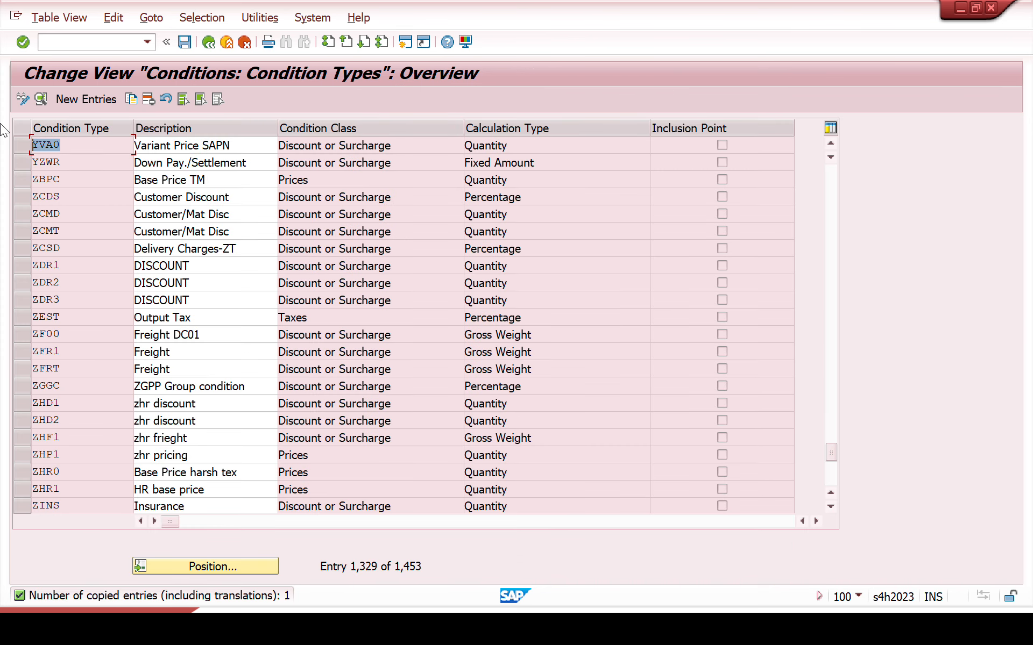
{"action": "key", "text": "ctrl+c"}
{"action": "left_click", "coordinate": [184, 42]}
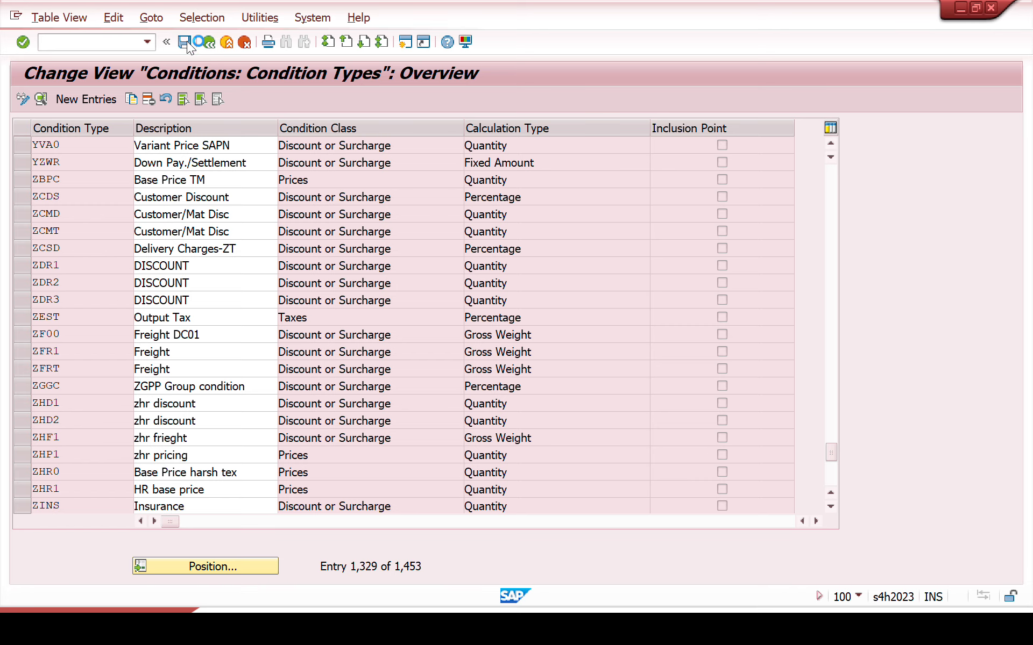
{"action": "left_click", "coordinate": [325, 275]}
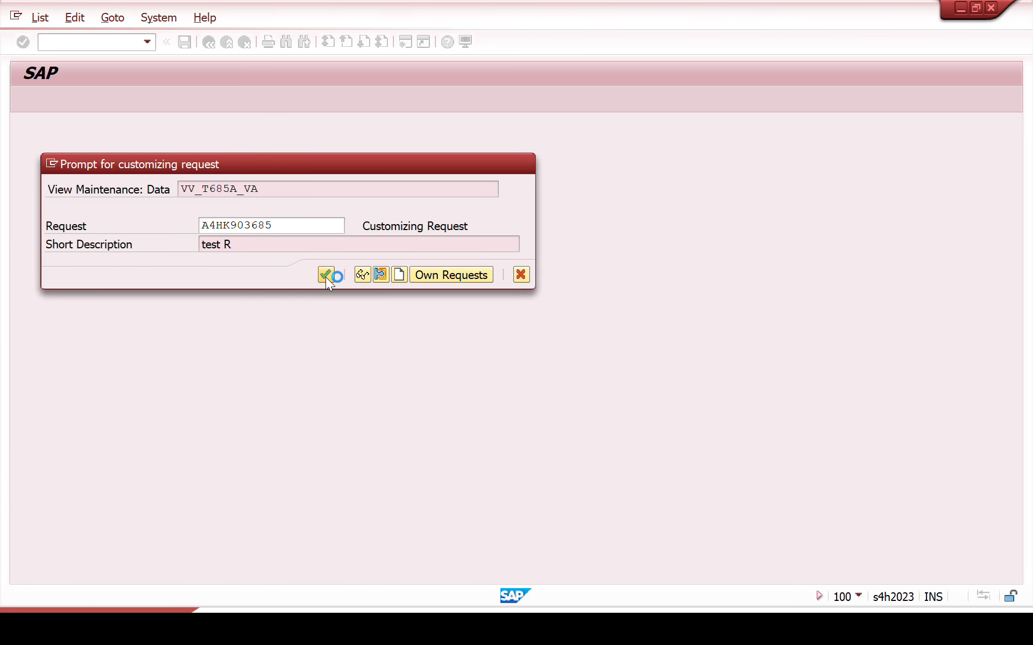
Step: Open the pricing procedure maintenance with transaction V/08
{"action": "left_click_drag", "start_coordinate": [72, 144], "coordinate": [2, 144]}
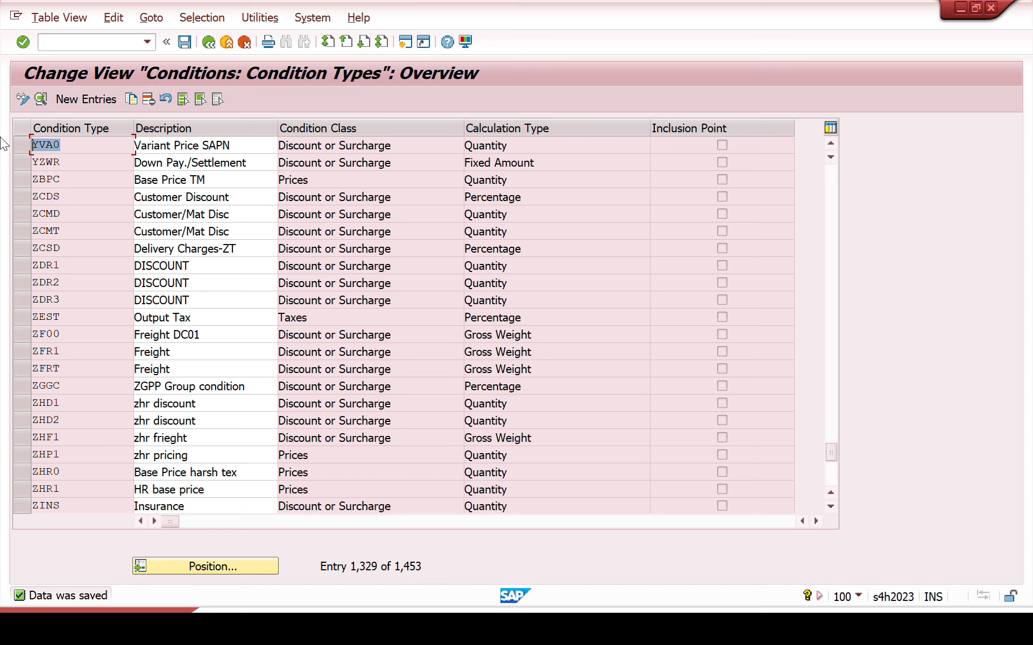
{"action": "left_click", "coordinate": [68, 39]}
{"action": "type", "text": "/NV/08"}
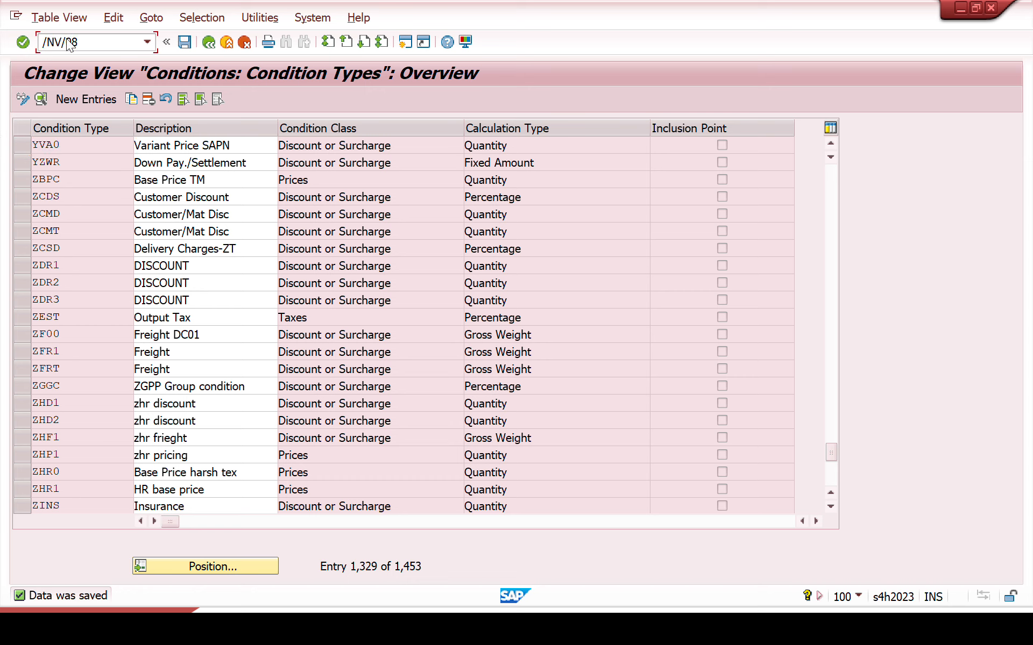
{"action": "key", "text": "Return"}
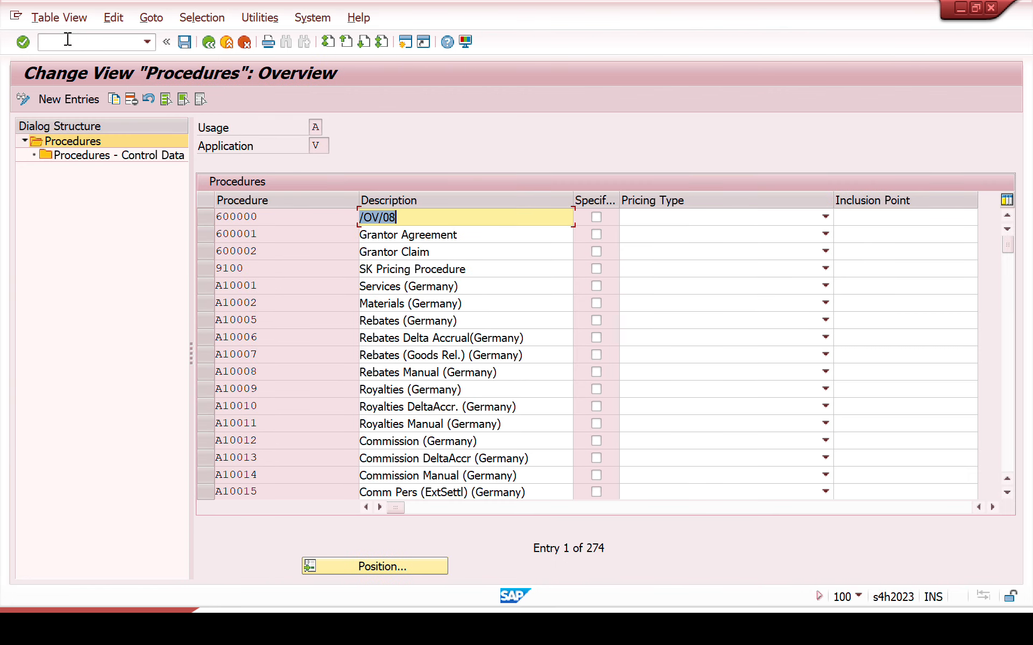
Step: Position the procedures list at SAPN, select that procedure and open its control data
{"action": "left_click", "coordinate": [359, 566]}
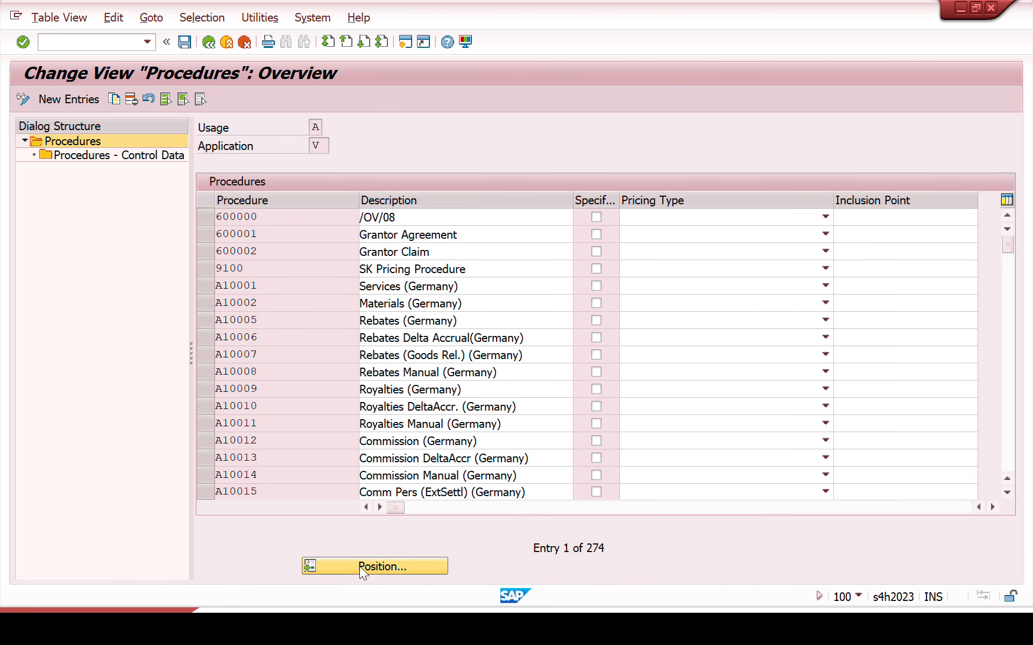
{"action": "type", "text": "SAPN"}
{"action": "key", "text": "Return"}
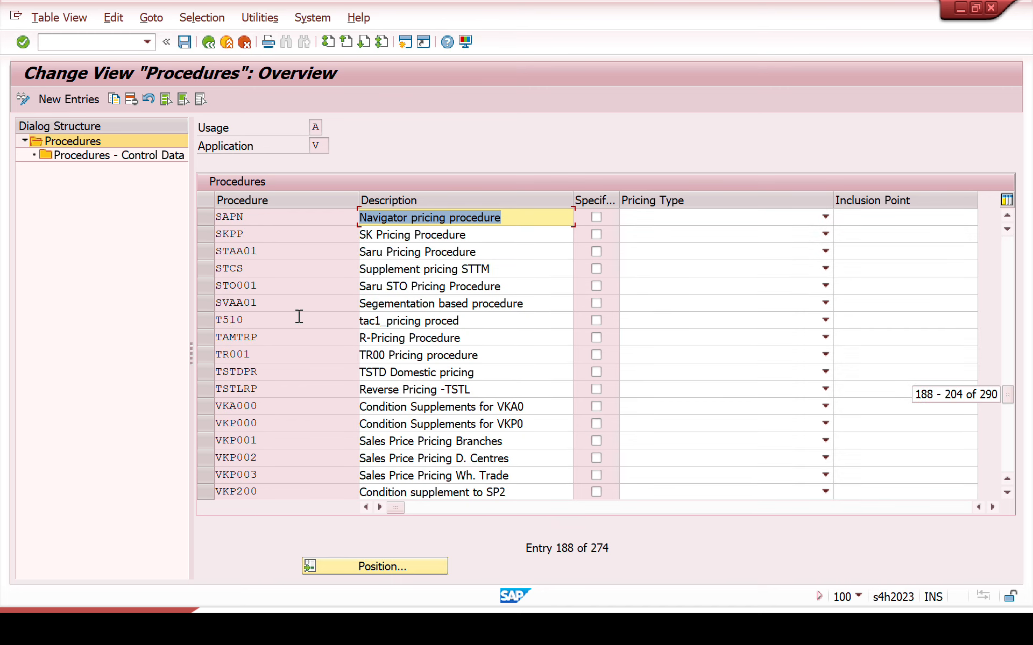
{"action": "left_click", "coordinate": [208, 222]}
{"action": "double_click", "coordinate": [106, 157]}
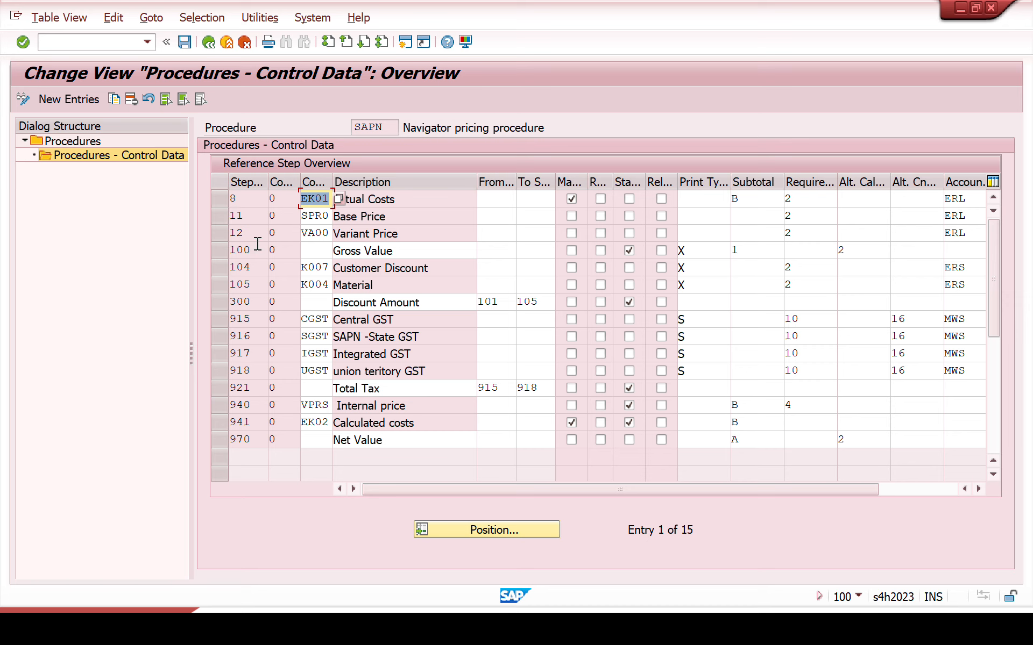
Step: Copy the Base Price line of the SAPN control data as step 15 with condition type YVA0
{"action": "left_click", "coordinate": [216, 222]}
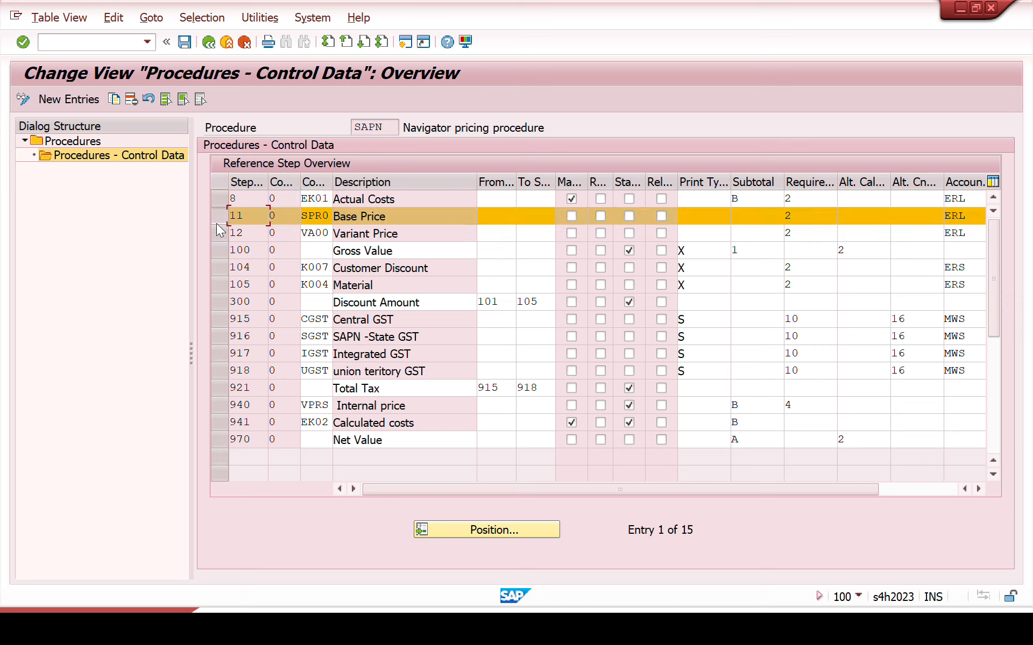
{"action": "left_click", "coordinate": [117, 100]}
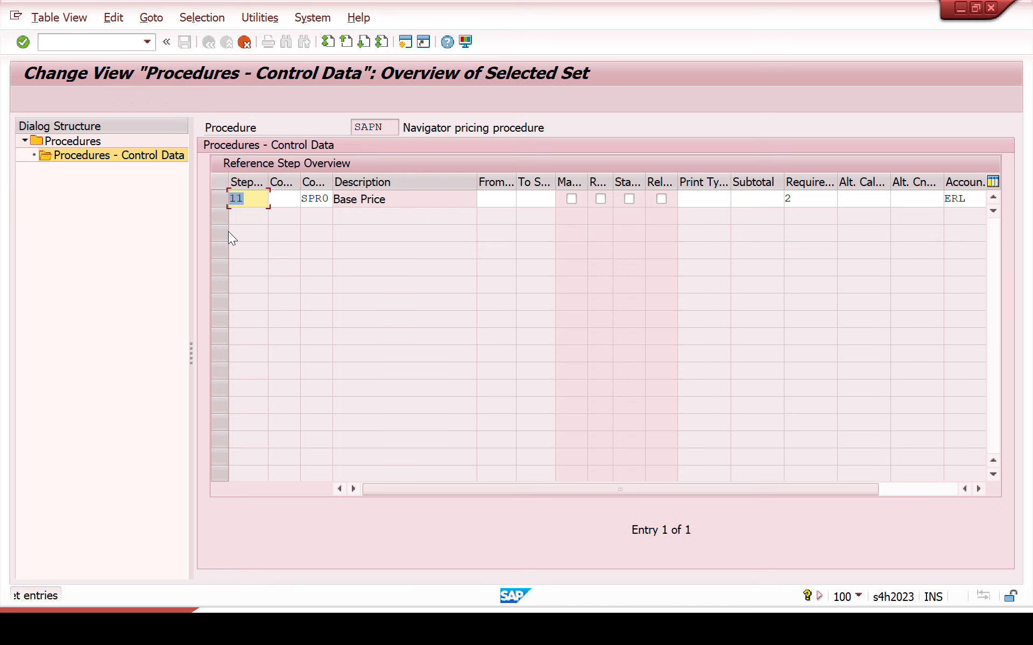
{"action": "key", "text": "BackSpace"}
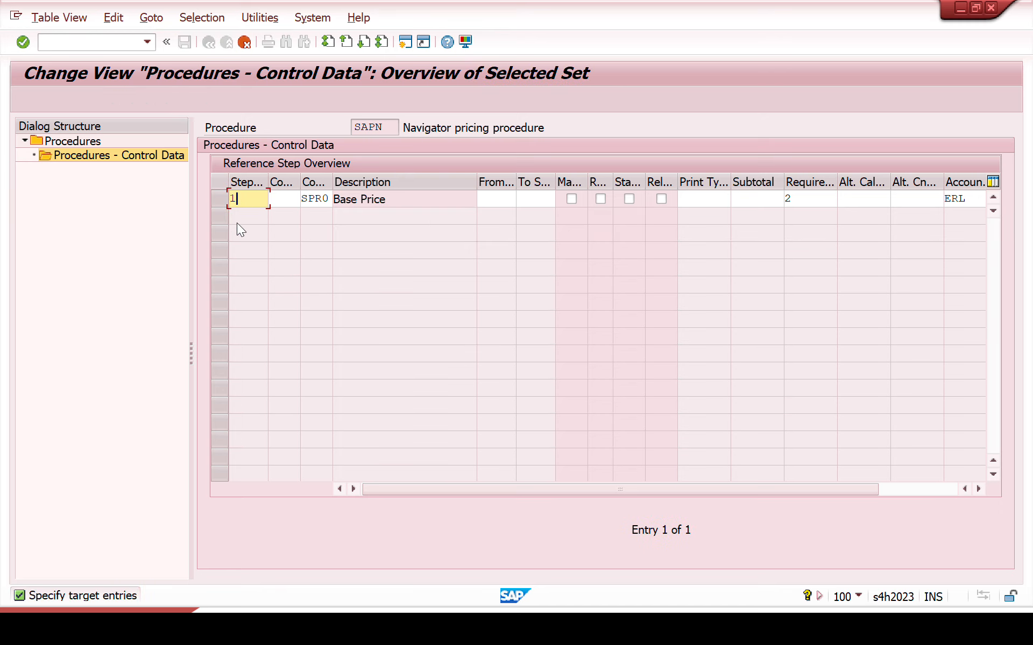
{"action": "type", "text": "5"}
{"action": "key", "text": "Tab"}
{"action": "key", "text": "Tab"}
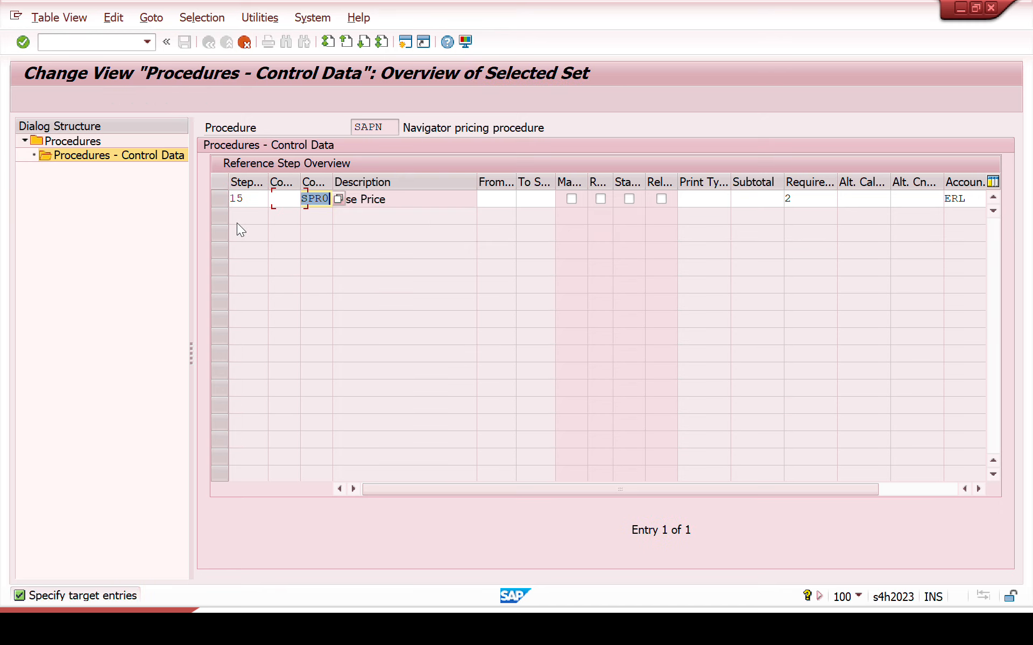
{"action": "type", "text": "y"}
{"action": "type", "text": "0"}
{"action": "key", "text": "Return"}
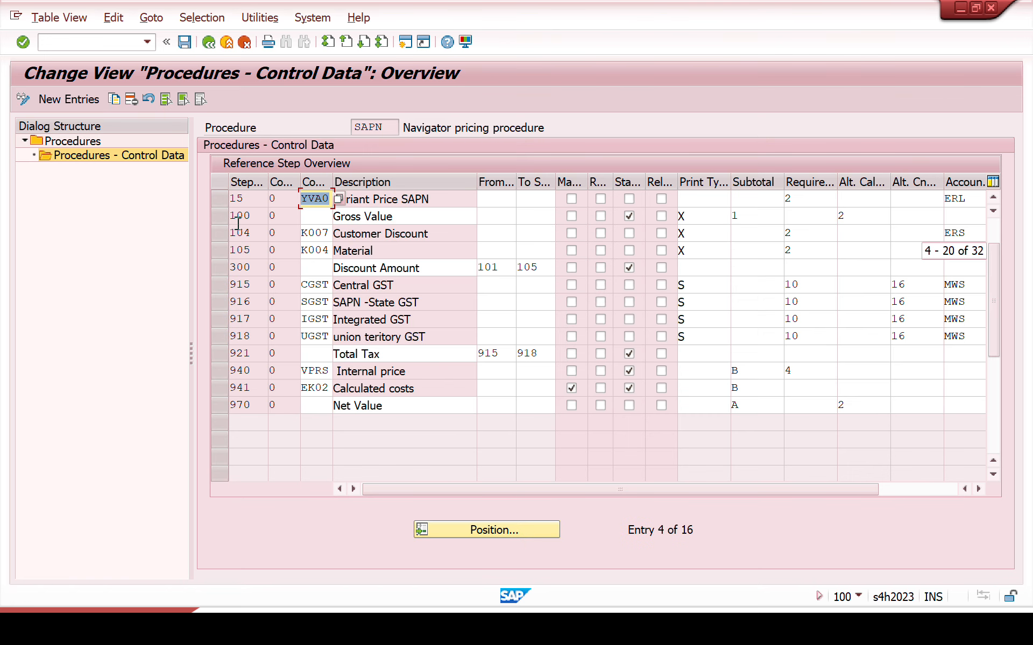
Step: Save the pricing procedure change in the proposed customizing request
{"action": "left_click_drag", "start_coordinate": [461, 198], "coordinate": [253, 187]}
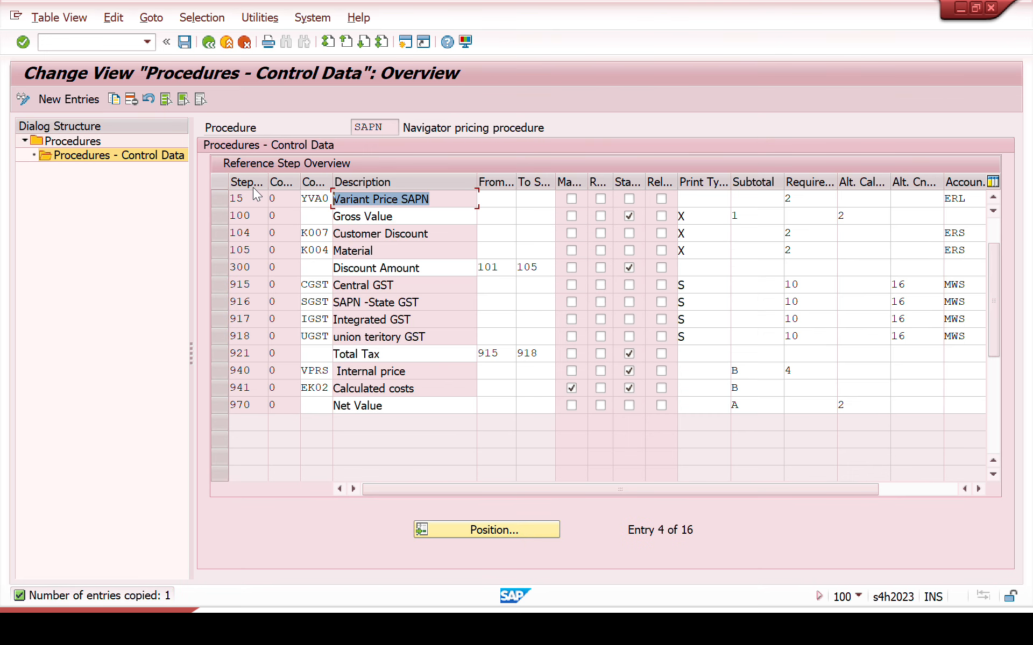
{"action": "left_click", "coordinate": [184, 42]}
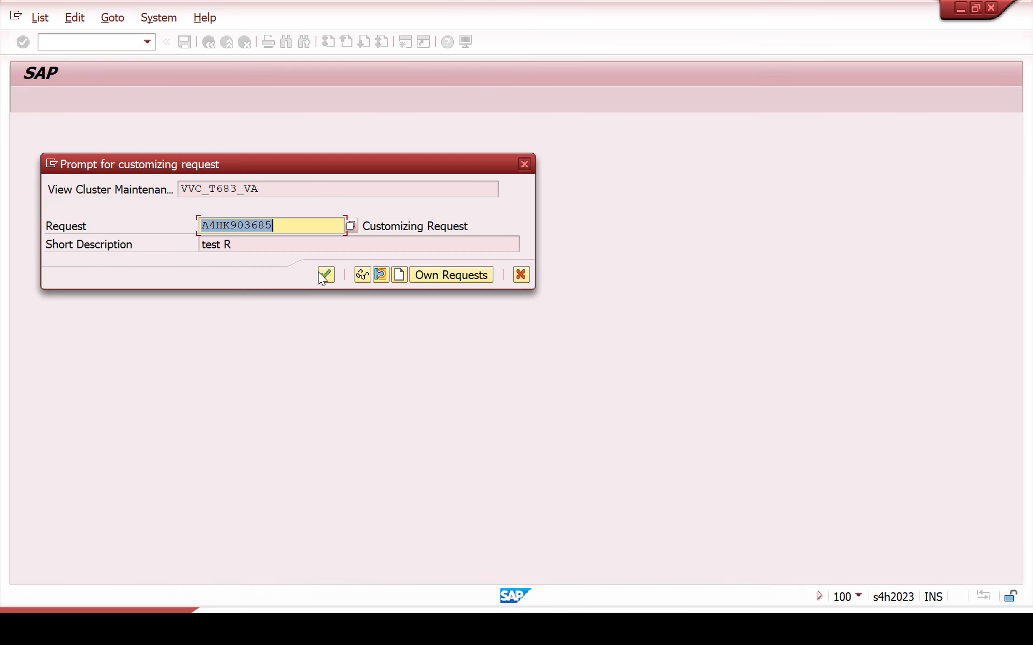
{"action": "left_click", "coordinate": [325, 274]}
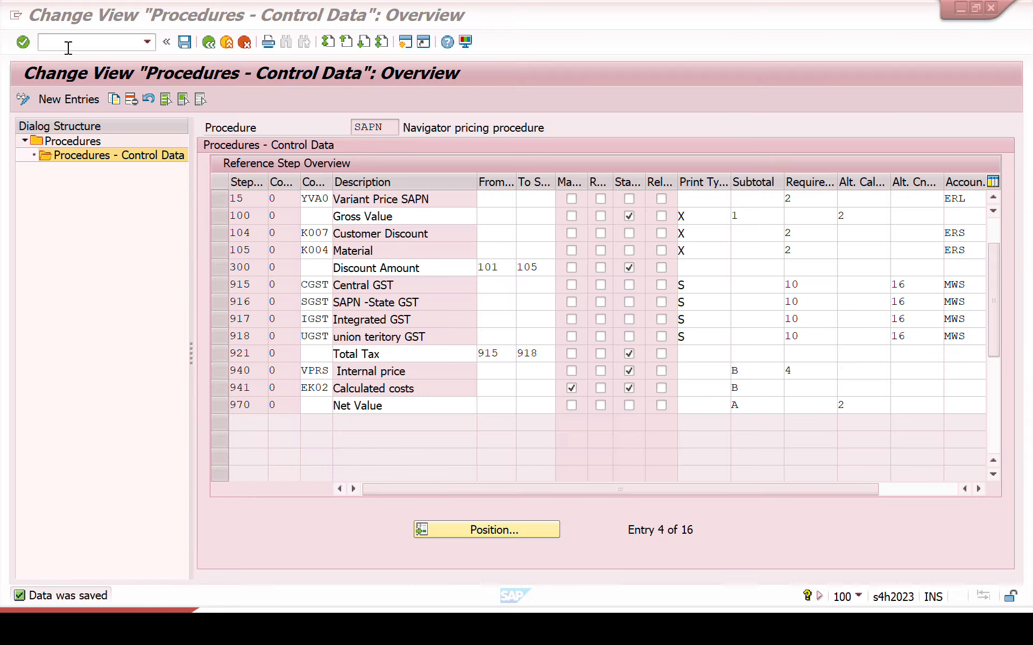
Step: Leave the procedure maintenance and start creating condition records for type YVA0 with transaction VK11
{"action": "left_click", "coordinate": [68, 47]}
{"action": "type", "text": "/n"}
{"action": "key", "text": "Return"}
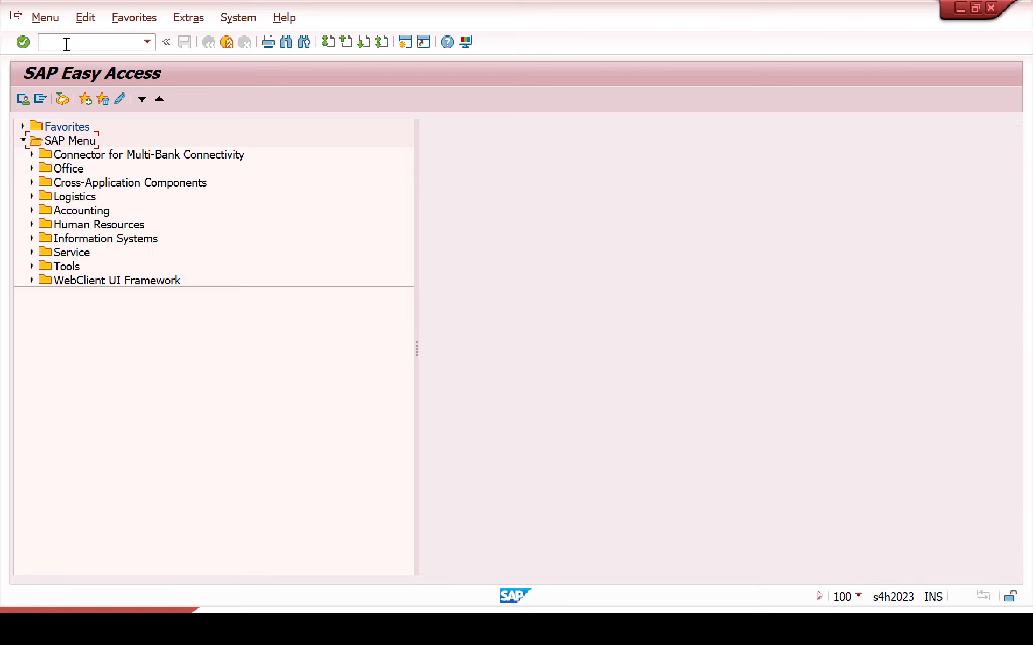
{"action": "left_click", "coordinate": [67, 44]}
{"action": "type", "text": "va"}
{"action": "key", "text": "BackSpace"}
{"action": "type", "text": "k11"}
{"action": "key", "text": "Return"}
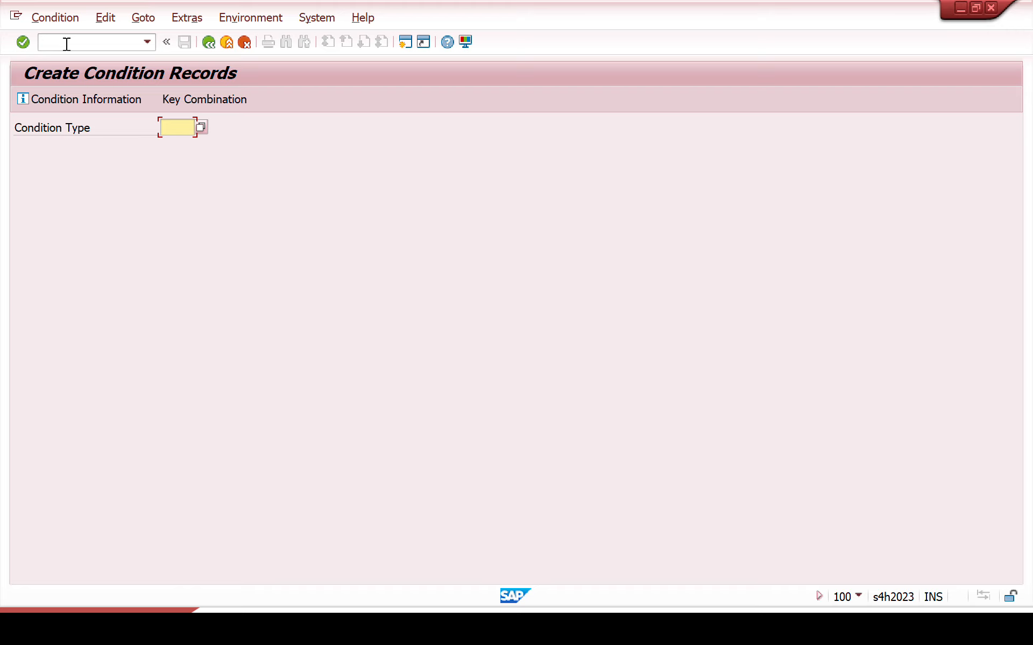
{"action": "type", "text": "yva0"}
{"action": "key", "text": "Return"}
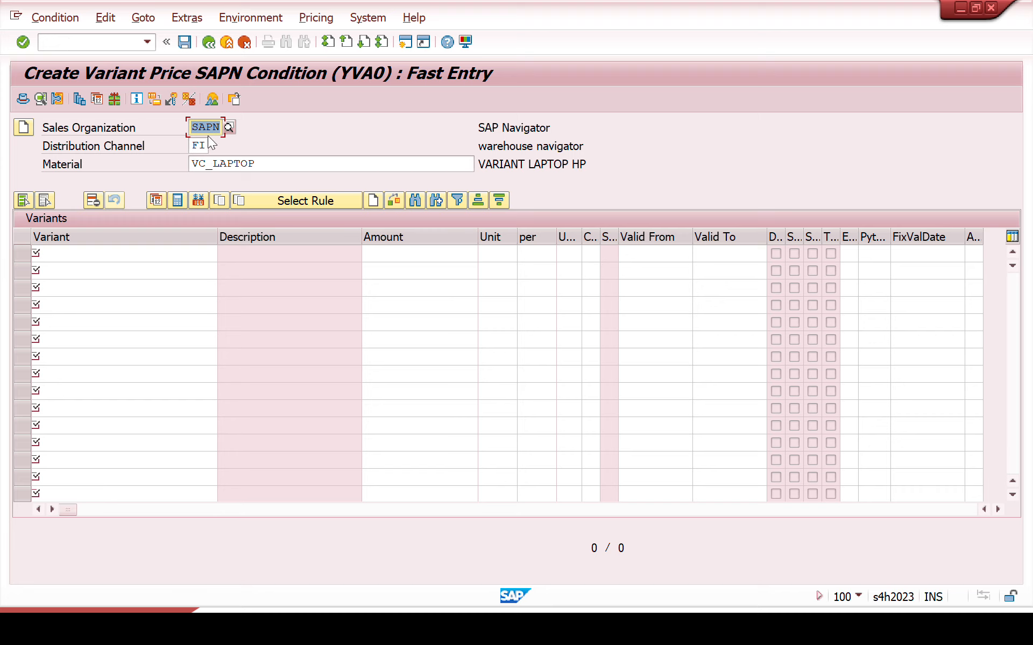
{"action": "double_click", "coordinate": [268, 163]}
{"action": "left_click", "coordinate": [81, 253]}
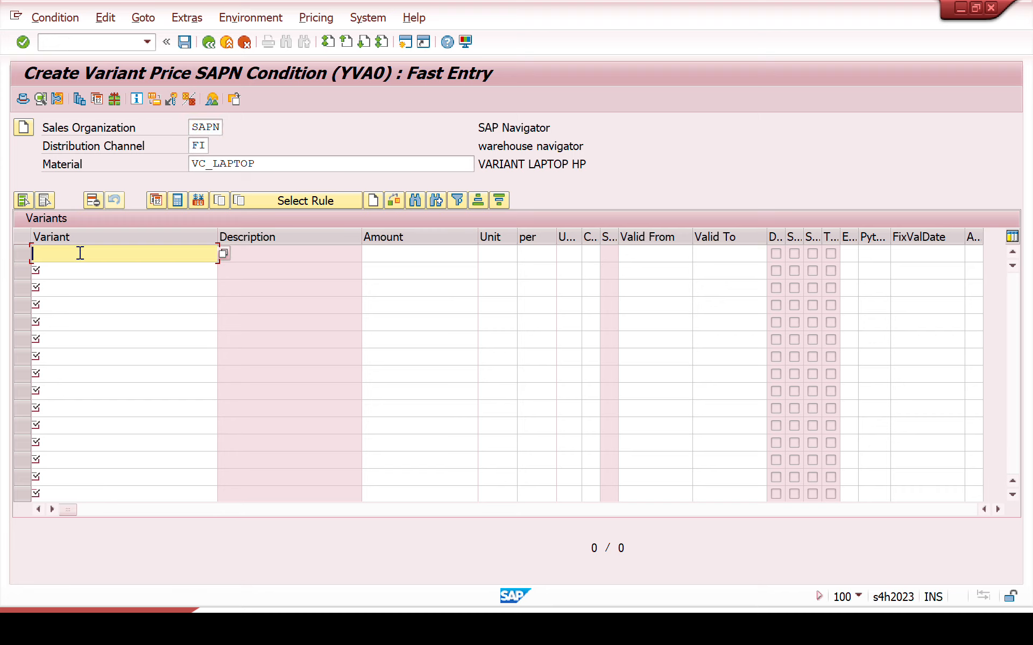
{"action": "left_click", "coordinate": [83, 278]}
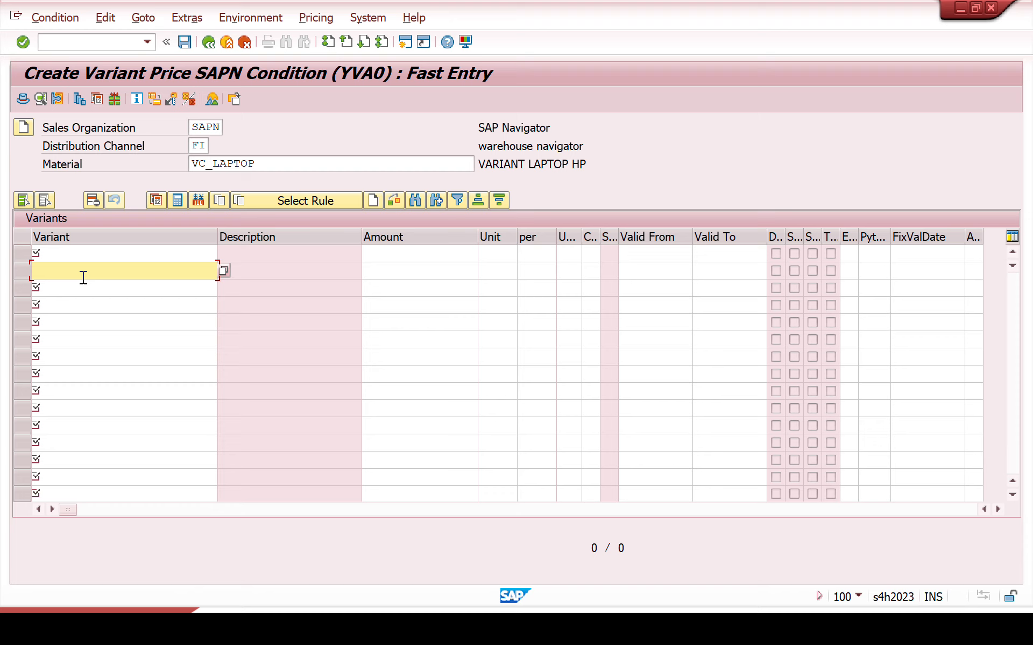
{"action": "left_click", "coordinate": [83, 289]}
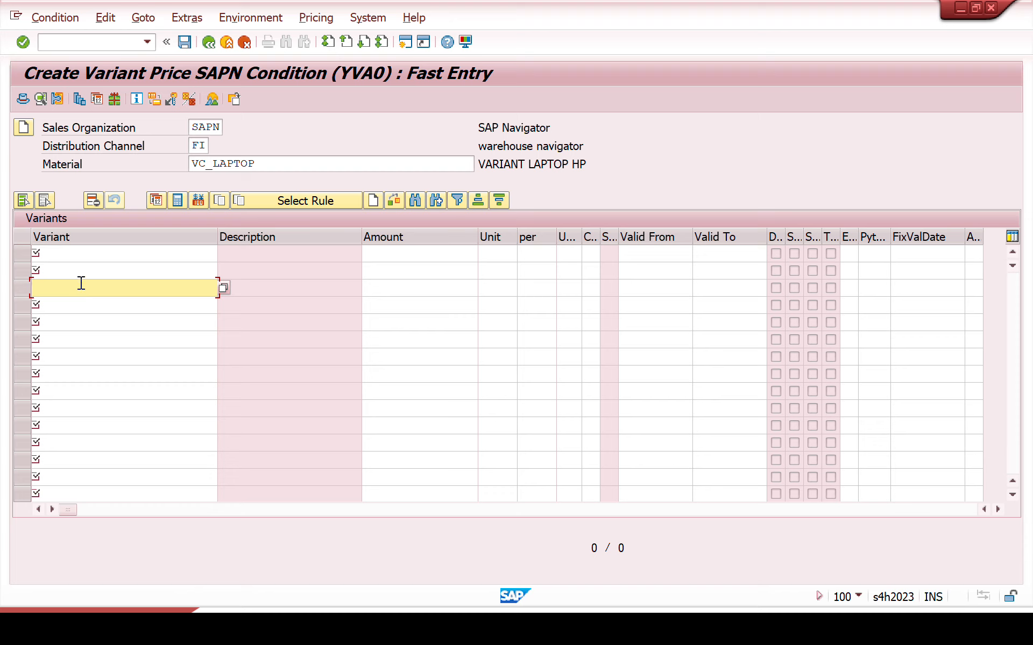
{"action": "left_click", "coordinate": [66, 254]}
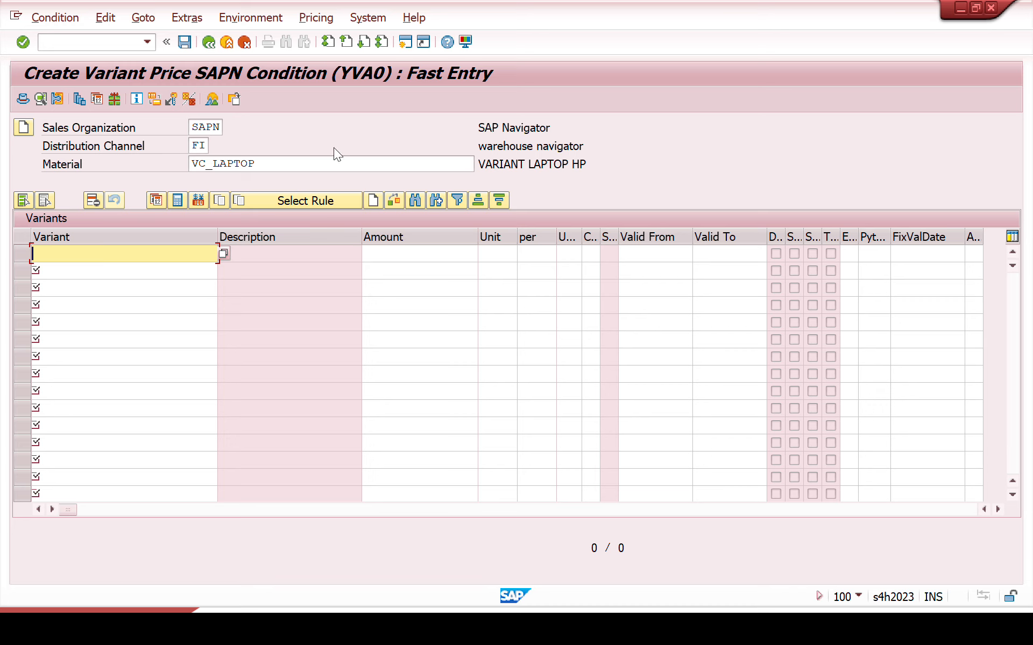
Step: Look up the allowed values of characteristic RAM with transaction CT04 in a new session
{"action": "left_click", "coordinate": [400, 46]}
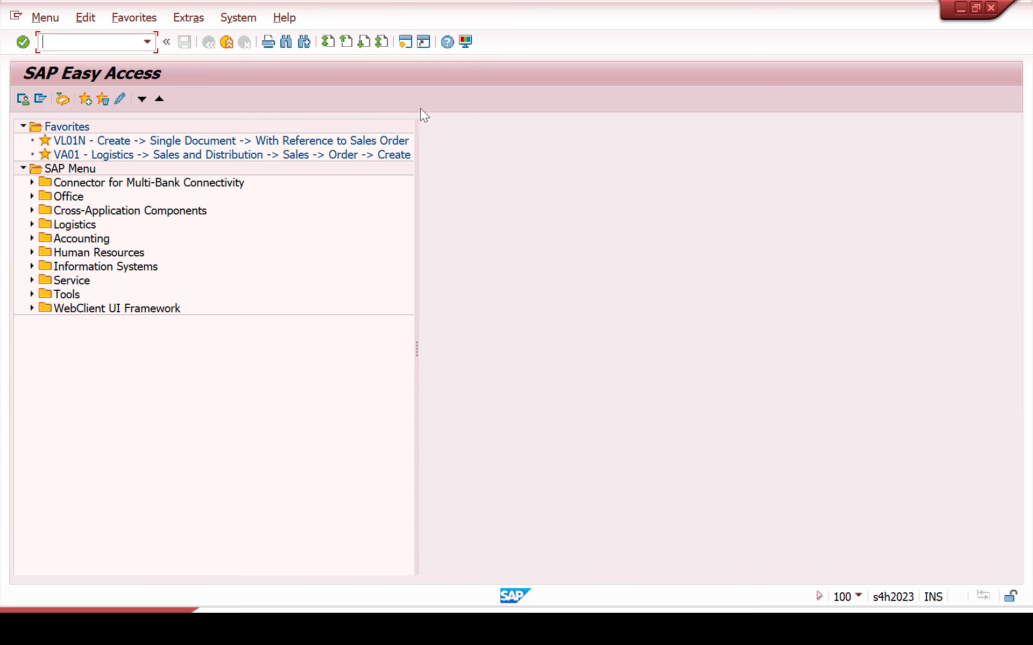
{"action": "type", "text": "ct04"}
{"action": "key", "text": "Return"}
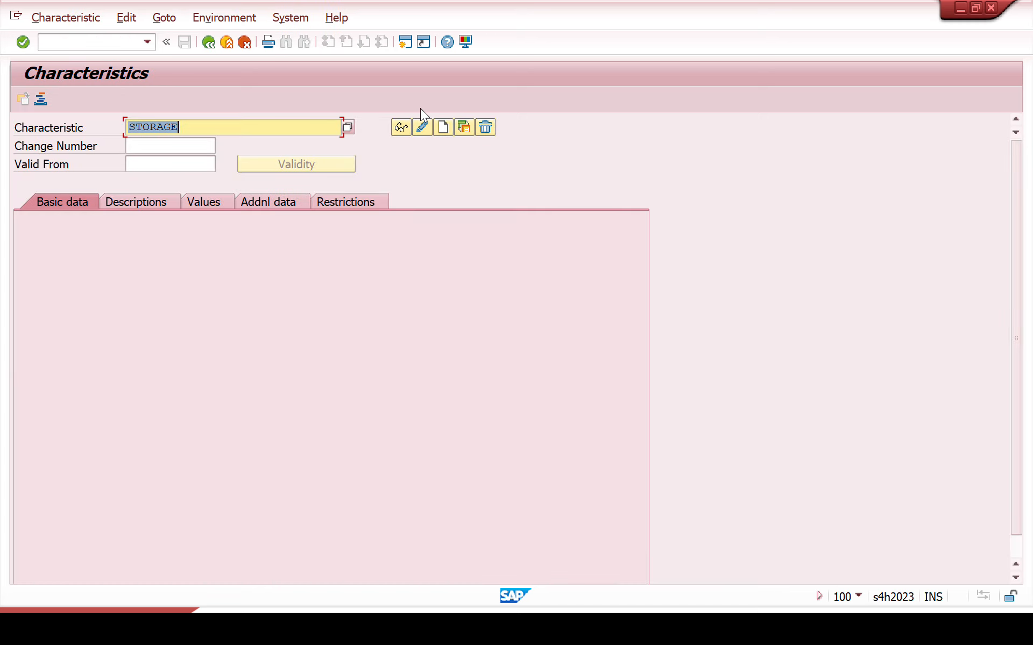
{"action": "key", "text": "BackSpace"}
{"action": "type", "text": "ram"}
{"action": "key", "text": "Return"}
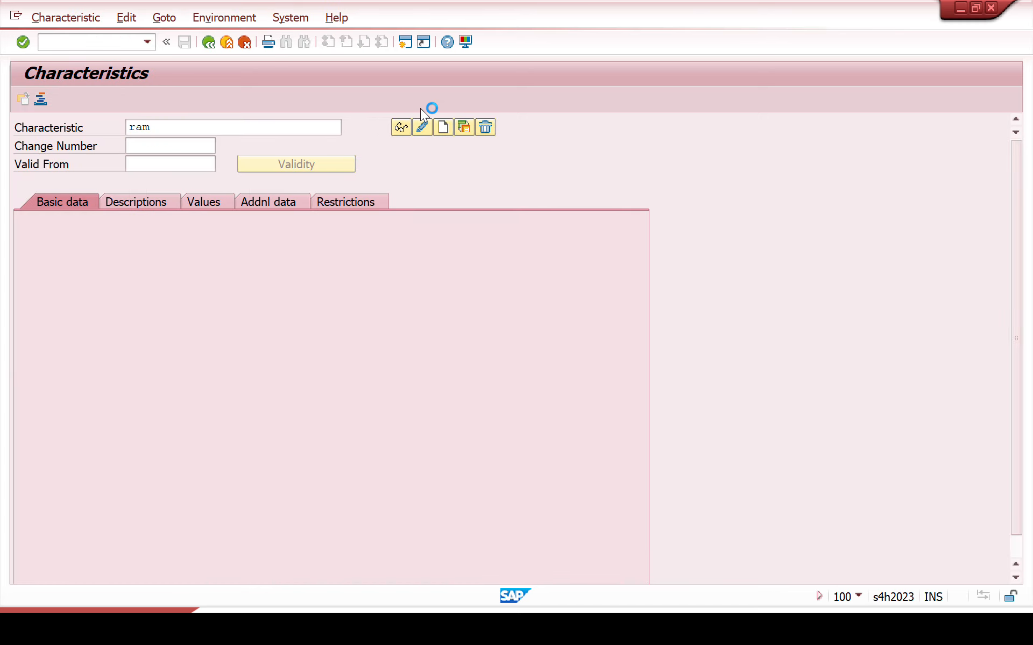
{"action": "left_click", "coordinate": [216, 203]}
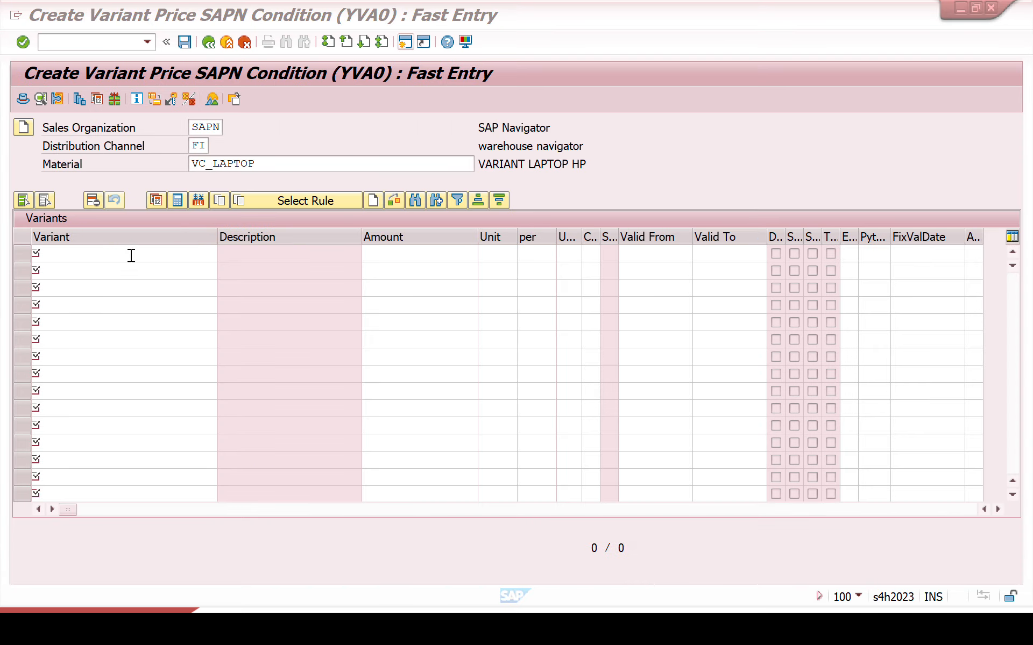
Step: Back in the YVA0 fast entry for VC_LAPTOP, enter the variants 4, 6, 8 and 12
{"action": "left_click", "coordinate": [131, 255]}
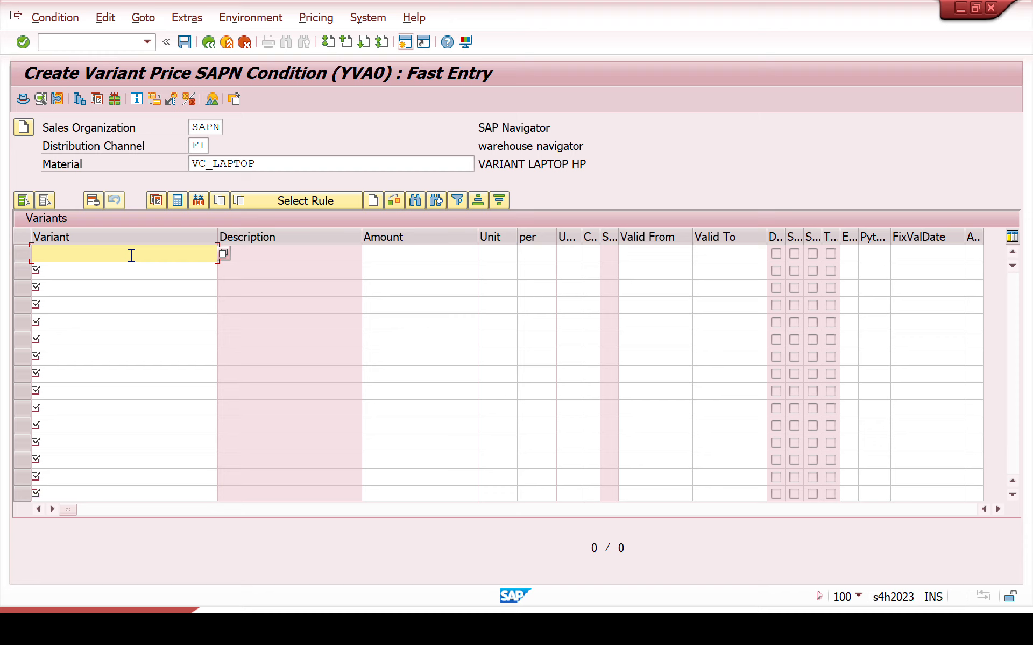
{"action": "type", "text": "4"}
{"action": "key", "text": "Return"}
{"action": "type", "text": "6"}
{"action": "key", "text": "Return"}
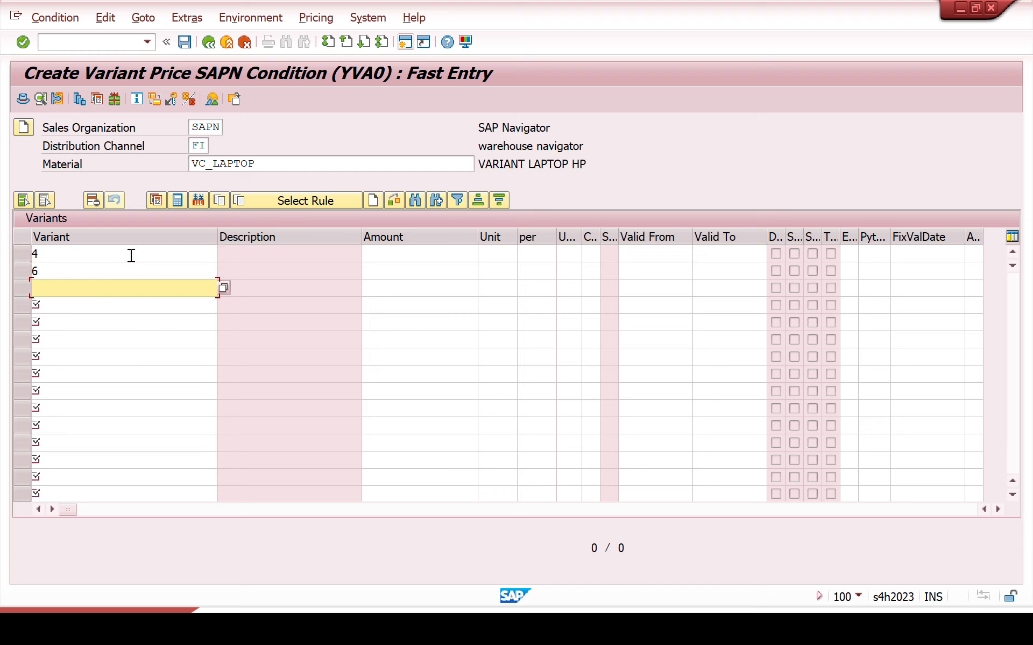
{"action": "type", "text": "8"}
{"action": "key", "text": "Return"}
{"action": "type", "text": "12"}
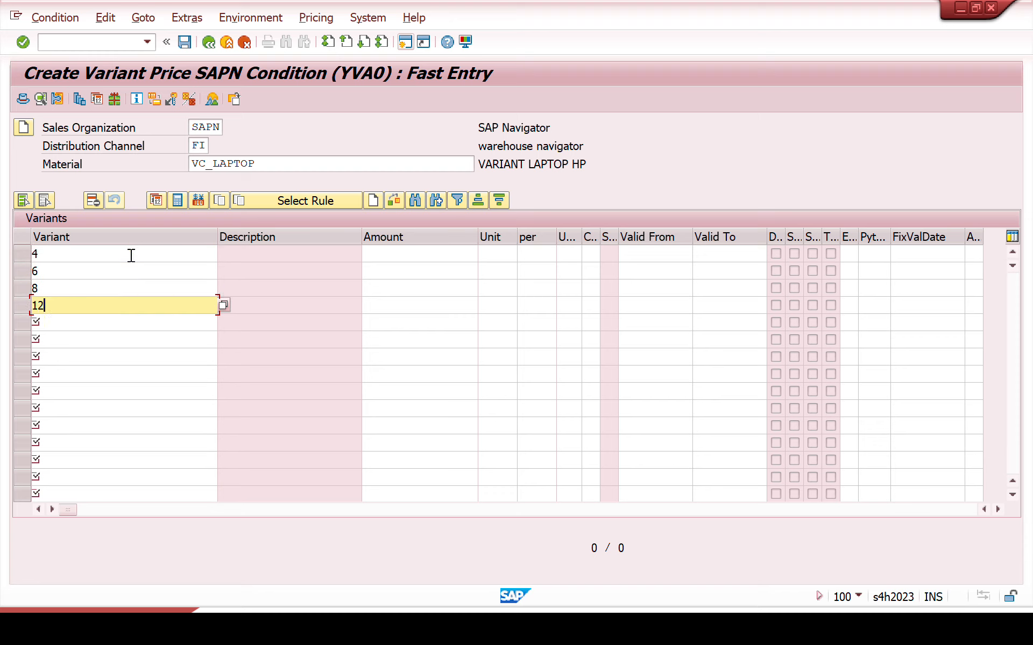
{"action": "left_click", "coordinate": [432, 253]}
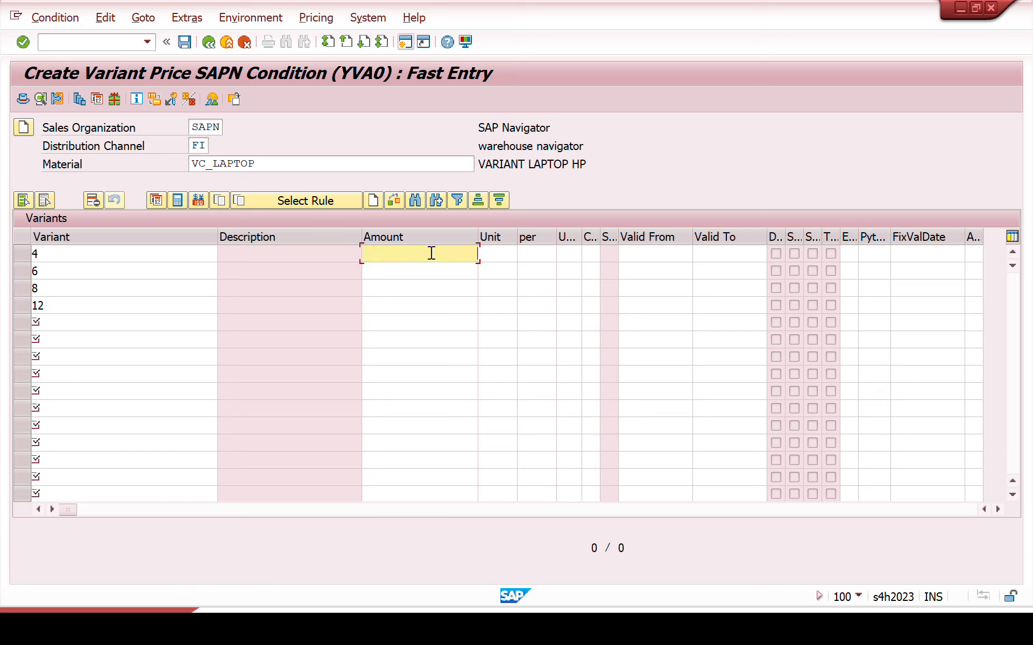
{"action": "key", "text": "Return"}
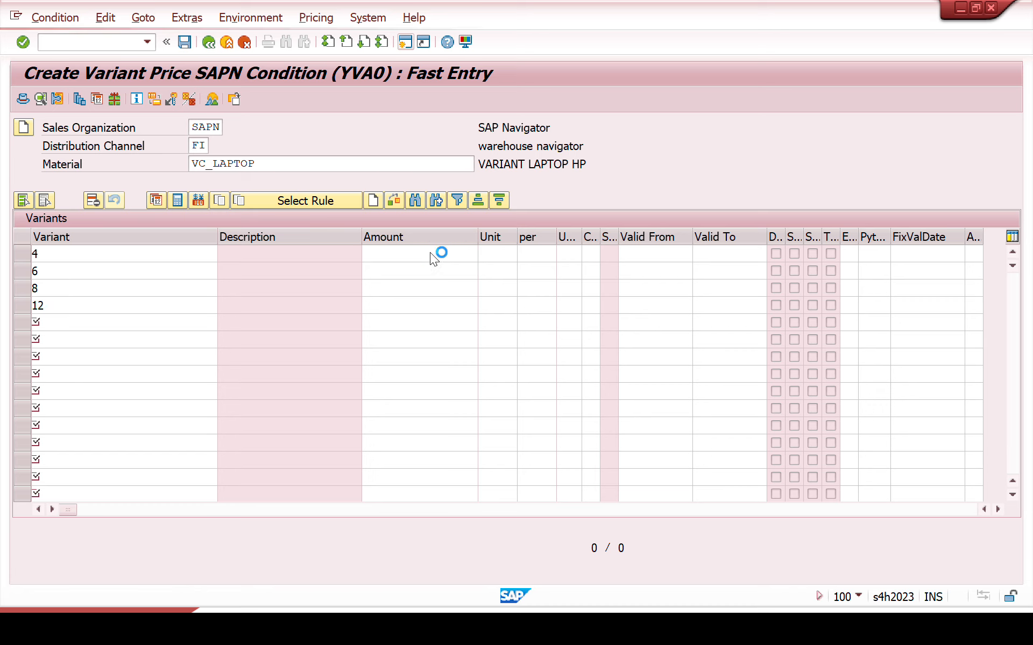
Step: Set the variant amounts to 2000 for 12, 1000 for 4, 1500 for 6 and 1800 for 8
{"action": "left_click", "coordinate": [432, 253]}
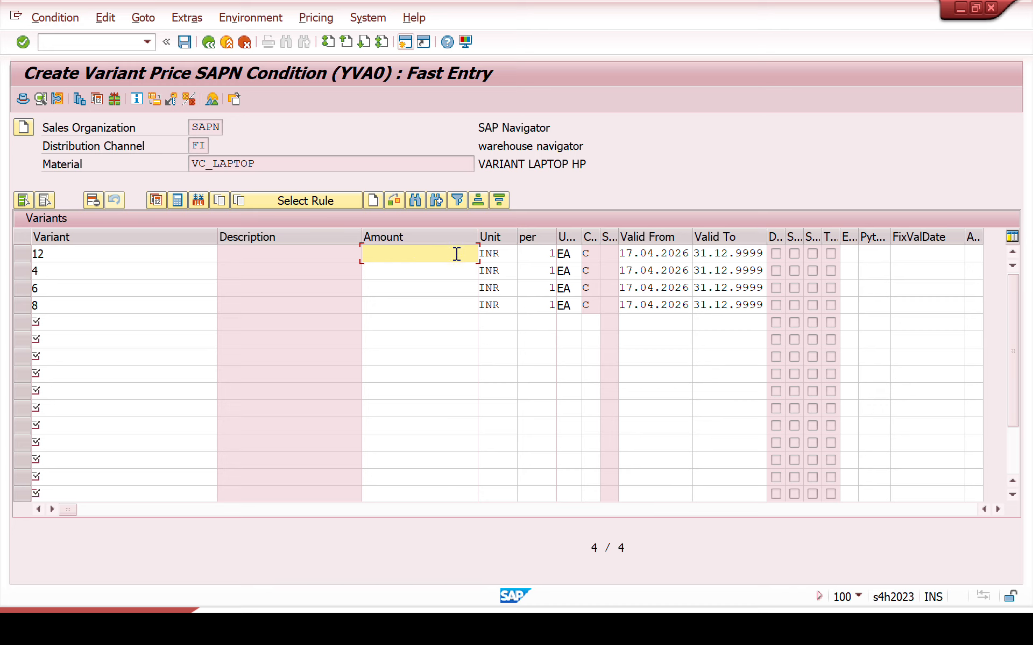
{"action": "type", "text": "2000"}
{"action": "left_click", "coordinate": [460, 269]}
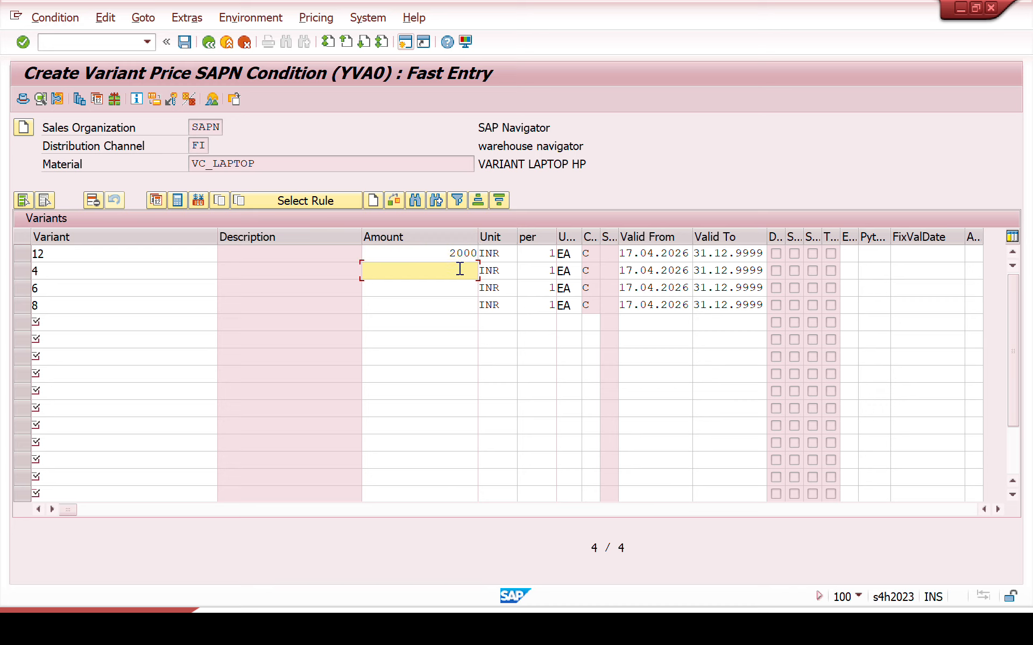
{"action": "type", "text": "1000"}
{"action": "left_click", "coordinate": [457, 285]}
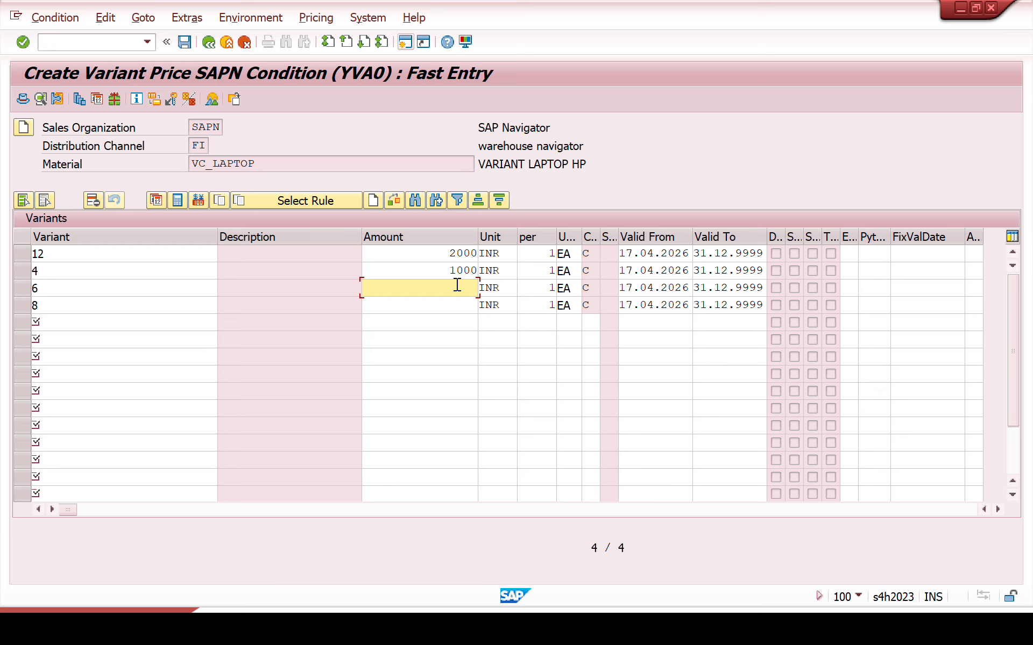
{"action": "type", "text": "1"}
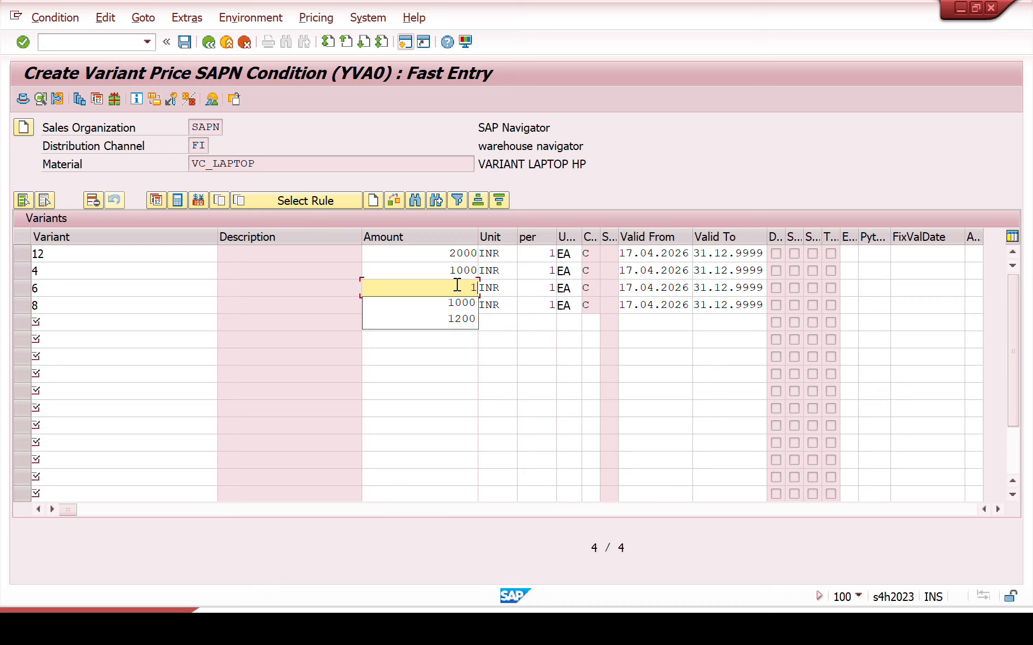
{"action": "type", "text": "500"}
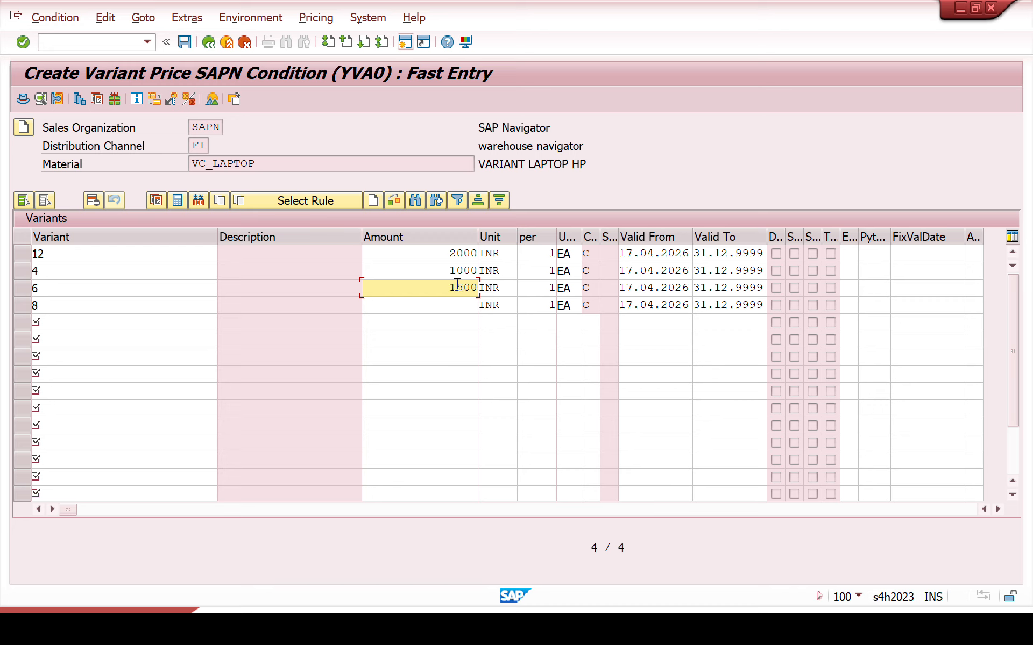
{"action": "left_click", "coordinate": [462, 311]}
{"action": "type", "text": "1800"}
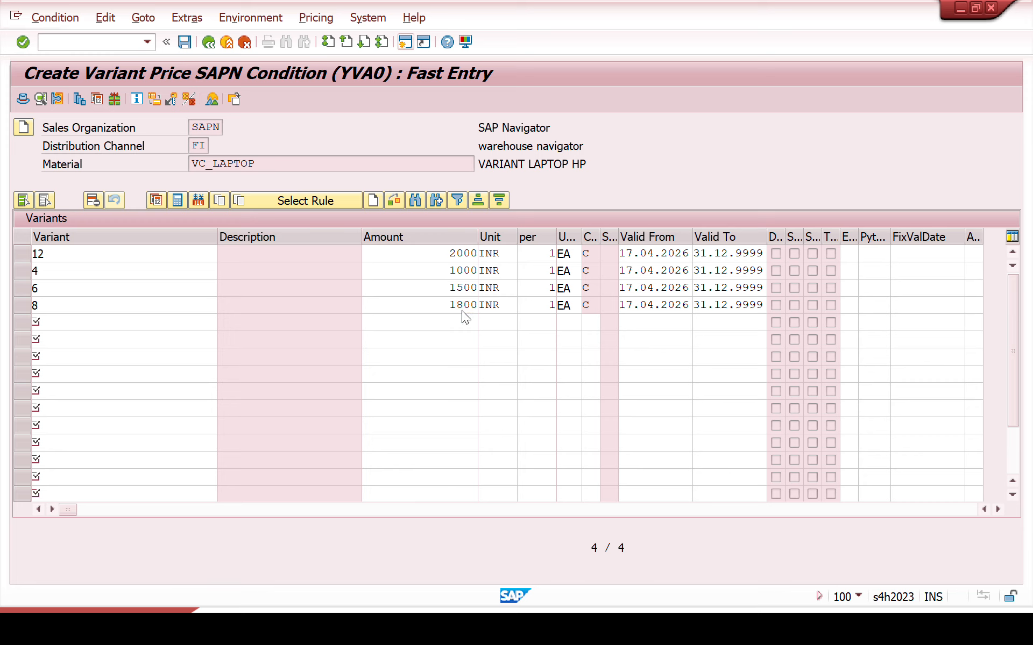
{"action": "key", "text": "Return"}
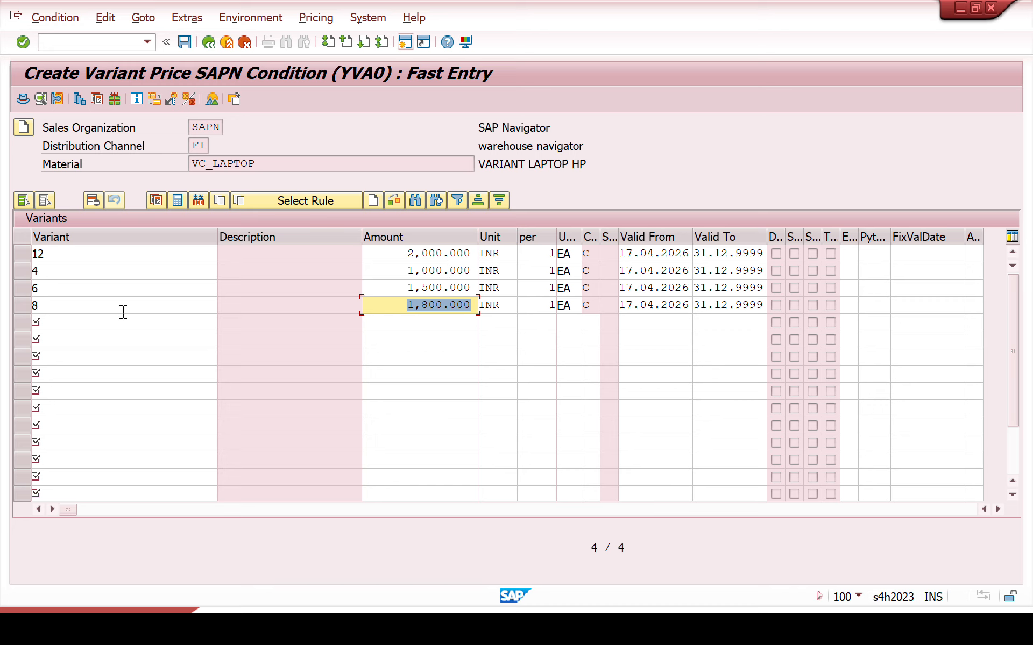
Step: Add the processor variants I5 with an amount of 2000 and I7 with an amount of 4000 to the YVA0 records
{"action": "left_click", "coordinate": [103, 324]}
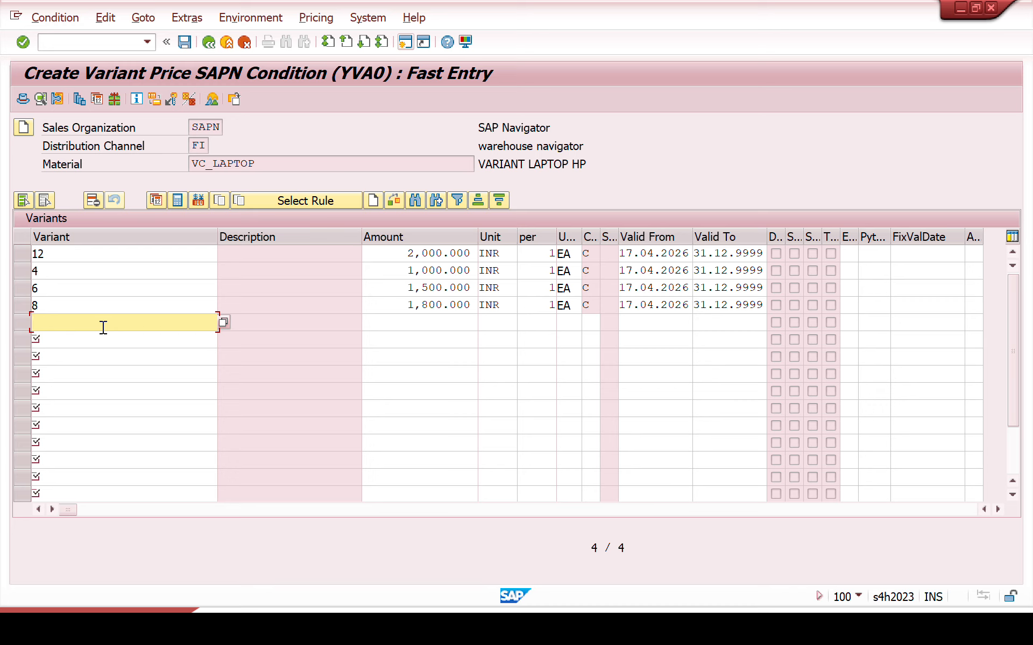
{"action": "type", "text": "i"}
{"action": "key", "text": "BackSpace"}
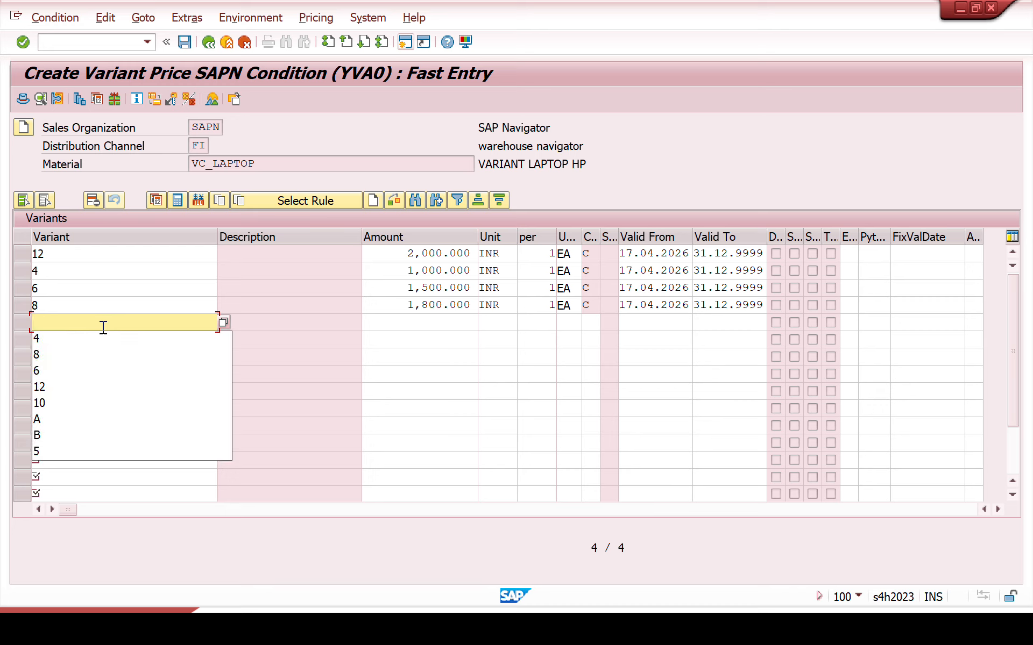
{"action": "type", "text": "I5"}
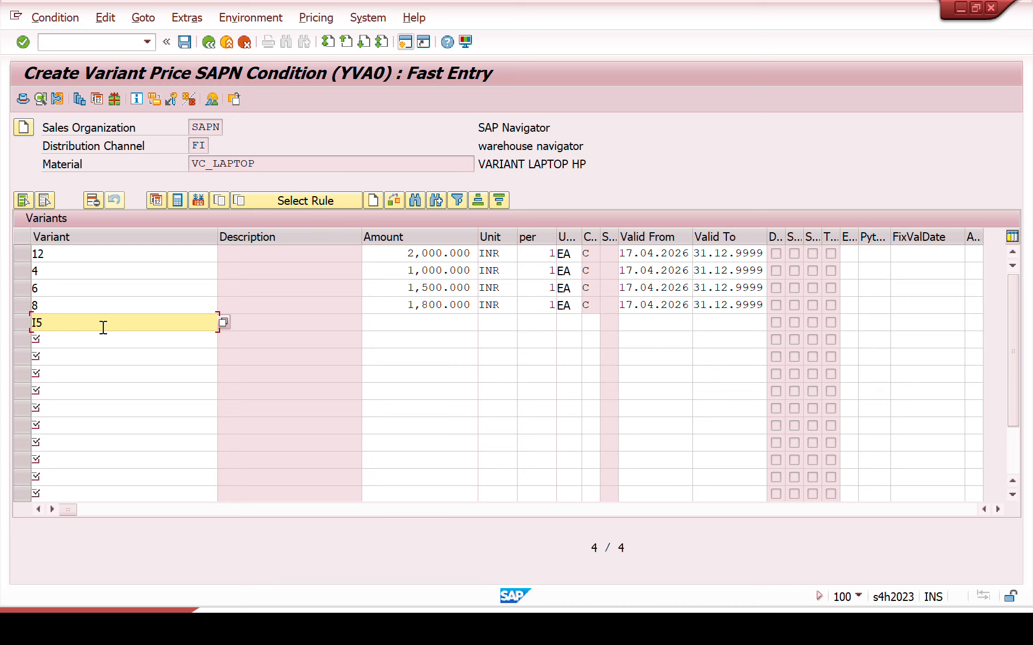
{"action": "left_click", "coordinate": [414, 324]}
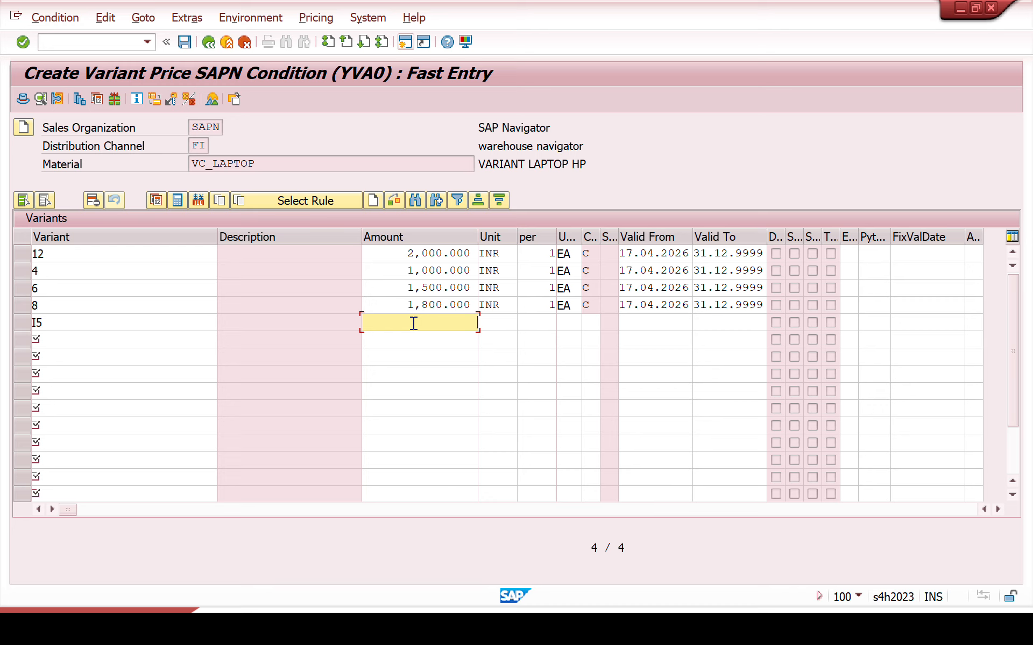
{"action": "type", "text": "2000"}
{"action": "left_click", "coordinate": [166, 347]}
{"action": "type", "text": "I"}
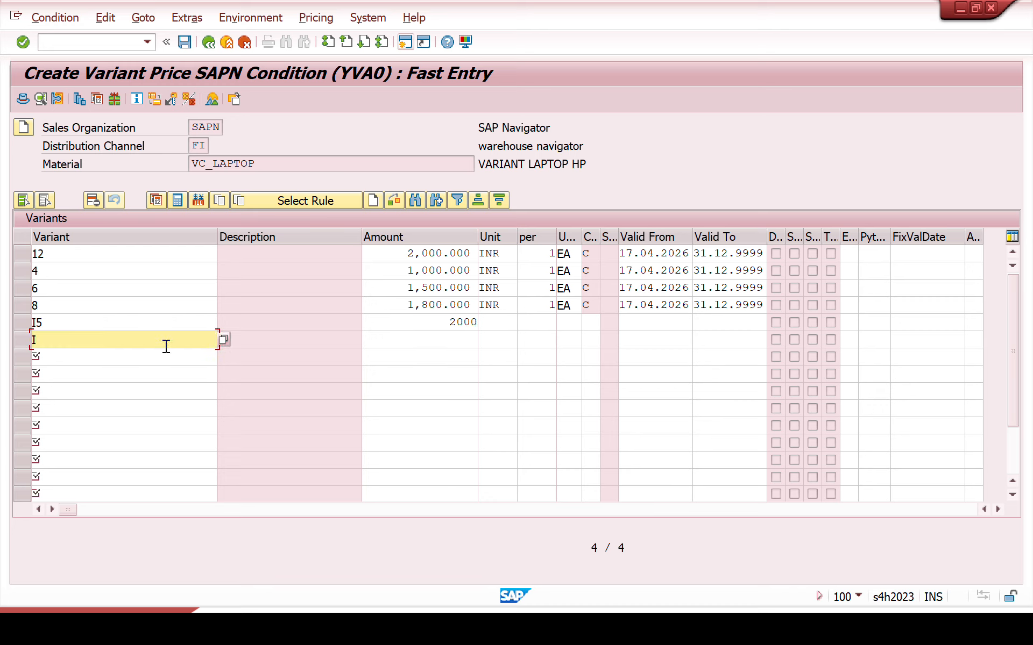
{"action": "type", "text": "7"}
{"action": "key", "text": "Tab"}
{"action": "type", "text": "4000"}
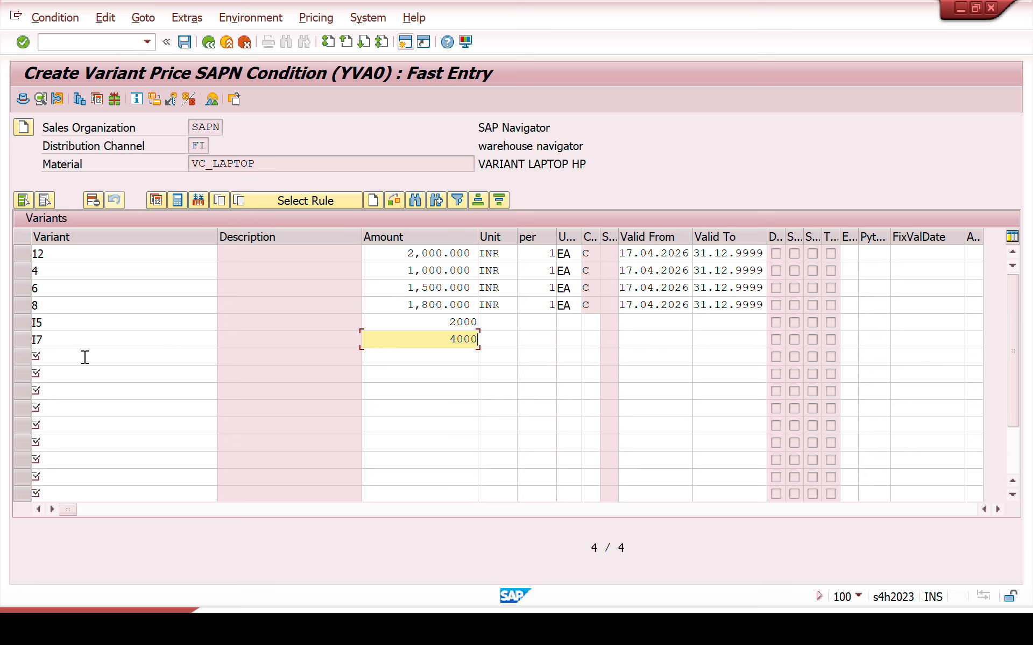
{"action": "left_click", "coordinate": [63, 341]}
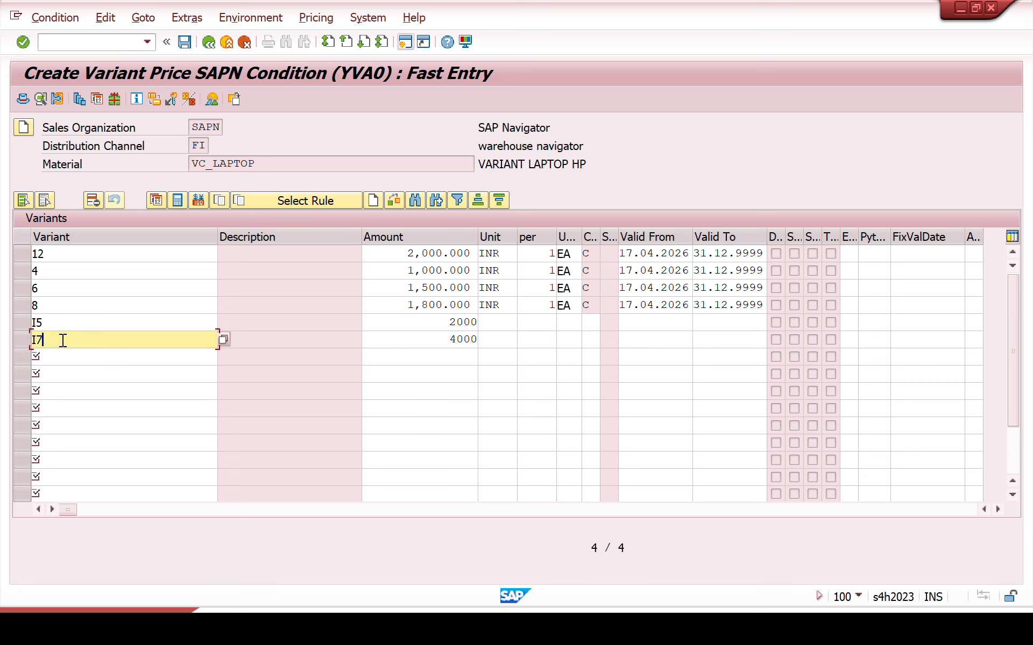
{"action": "left_click_drag", "start_coordinate": [60, 340], "coordinate": [27, 341]}
{"action": "left_click", "coordinate": [64, 337]}
Step: Add the storage variants 512 with amount 1000 and 1 TB with amount 1200, and save the condition records
{"action": "left_click", "coordinate": [47, 355]}
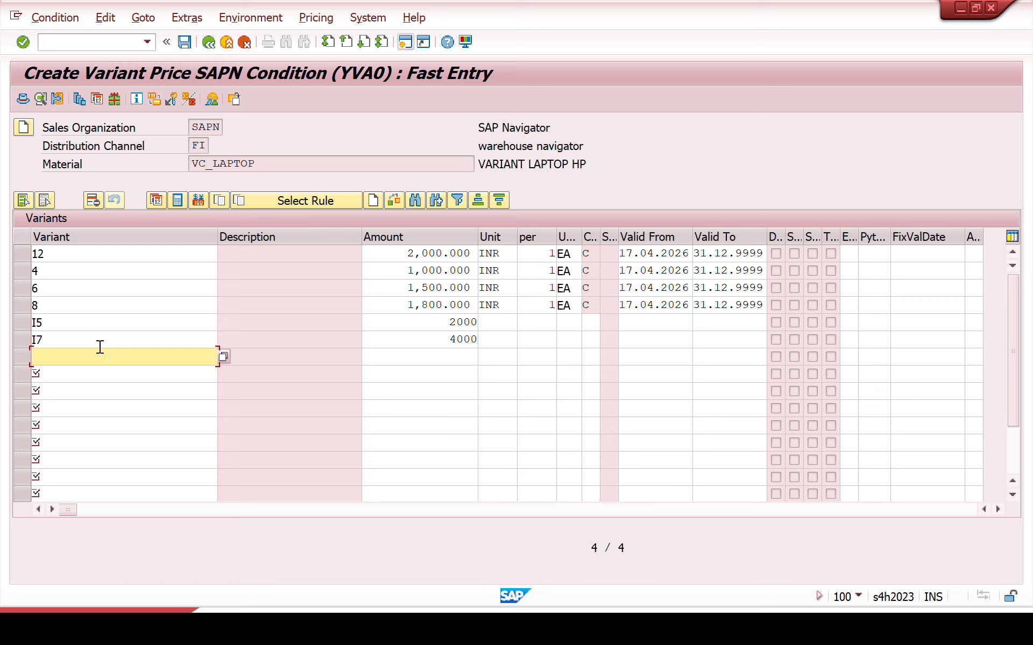
{"action": "type", "text": "512"}
{"action": "left_click", "coordinate": [439, 356]}
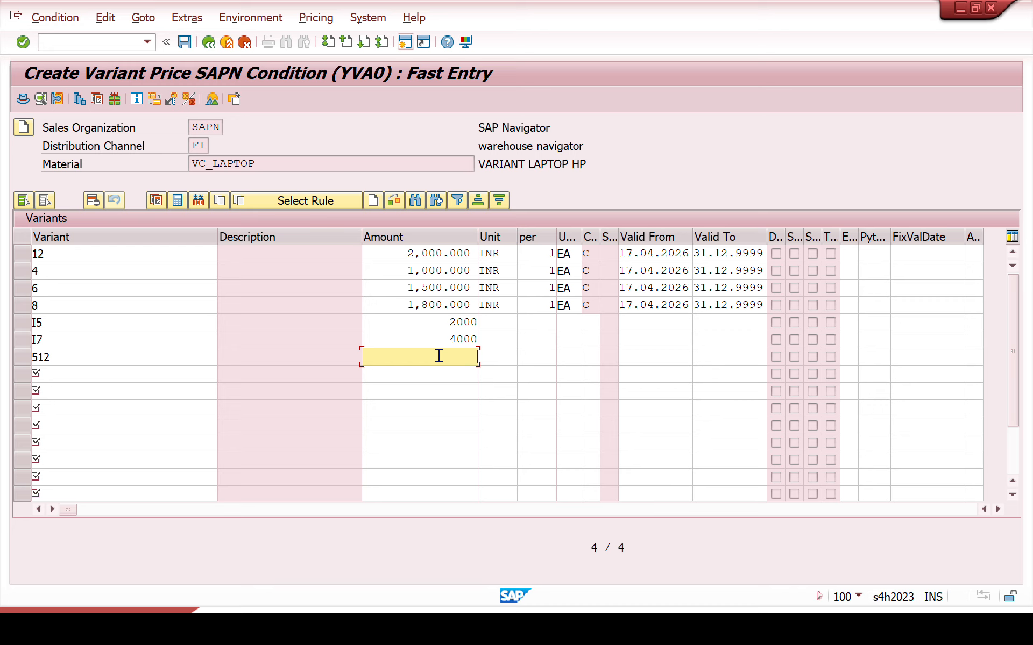
{"action": "type", "text": "1"}
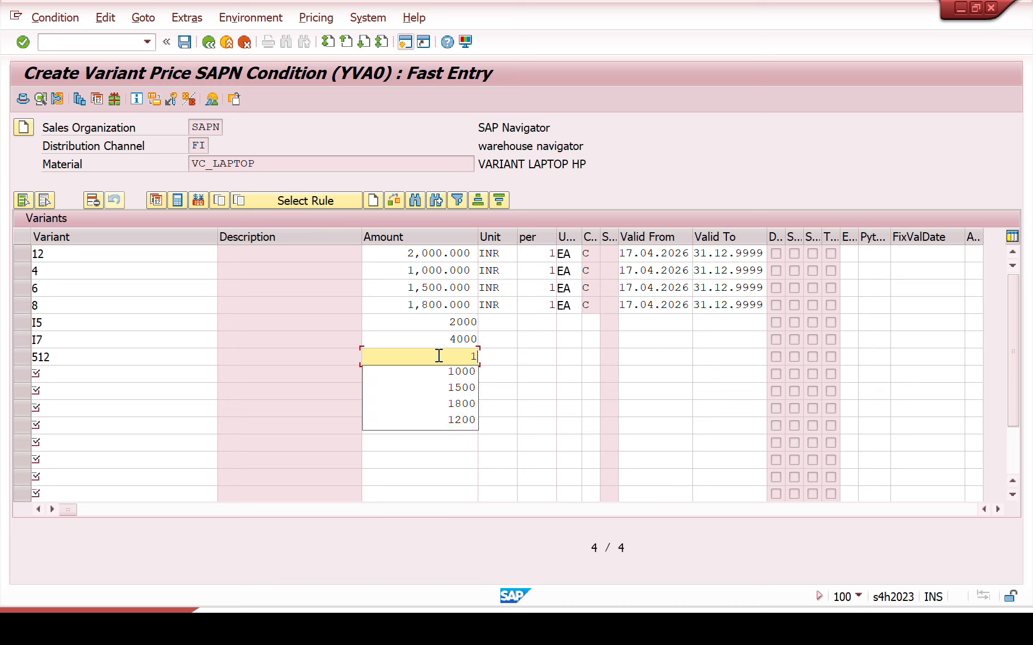
{"action": "type", "text": "000"}
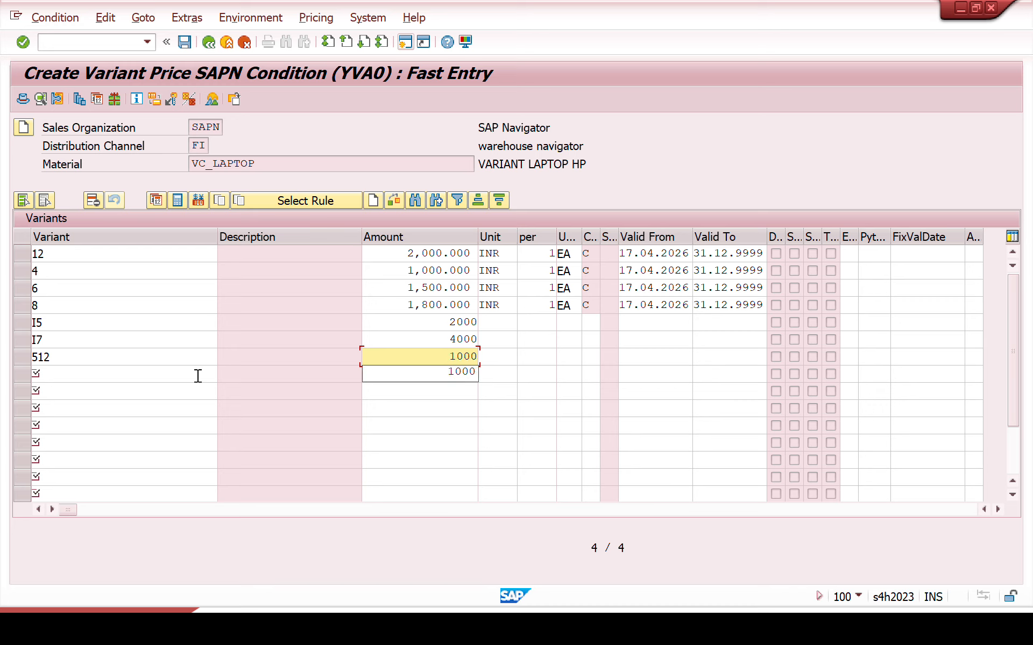
{"action": "left_click", "coordinate": [148, 379]}
{"action": "type", "text": "1 TB"}
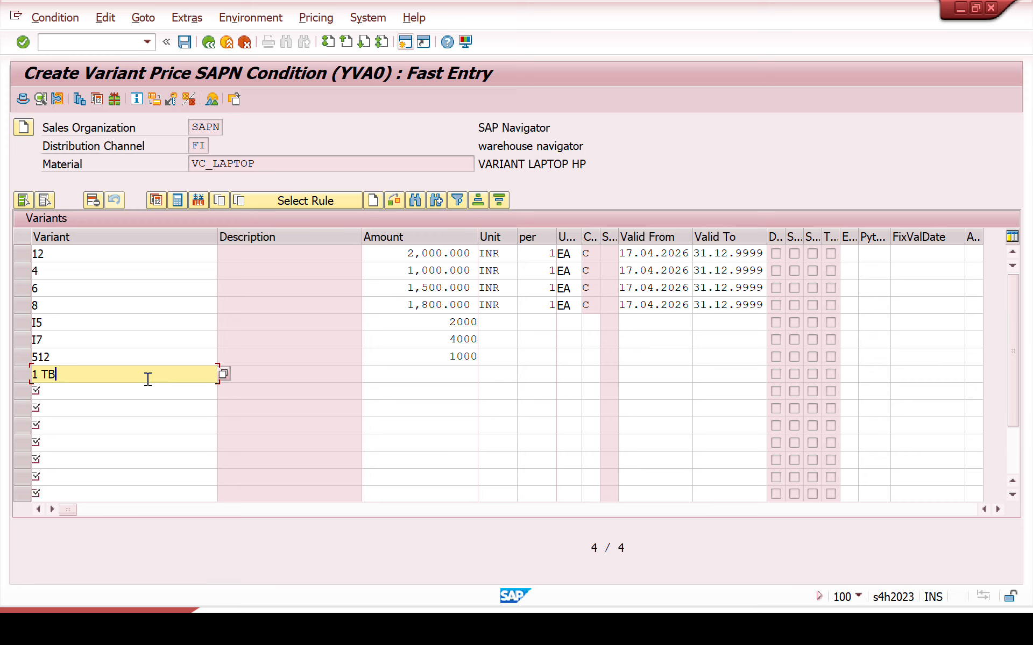
{"action": "left_click", "coordinate": [428, 375]}
{"action": "type", "text": "1200"}
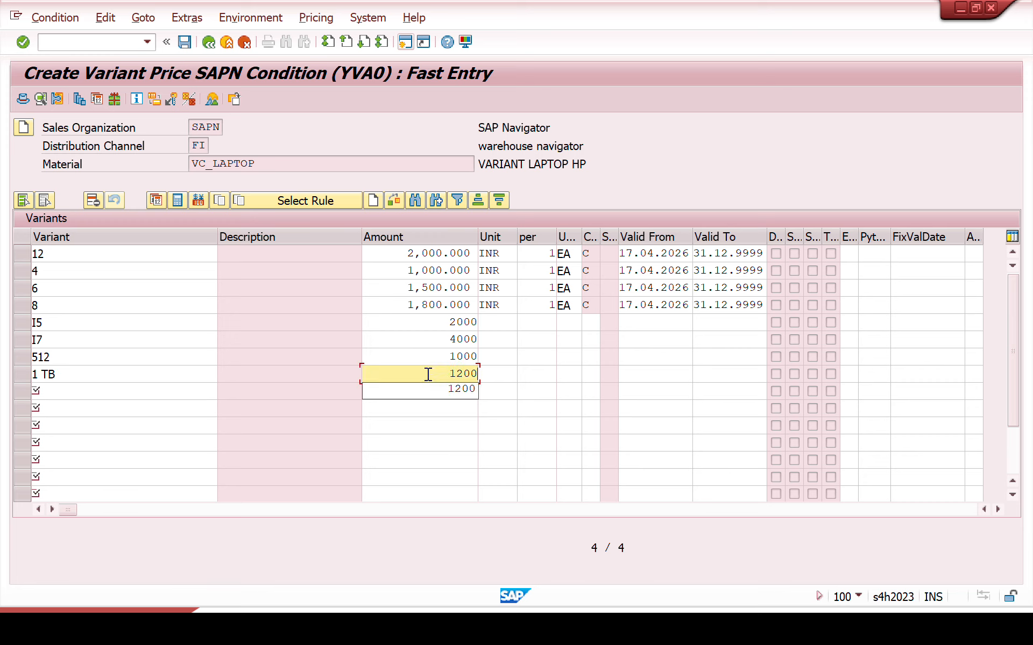
{"action": "key", "text": "Return"}
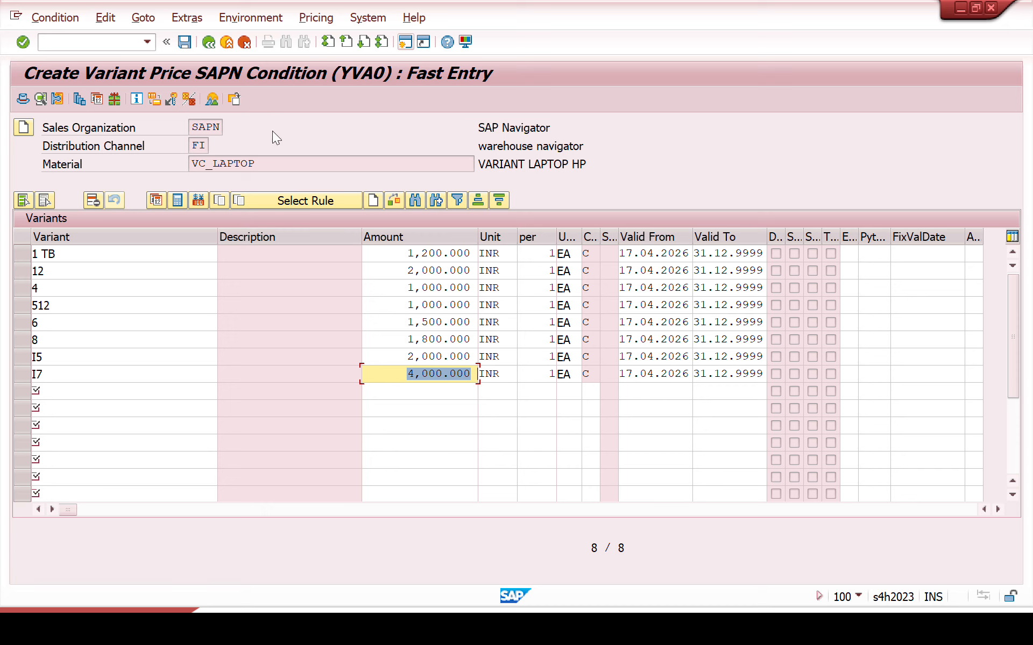
{"action": "left_click", "coordinate": [187, 40]}
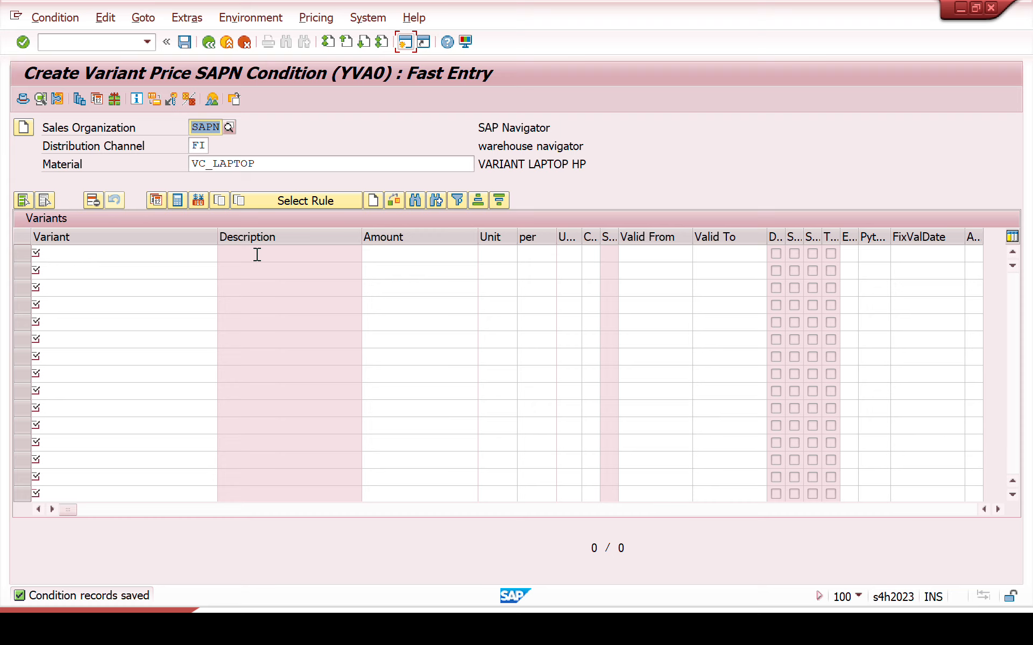
Step: Leave the condition entry and start a sales order of type SAPN with transaction VA01
{"action": "left_click", "coordinate": [115, 44]}
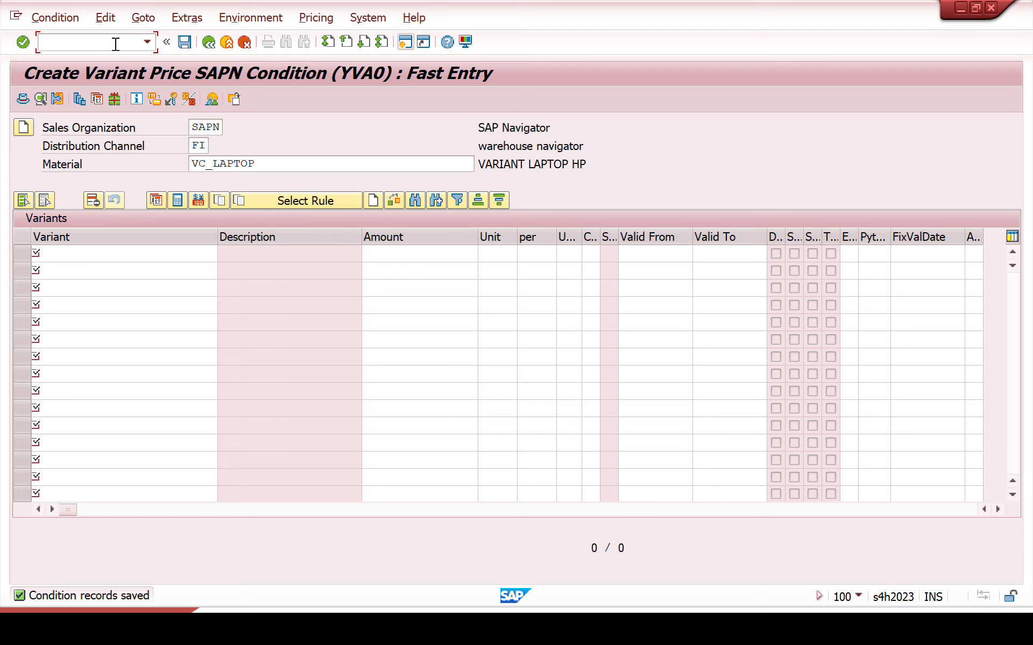
{"action": "type", "text": "/n"}
{"action": "key", "text": "Return"}
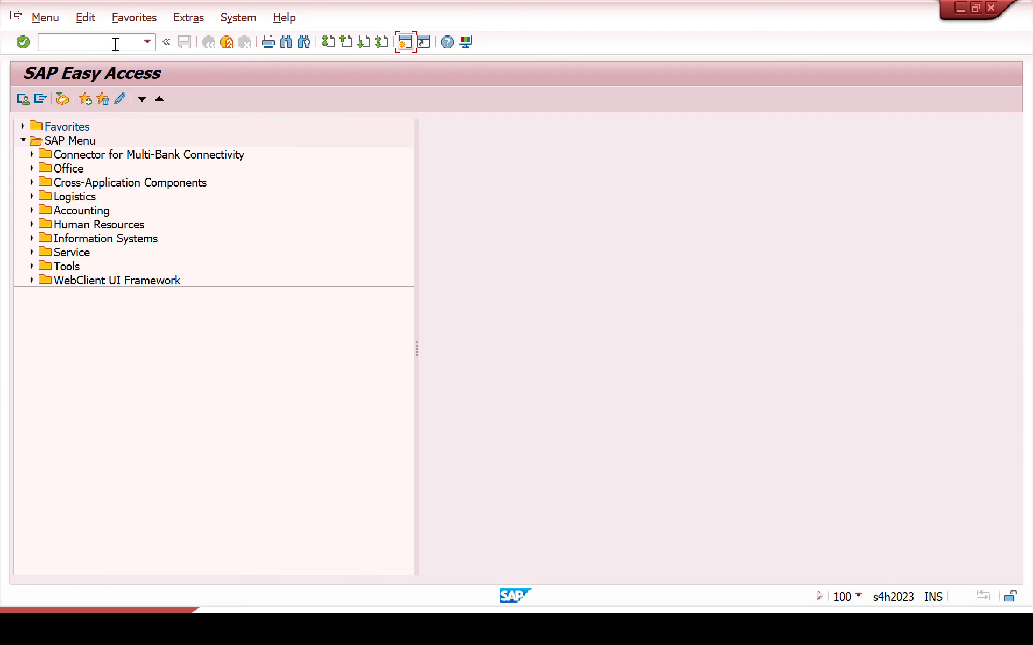
{"action": "type", "text": "VA01"}
{"action": "key", "text": "Return"}
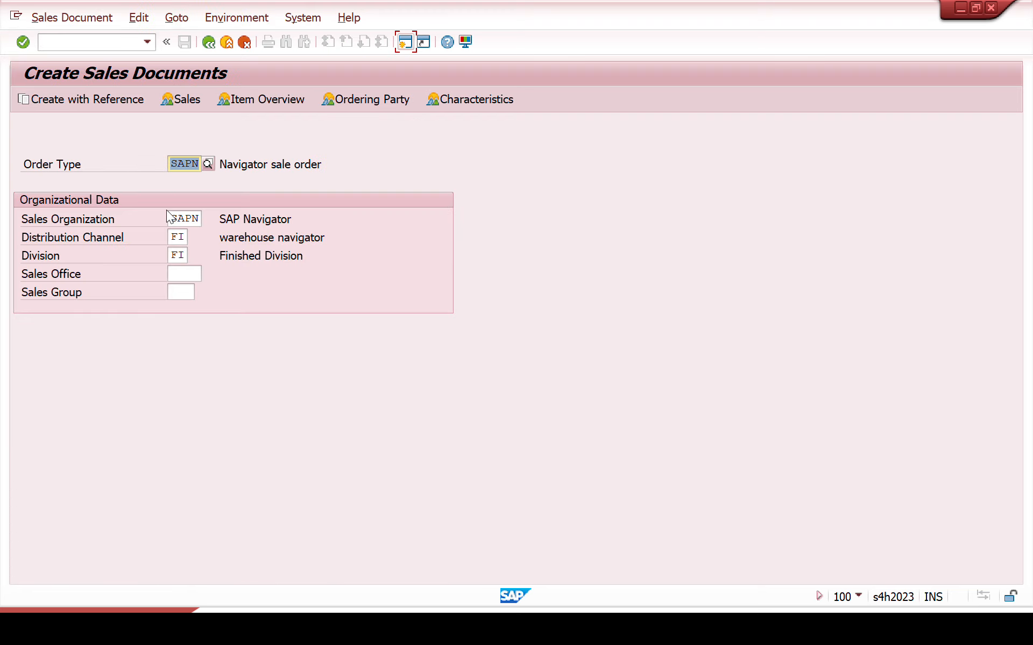
{"action": "key", "text": "Return"}
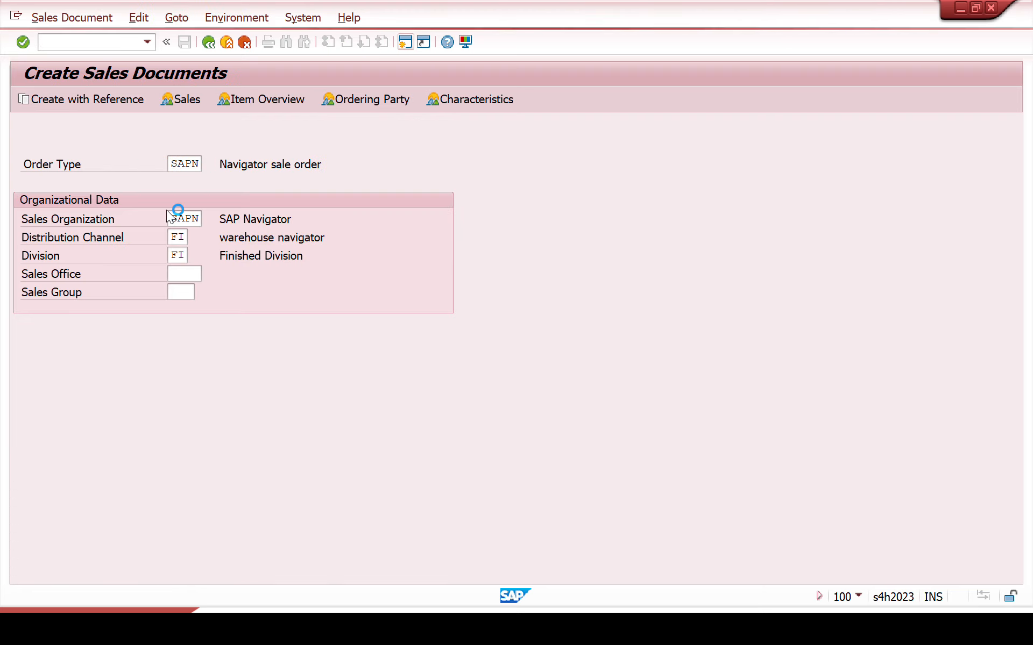
Step: Enter the sold-to party's customer number and the customer reference DG in the order header
{"action": "type", "text": "1200000014"}
{"action": "key", "text": "Return"}
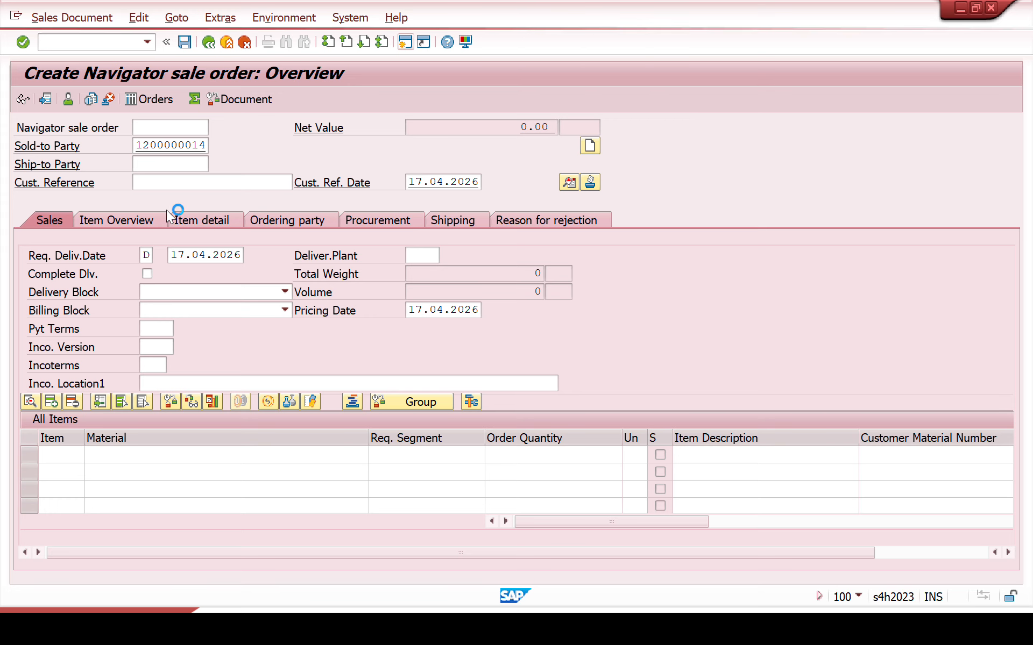
{"action": "type", "text": "DG"}
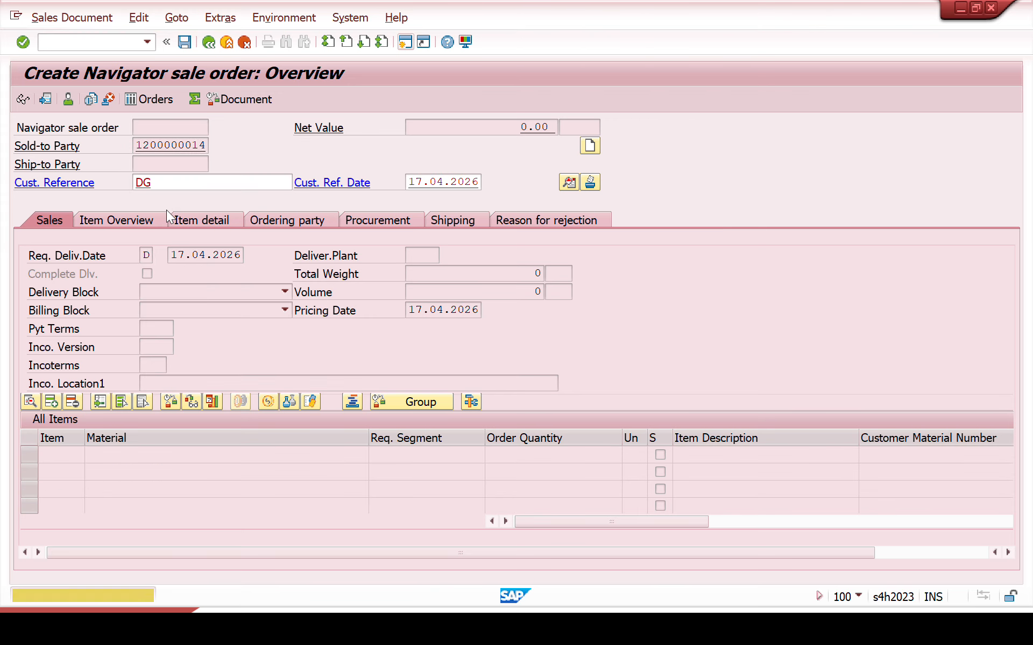
{"action": "key", "text": "Return"}
Step: Add the order item VC_LAPTOP with a quantity of 1 and proceed to its characteristic value assignment
{"action": "key", "text": "BackSpace"}
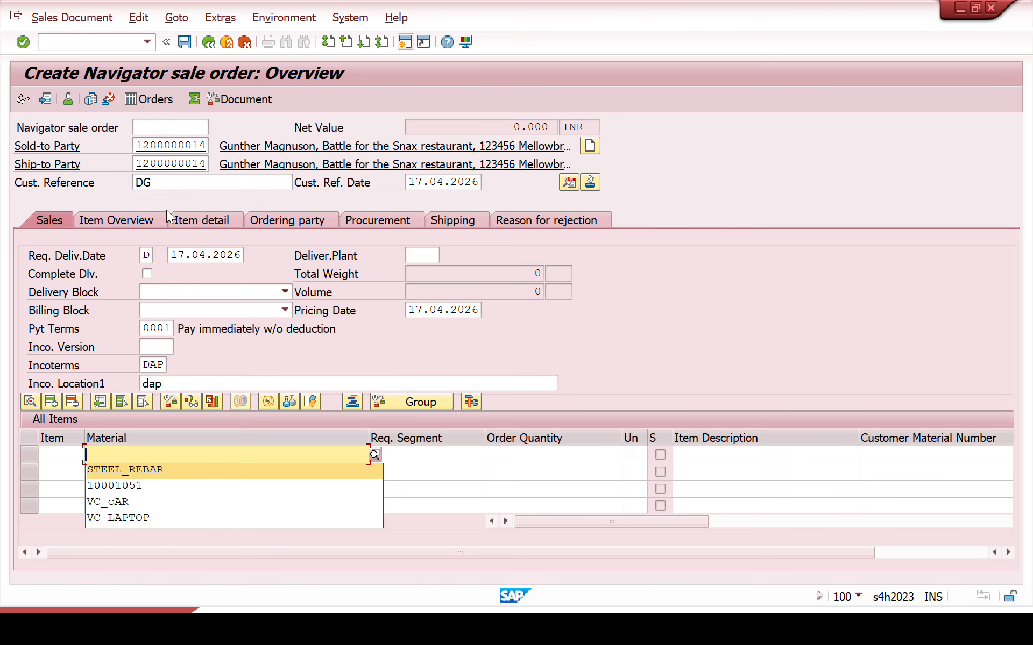
{"action": "key", "text": "Down"}
{"action": "key", "text": "Down"}
{"action": "key", "text": "Down"}
{"action": "key", "text": "Return"}
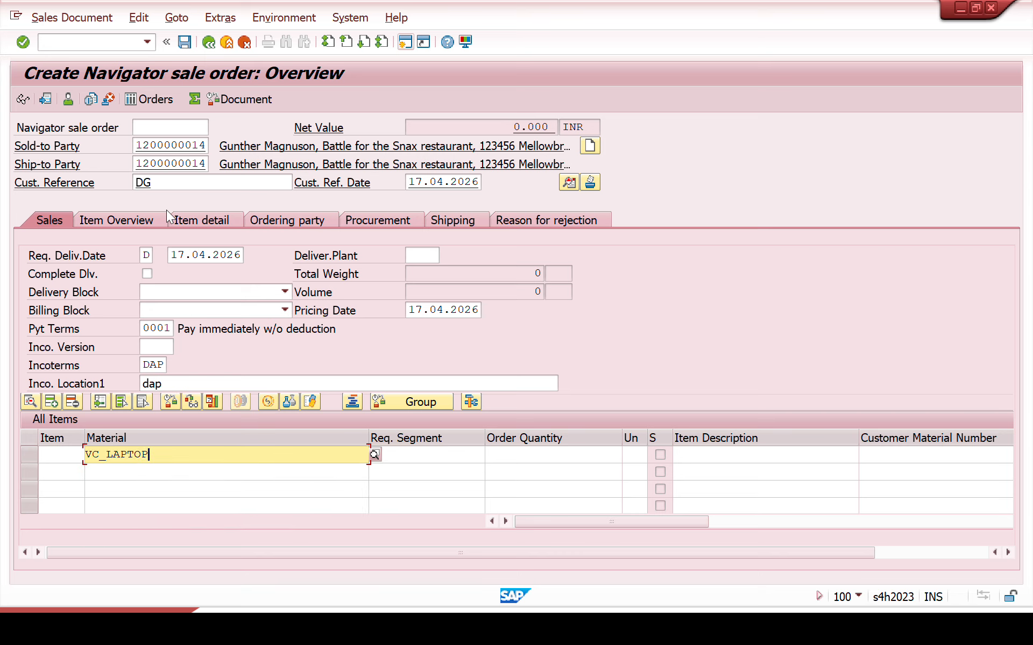
{"action": "key", "text": "Tab"}
{"action": "key", "text": "Tab"}
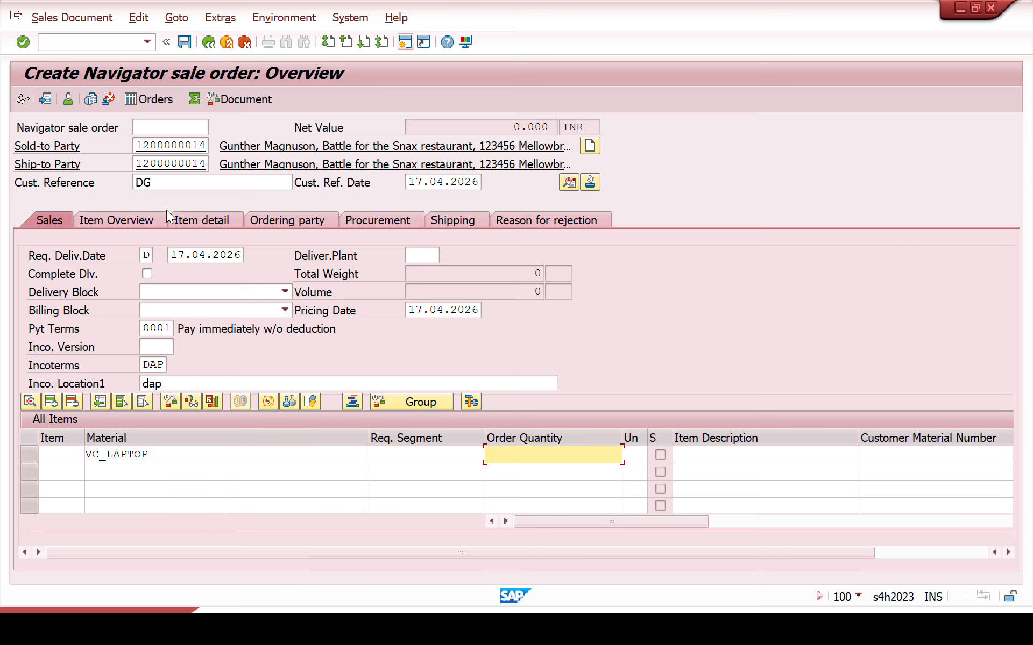
{"action": "type", "text": "1"}
{"action": "key", "text": "Return"}
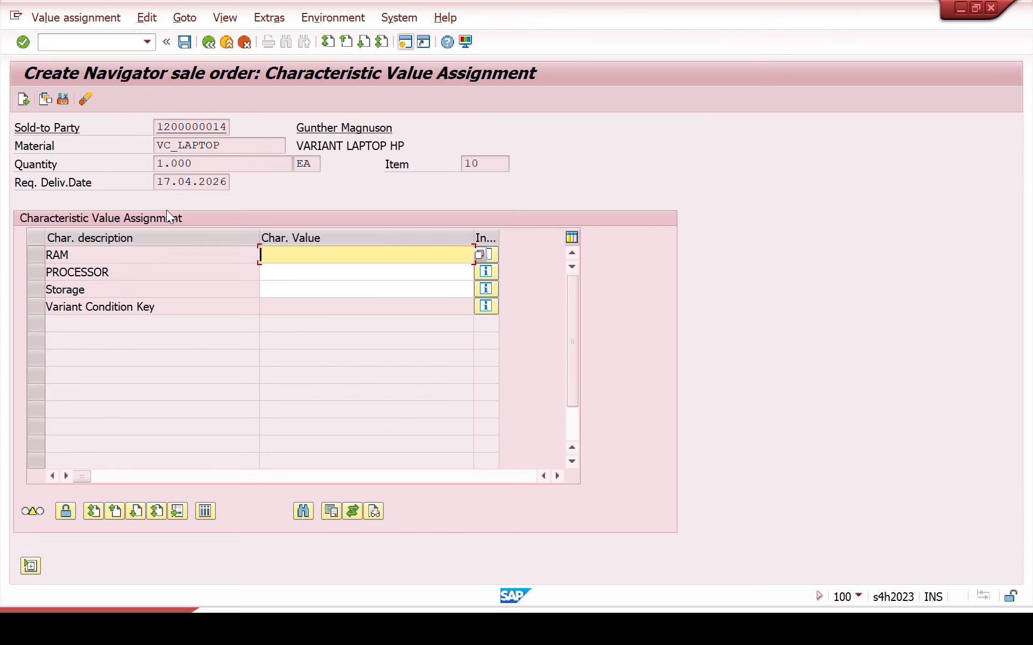
Step: Configure the laptop with RAM 4, processor I5 and storage 512, and accept the characteristic values
{"action": "left_click", "coordinate": [480, 254]}
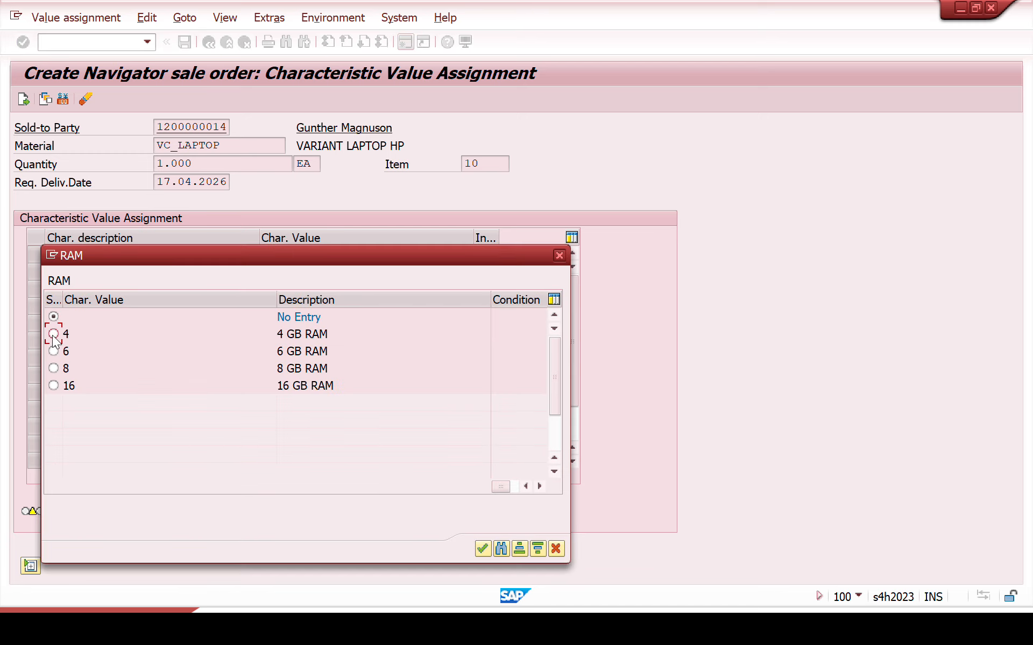
{"action": "left_click", "coordinate": [482, 549]}
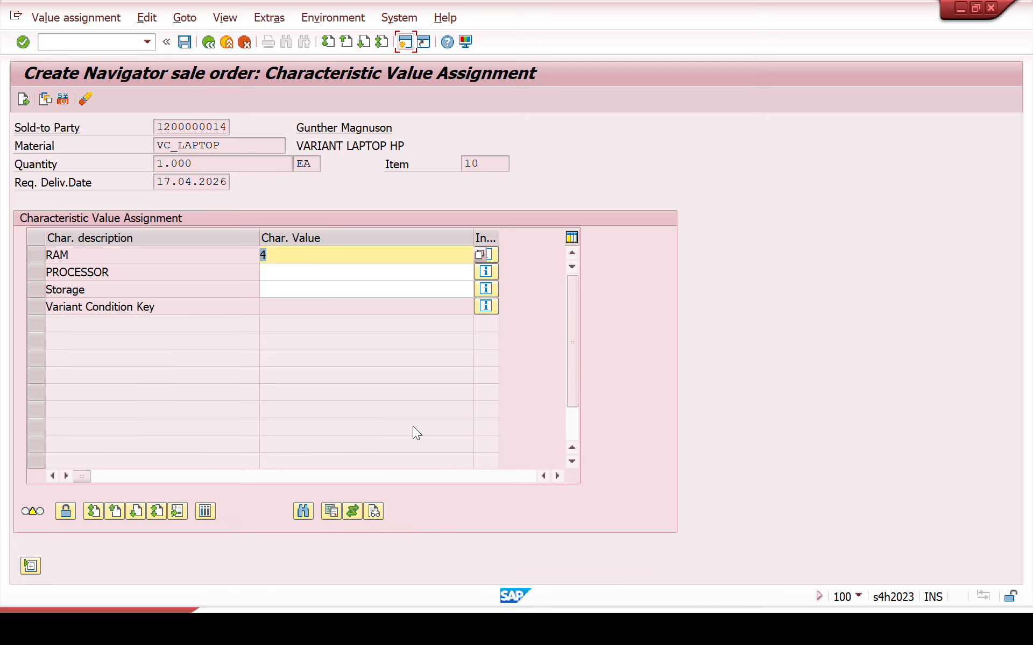
{"action": "left_click", "coordinate": [388, 270]}
{"action": "key", "text": "F4"}
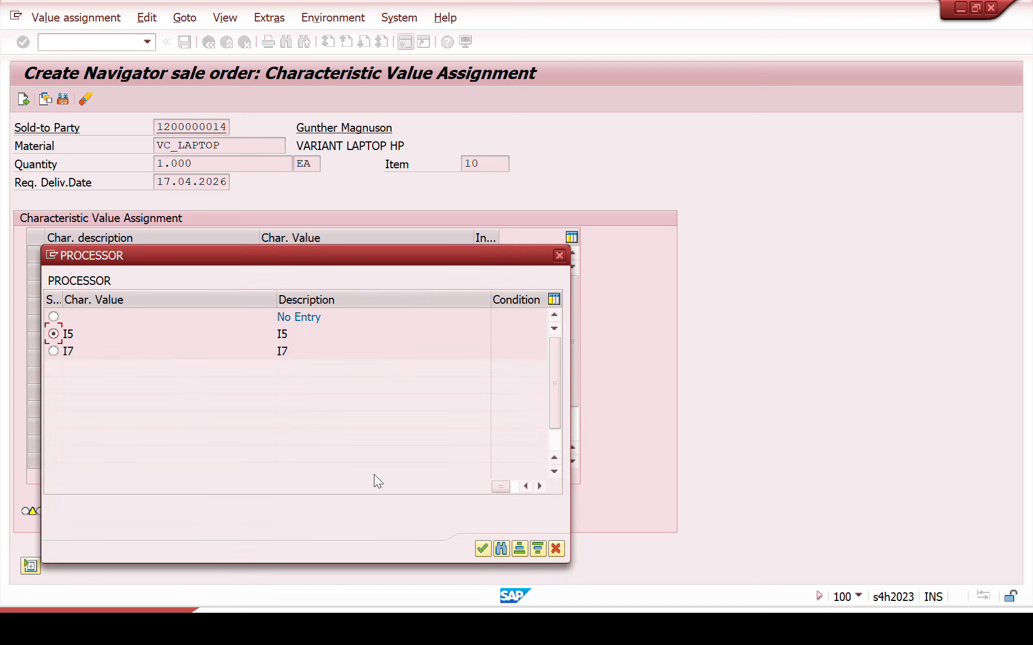
{"action": "left_click", "coordinate": [475, 546]}
{"action": "left_click", "coordinate": [330, 290]}
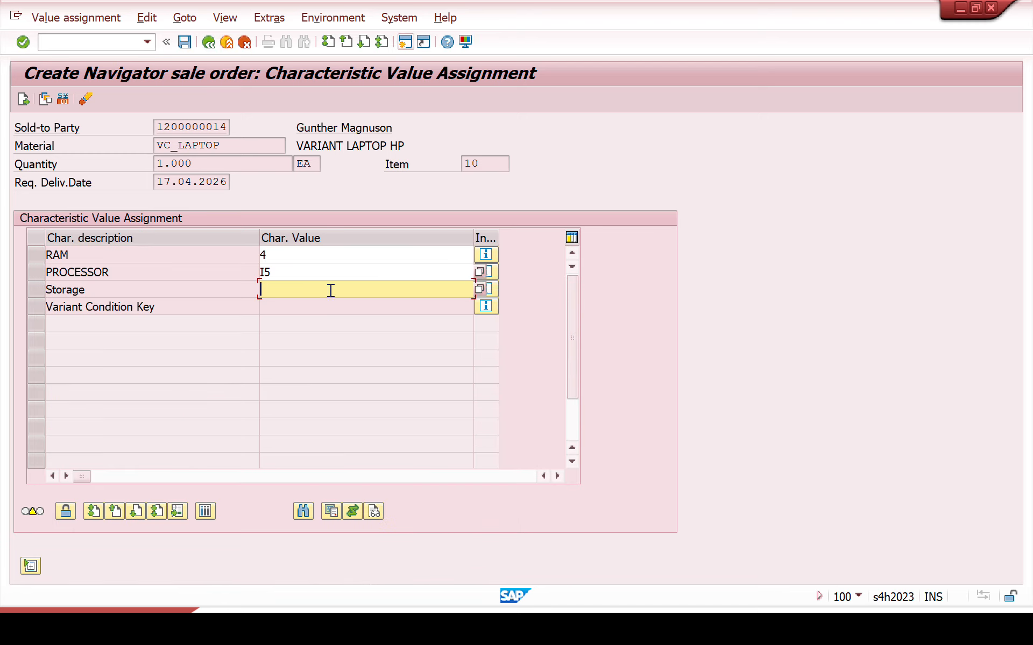
{"action": "left_click", "coordinate": [480, 289]}
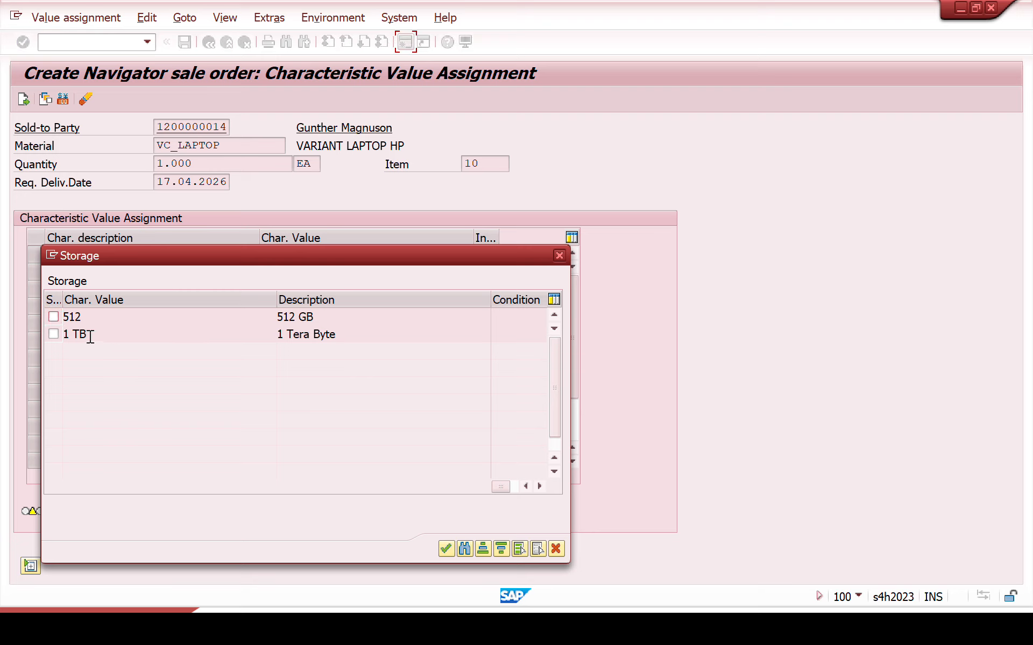
{"action": "left_click", "coordinate": [446, 550]}
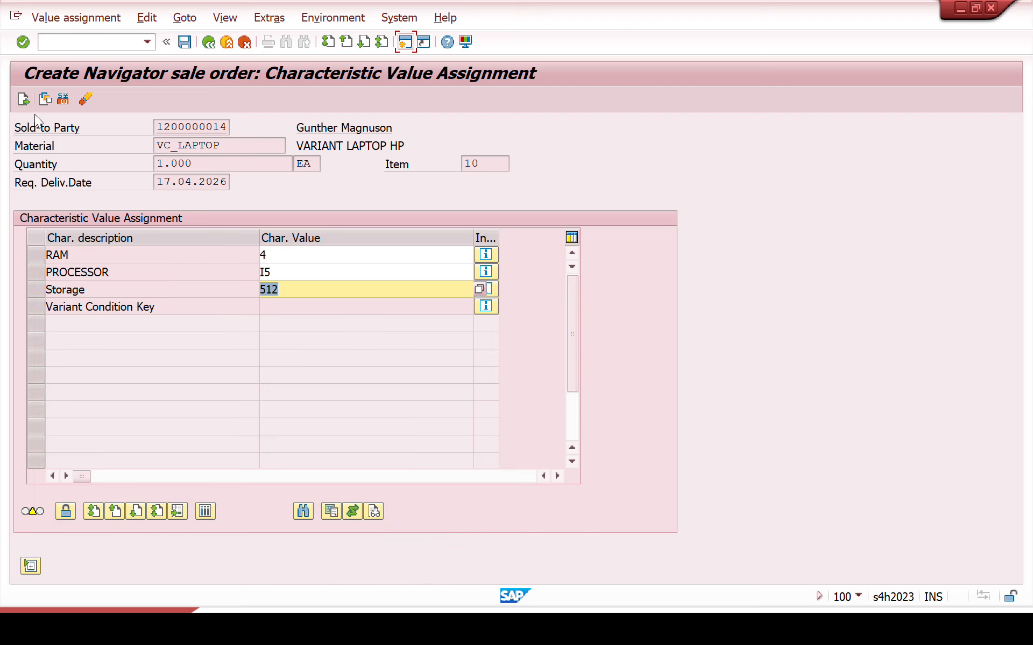
{"action": "left_click", "coordinate": [23, 100]}
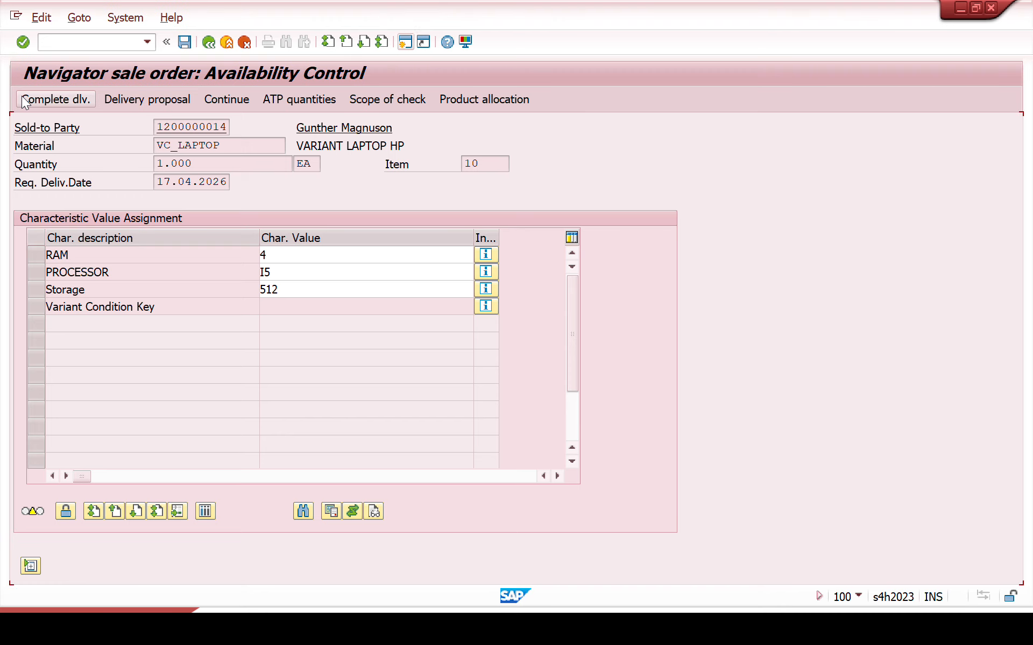
Step: Accept the complete delivery for the item and display the pricing conditions of VC_LAPTOP
{"action": "left_click", "coordinate": [75, 100]}
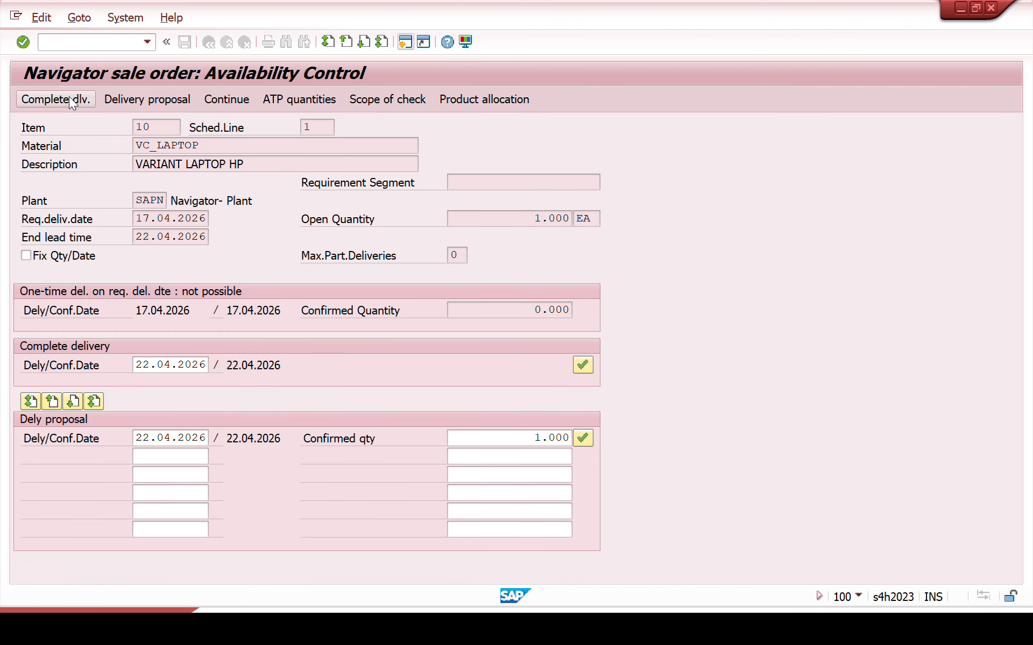
{"action": "left_click_drag", "start_coordinate": [461, 124], "coordinate": [617, 168]}
{"action": "double_click", "coordinate": [141, 455]}
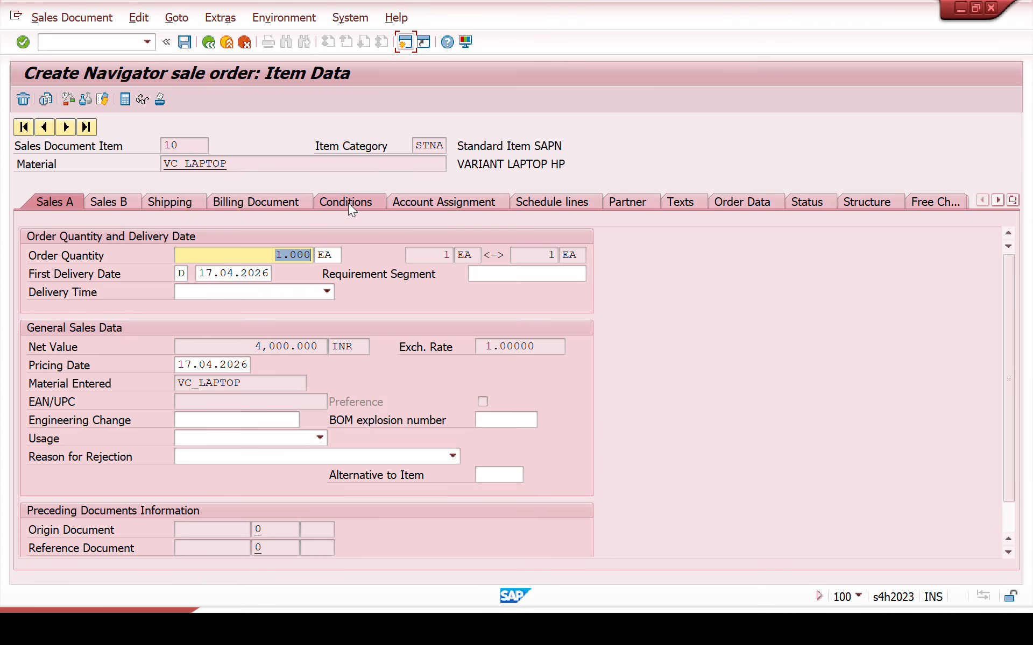
{"action": "left_click", "coordinate": [348, 203]}
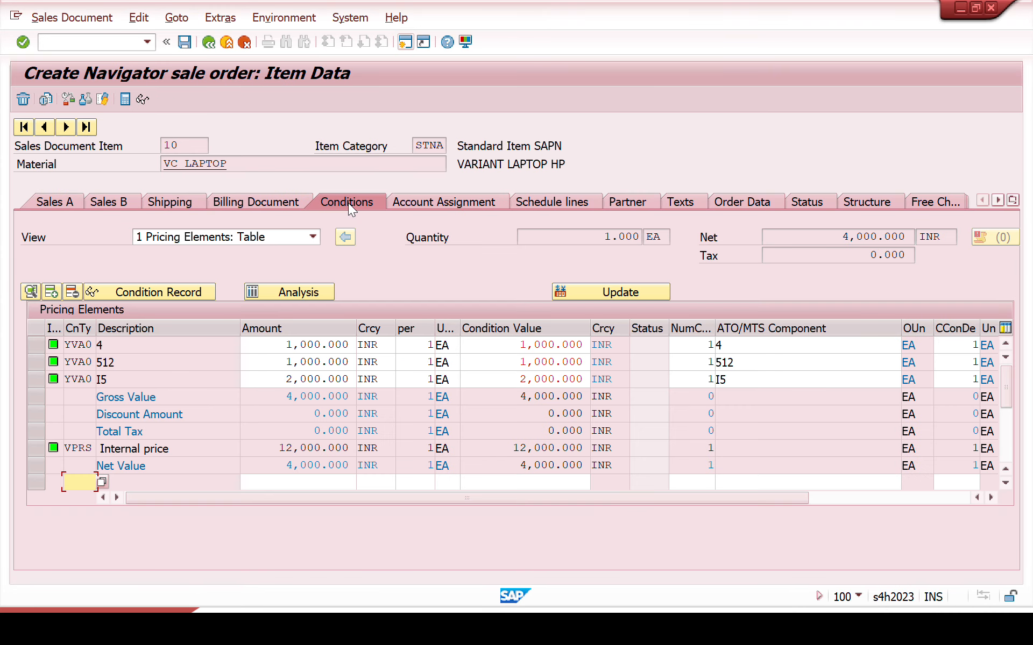
Step: Review the YVA0 amounts for variants 4, 512 and I5 and the item's net value
{"action": "left_click", "coordinate": [179, 379]}
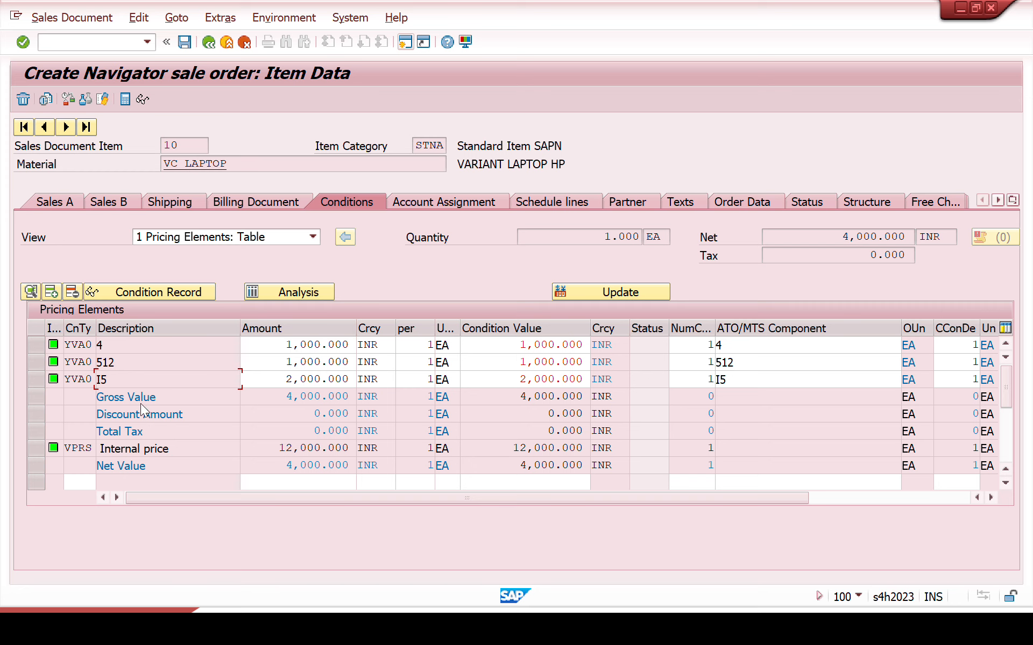
{"action": "left_click_drag", "start_coordinate": [123, 378], "coordinate": [23, 346]}
{"action": "left_click_drag", "start_coordinate": [267, 346], "coordinate": [368, 350]}
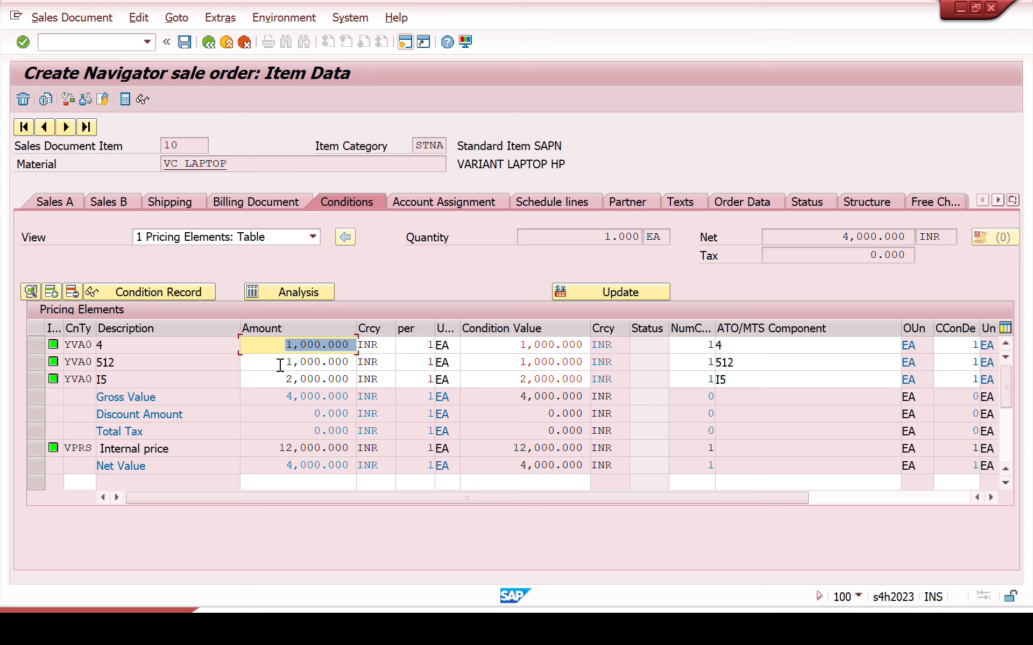
{"action": "left_click_drag", "start_coordinate": [280, 362], "coordinate": [352, 362]}
{"action": "left_click_drag", "start_coordinate": [281, 379], "coordinate": [355, 376]}
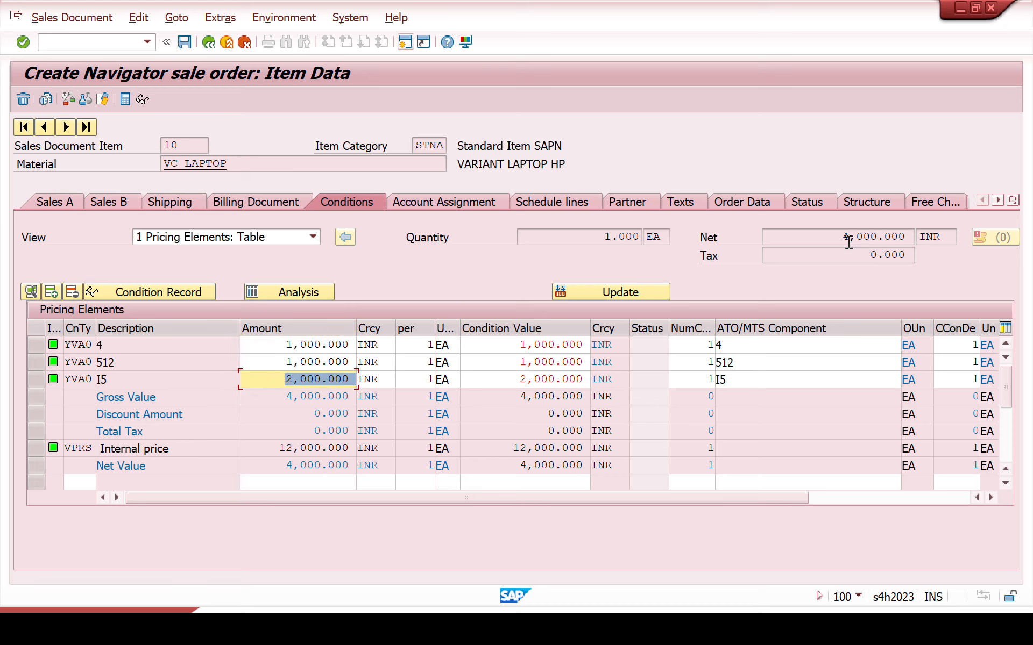
{"action": "left_click_drag", "start_coordinate": [841, 238], "coordinate": [908, 237]}
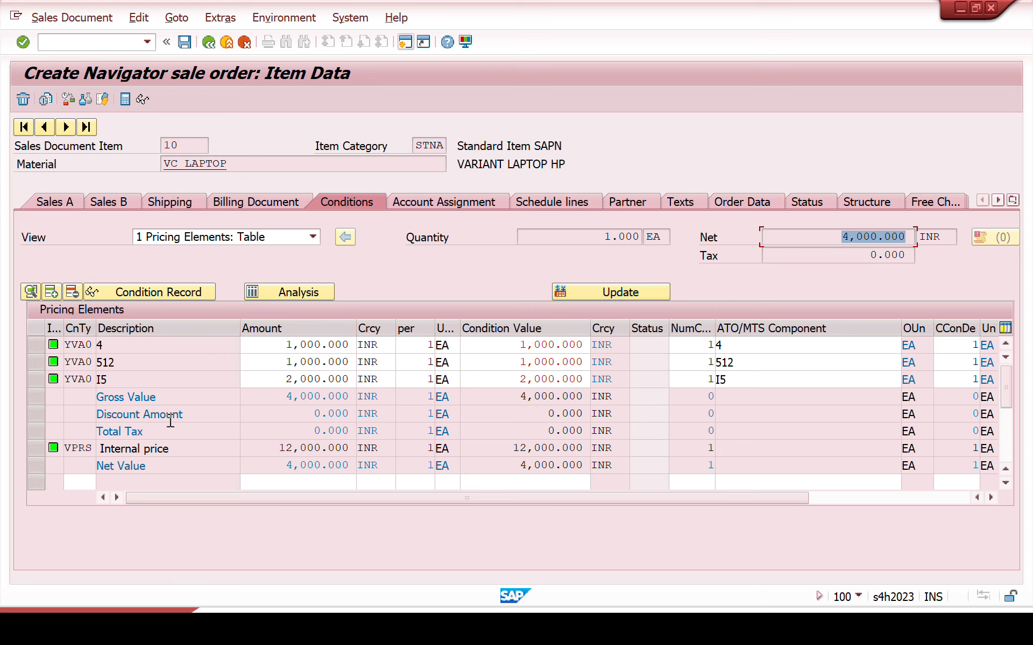
Step: Check the VC_LAPTOP price columns in the order overview and reopen the item's pricing conditions
{"action": "left_click", "coordinate": [209, 42]}
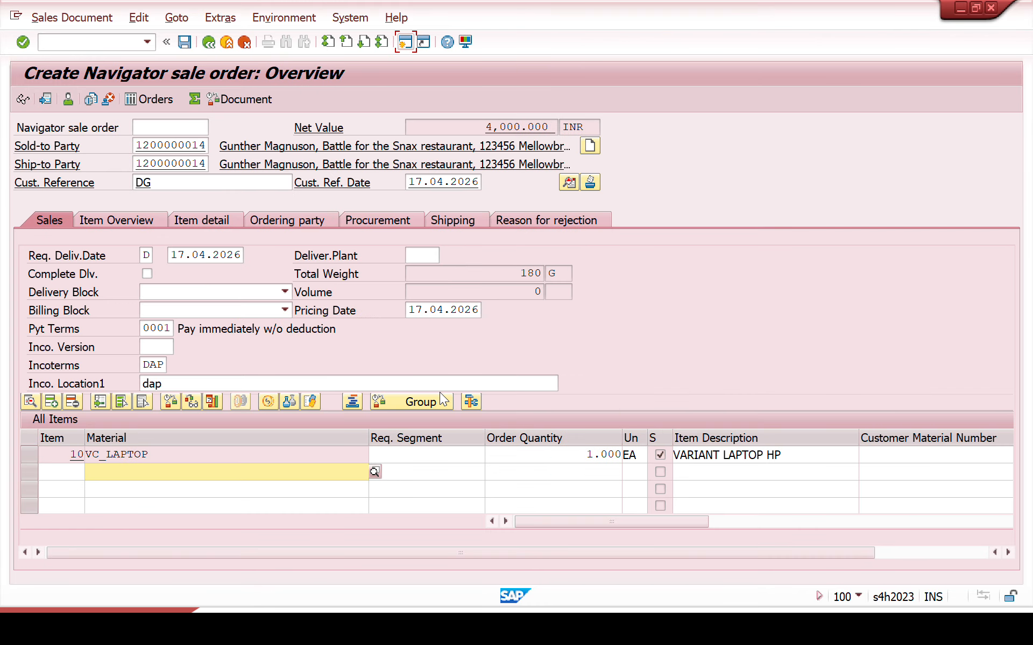
{"action": "left_click", "coordinate": [506, 525]}
{"action": "left_click", "coordinate": [507, 525]}
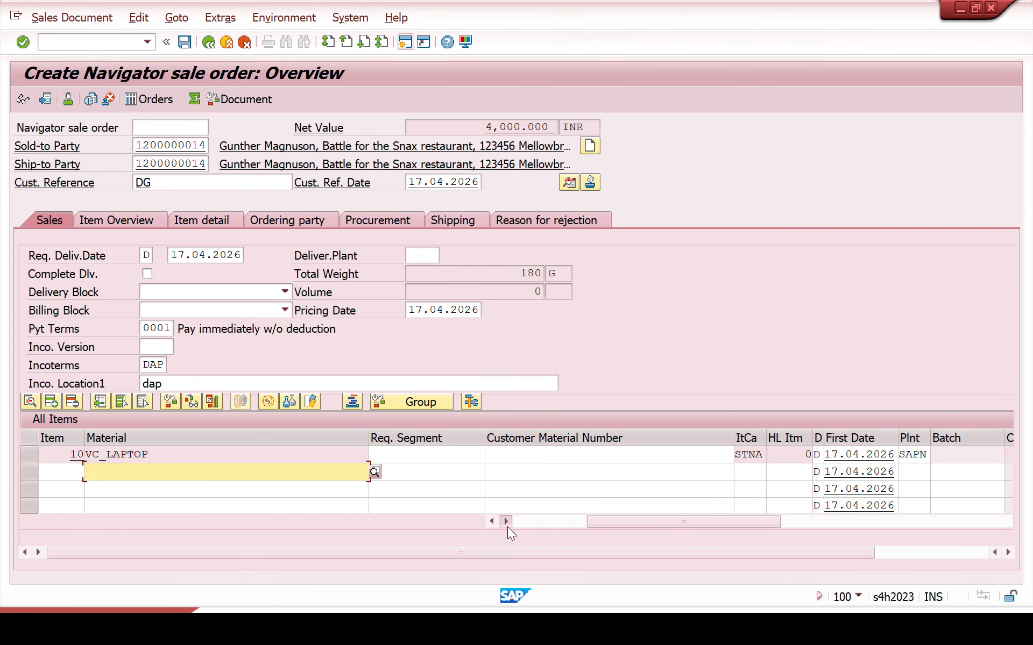
{"action": "left_click", "coordinate": [506, 524]}
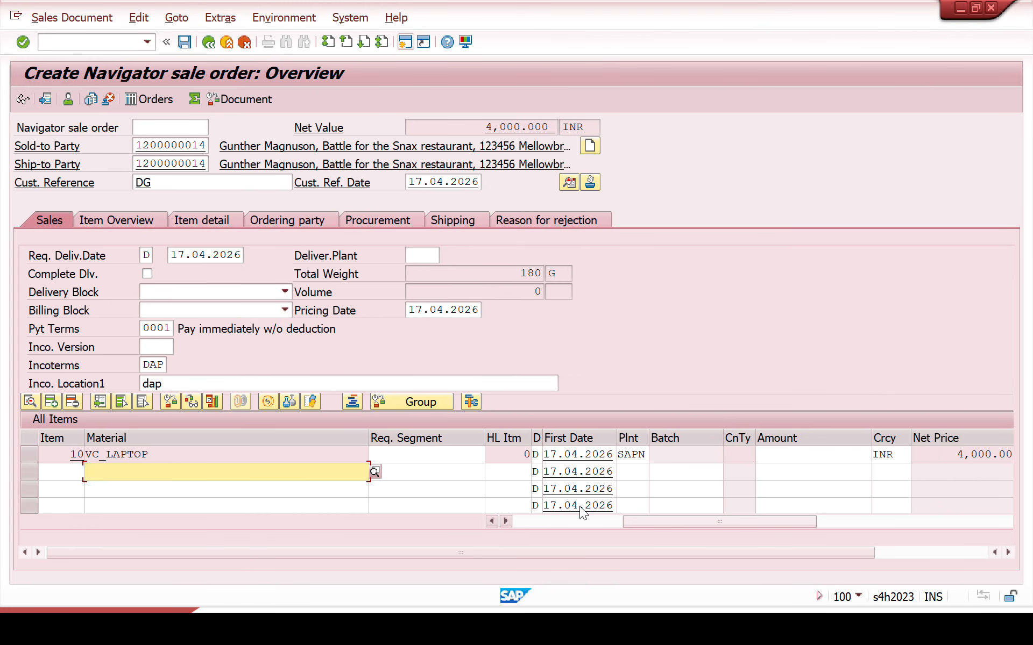
{"action": "left_click", "coordinate": [786, 455]}
{"action": "double_click", "coordinate": [268, 455]}
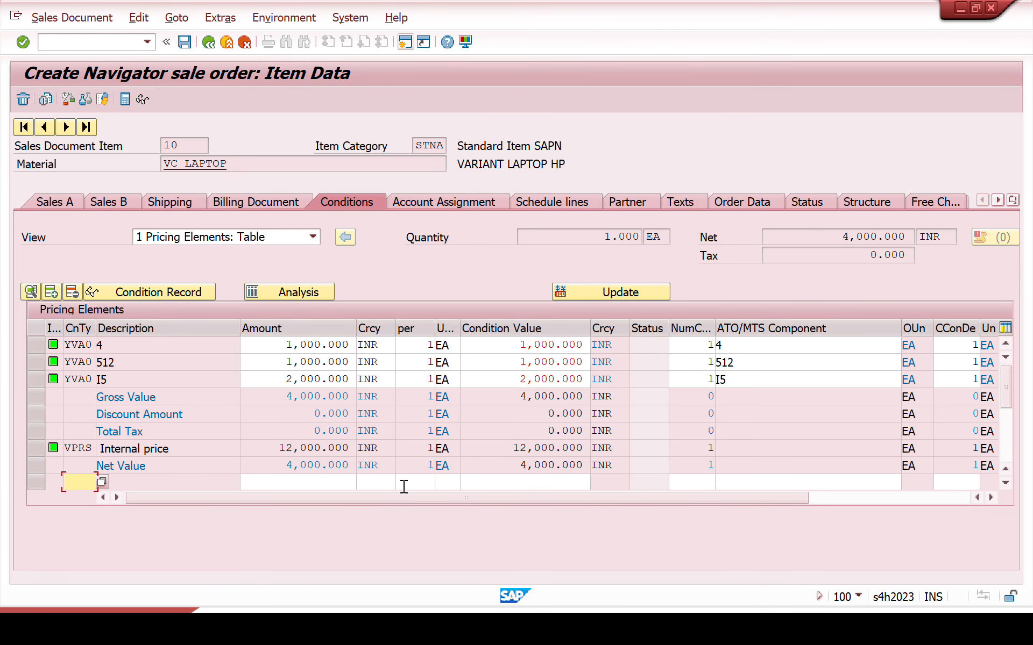
Step: Add a manual SPR0 base price condition of 15000 to the VC_LAPTOP item
{"action": "type", "text": "SPR0"}
{"action": "key", "text": "Tab"}
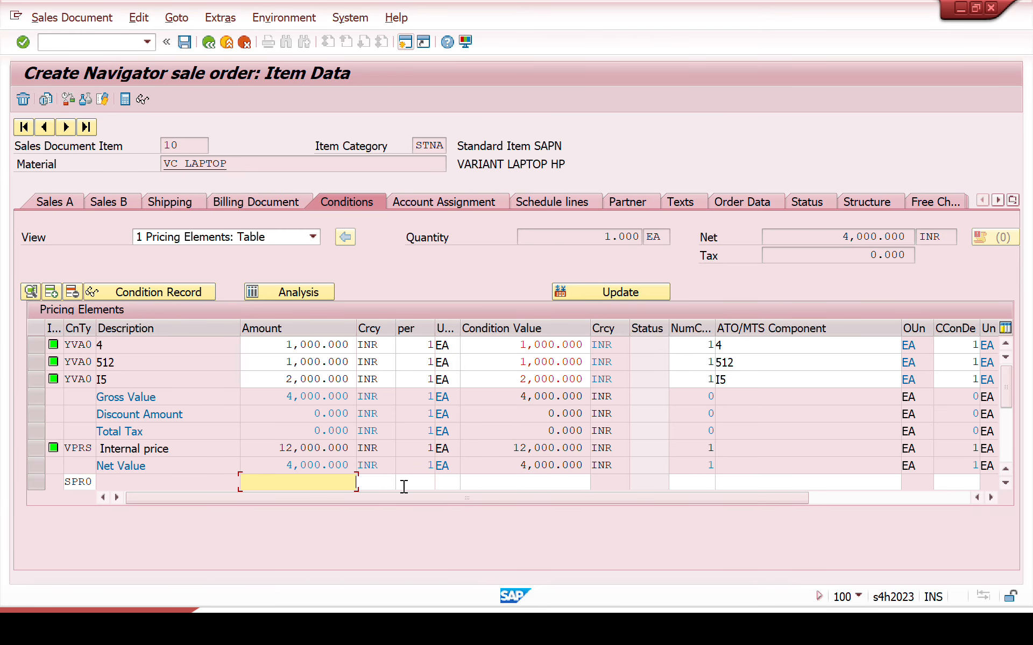
{"action": "type", "text": "1"}
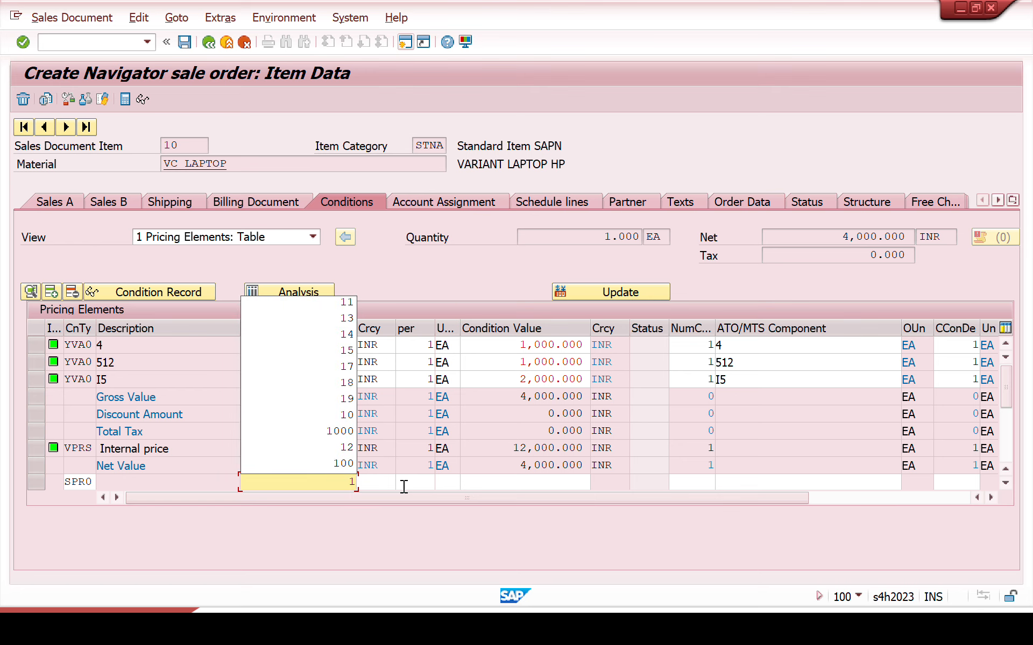
{"action": "type", "text": "5000"}
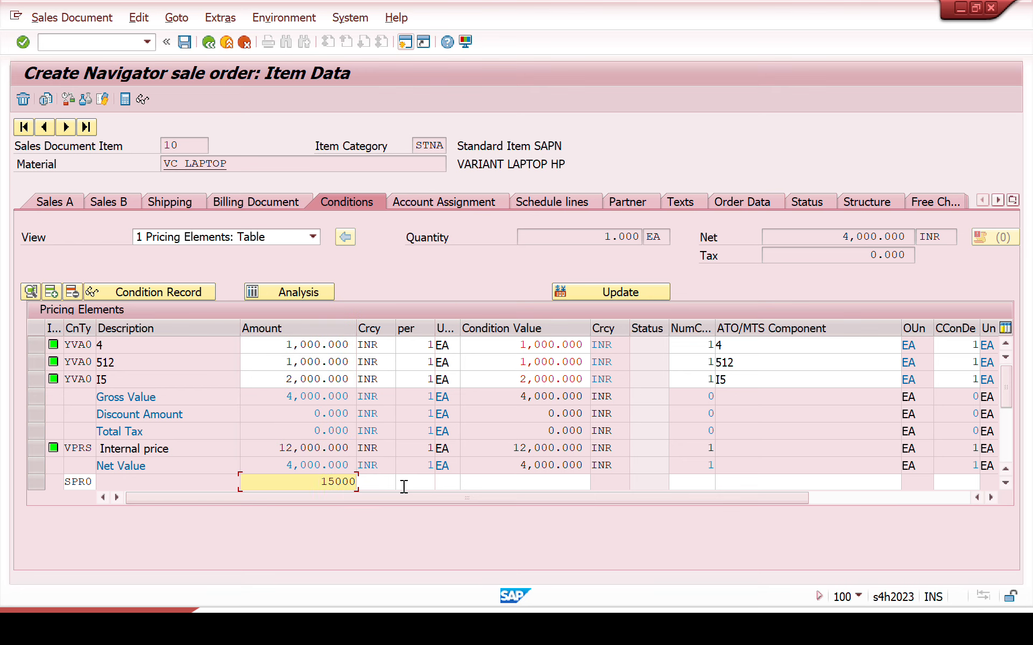
{"action": "key", "text": "Return"}
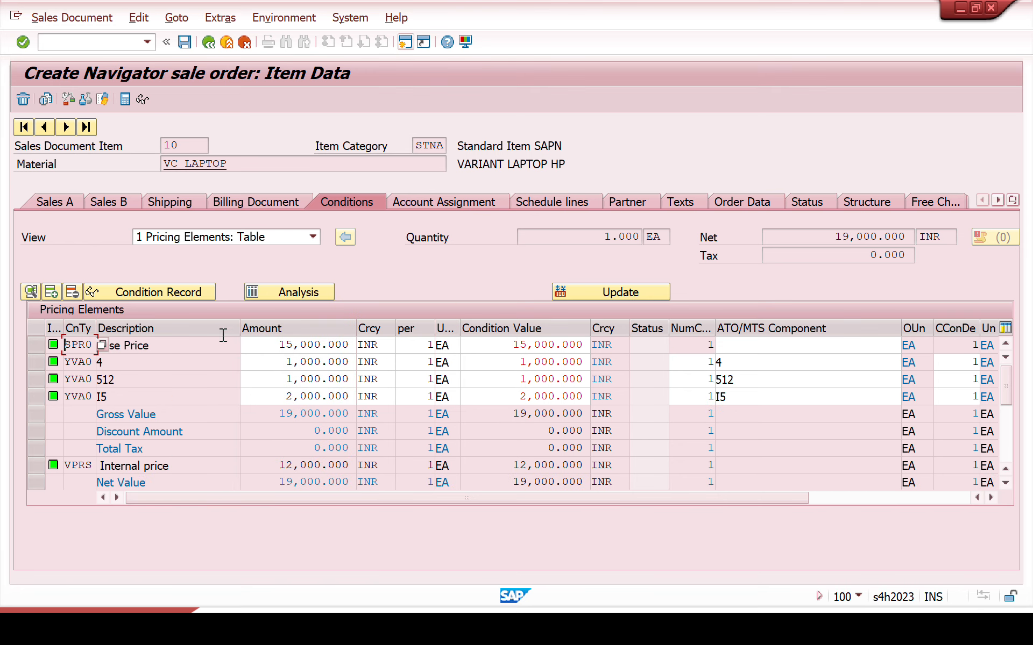
Step: Compare the base price, variant condition lines and net value with the item's assigned characteristic values
{"action": "left_click_drag", "start_coordinate": [273, 344], "coordinate": [387, 331]}
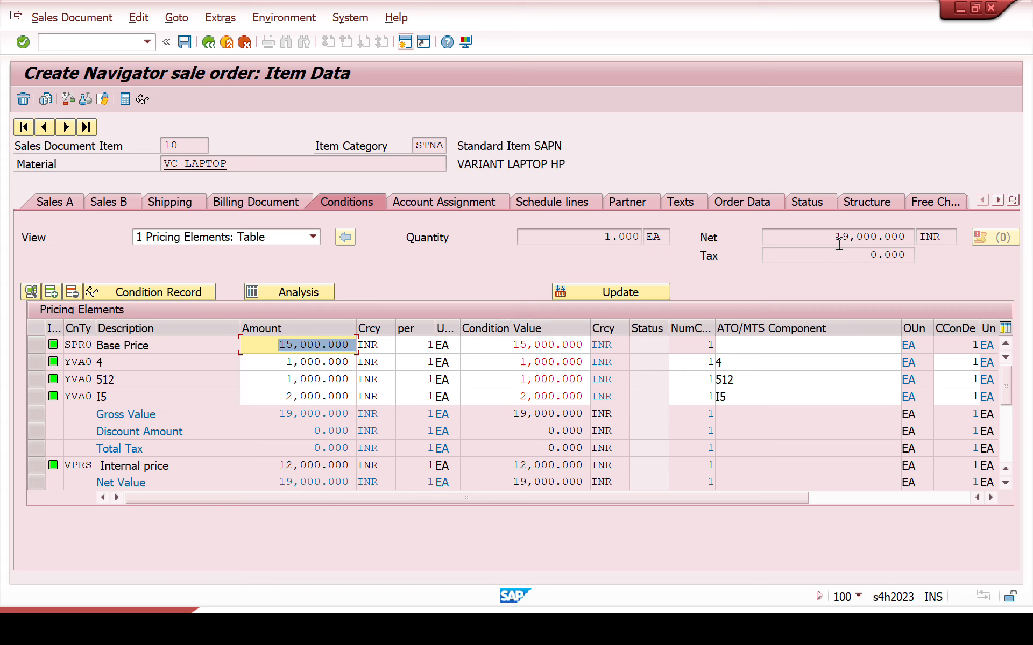
{"action": "left_click", "coordinate": [874, 235]}
{"action": "double_click", "coordinate": [874, 235]}
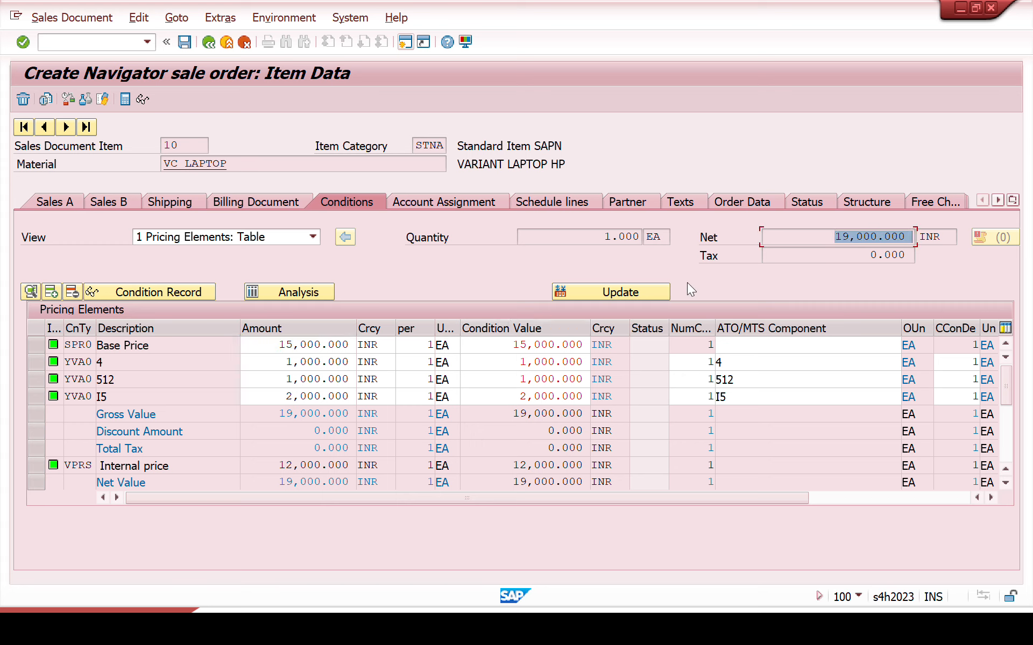
{"action": "left_click", "coordinate": [170, 363]}
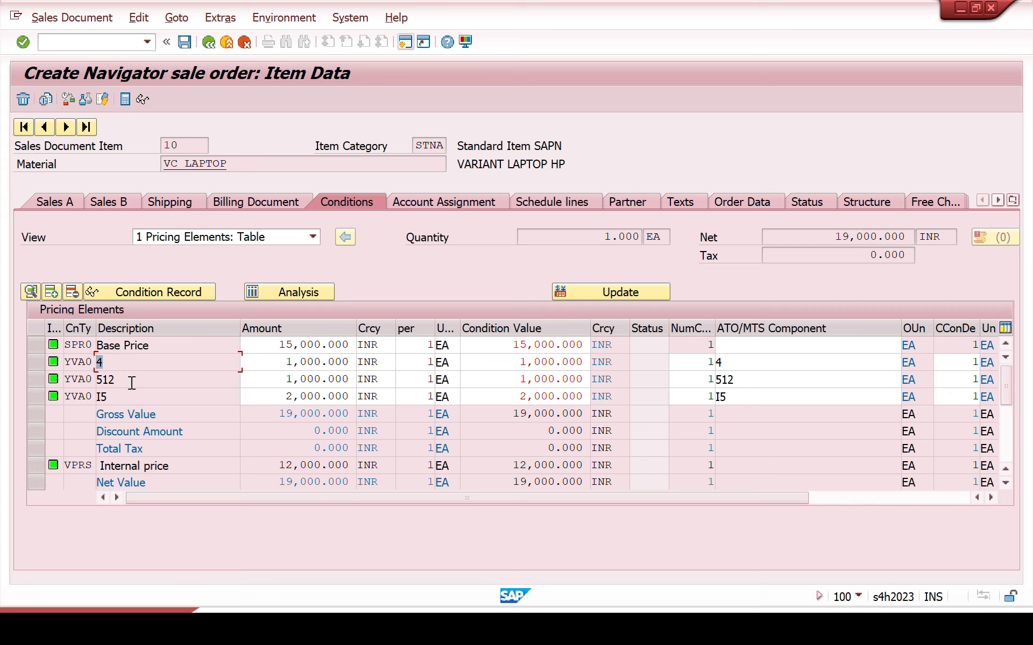
{"action": "left_click_drag", "start_coordinate": [133, 381], "coordinate": [62, 402]}
{"action": "left_click", "coordinate": [104, 99]}
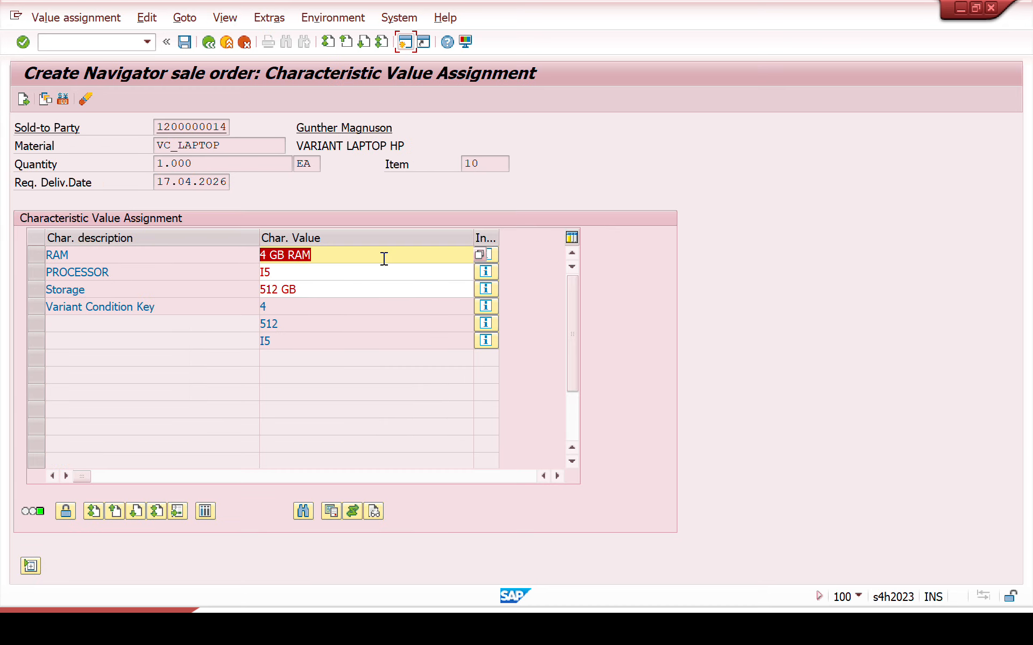
{"action": "left_click", "coordinate": [209, 42]}
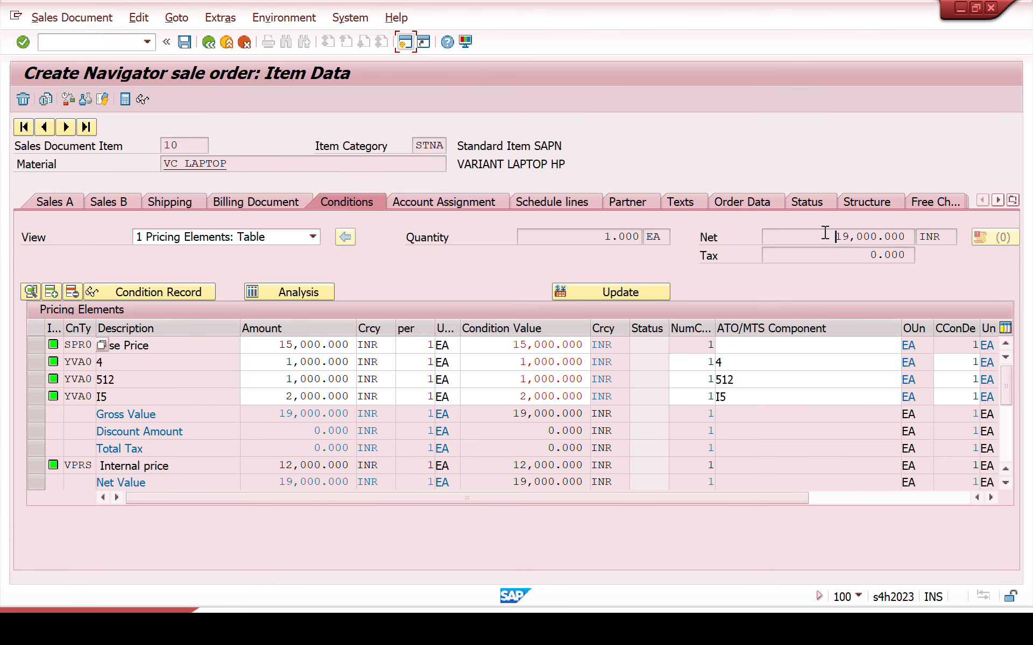
{"action": "left_click_drag", "start_coordinate": [826, 233], "coordinate": [943, 260]}
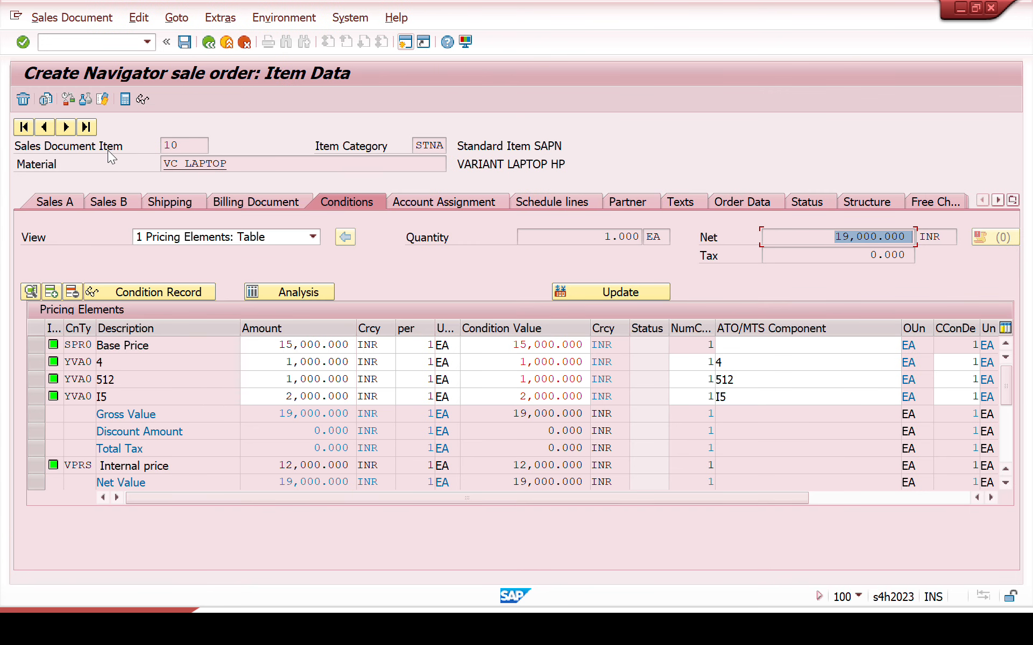
Step: Change the laptop's RAM to 16 and its processor to I7 in the item's characteristic value assignment
{"action": "left_click", "coordinate": [103, 99]}
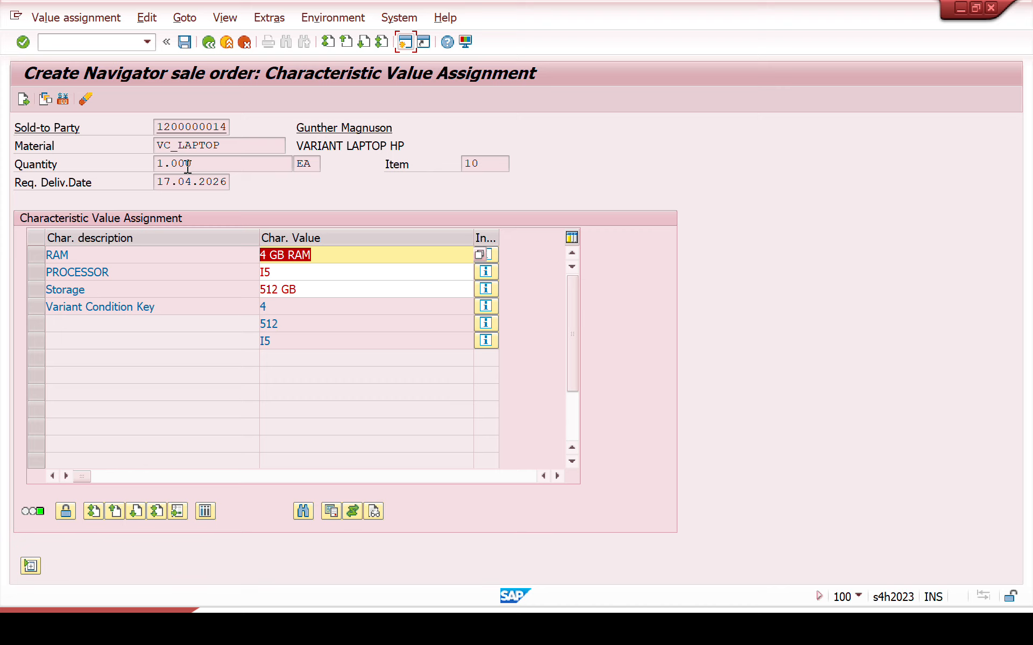
{"action": "left_click", "coordinate": [484, 256]}
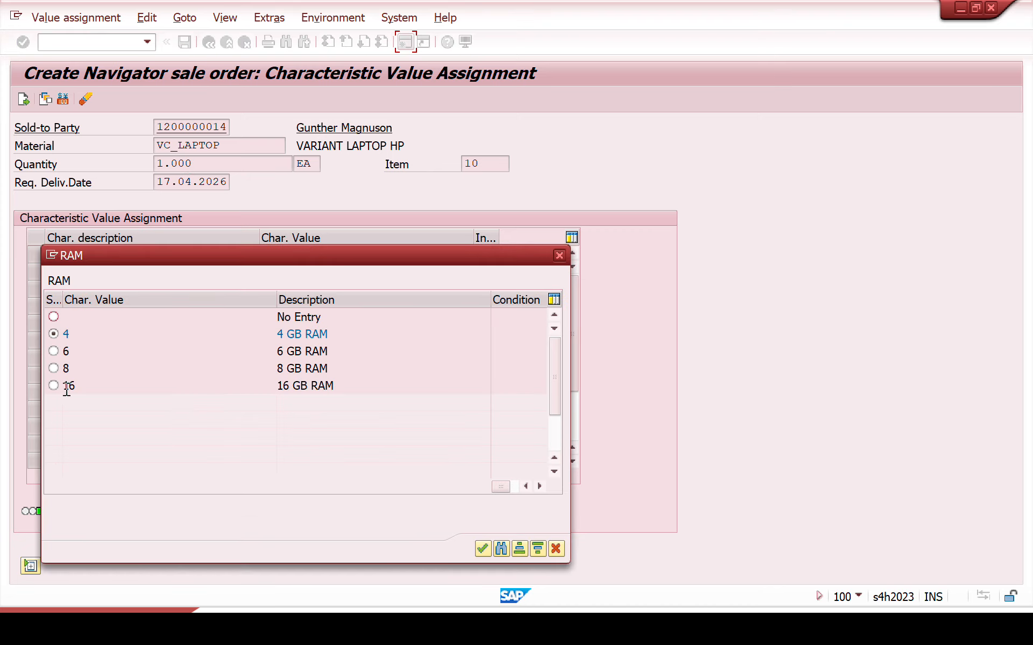
{"action": "left_click", "coordinate": [483, 549]}
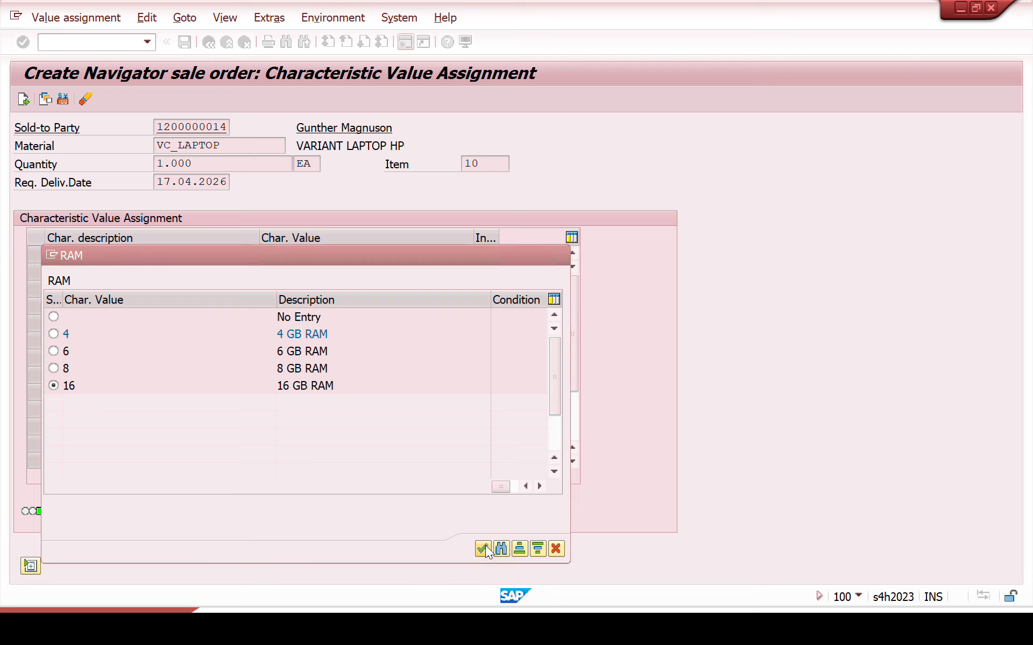
{"action": "left_click", "coordinate": [326, 277]}
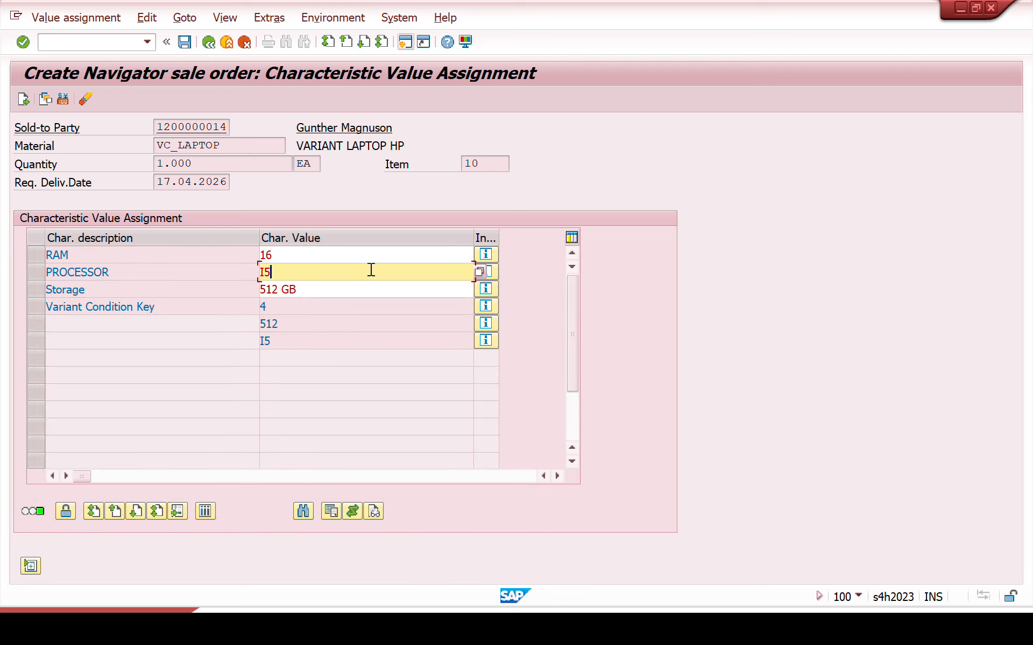
{"action": "left_click", "coordinate": [479, 273]}
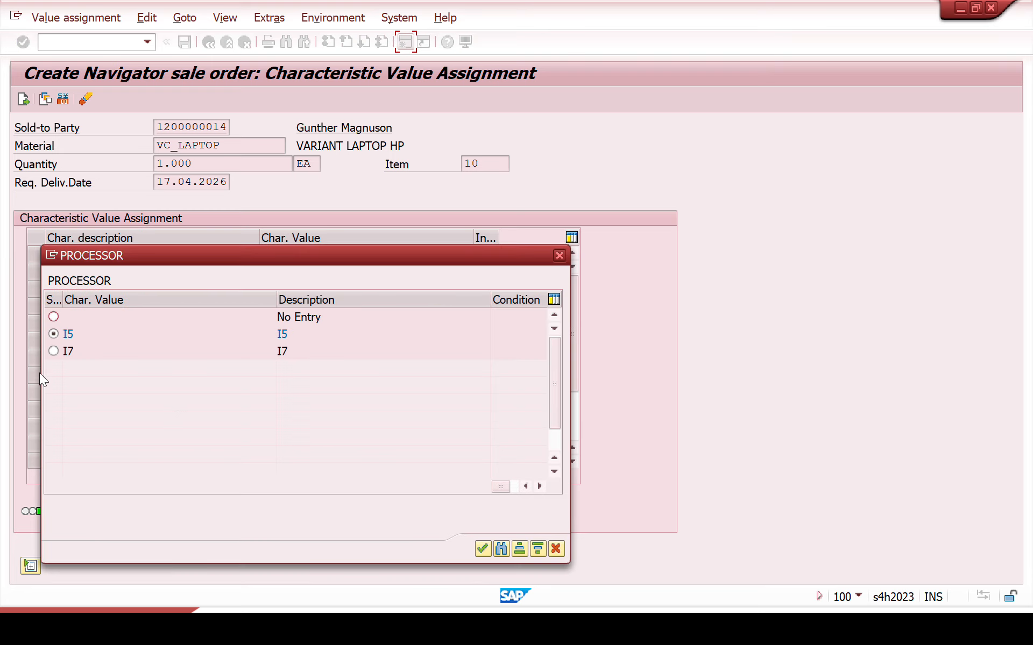
{"action": "left_click", "coordinate": [483, 548]}
Step: Change the laptop's storage to 1 TB and accept the characteristic values to return to the pricing conditions
{"action": "left_click", "coordinate": [335, 290]}
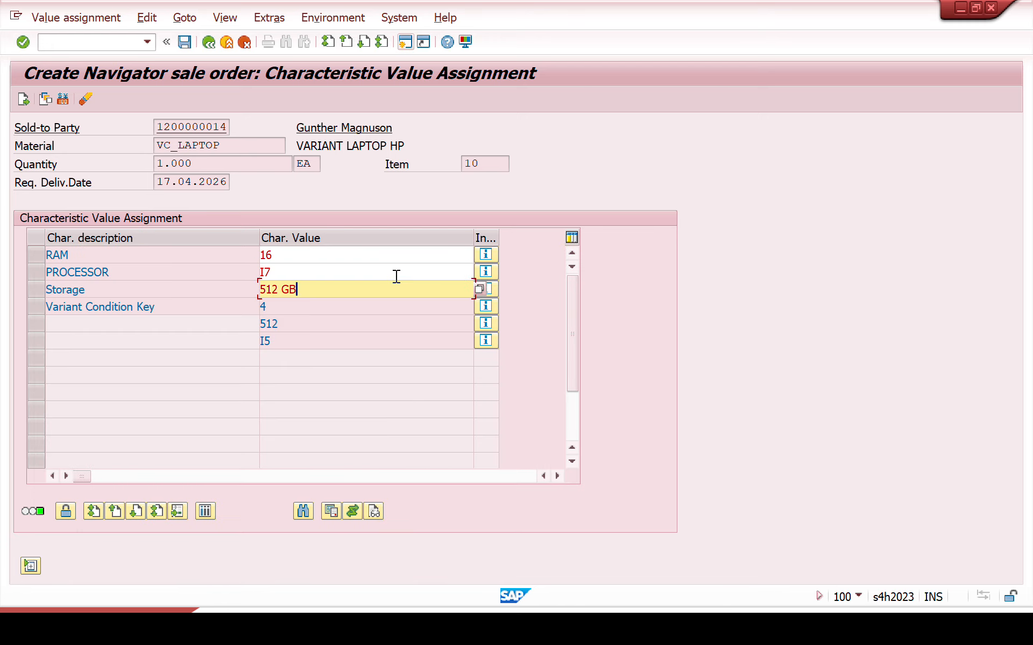
{"action": "left_click", "coordinate": [479, 290]}
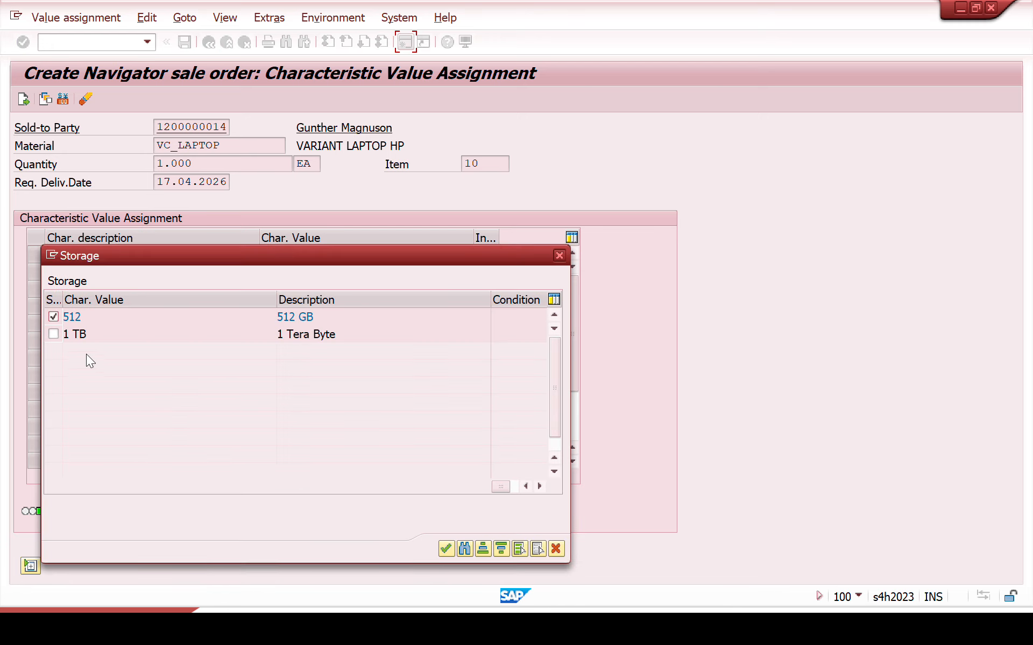
{"action": "left_click", "coordinate": [54, 334]}
{"action": "left_click", "coordinate": [444, 549]}
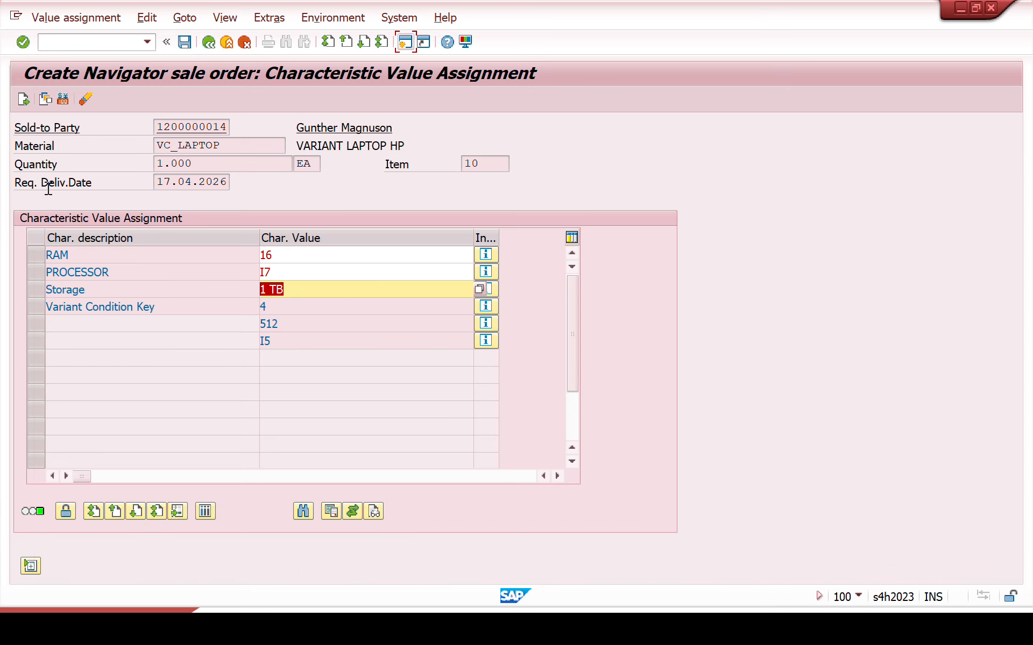
{"action": "left_click", "coordinate": [25, 104]}
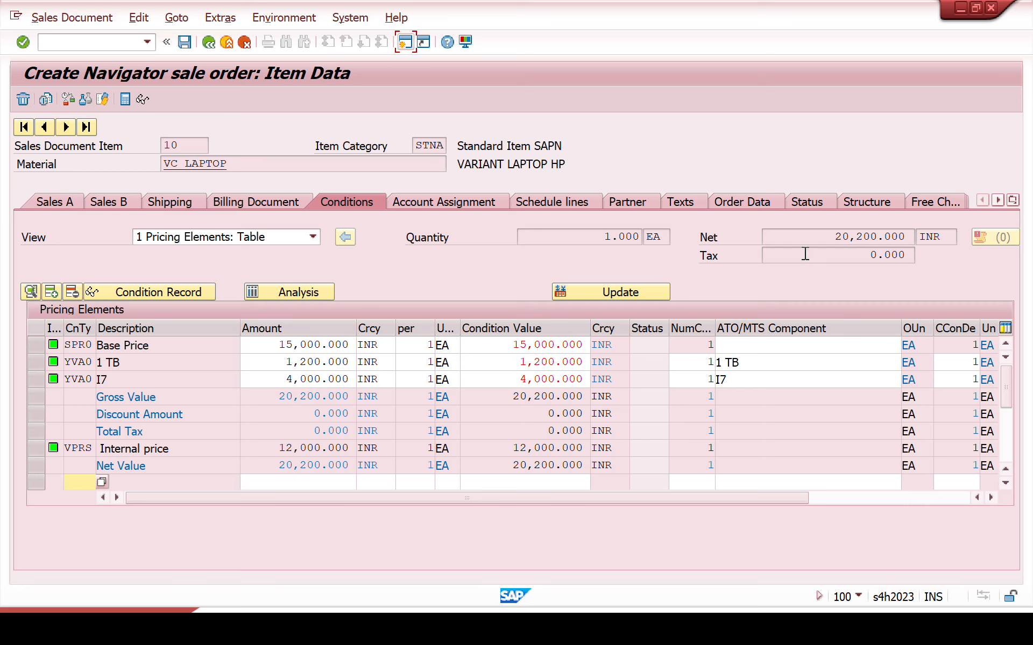
Step: Review the item's recalculated net value and the YVA0 amounts for variants 1 TB and I7
{"action": "left_click", "coordinate": [809, 237]}
{"action": "left_click_drag", "start_coordinate": [809, 237], "coordinate": [942, 242]}
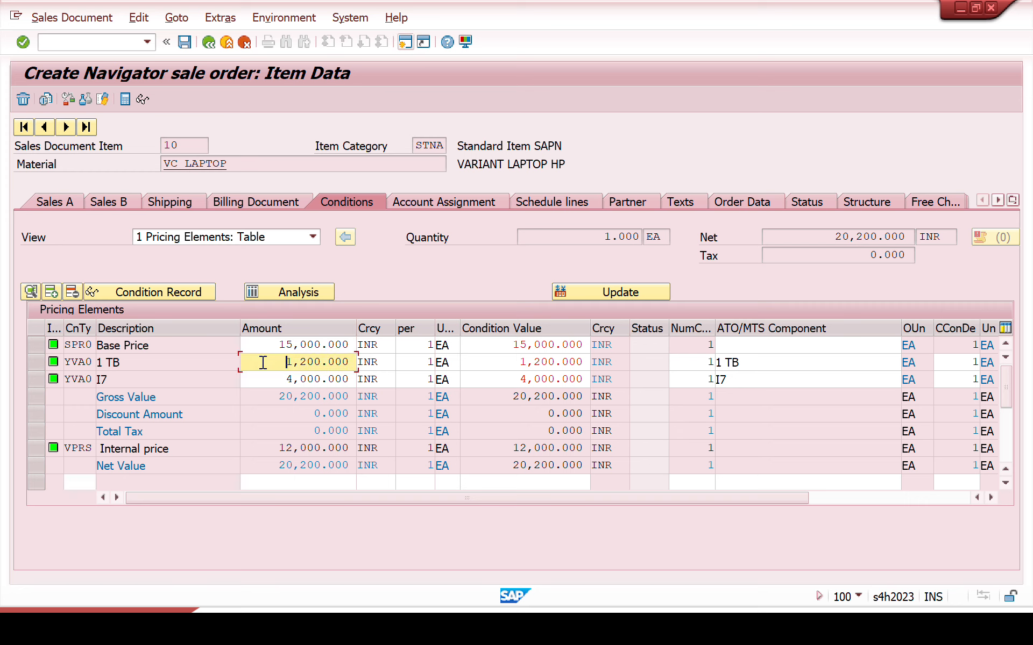
{"action": "left_click_drag", "start_coordinate": [260, 359], "coordinate": [387, 357]}
{"action": "left_click", "coordinate": [177, 382]}
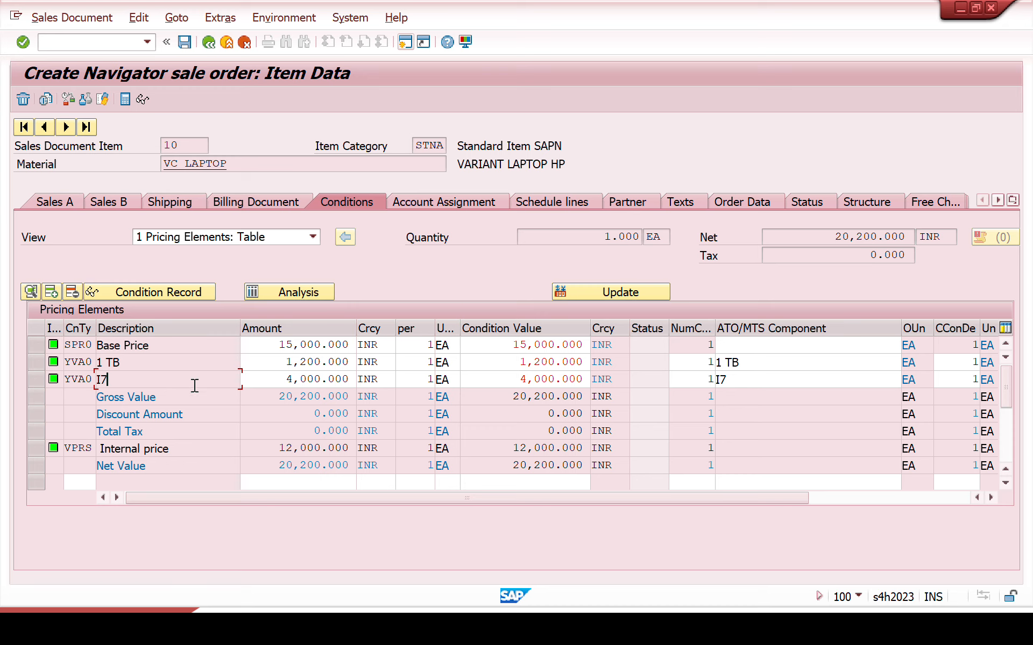
{"action": "left_click_drag", "start_coordinate": [262, 383], "coordinate": [381, 407]}
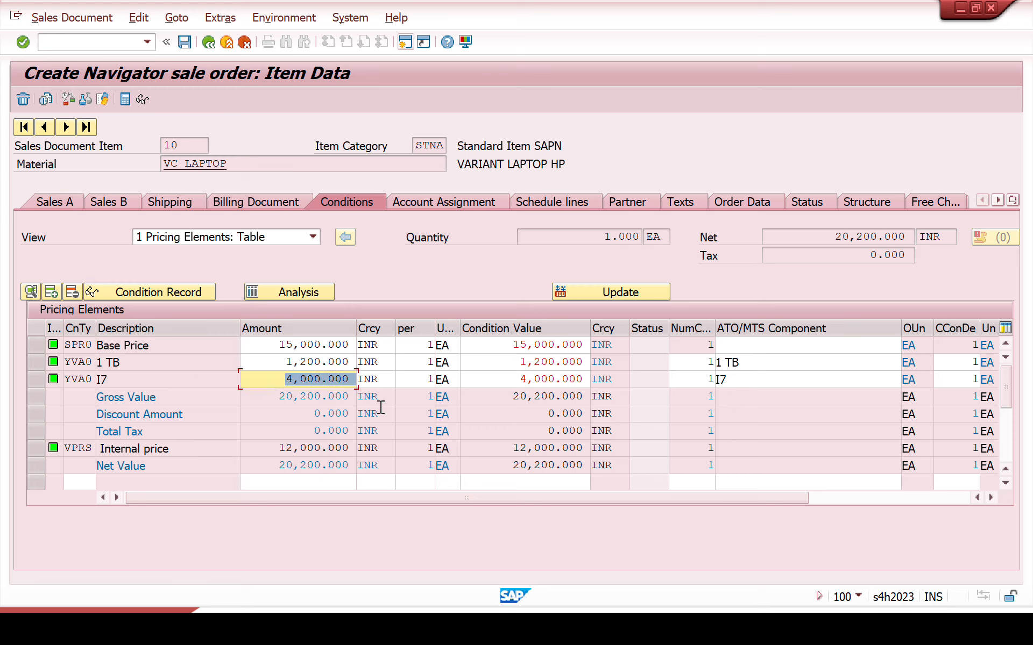
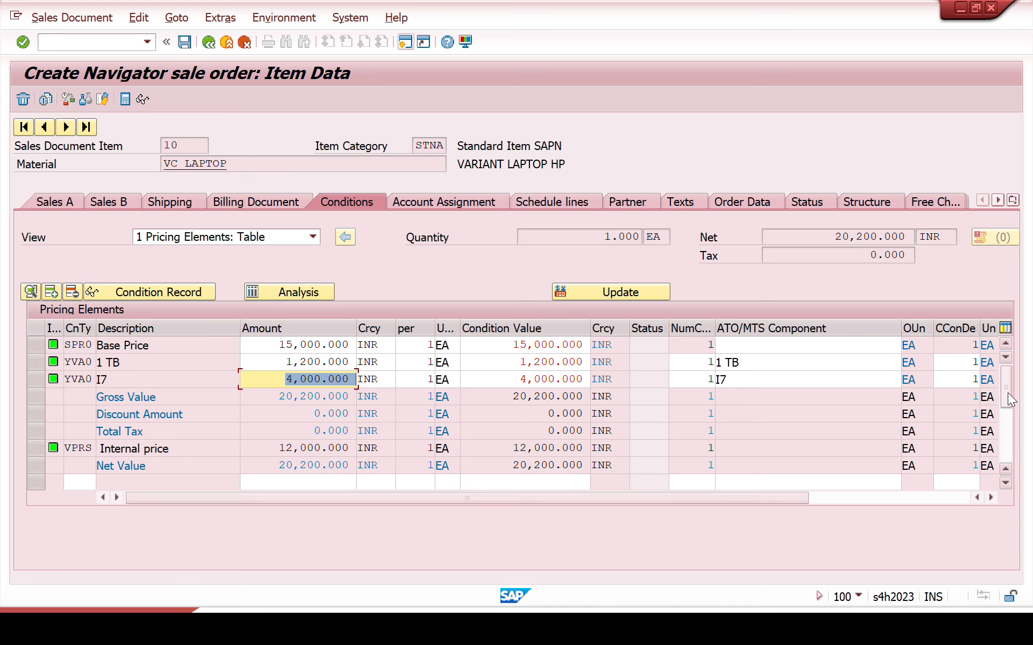
Step: Examine the pricing analysis for the YVA0 variant access and its variant keys, including 16, and return to the item conditions
{"action": "left_click", "coordinate": [314, 292]}
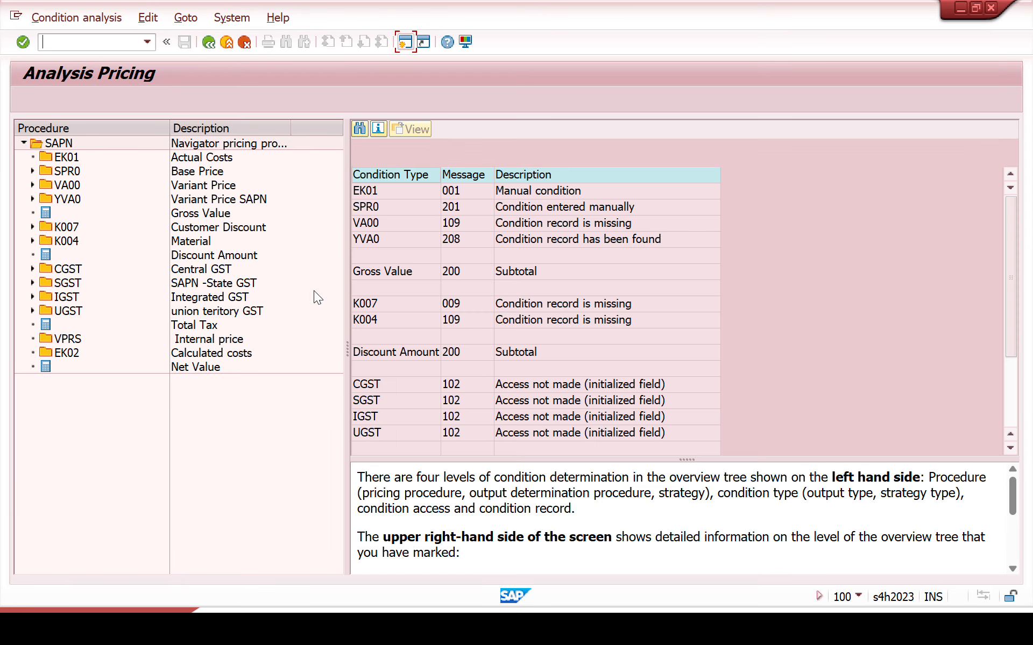
{"action": "left_click", "coordinate": [30, 198]}
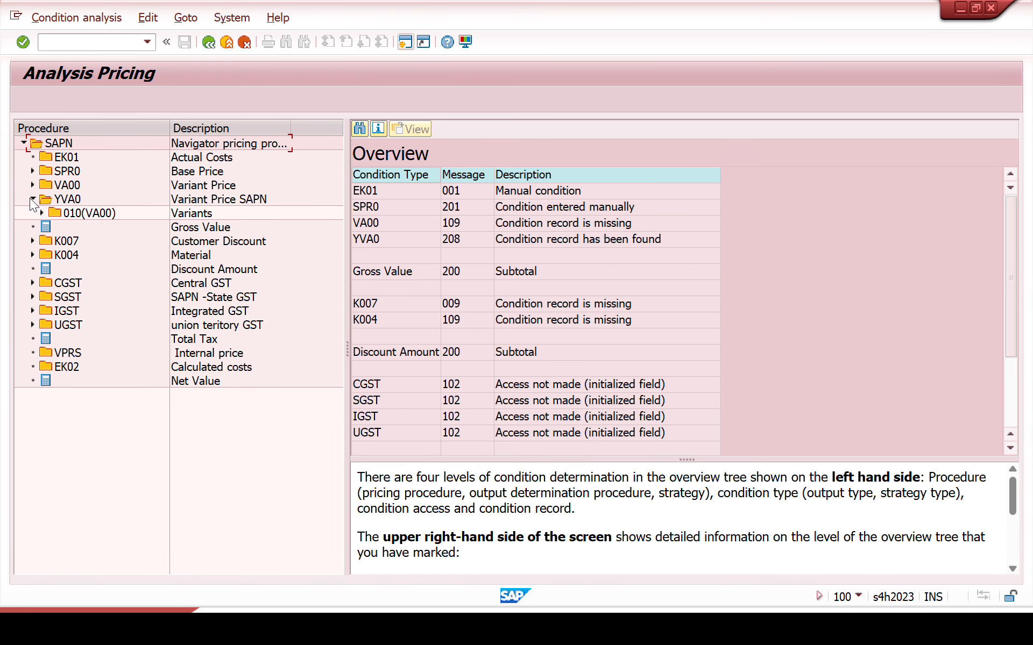
{"action": "left_click", "coordinate": [42, 217]}
{"action": "left_click", "coordinate": [81, 214]}
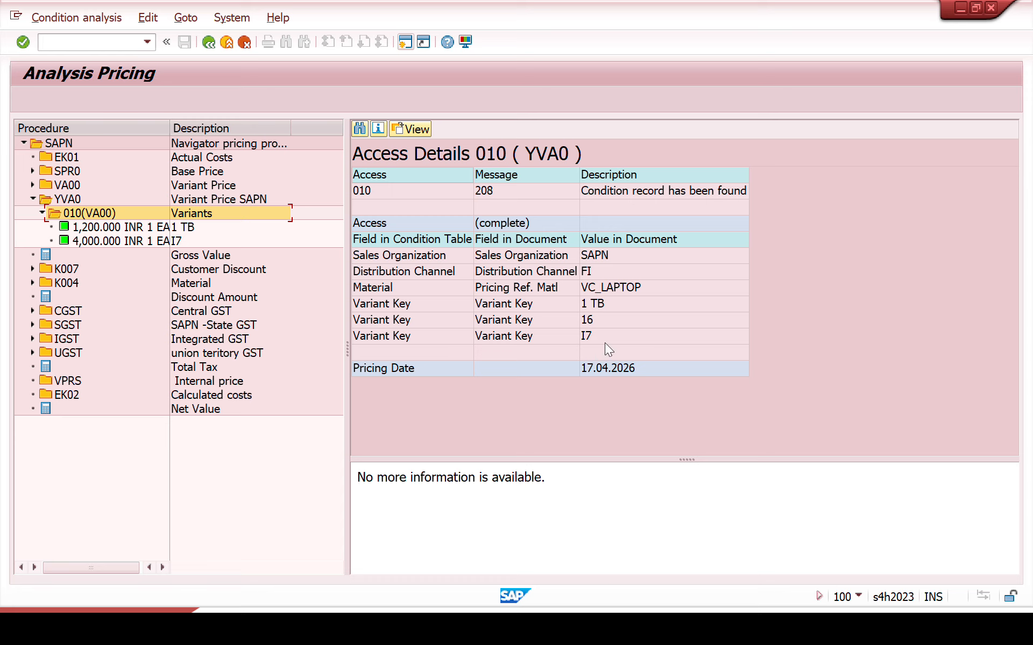
{"action": "left_click", "coordinate": [596, 324]}
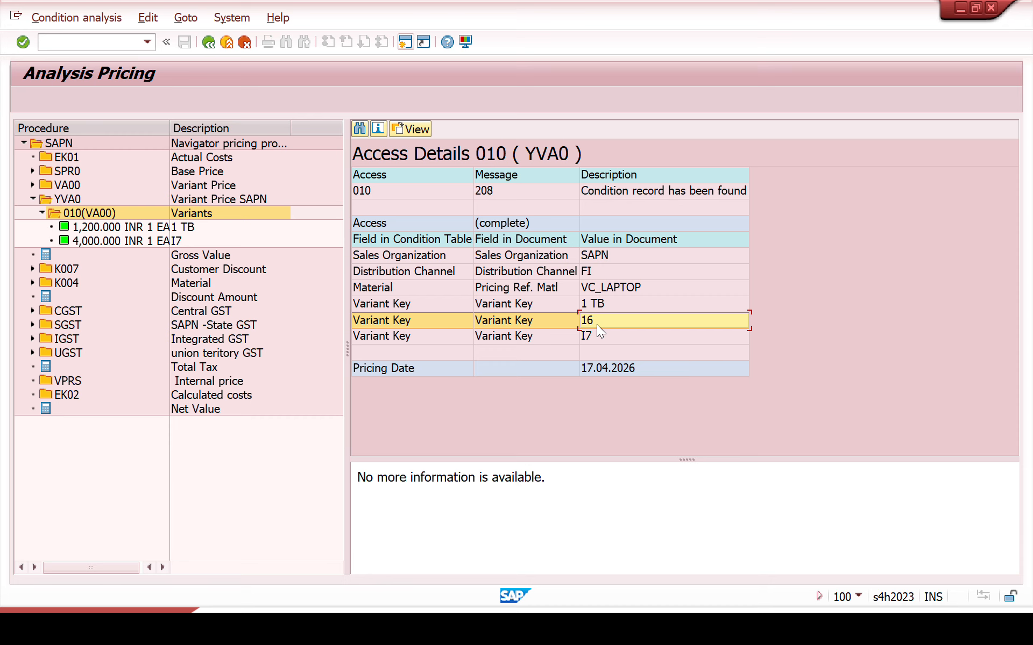
{"action": "left_click", "coordinate": [209, 43]}
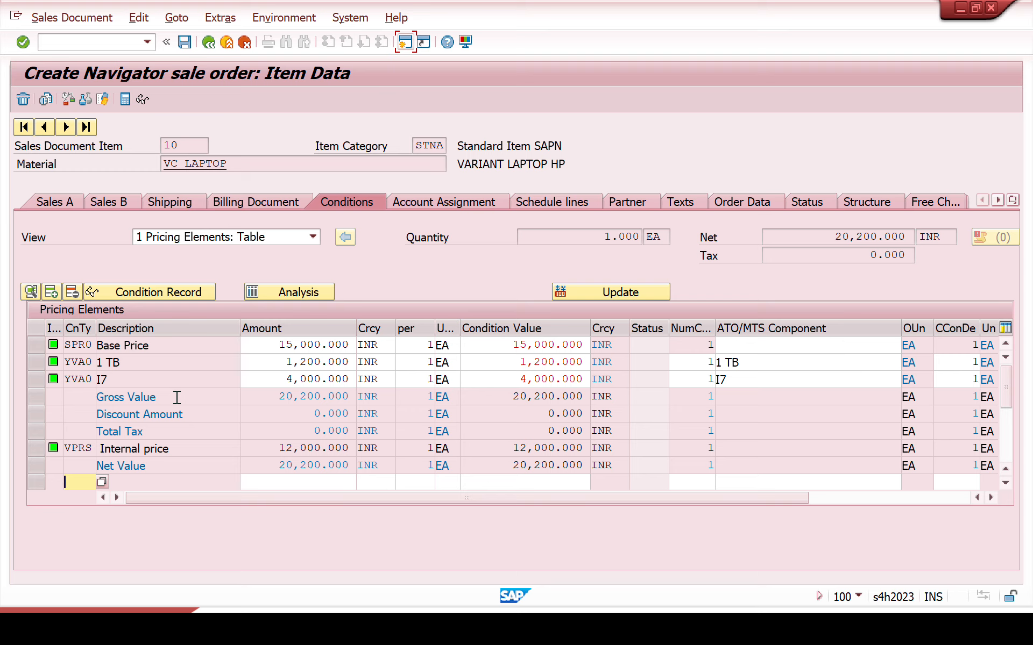
Step: Open VK12 in a new session and bring up the YVA0 condition records for SAPN, FI and VC_LAPTOP
{"action": "left_click", "coordinate": [404, 47]}
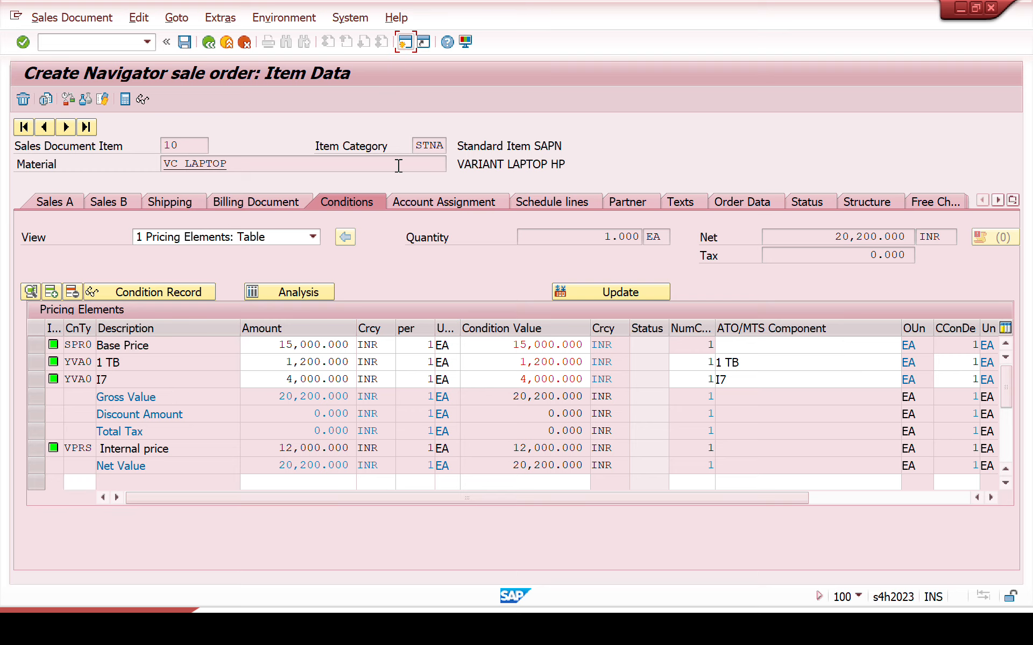
{"action": "type", "text": "VK"}
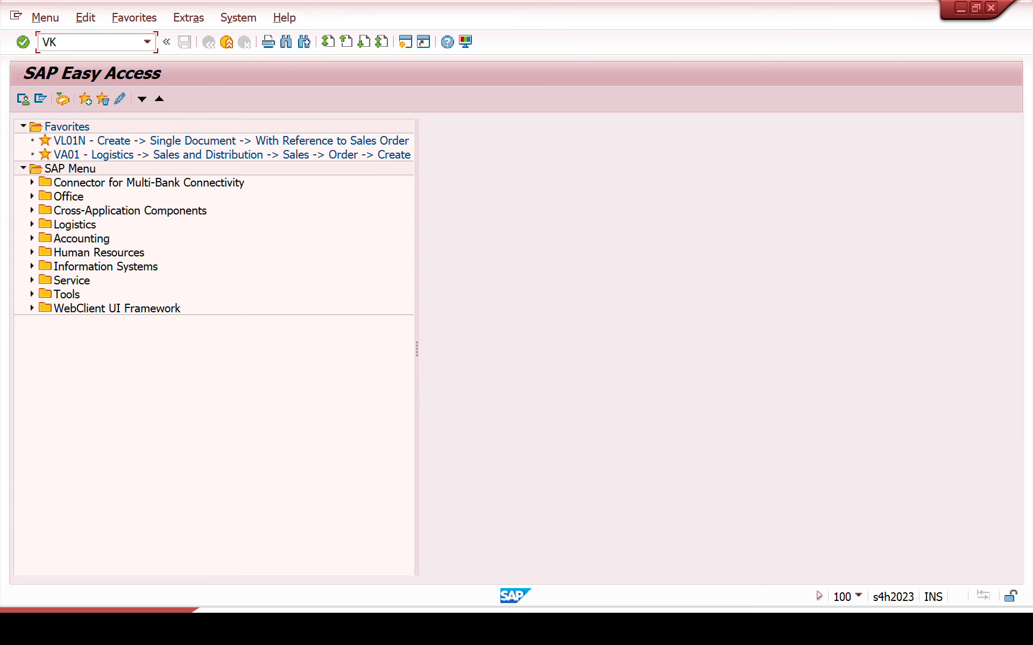
{"action": "type", "text": "12"}
{"action": "key", "text": "Return"}
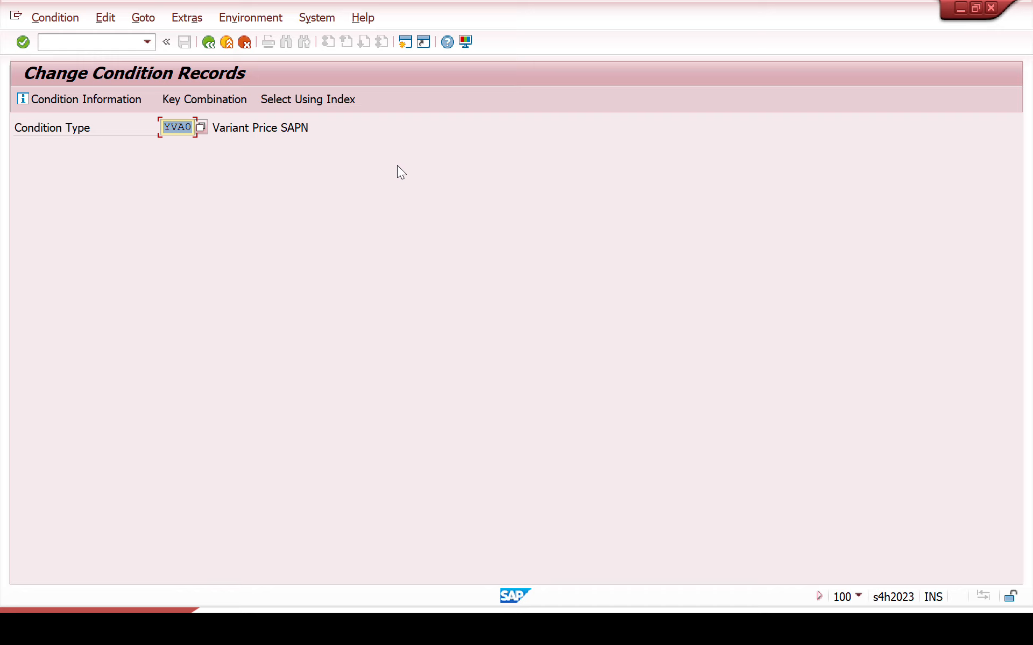
{"action": "key", "text": "Return"}
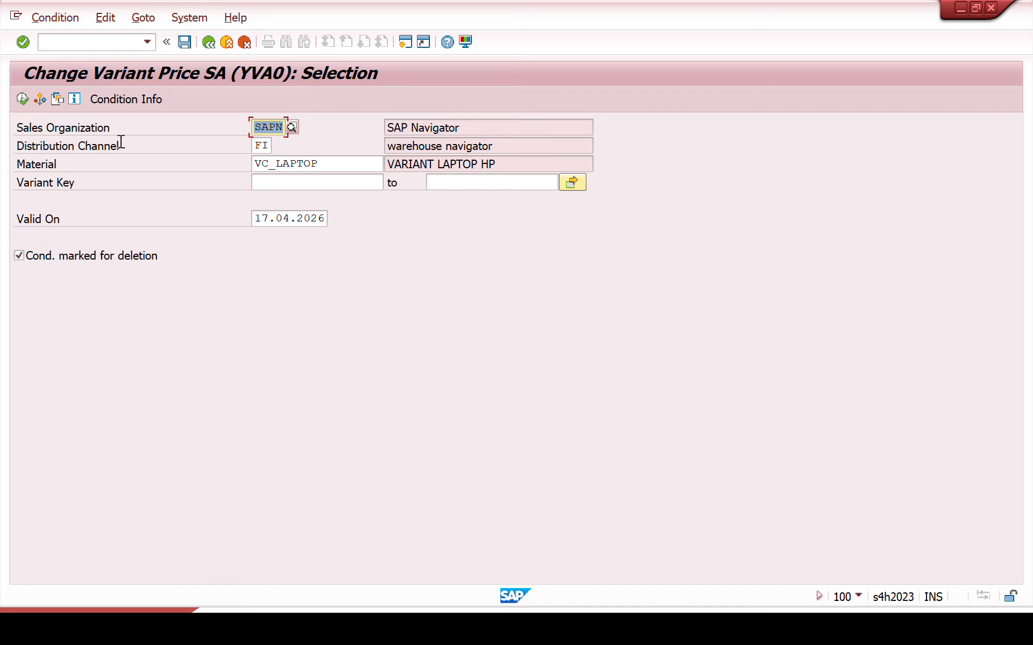
{"action": "left_click", "coordinate": [21, 100]}
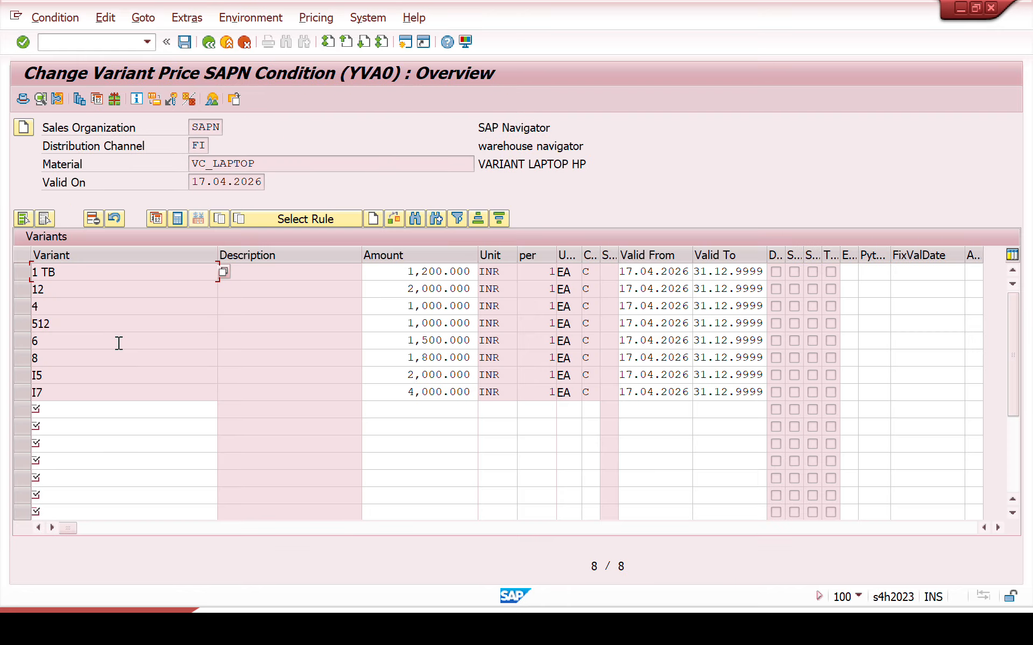
Step: Check the existing YVA0 variant records for the RAM and processor values to find which one is missing
{"action": "left_click", "coordinate": [58, 295]}
{"action": "left_click", "coordinate": [58, 308]}
{"action": "left_click", "coordinate": [57, 341]}
{"action": "left_click", "coordinate": [58, 361]}
{"action": "left_click", "coordinate": [59, 388]}
{"action": "left_click", "coordinate": [50, 305]}
{"action": "left_click", "coordinate": [50, 342]}
{"action": "left_click", "coordinate": [51, 359]}
Step: Add a YVA0 condition record for variant 16 with an amount of 2,500 INR and save the records
{"action": "left_click", "coordinate": [72, 414]}
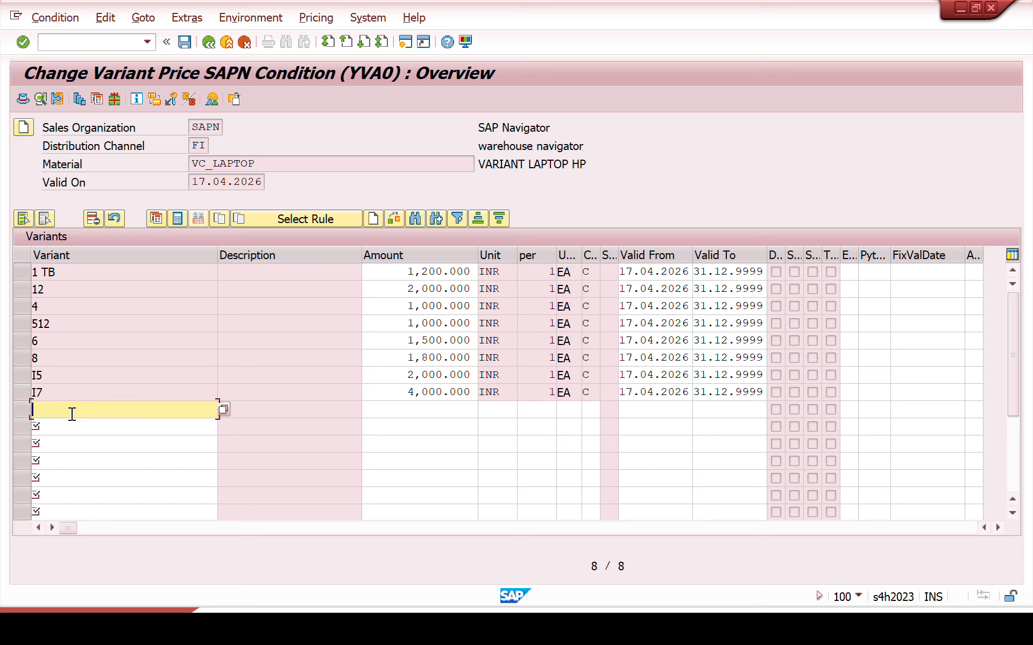
{"action": "type", "text": "16"}
{"action": "left_click", "coordinate": [393, 412]}
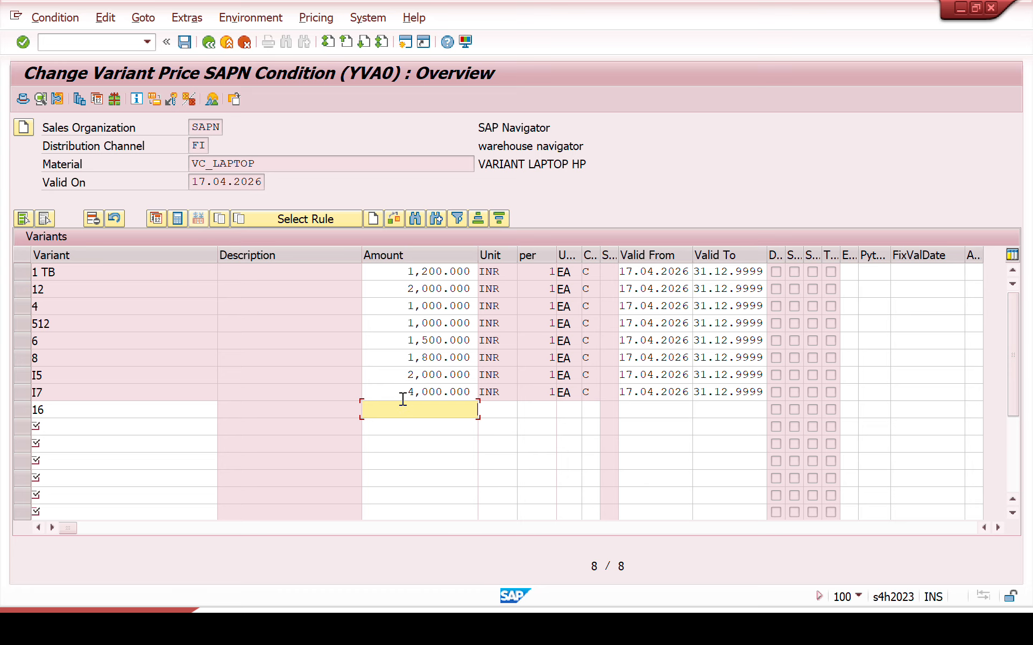
{"action": "type", "text": "2500"}
{"action": "key", "text": "Return"}
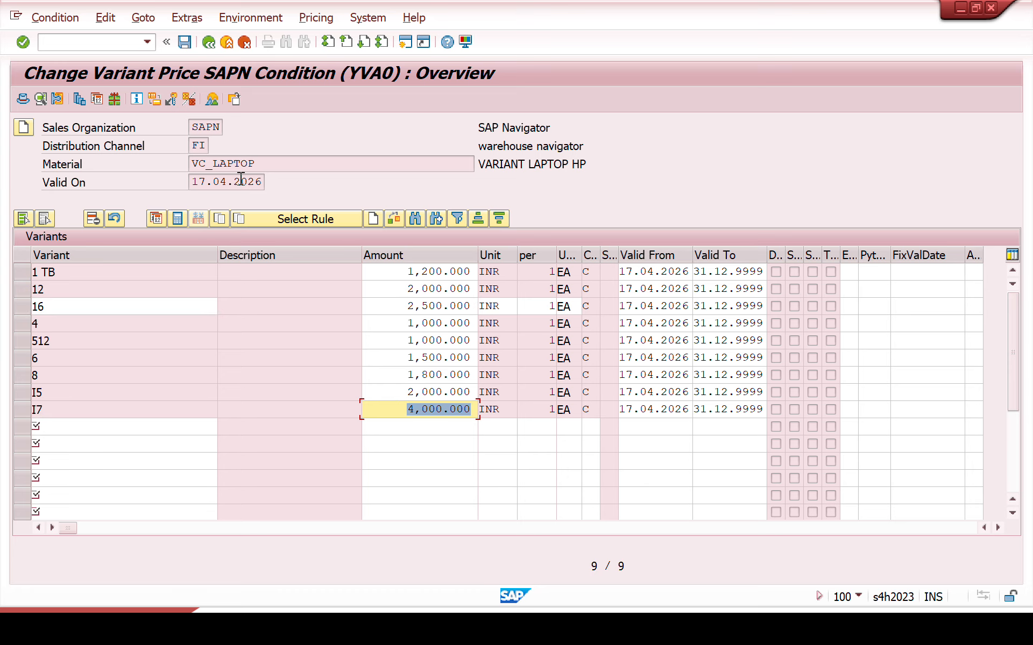
{"action": "left_click", "coordinate": [184, 42]}
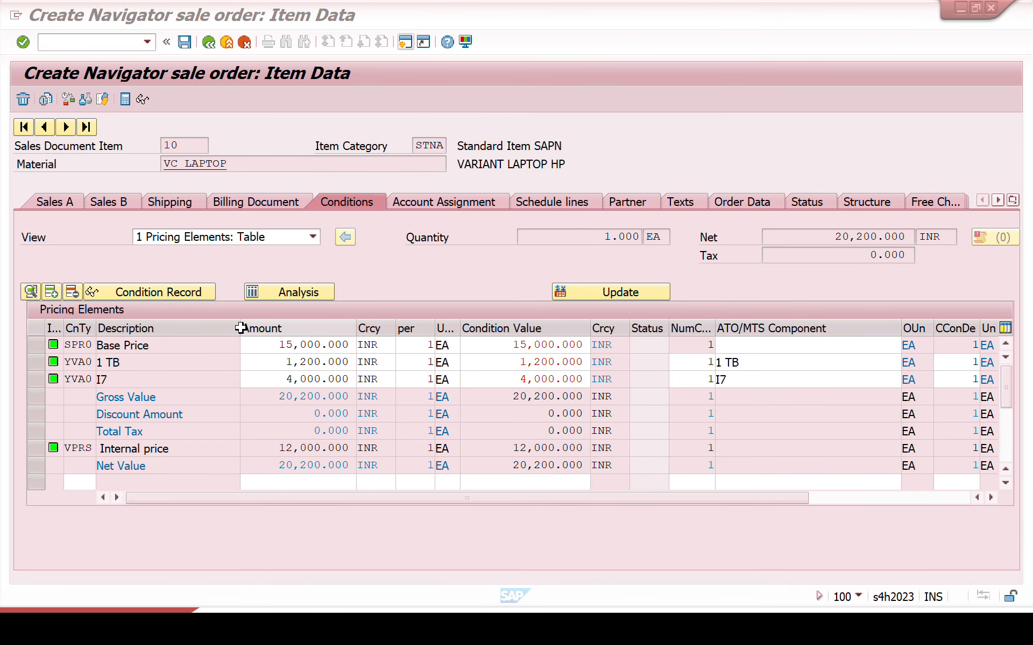
Step: Update the sales order item's pricing with type C, copying manual price elements and redetermining the others
{"action": "left_click", "coordinate": [563, 292]}
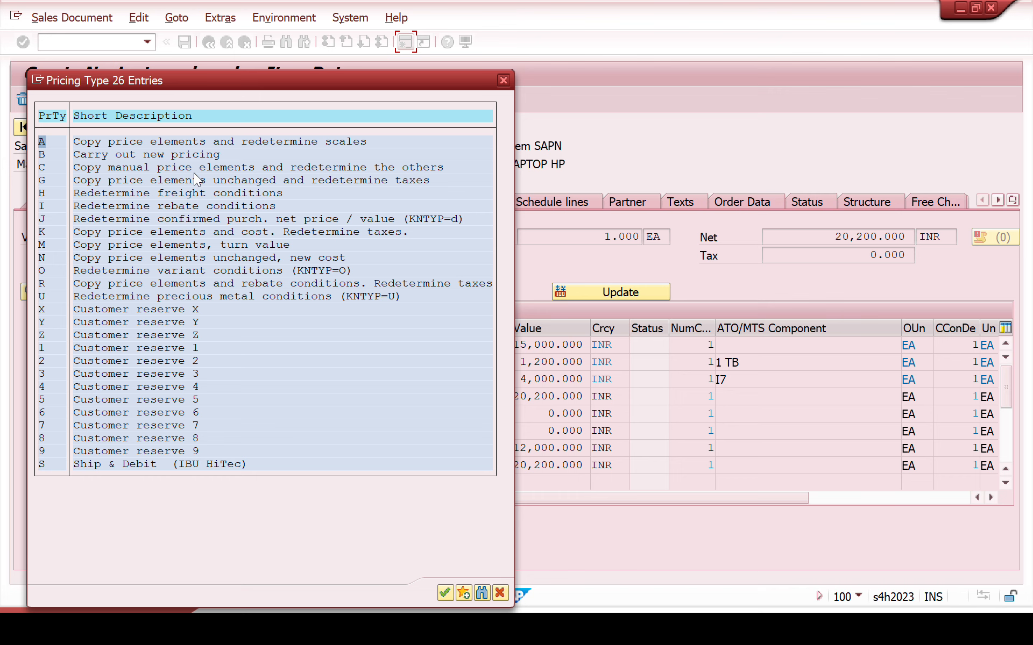
{"action": "left_click_drag", "start_coordinate": [307, 80], "coordinate": [716, 114]}
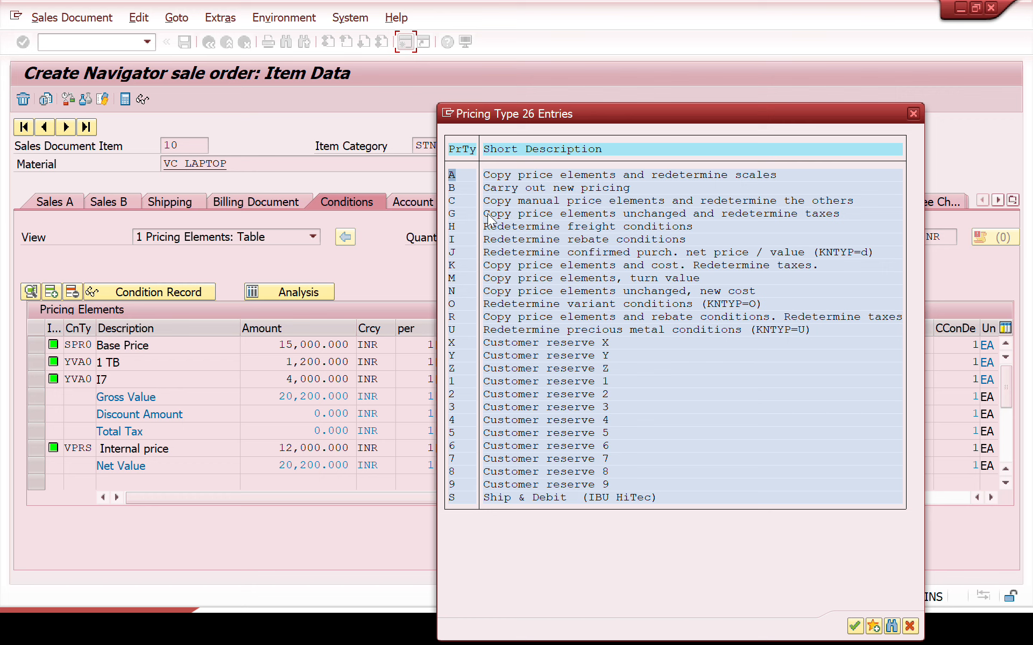
{"action": "double_click", "coordinate": [454, 202]}
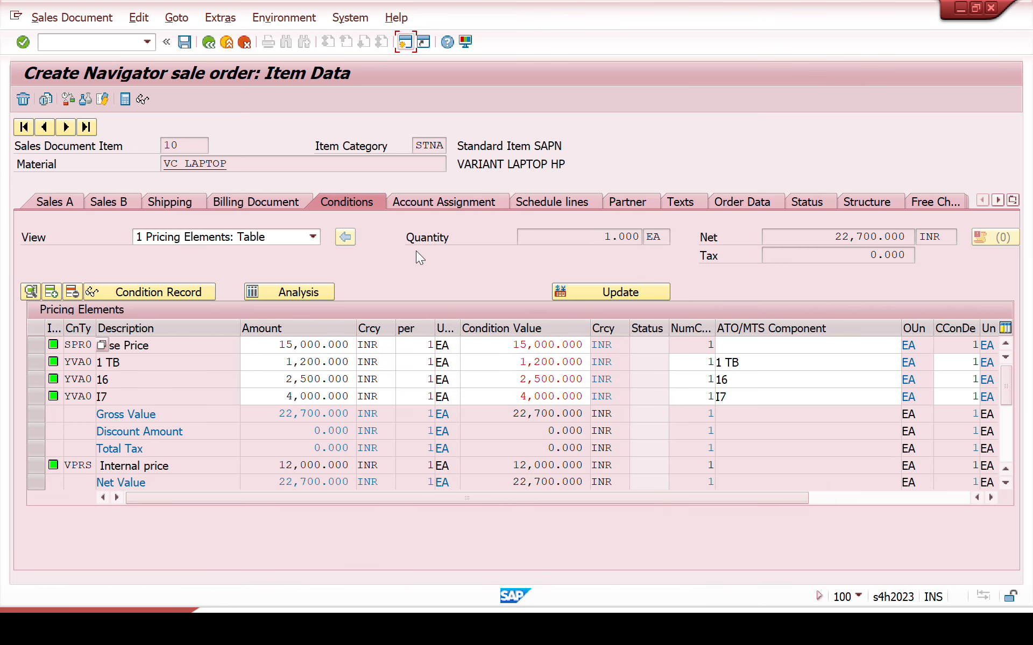
Step: Check the variant 16 amount and the item's net value, and save the sales order
{"action": "left_click", "coordinate": [268, 379]}
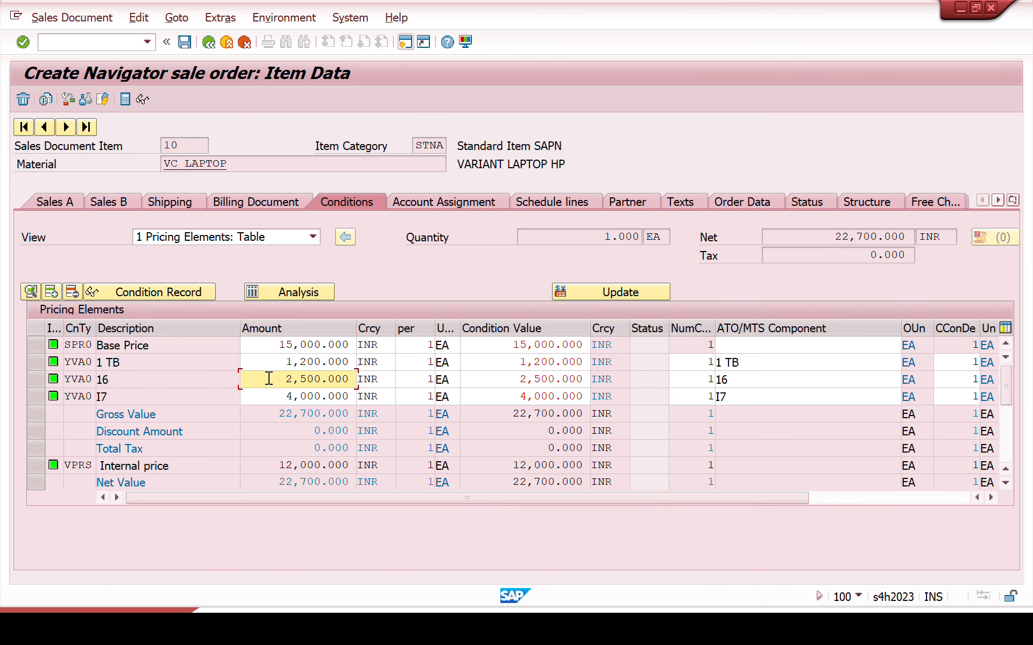
{"action": "left_click", "coordinate": [818, 237]}
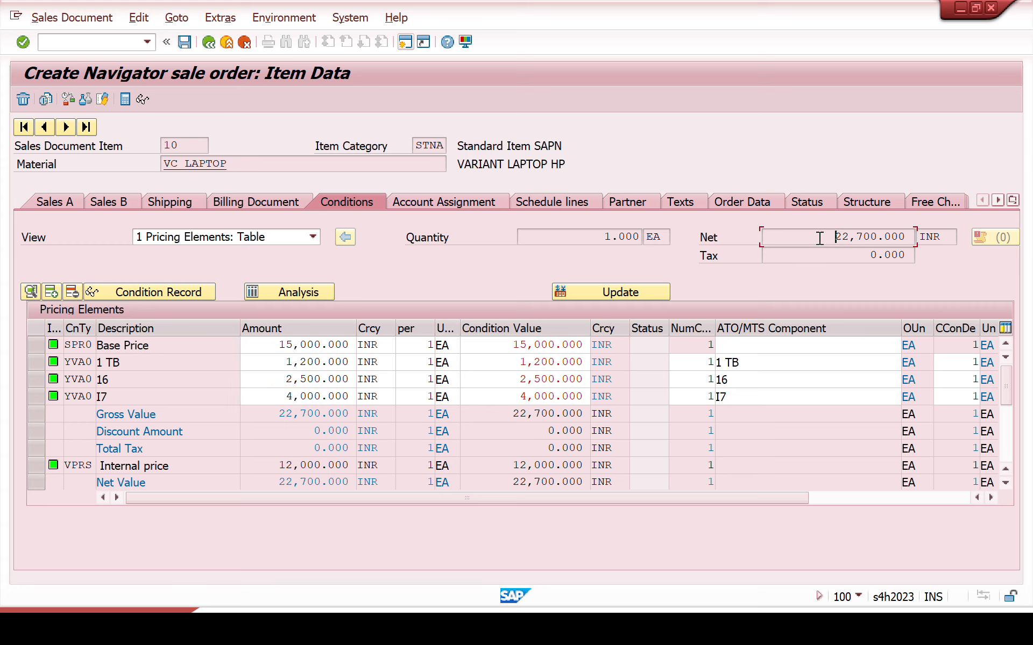
{"action": "left_click_drag", "start_coordinate": [819, 237], "coordinate": [960, 235]}
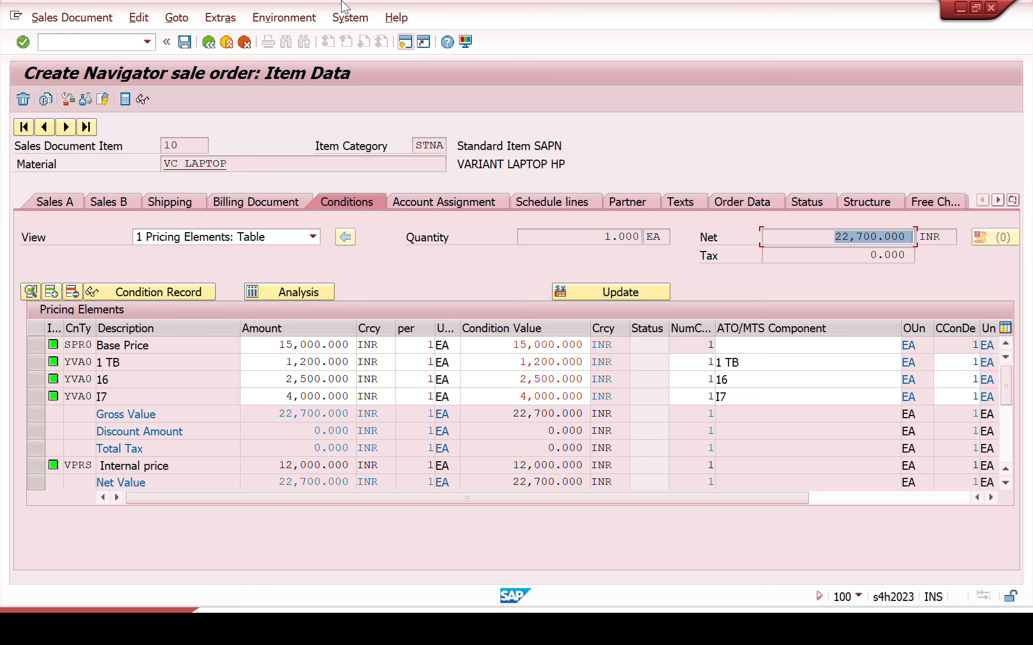
{"action": "left_click", "coordinate": [186, 43]}
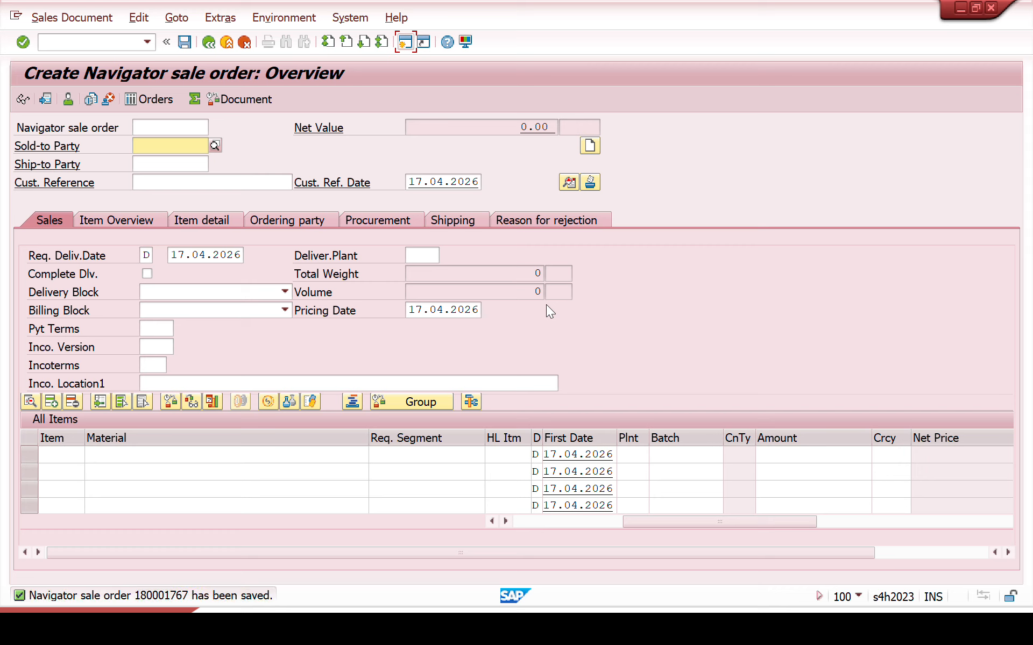
{"action": "key", "text": "alt+Tab"}
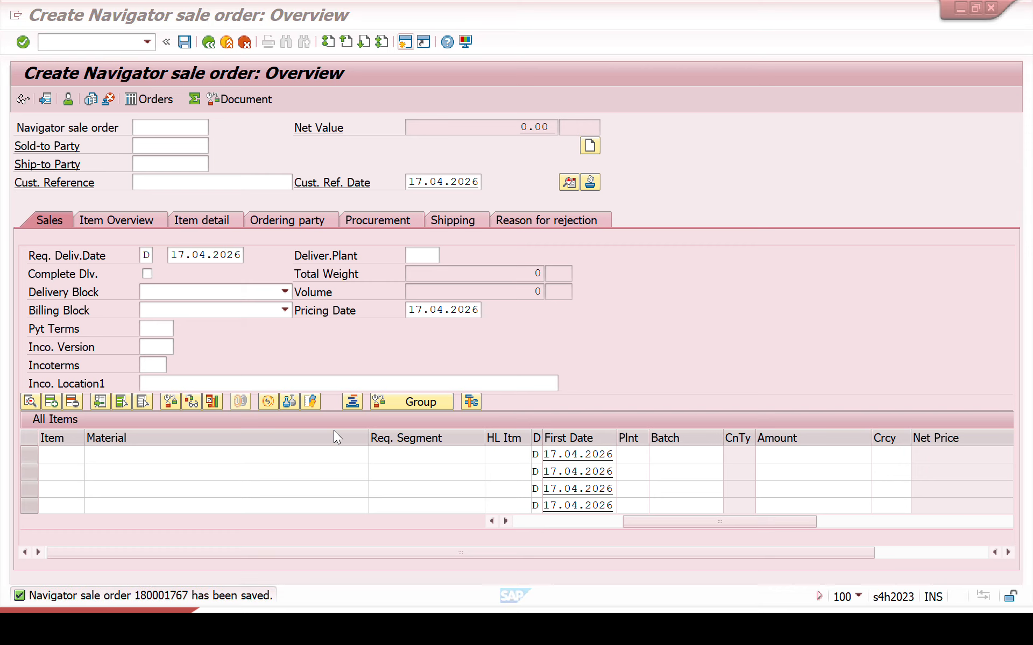